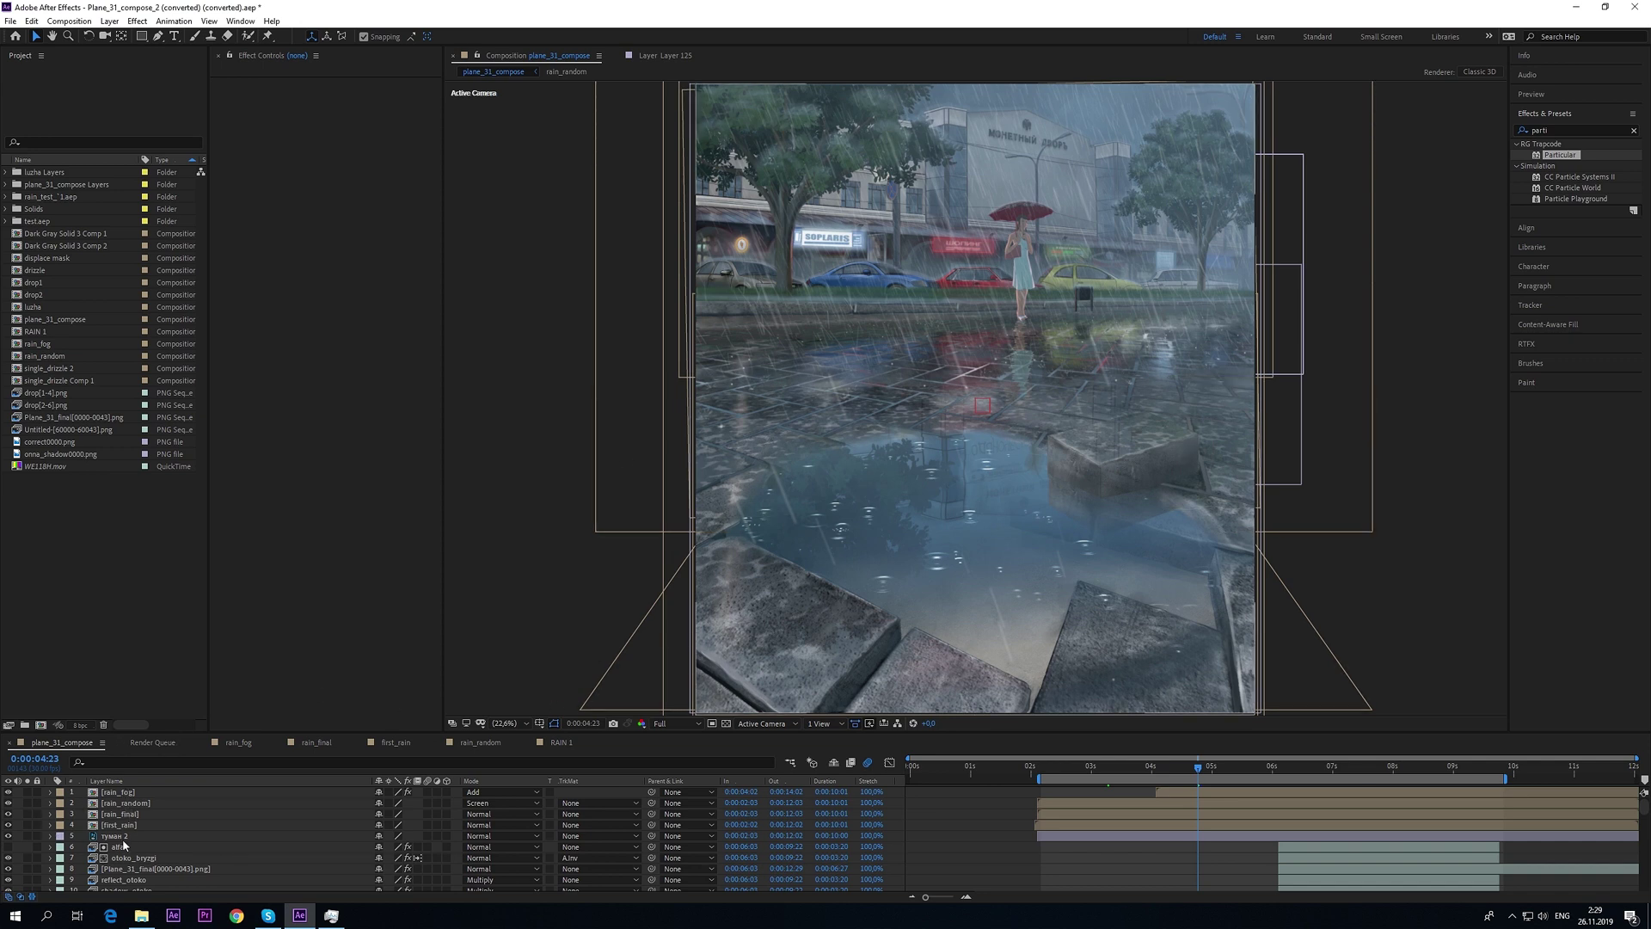
- Hide first_rain, keep rain_random, rain_final, туман 2 and rain_fog visible, then open rain_random
{"action": "left_click_drag", "start_coordinate": [10, 792], "coordinate": [8, 825]}
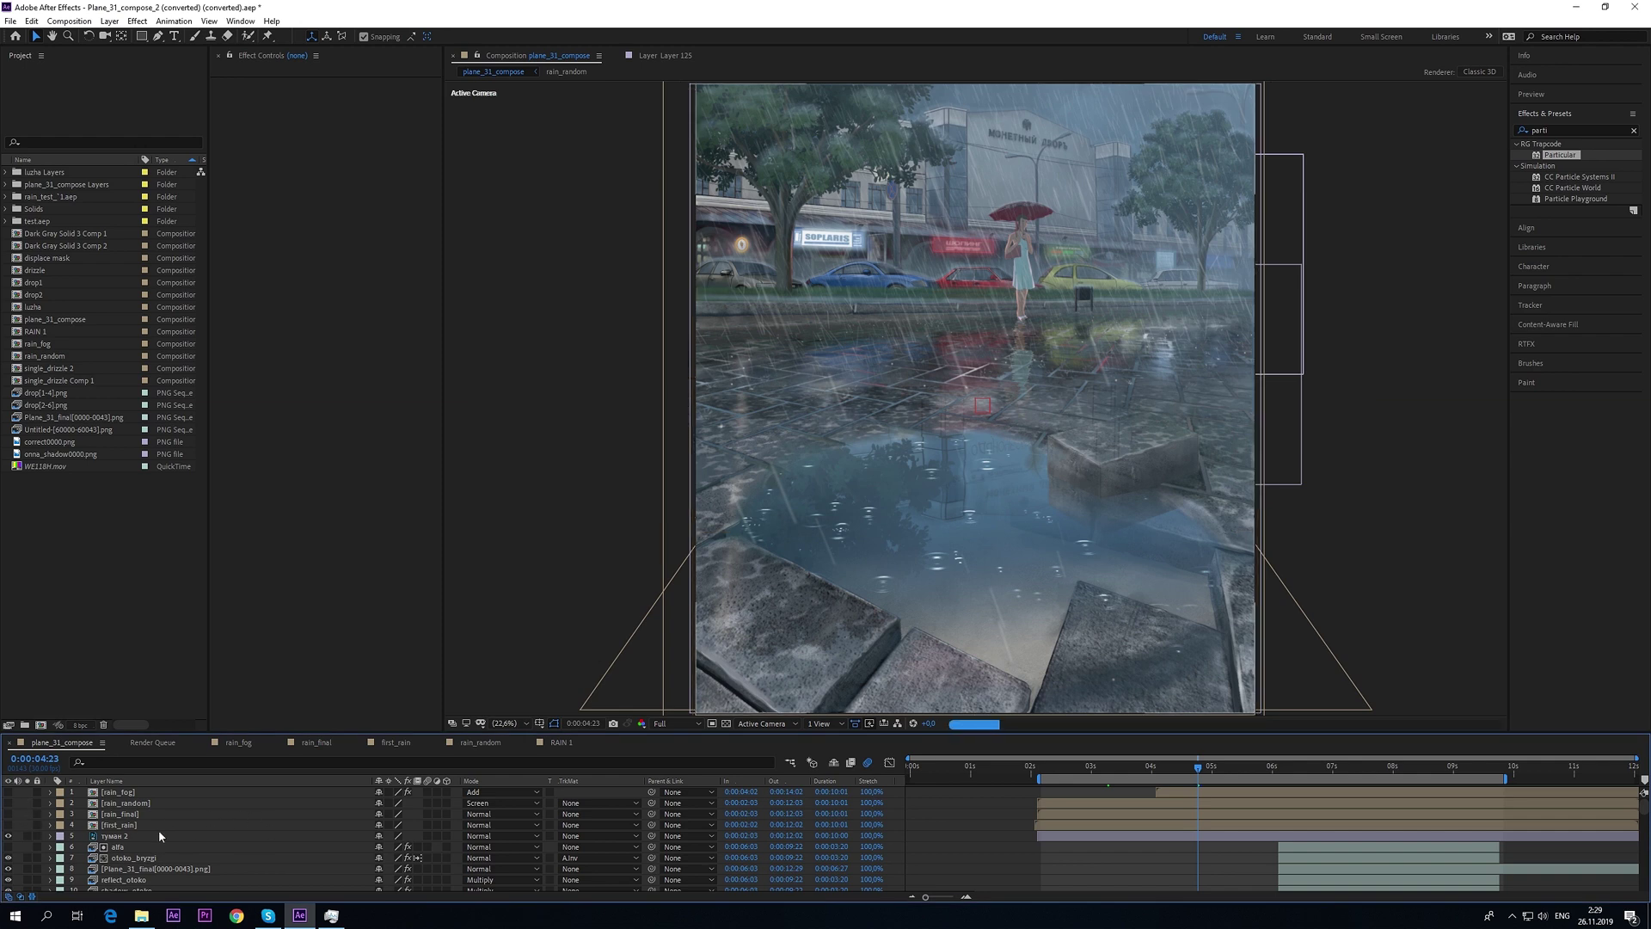
{"action": "left_click", "coordinate": [9, 802]}
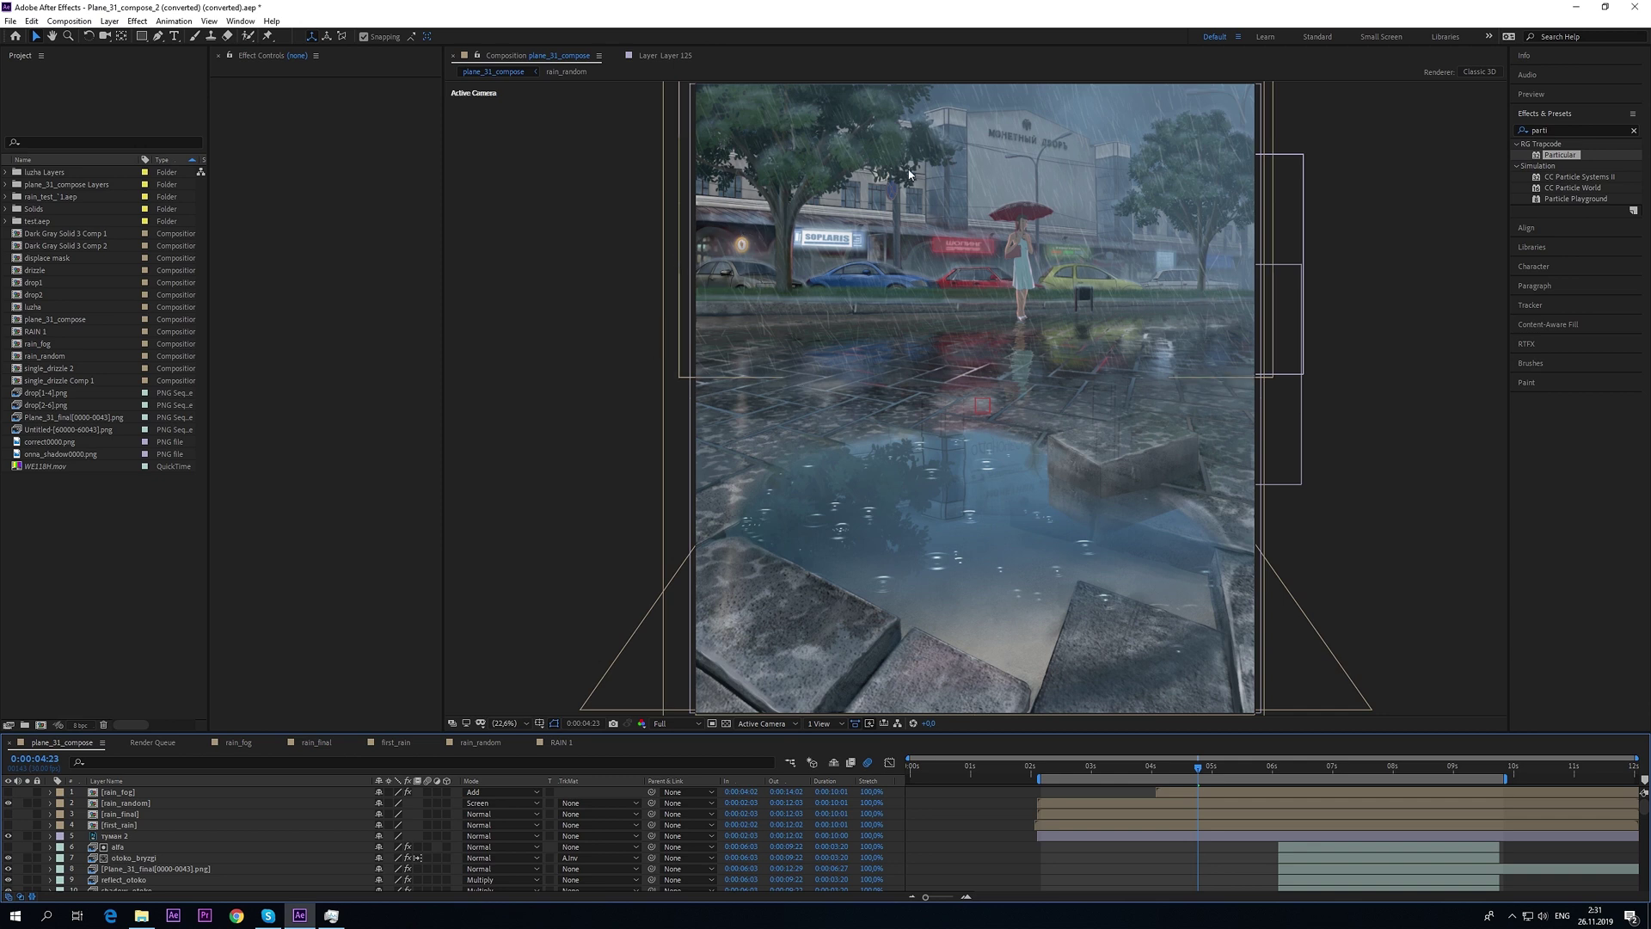
{"action": "left_click", "coordinate": [8, 814]}
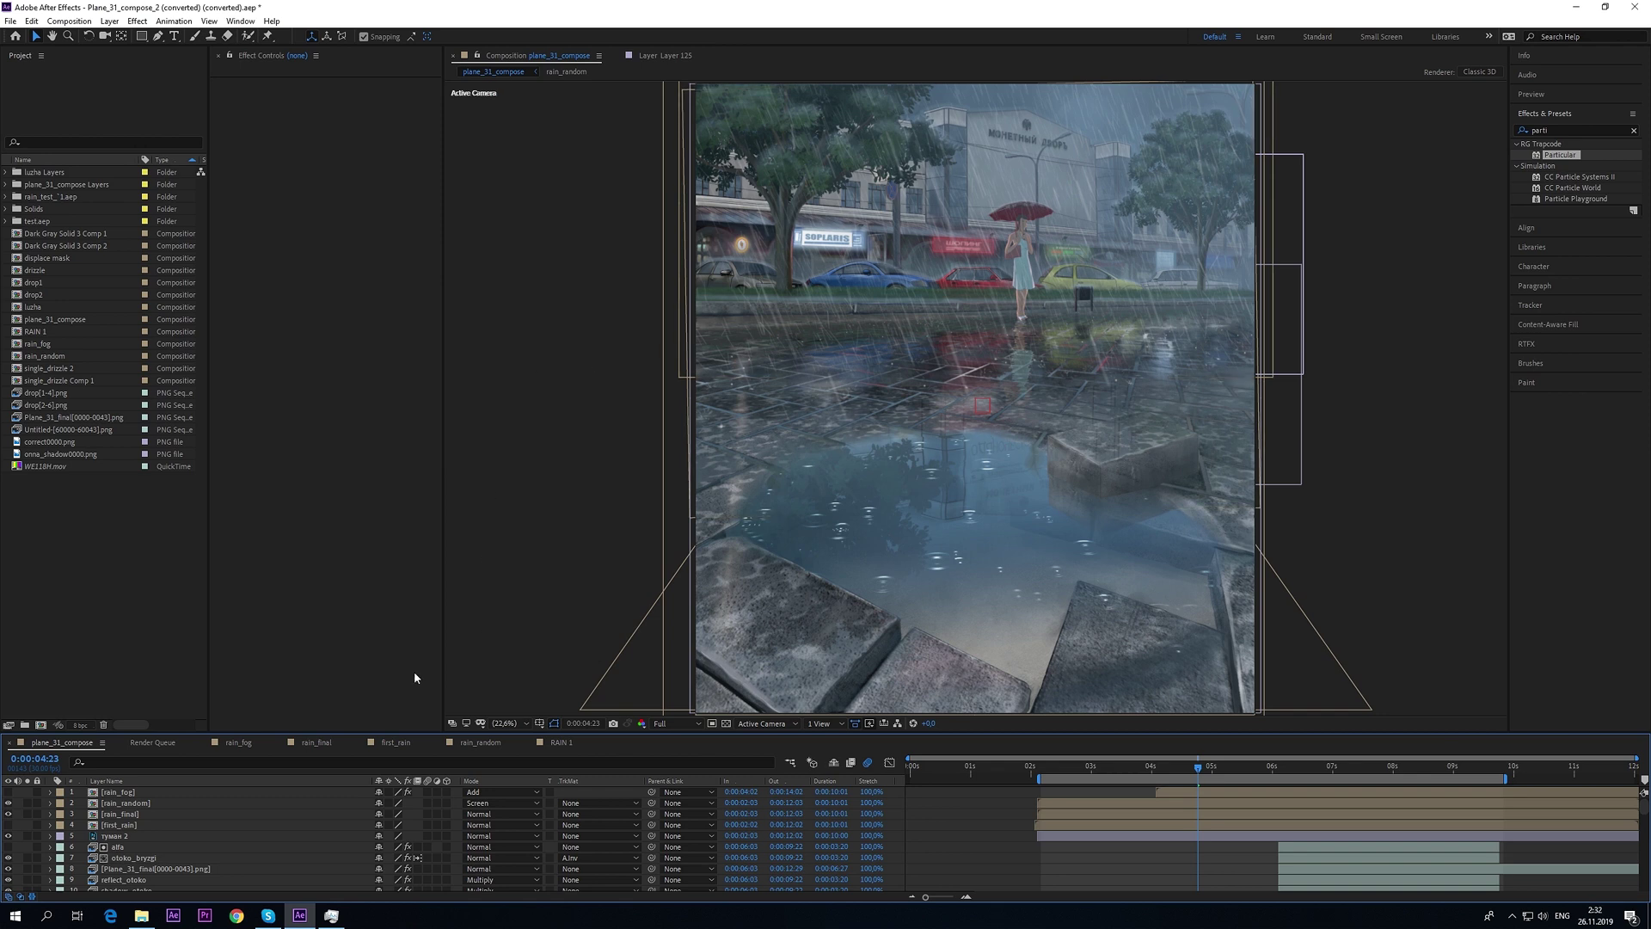
{"action": "left_click", "coordinate": [8, 835]}
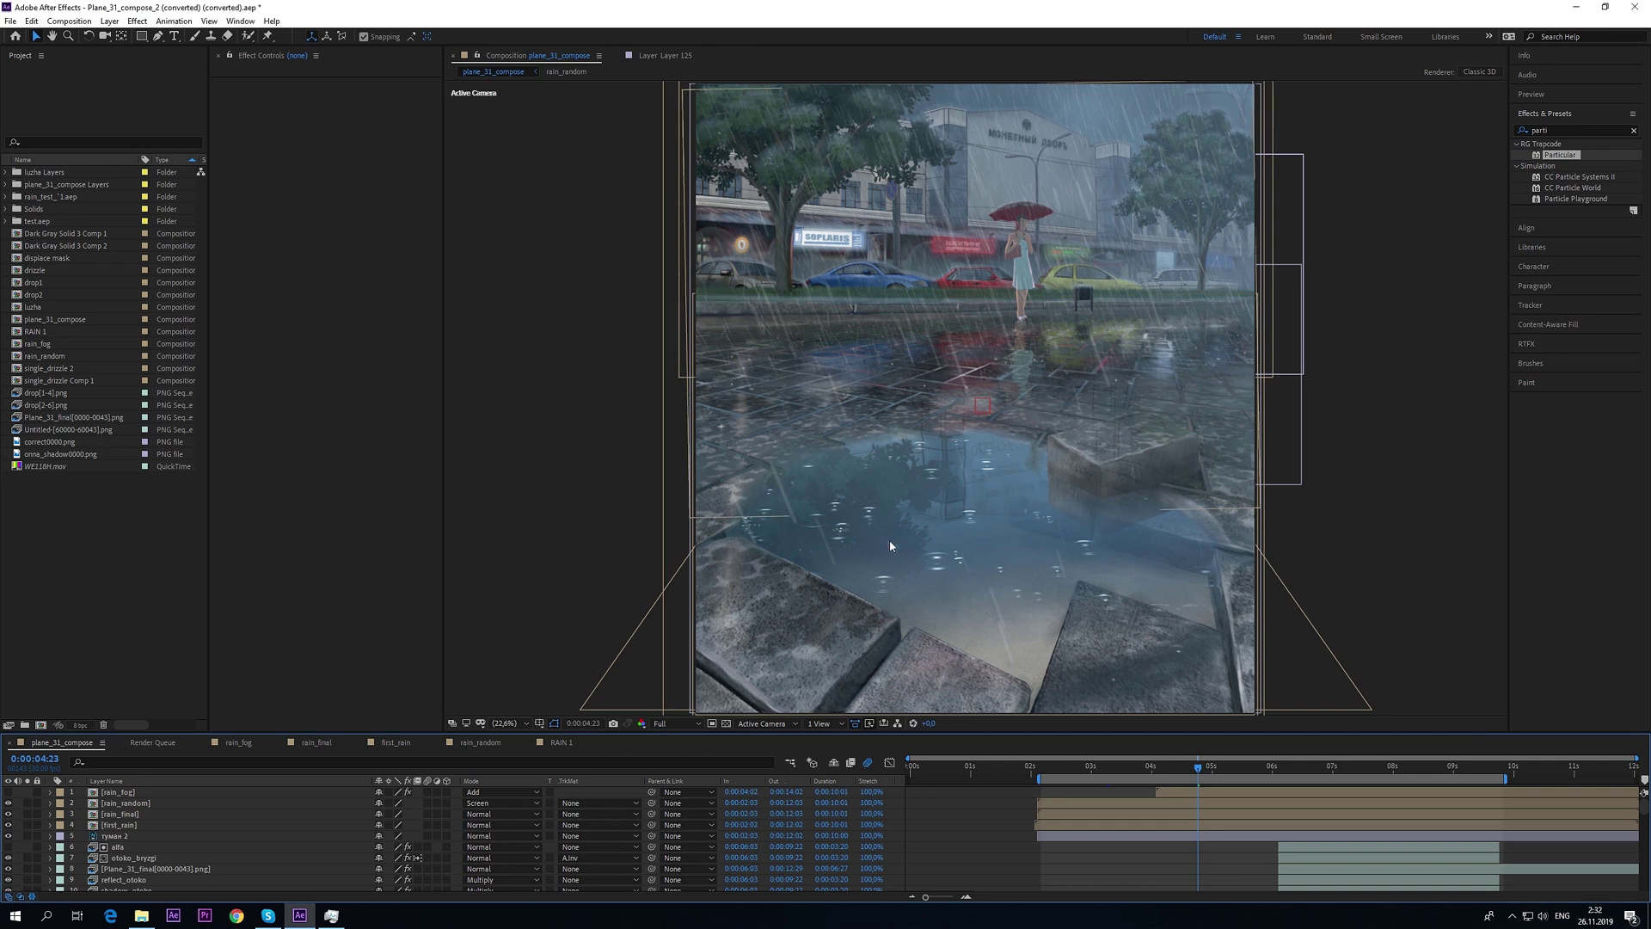
{"action": "left_click", "coordinate": [7, 792]}
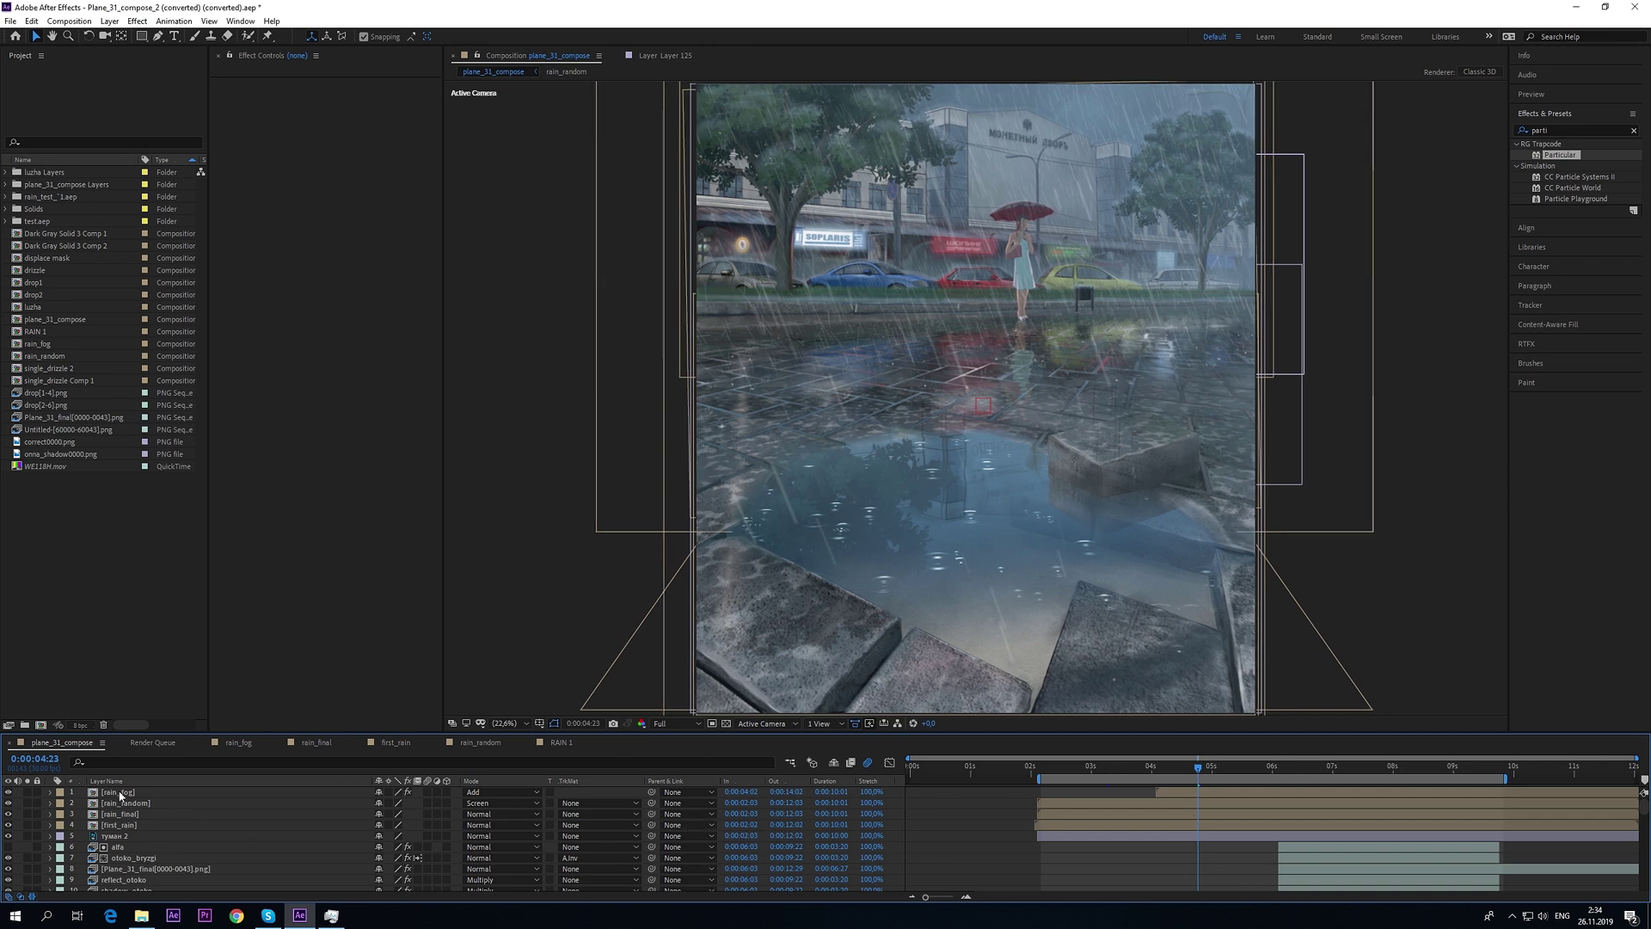
{"action": "left_click", "coordinate": [514, 744]}
- Preview the rain_random and first_rain rain animations from their start
{"action": "key", "text": "space"}
{"action": "left_click_drag", "start_coordinate": [487, 770], "coordinate": [442, 769]}
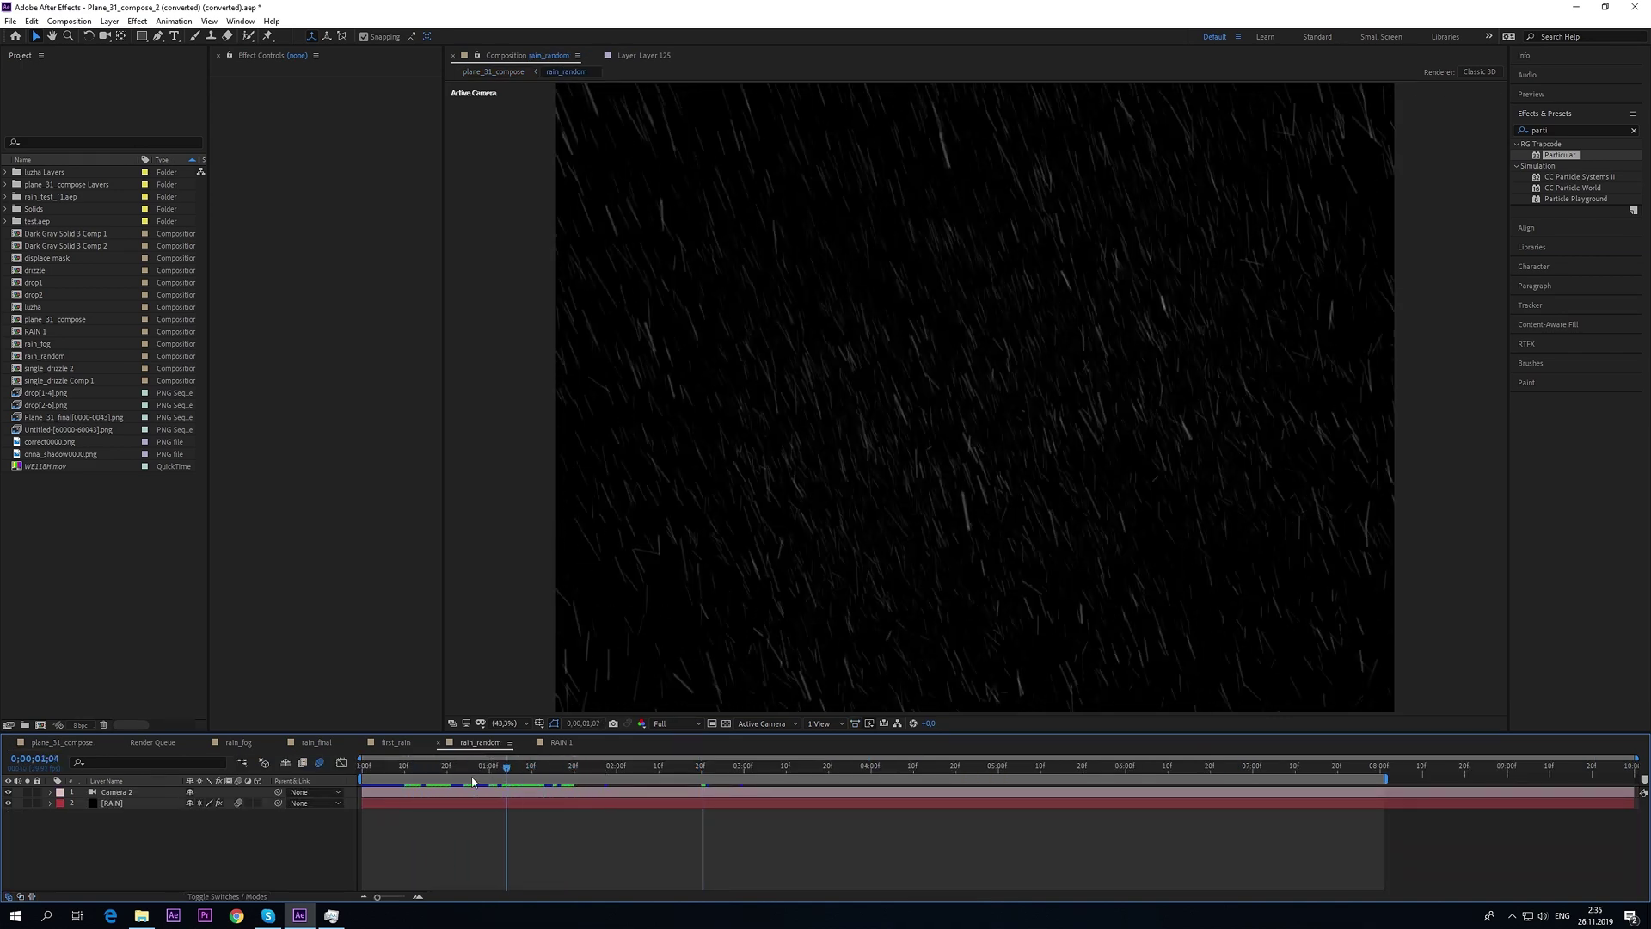
{"action": "key", "text": "space"}
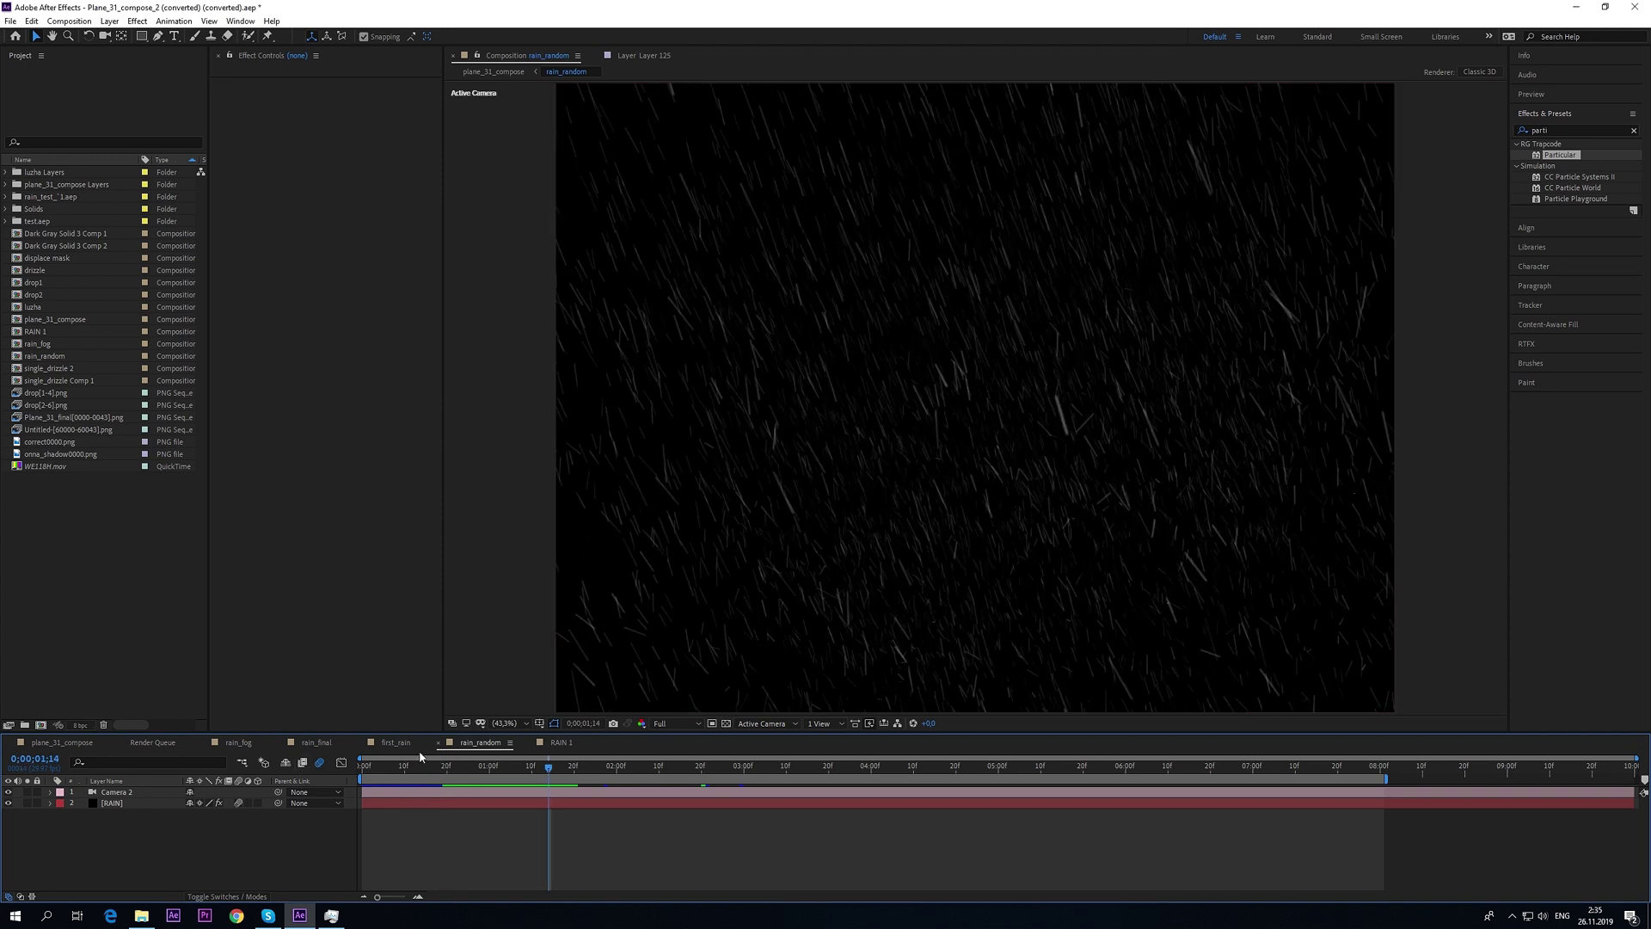
{"action": "left_click", "coordinate": [397, 743]}
{"action": "left_click_drag", "start_coordinate": [810, 772], "coordinate": [725, 777]}
{"action": "key", "text": "space"}
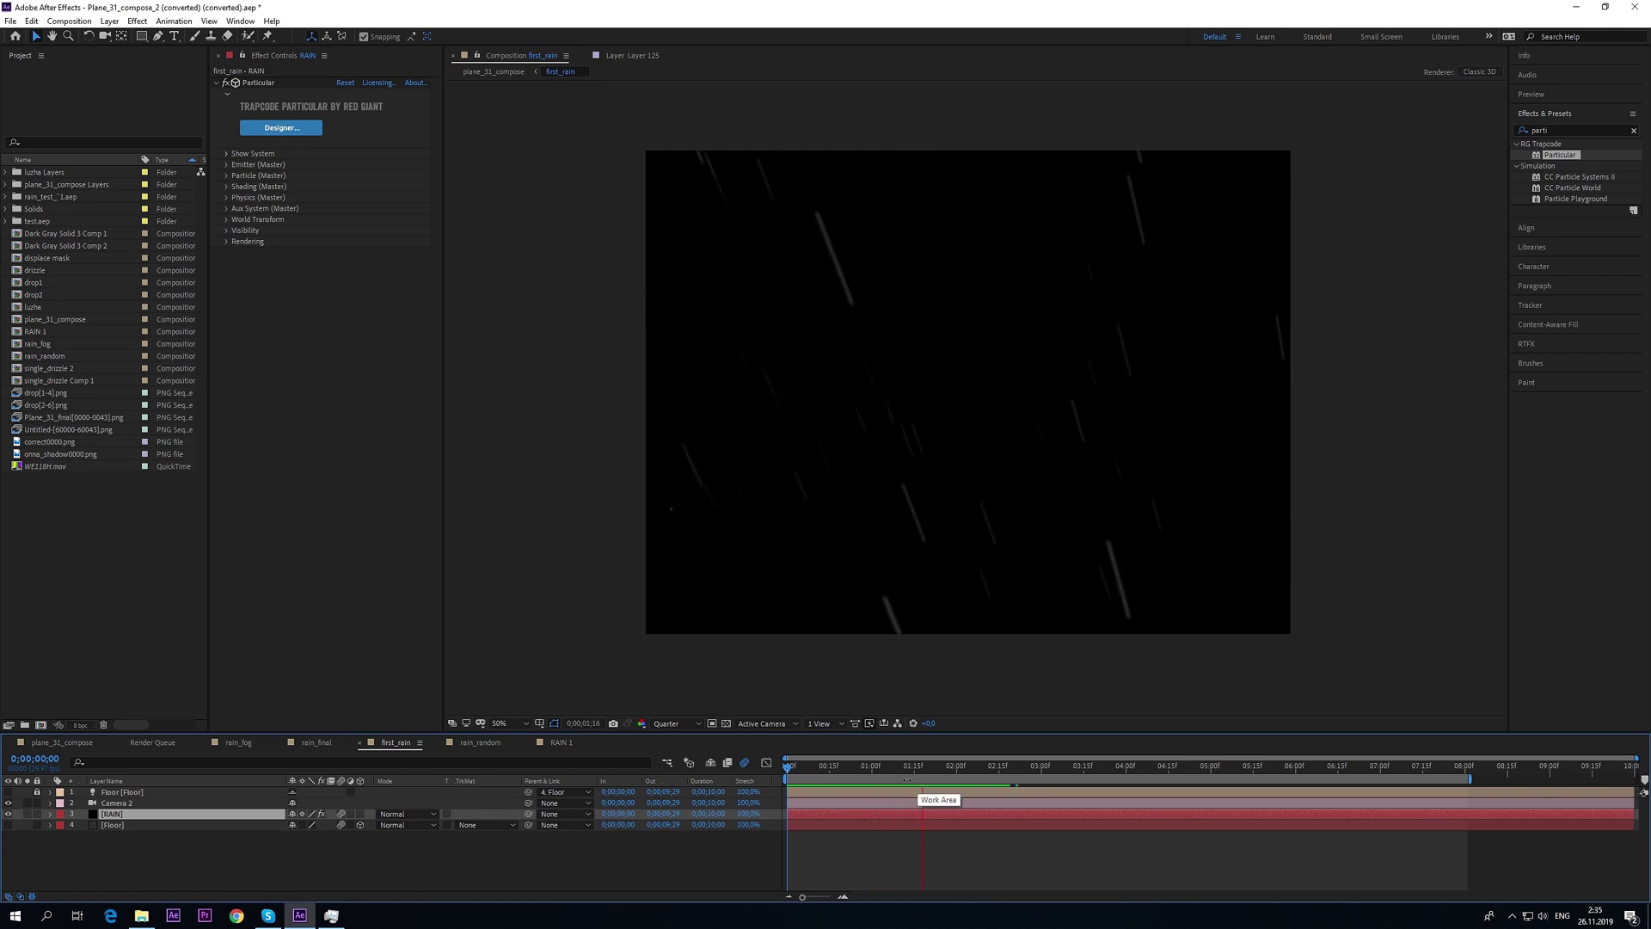
{"action": "key", "text": "space"}
{"action": "left_click", "coordinate": [1002, 777]}
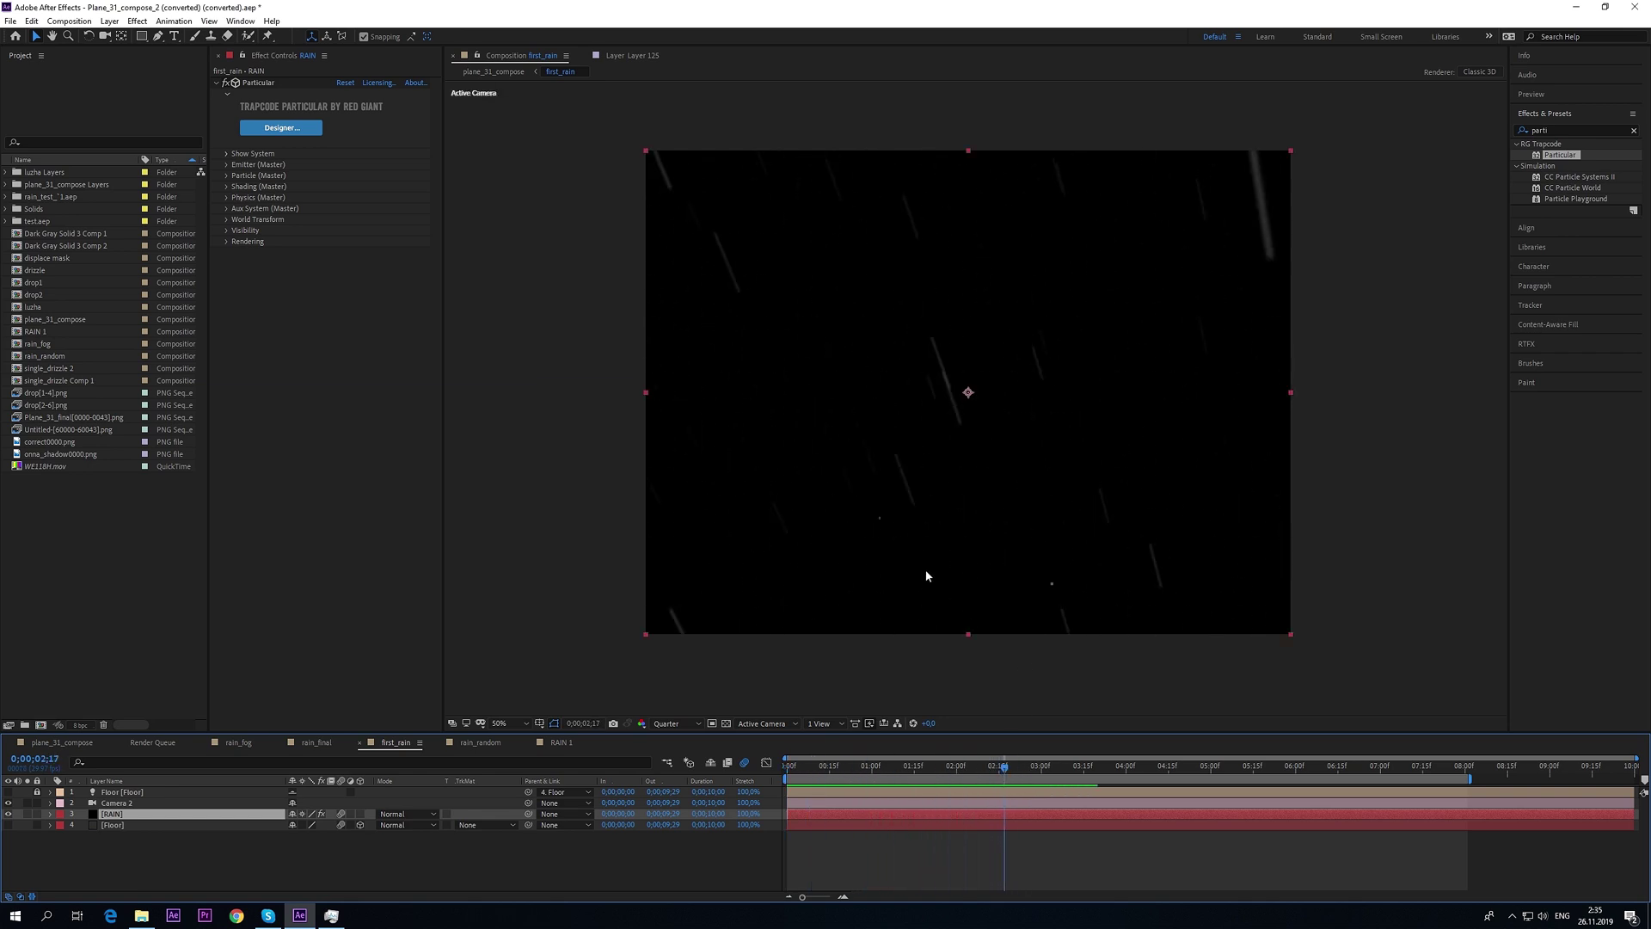
- Preview rain_final, then switch to the empty RAIN 1 composition
{"action": "left_click", "coordinate": [318, 745]}
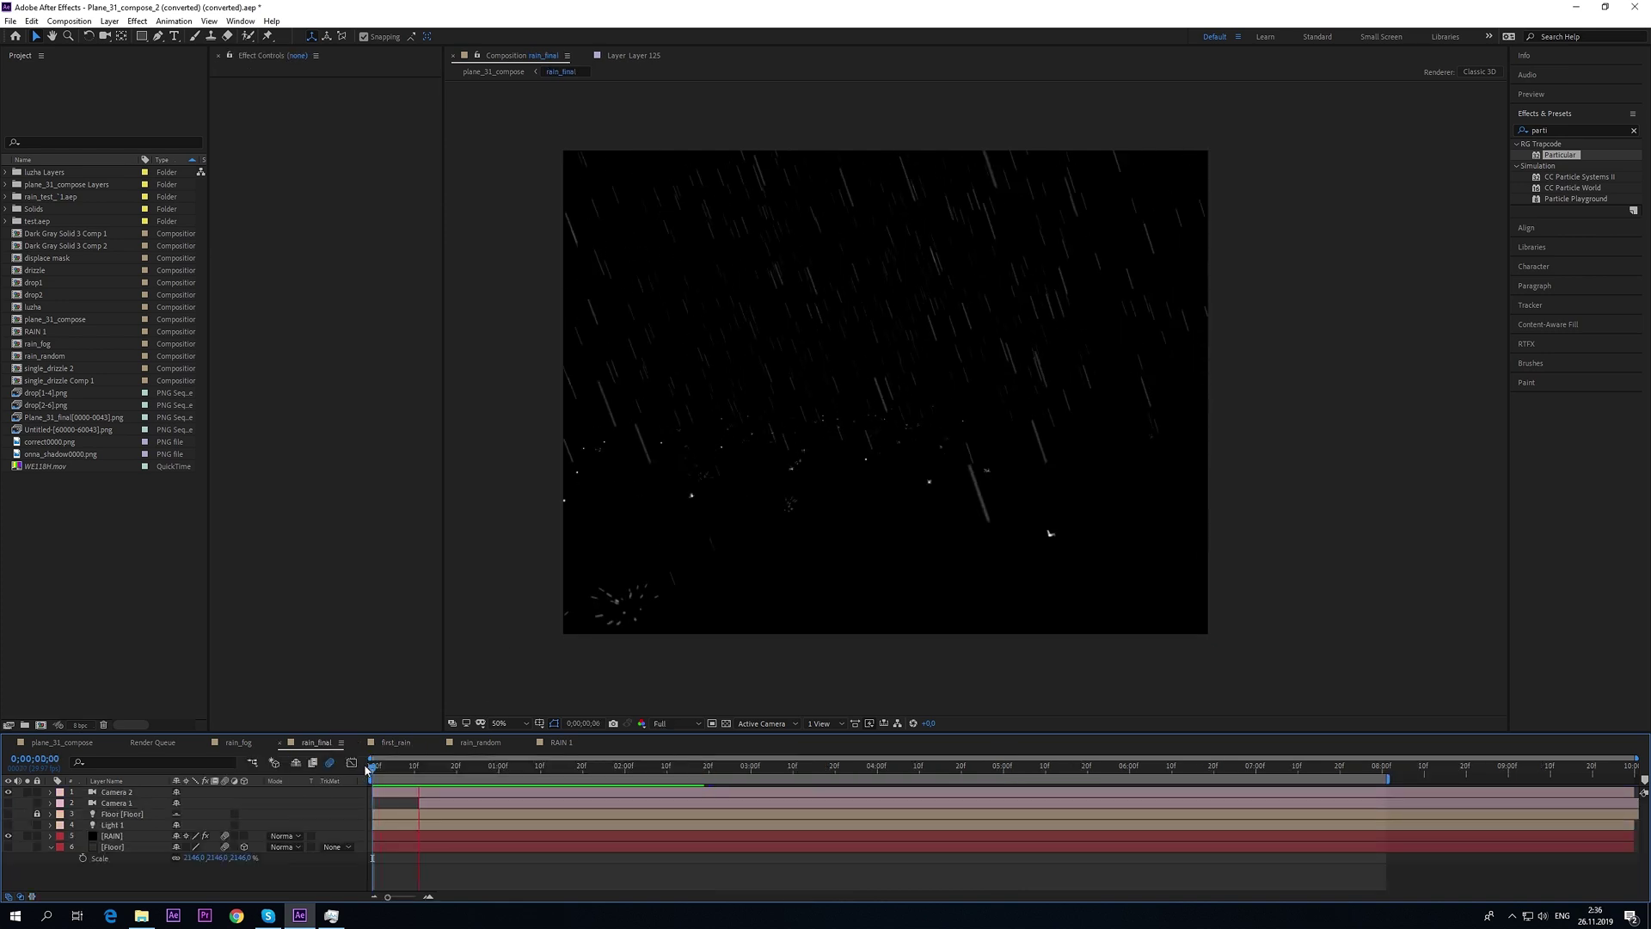
{"action": "key", "text": "space"}
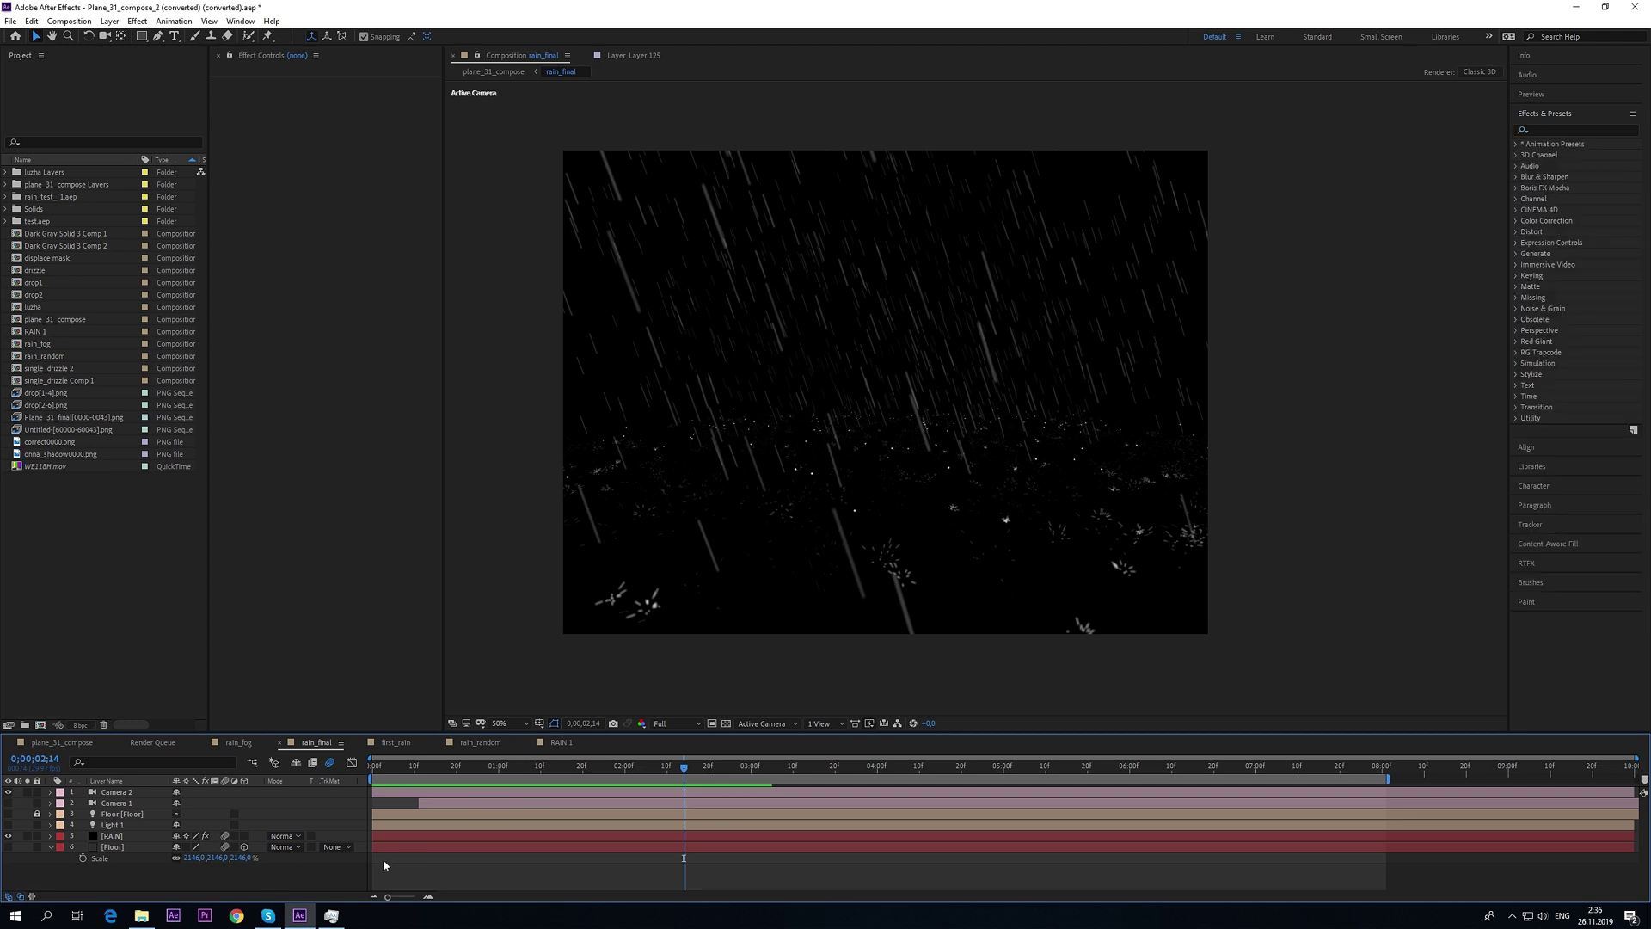
{"action": "left_click", "coordinate": [559, 743]}
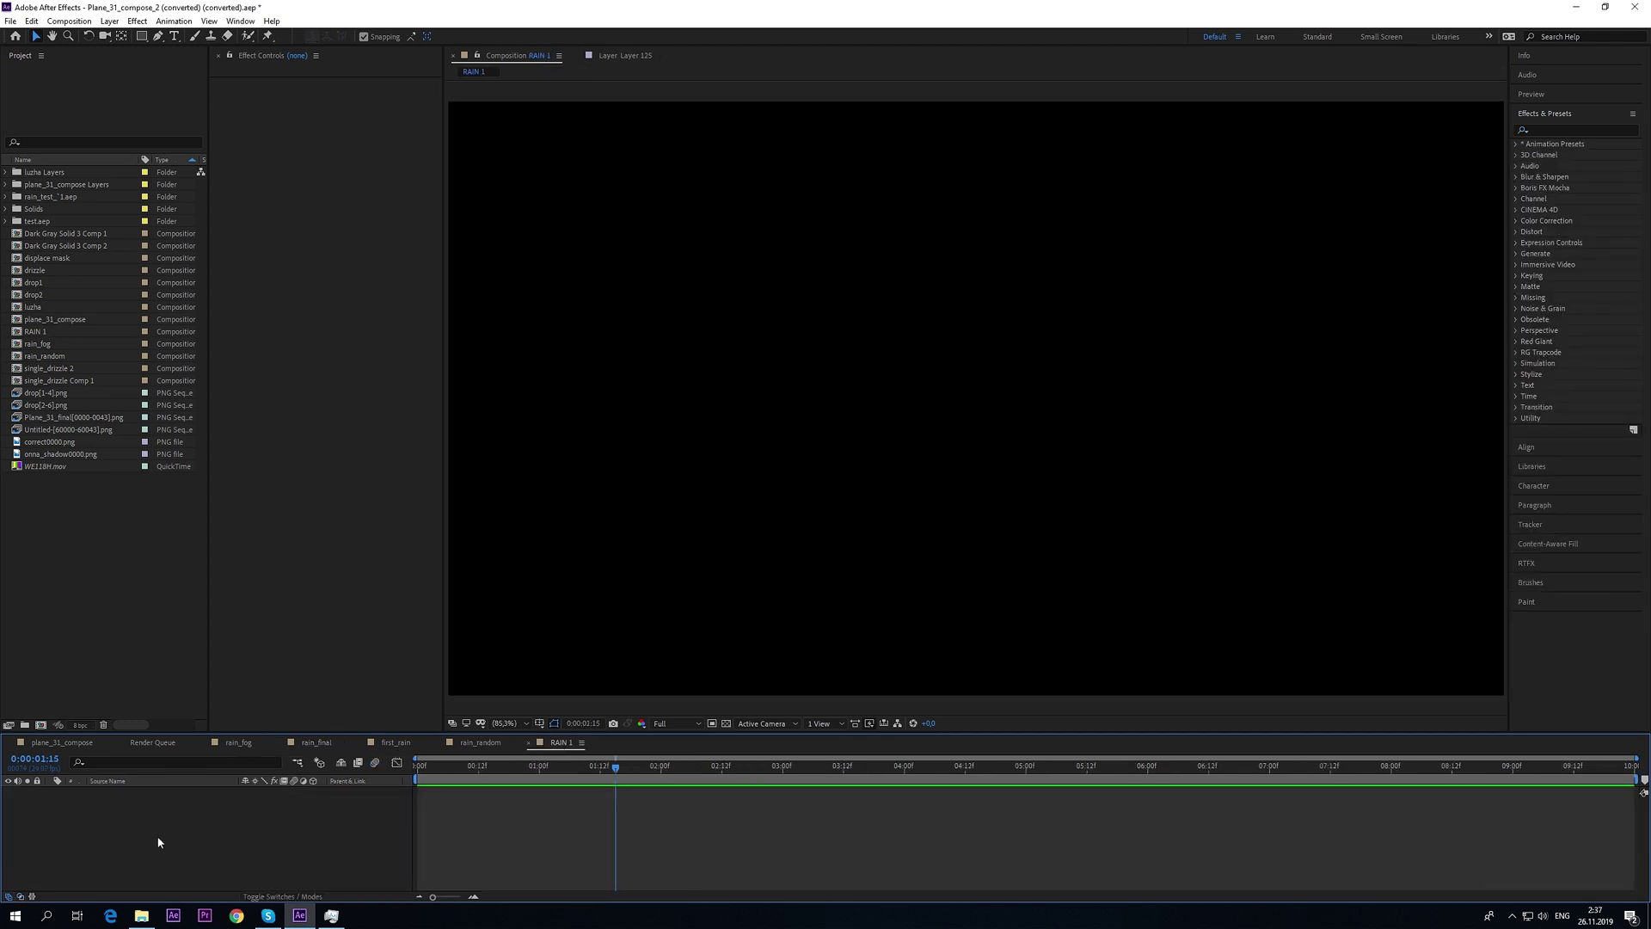
- Add a new 1920×1080 black solid layer to RAIN 1
{"action": "right_click", "coordinate": [158, 842]}
{"action": "mouse_move", "coordinate": [224, 696]}
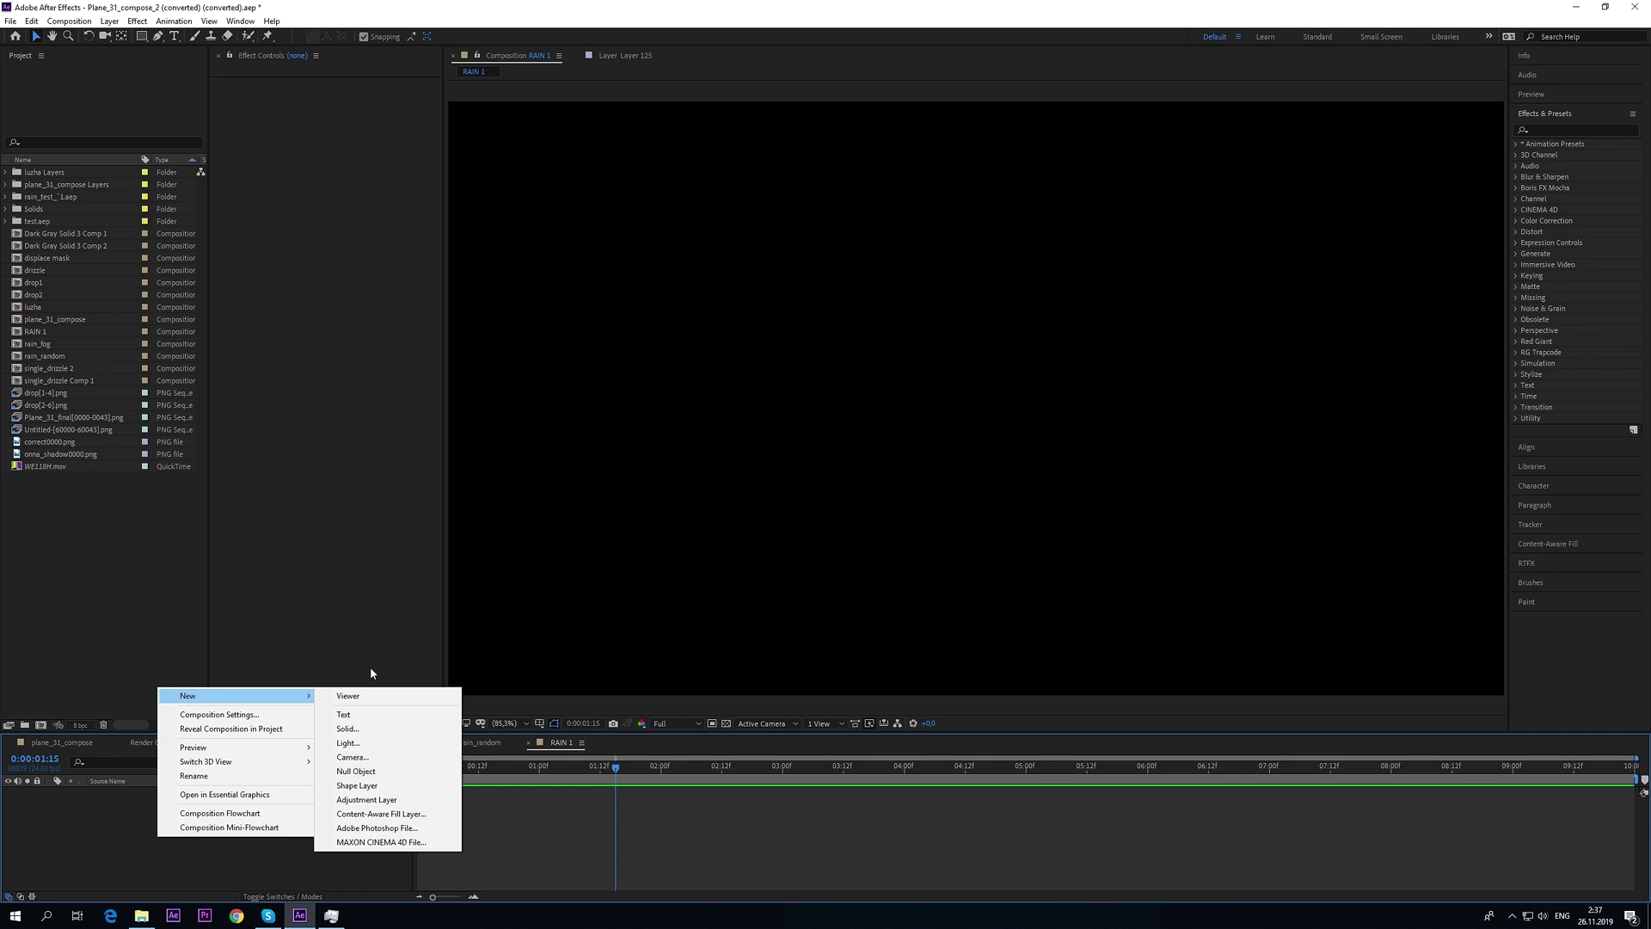
{"action": "left_click", "coordinate": [387, 728]}
{"action": "left_click", "coordinate": [768, 627]}
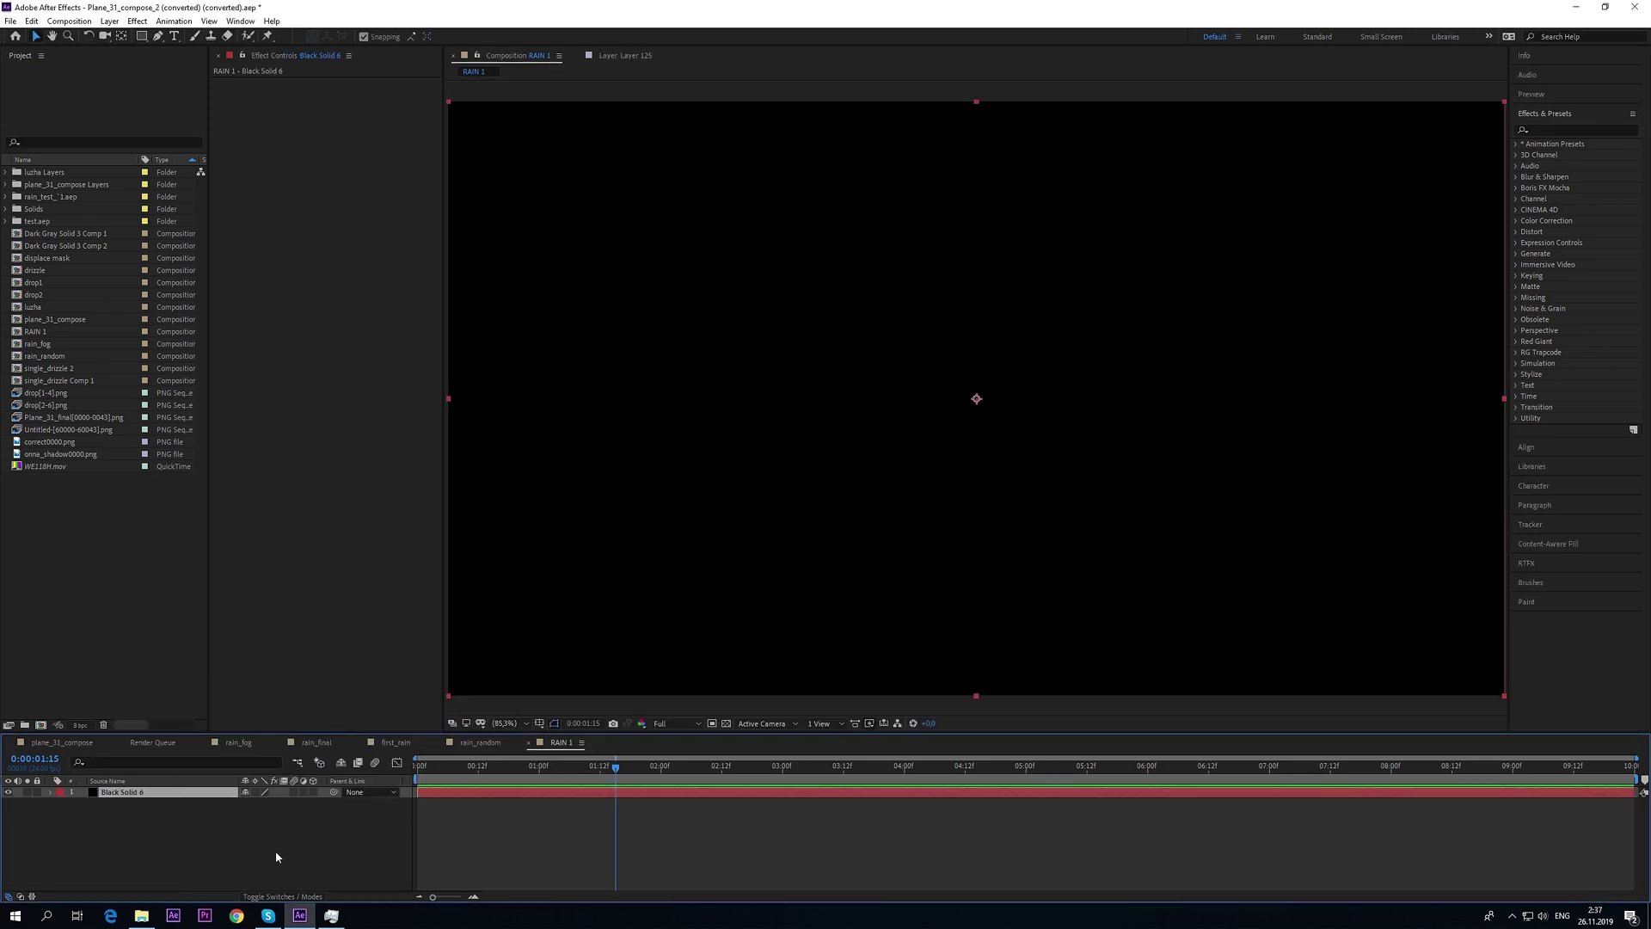
{"action": "left_click", "coordinate": [176, 838]}
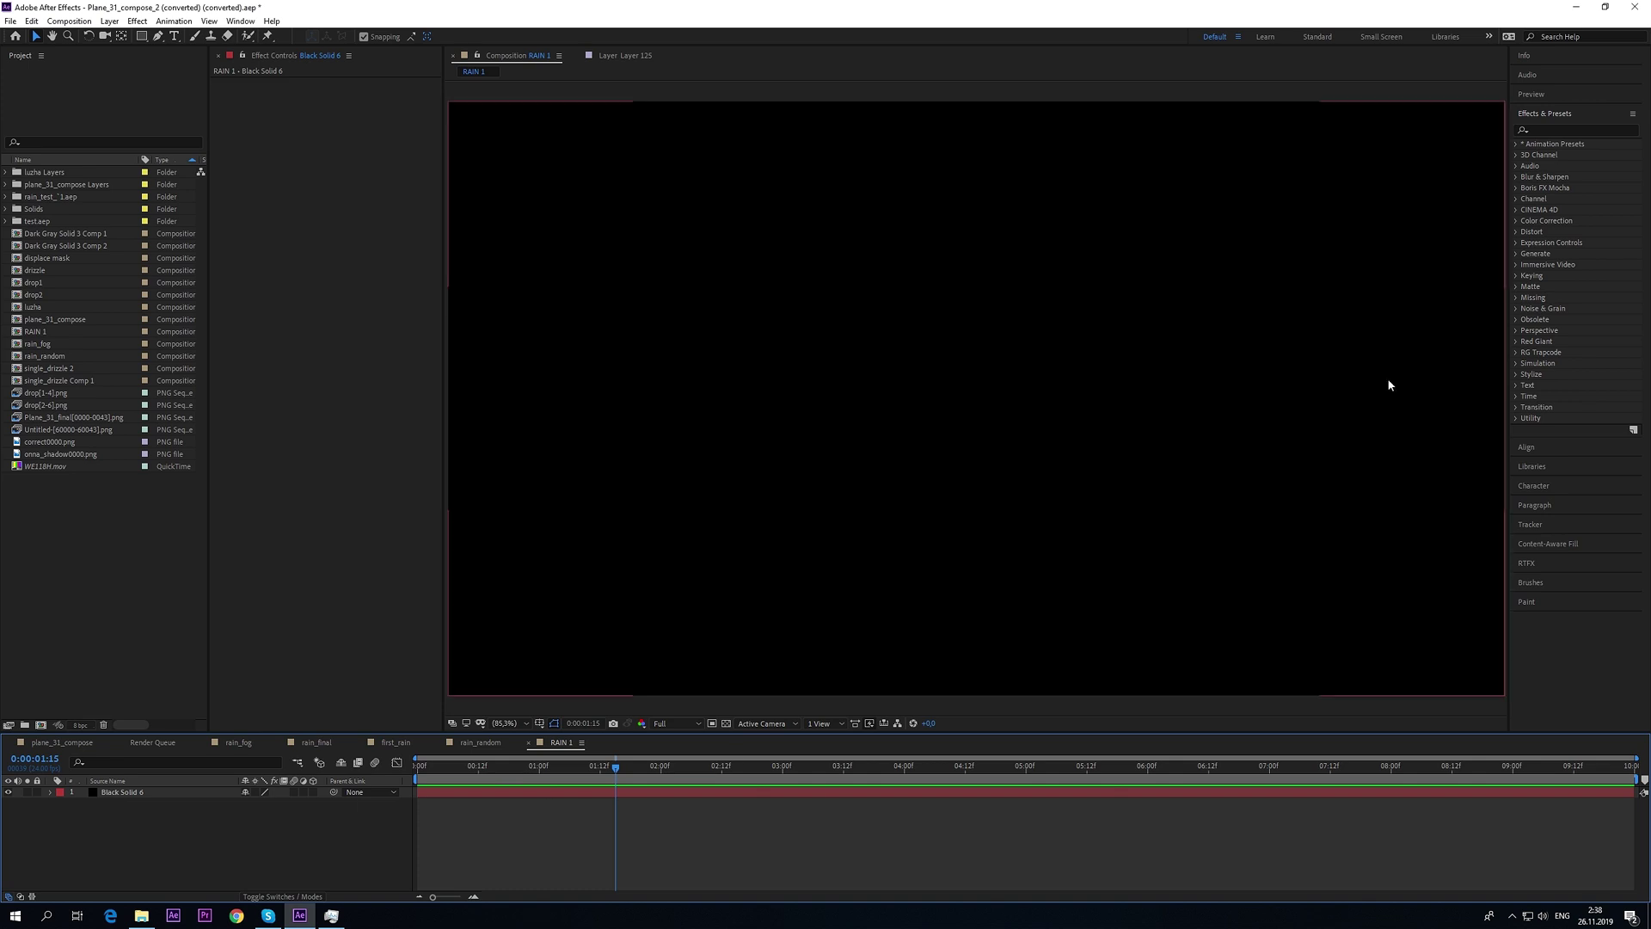
- Search 'particu' in Effects & Presets and apply Particular to Black Solid 6
{"action": "left_click", "coordinate": [1567, 130]}
{"action": "type", "text": "partic"}
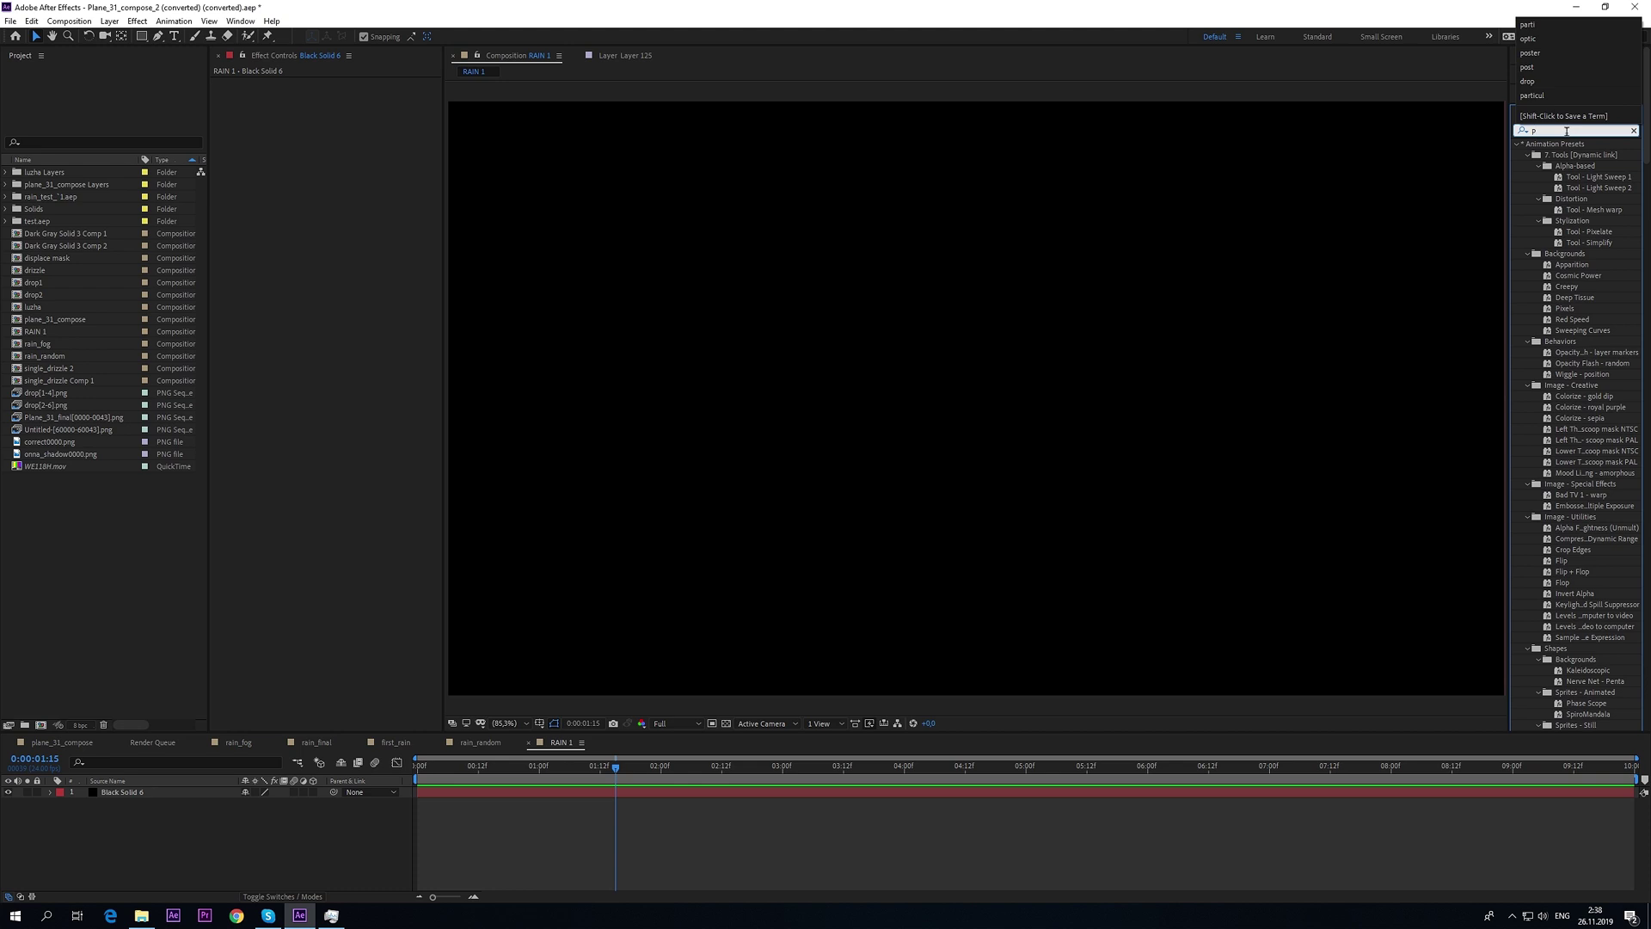
{"action": "type", "text": "u"}
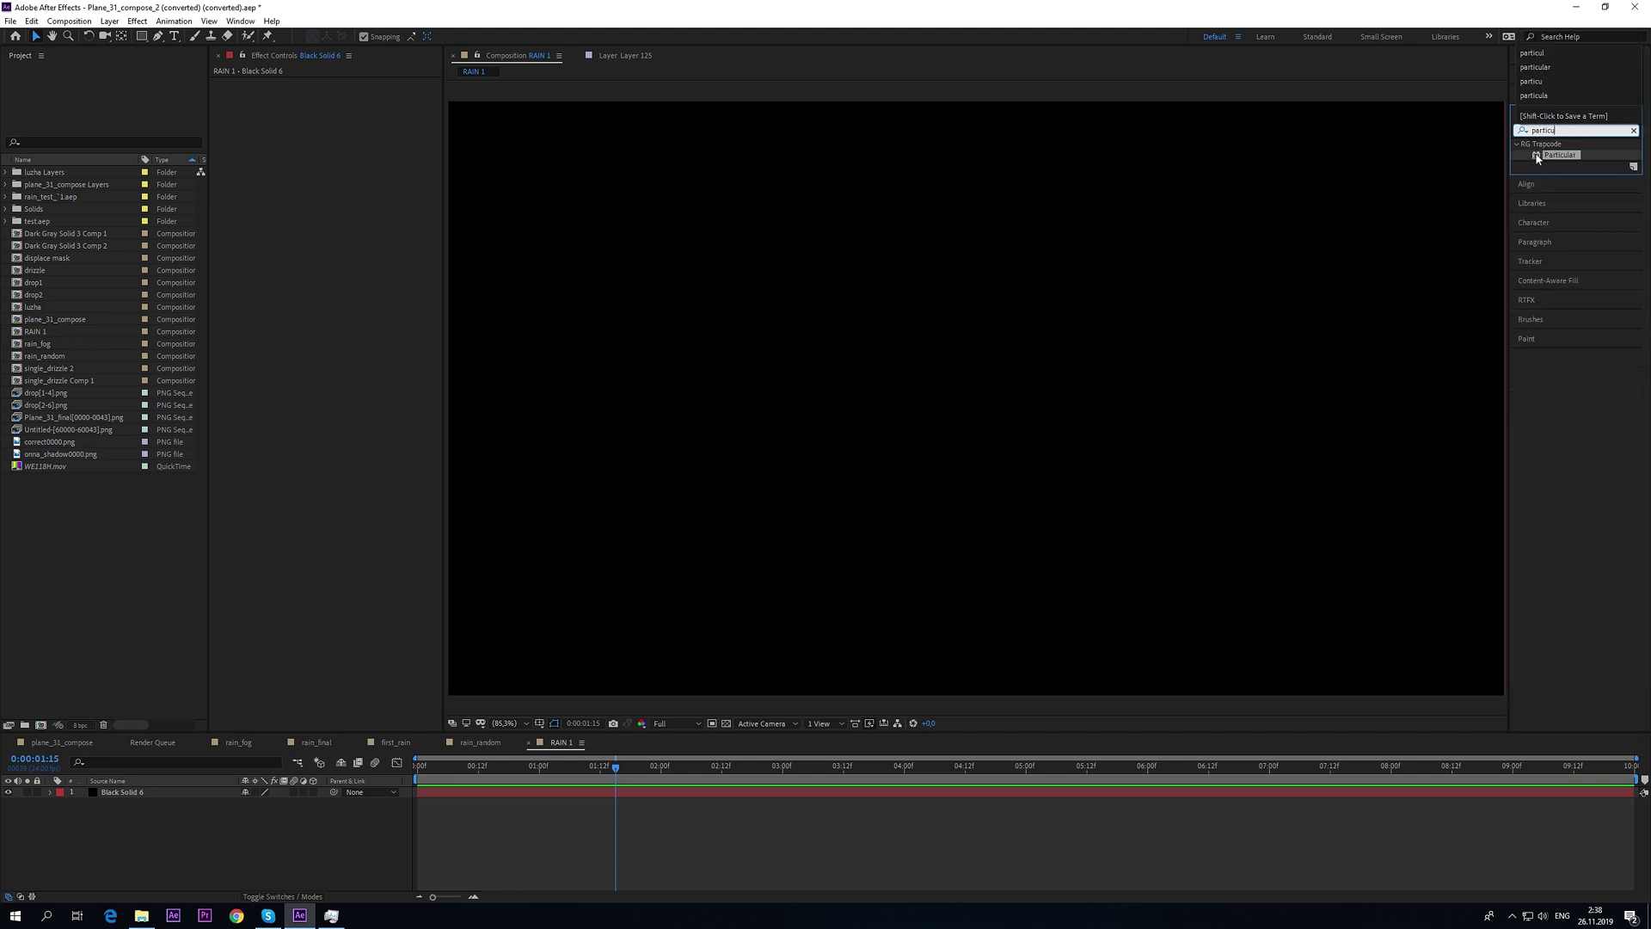
{"action": "left_click_drag", "start_coordinate": [1559, 155], "coordinate": [191, 795]}
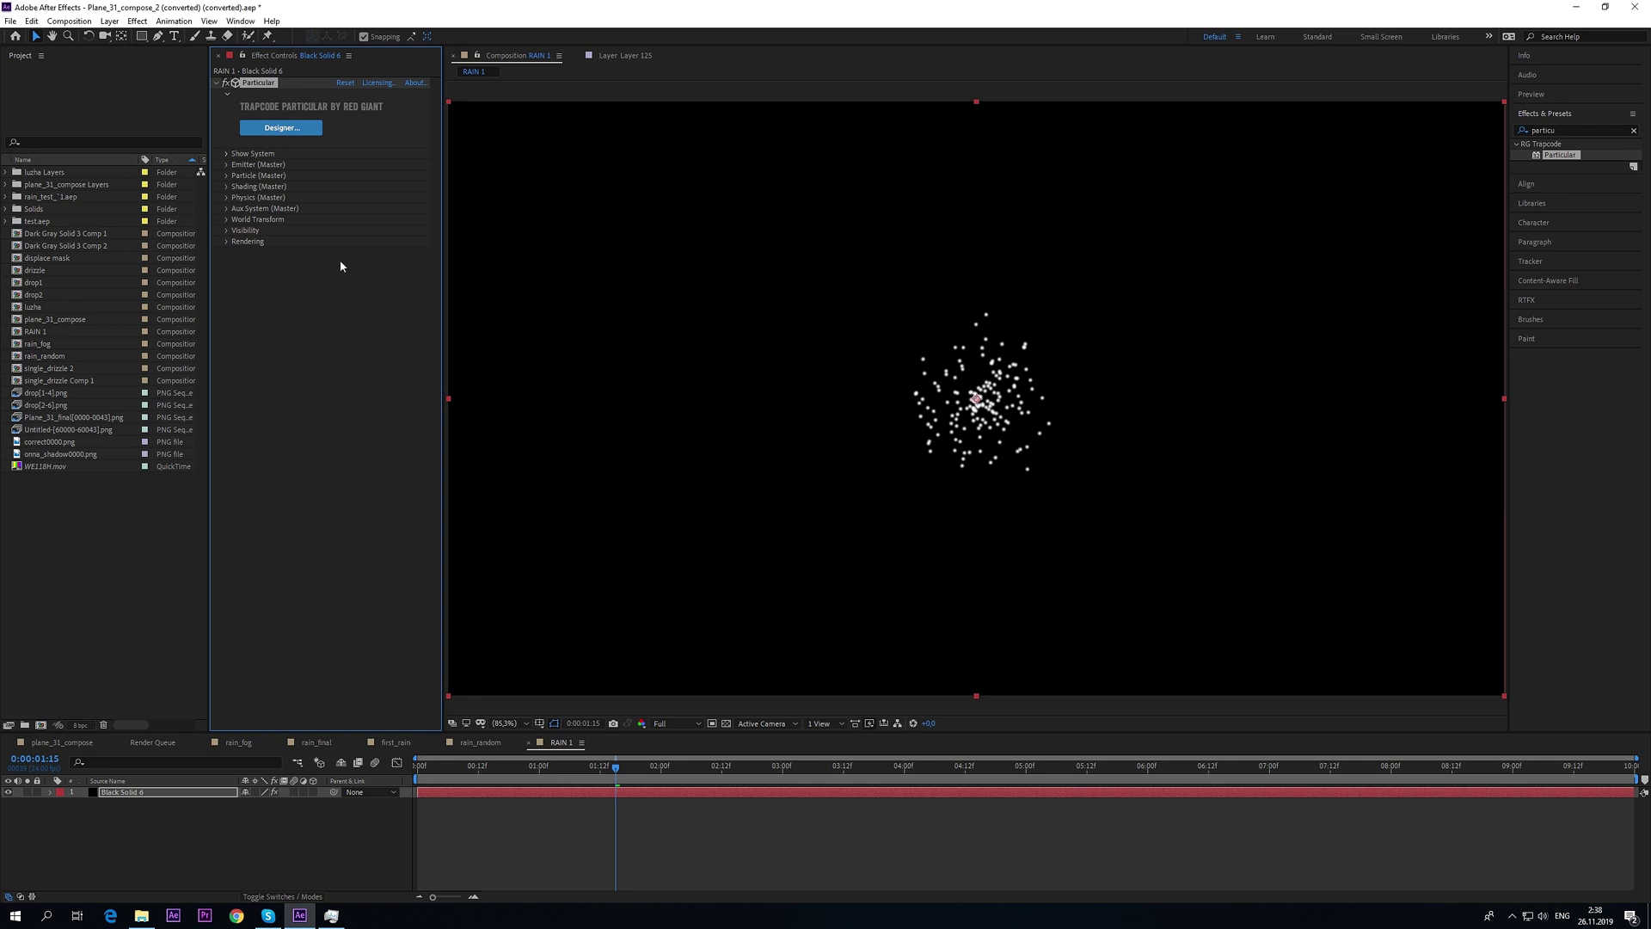
- Set Particular's Emitter Type to Box
{"action": "left_click", "coordinate": [228, 165]}
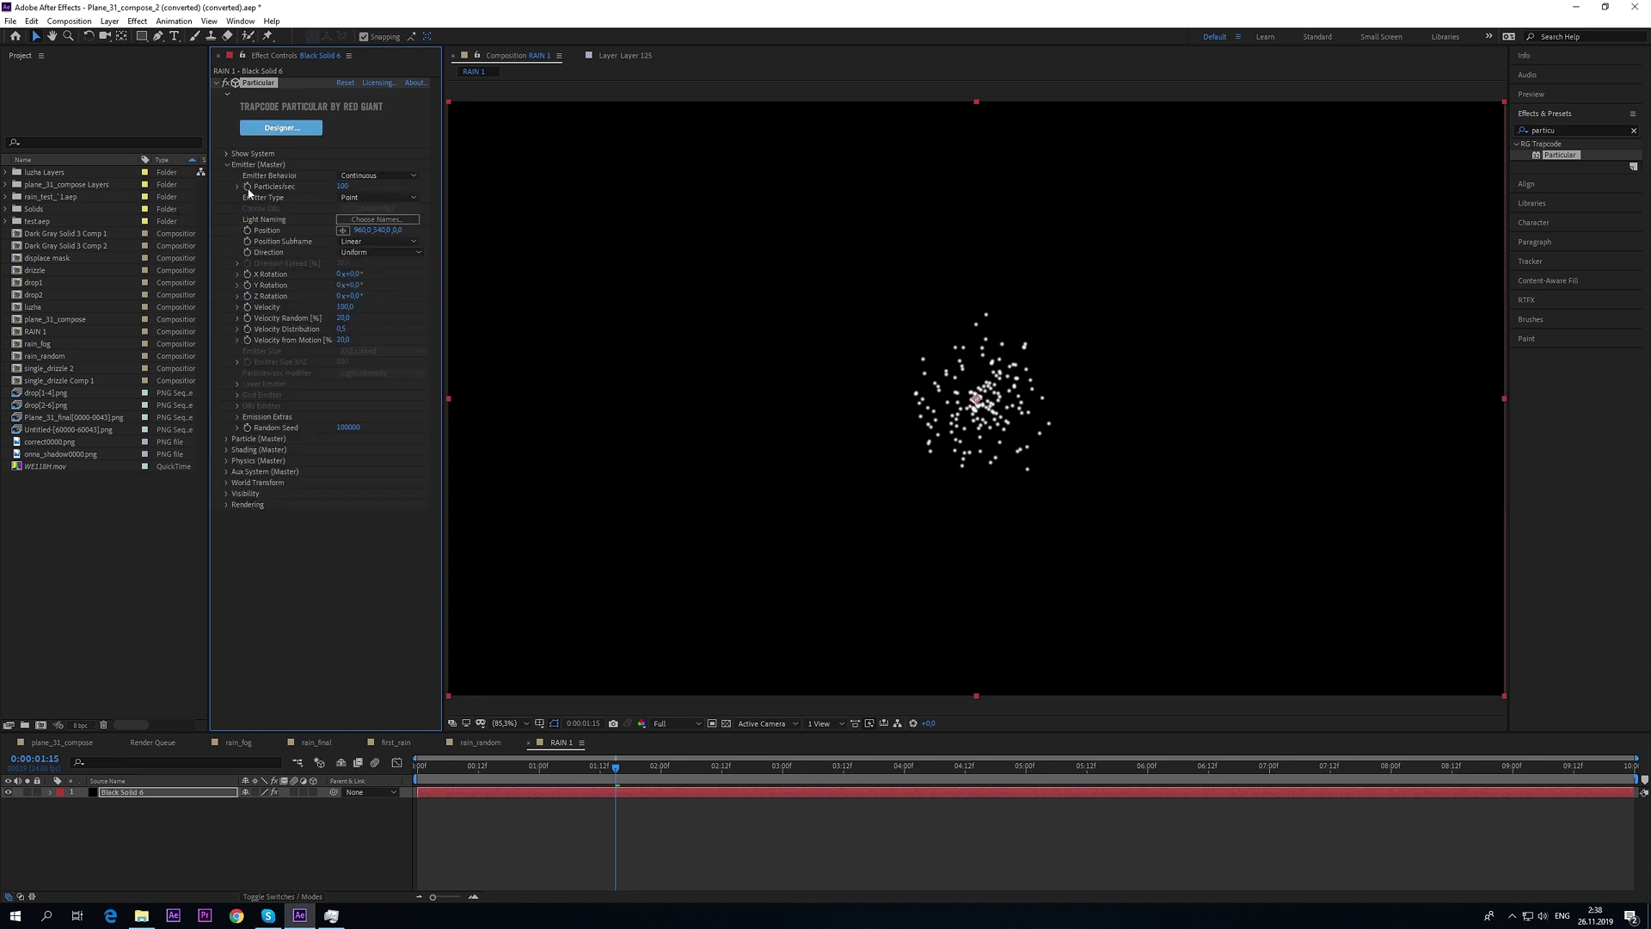
{"action": "left_click", "coordinate": [359, 201]}
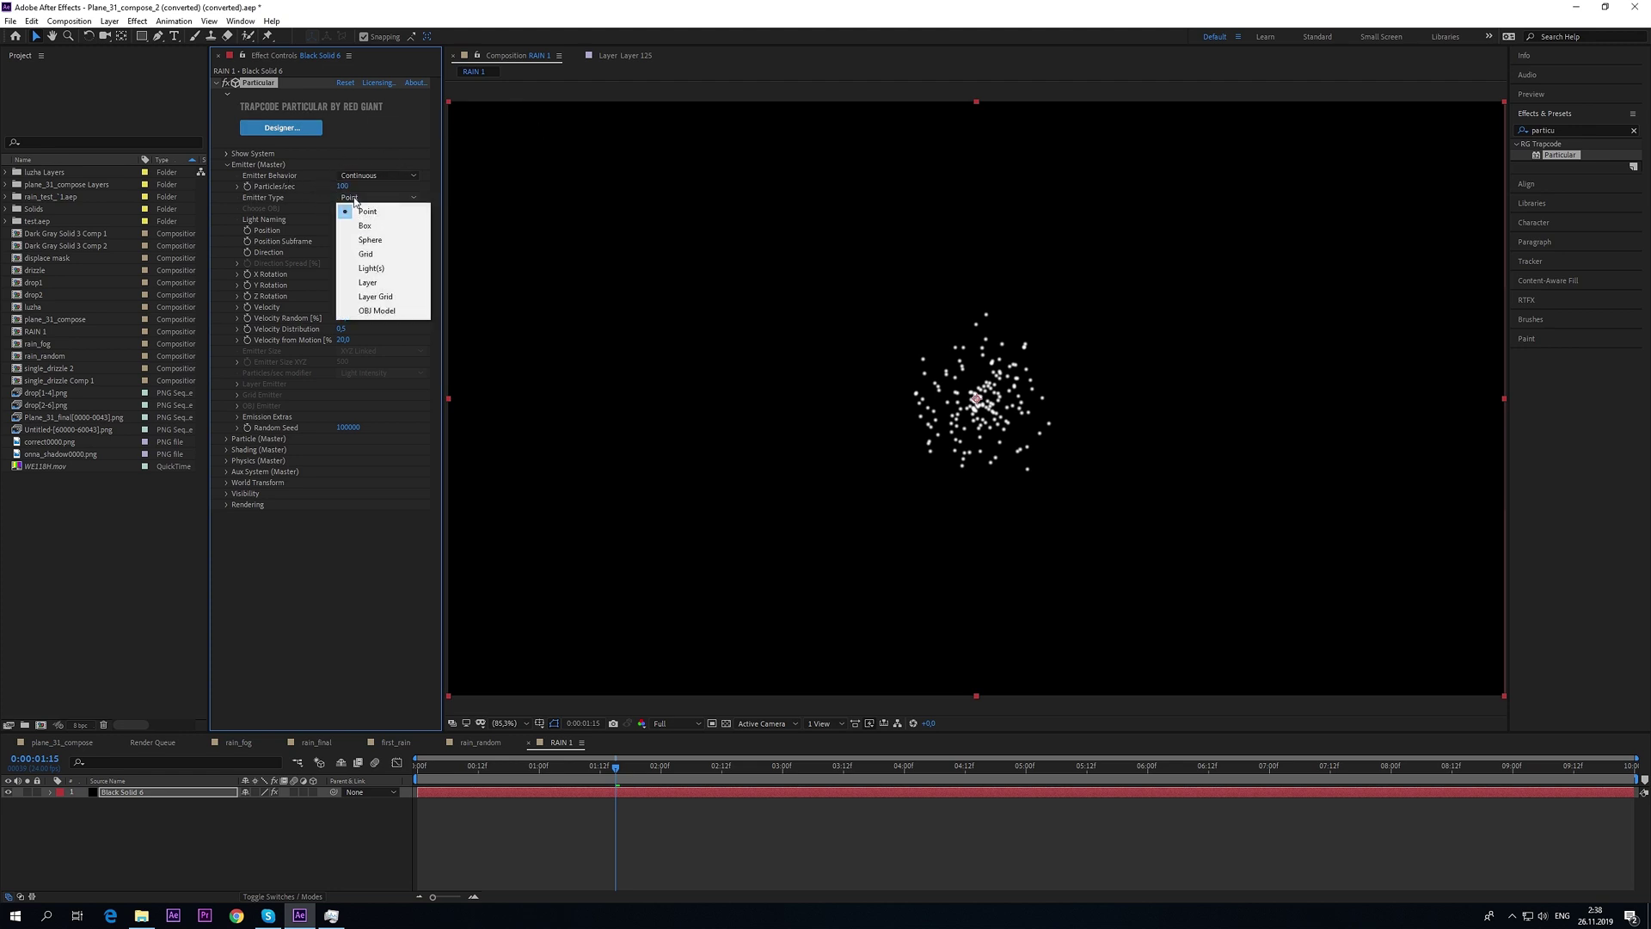
{"action": "left_click", "coordinate": [364, 227]}
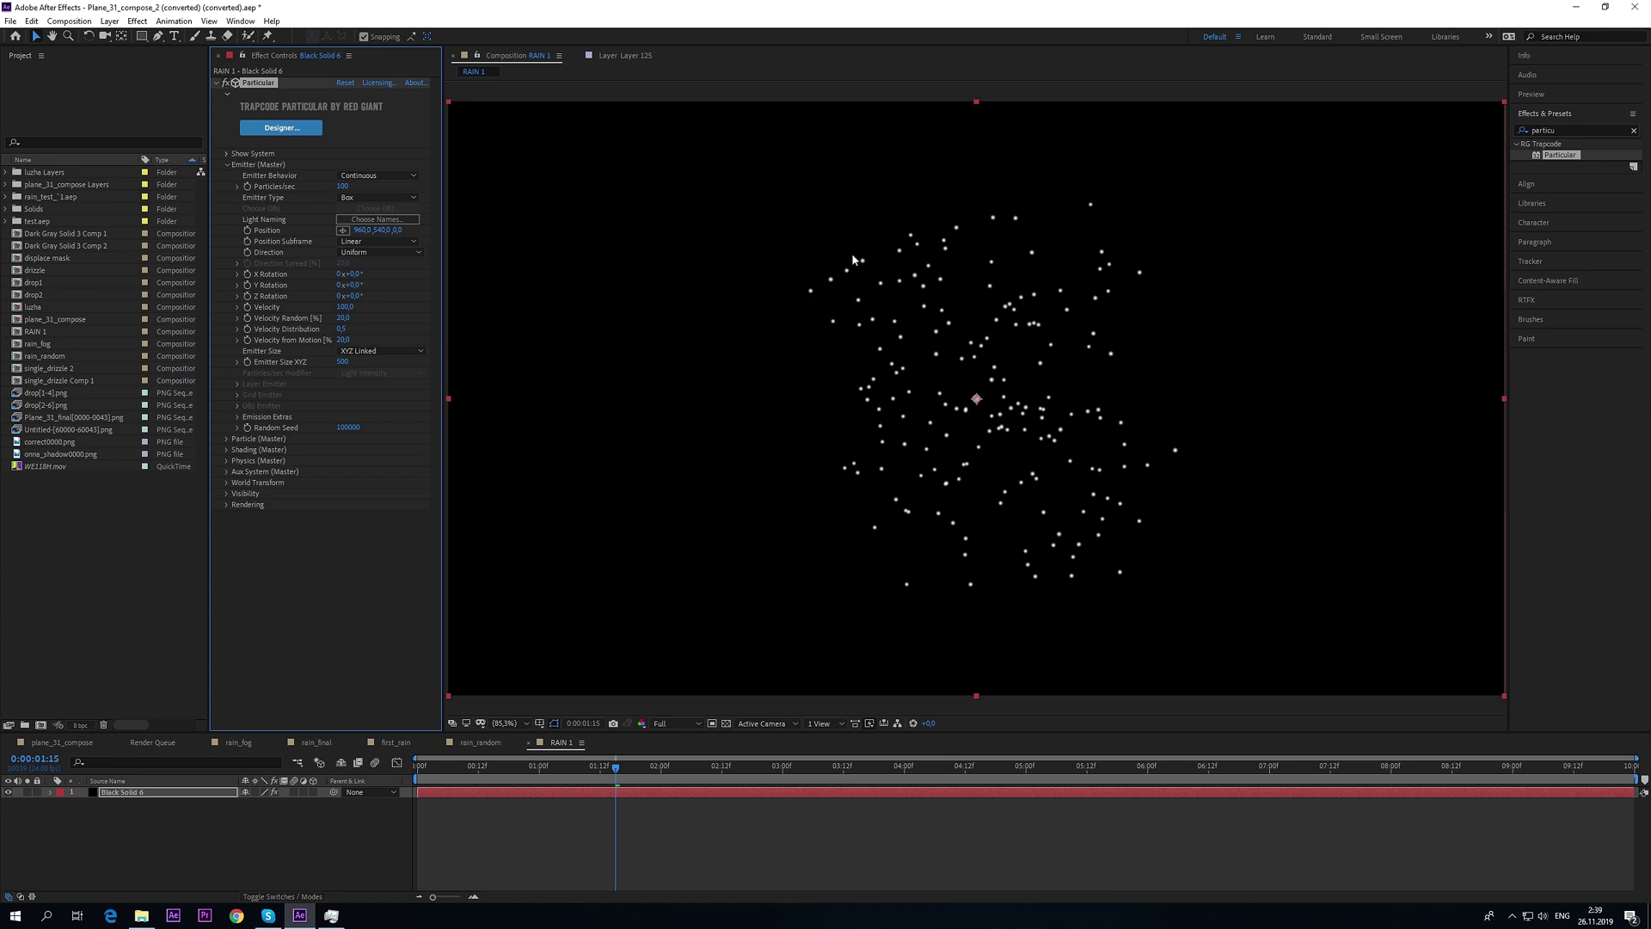
- Set Emitter Size to XYZ Individual with X 2200, Y 1200, Z 1200
{"action": "left_click", "coordinate": [354, 351]}
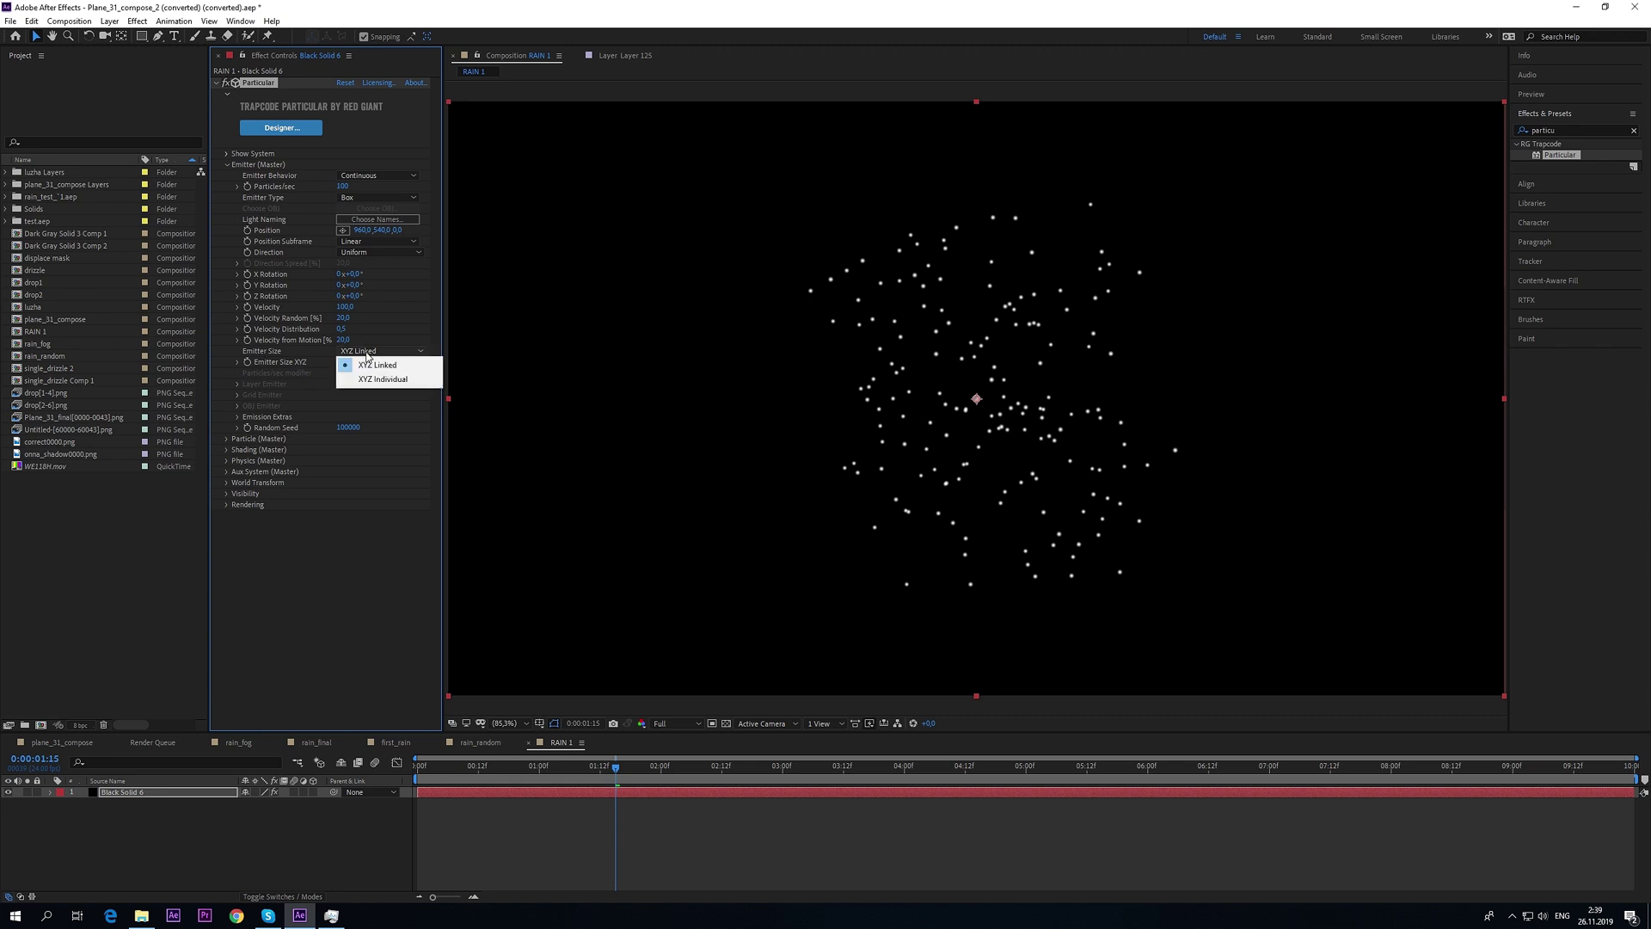
{"action": "left_click", "coordinate": [376, 382]}
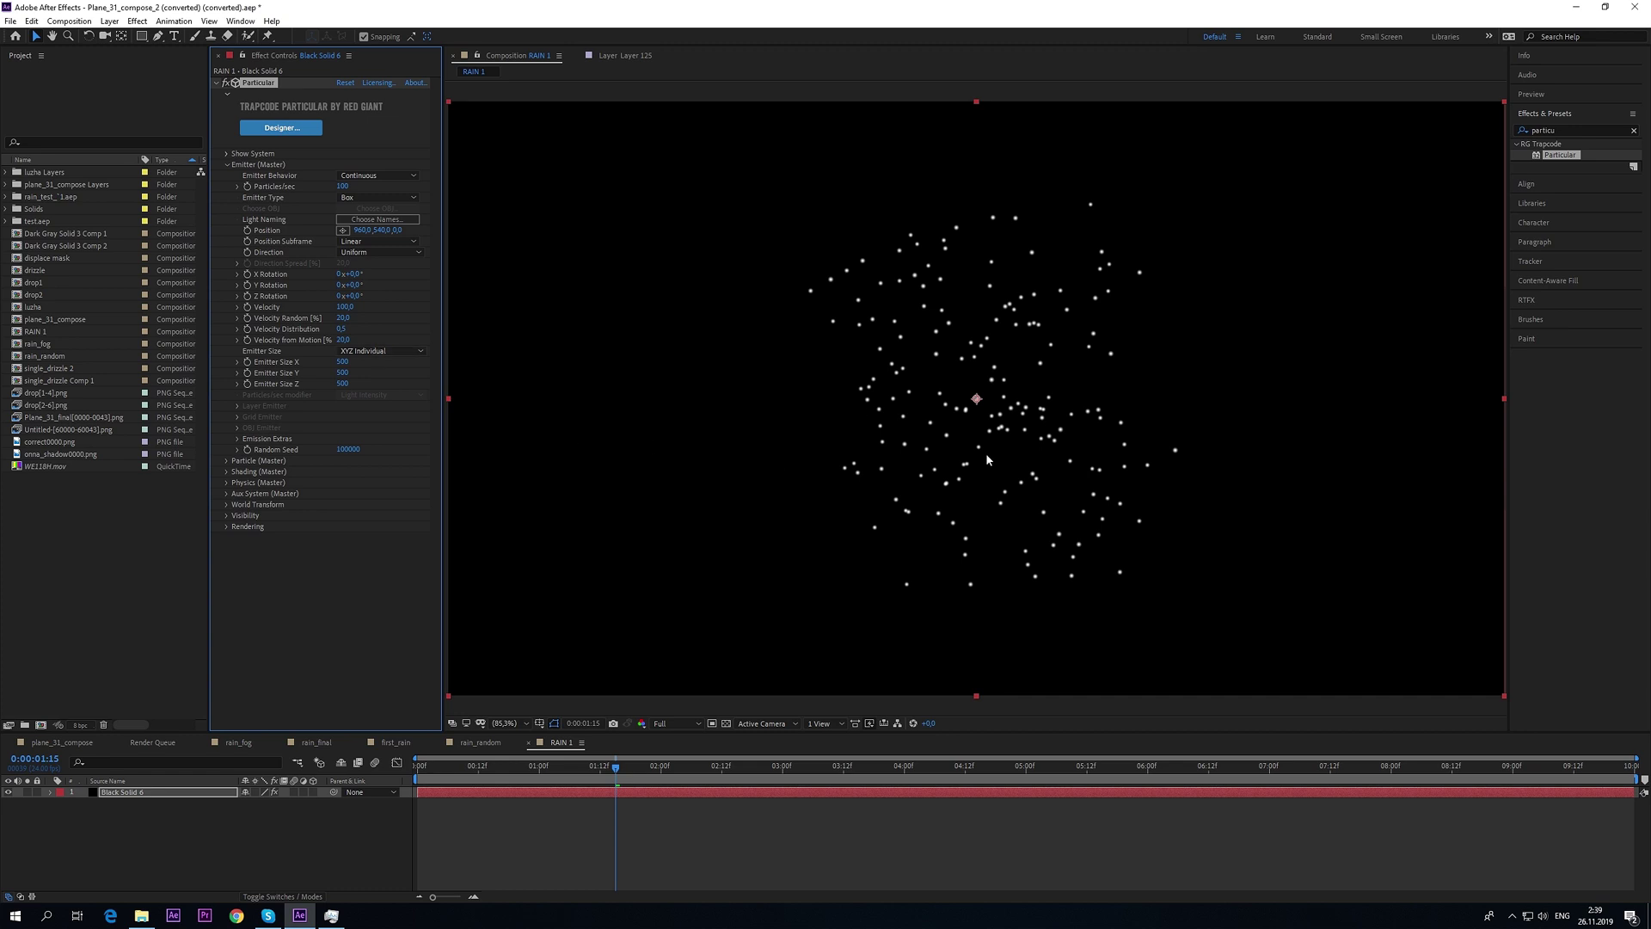
{"action": "type", "text": "220"}
{"action": "key", "text": "Return"}
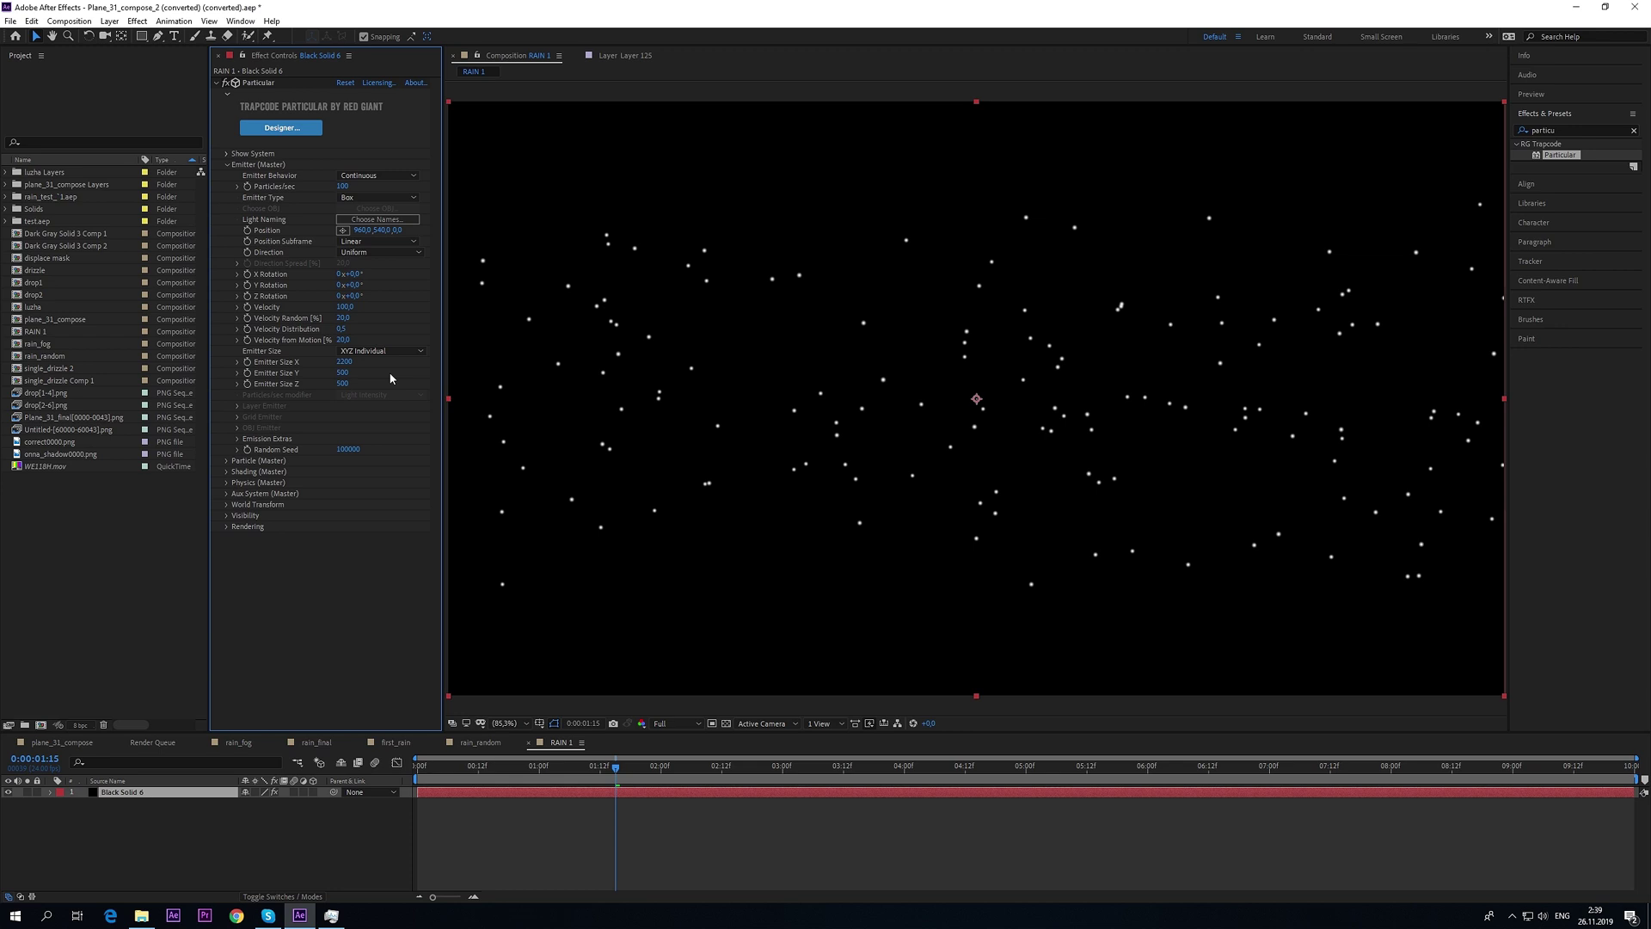
{"action": "left_click", "coordinate": [342, 373]}
{"action": "type", "text": "12"}
{"action": "key", "text": "Tab"}
{"action": "type", "text": "1"}
{"action": "key", "text": "Return"}
- Make emission Directional with a Direction Spread of 0
{"action": "left_click", "coordinate": [372, 253]}
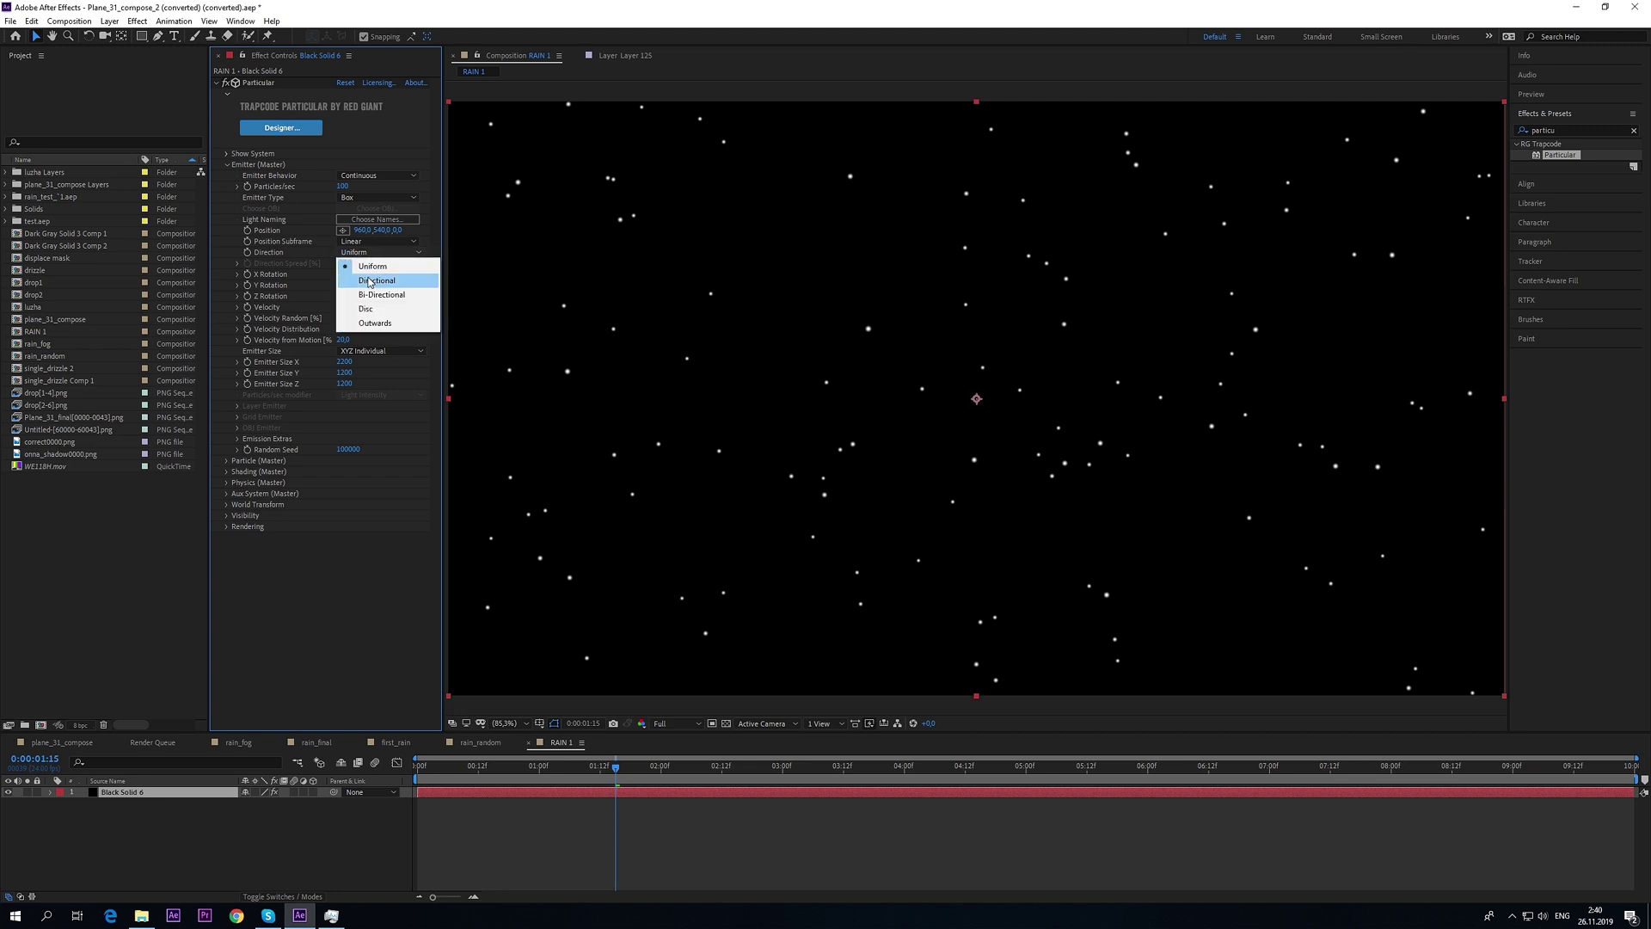
{"action": "left_click", "coordinate": [371, 281]}
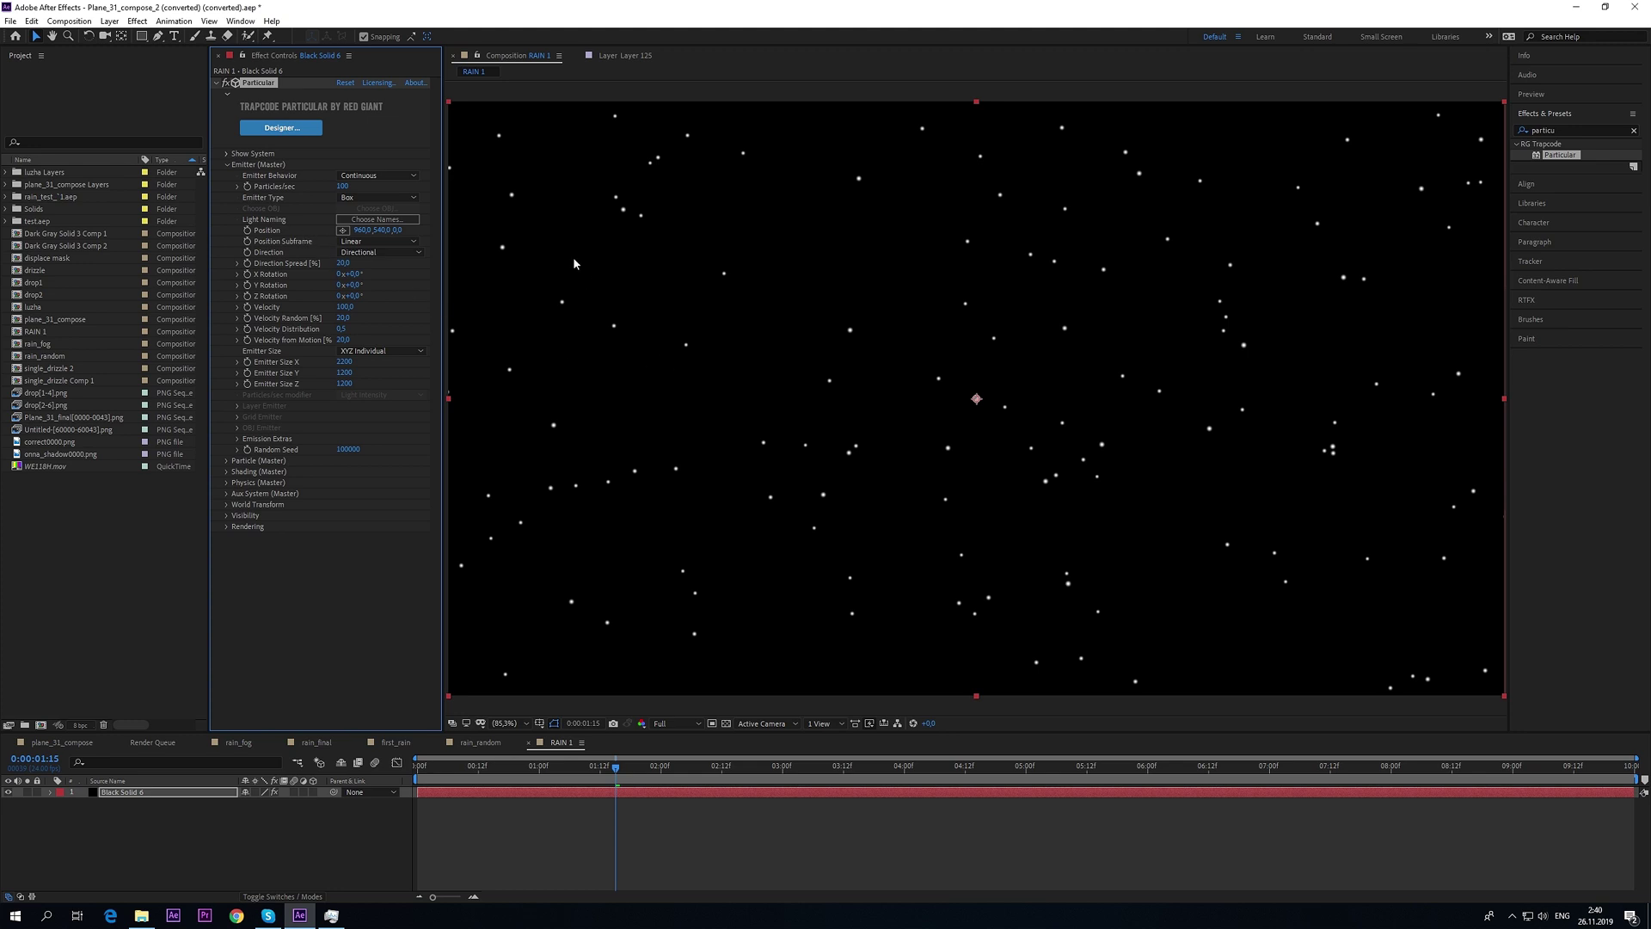
{"action": "key", "text": "space"}
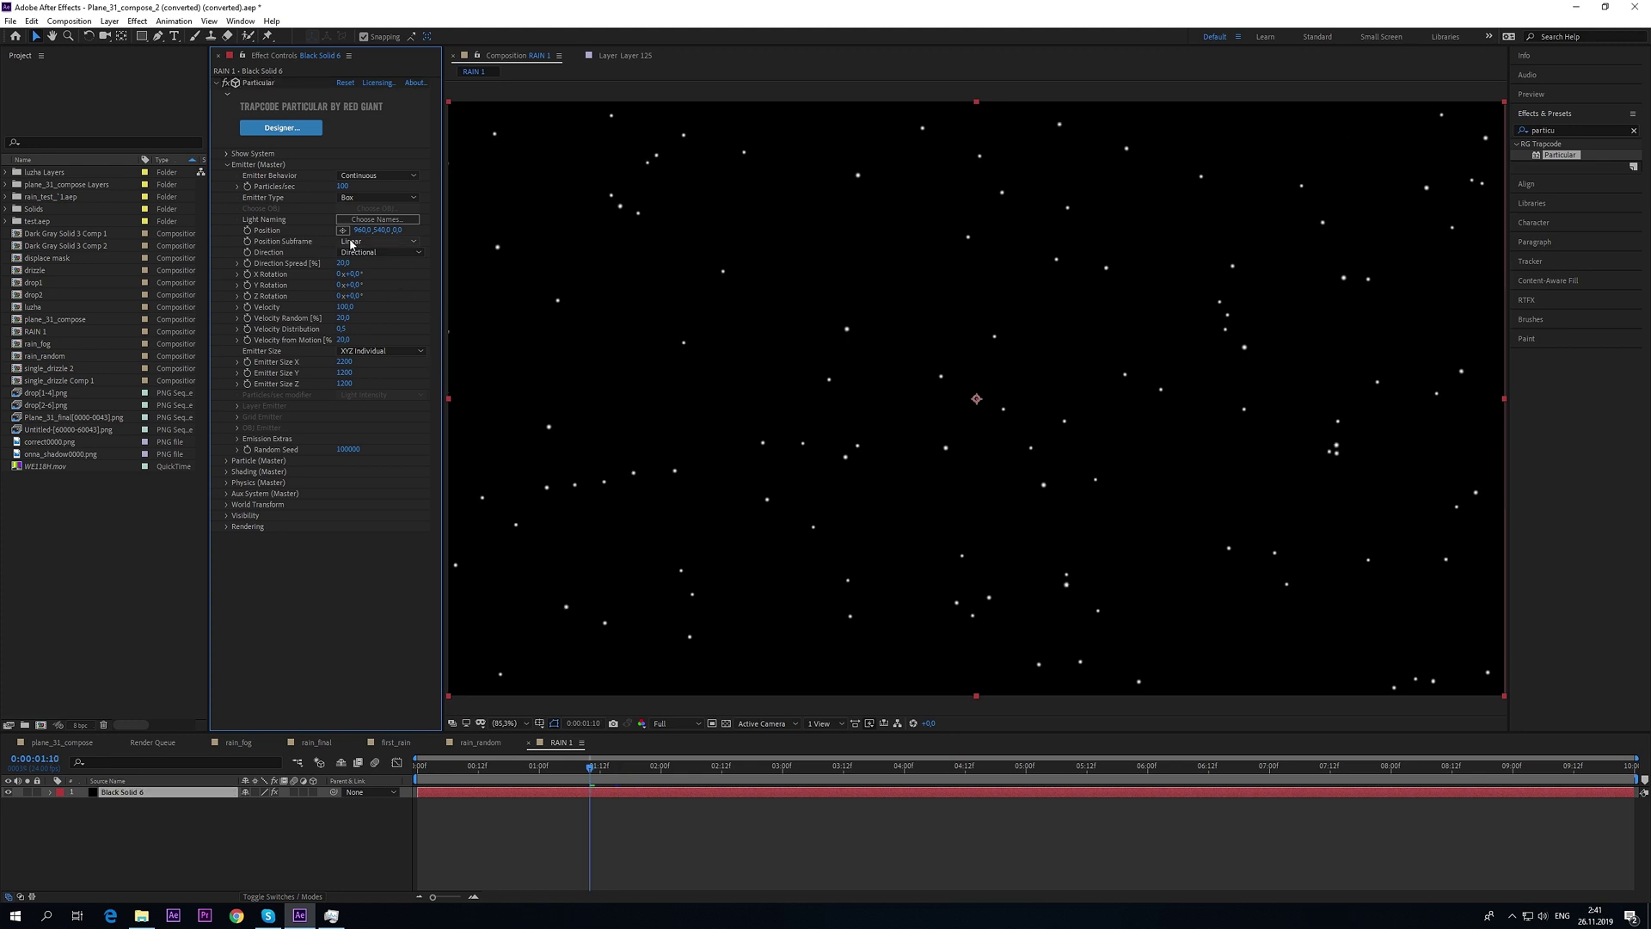
{"action": "left_click", "coordinate": [348, 264]}
{"action": "type", "text": "0"}
{"action": "key", "text": "Return"}
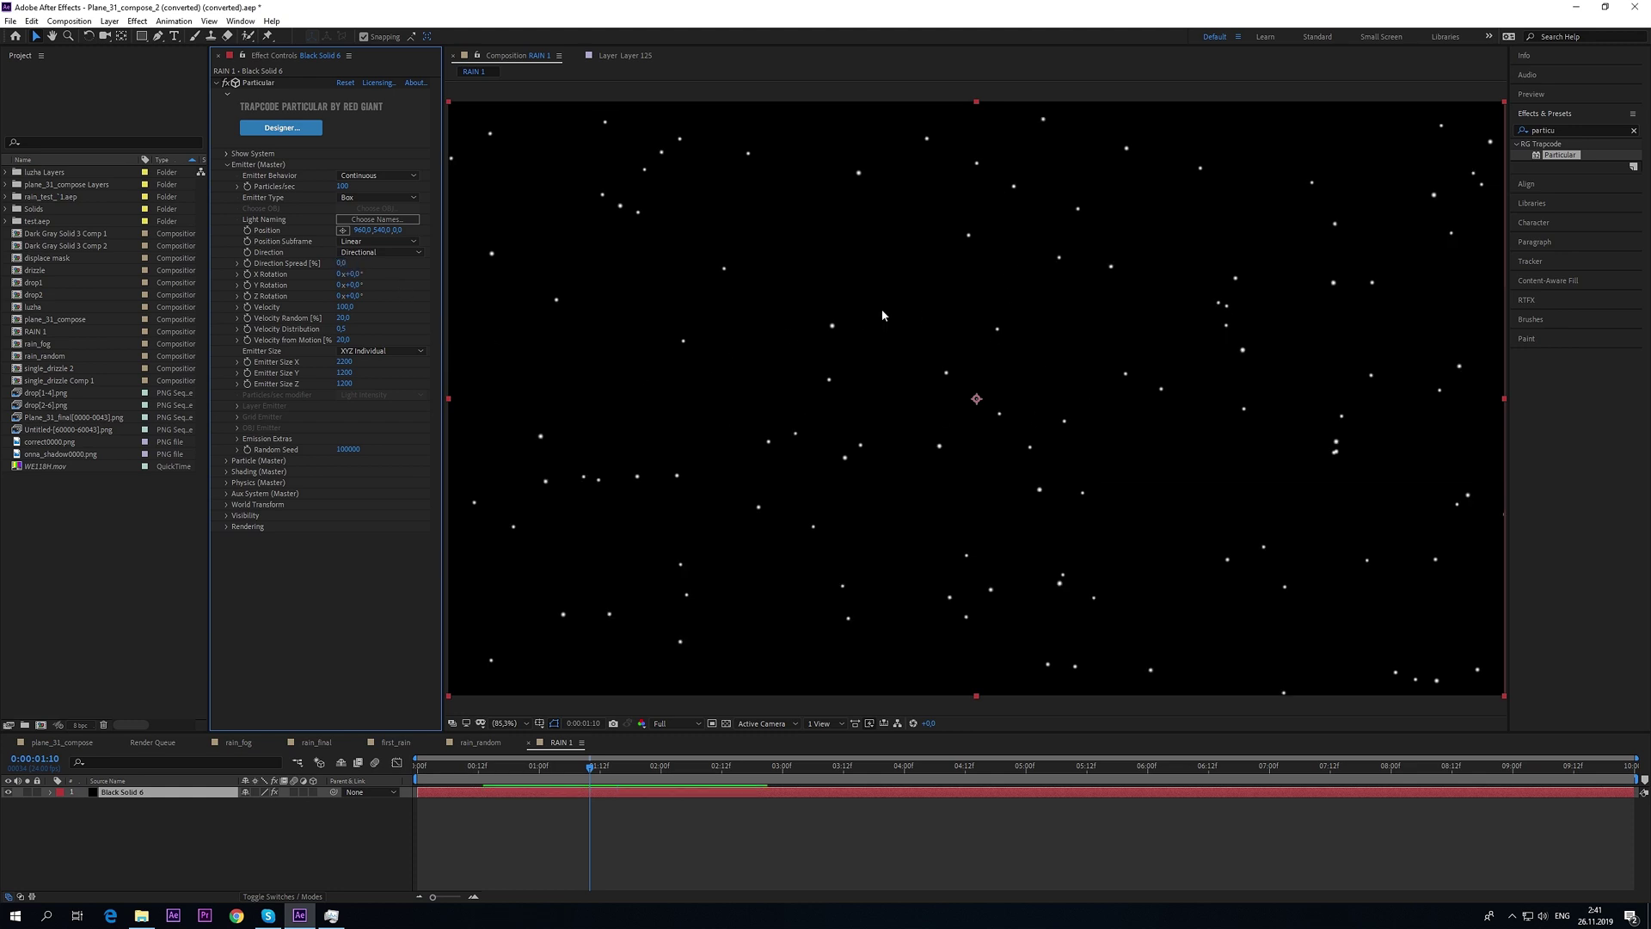
{"action": "mouse_move", "coordinate": [576, 759]}
{"action": "left_mouse_down"}
{"action": "mouse_move", "coordinate": [958, 774]}
{"action": "mouse_move", "coordinate": [610, 775]}
{"action": "left_mouse_up"}
{"action": "left_click", "coordinate": [722, 766]}
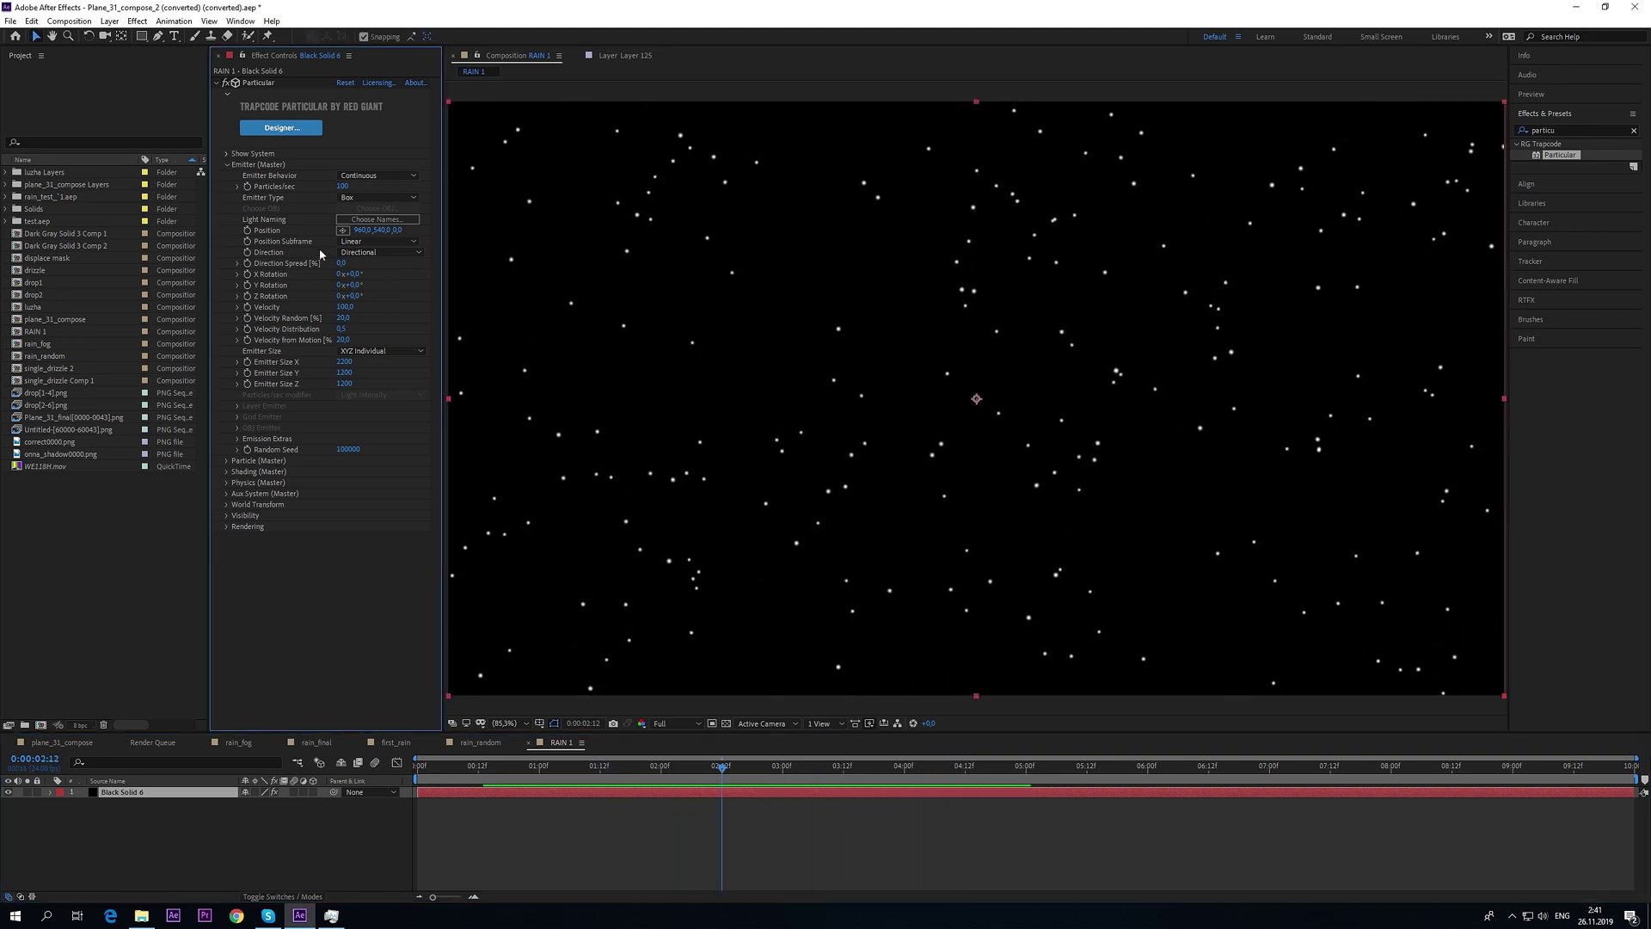
- Rotate the emission direction to X −90° and Y 20°, previewing the particle stream
{"action": "left_click", "coordinate": [354, 274]}
{"action": "type", "text": "-90"}
{"action": "key", "text": "Return"}
{"action": "key", "text": "space"}
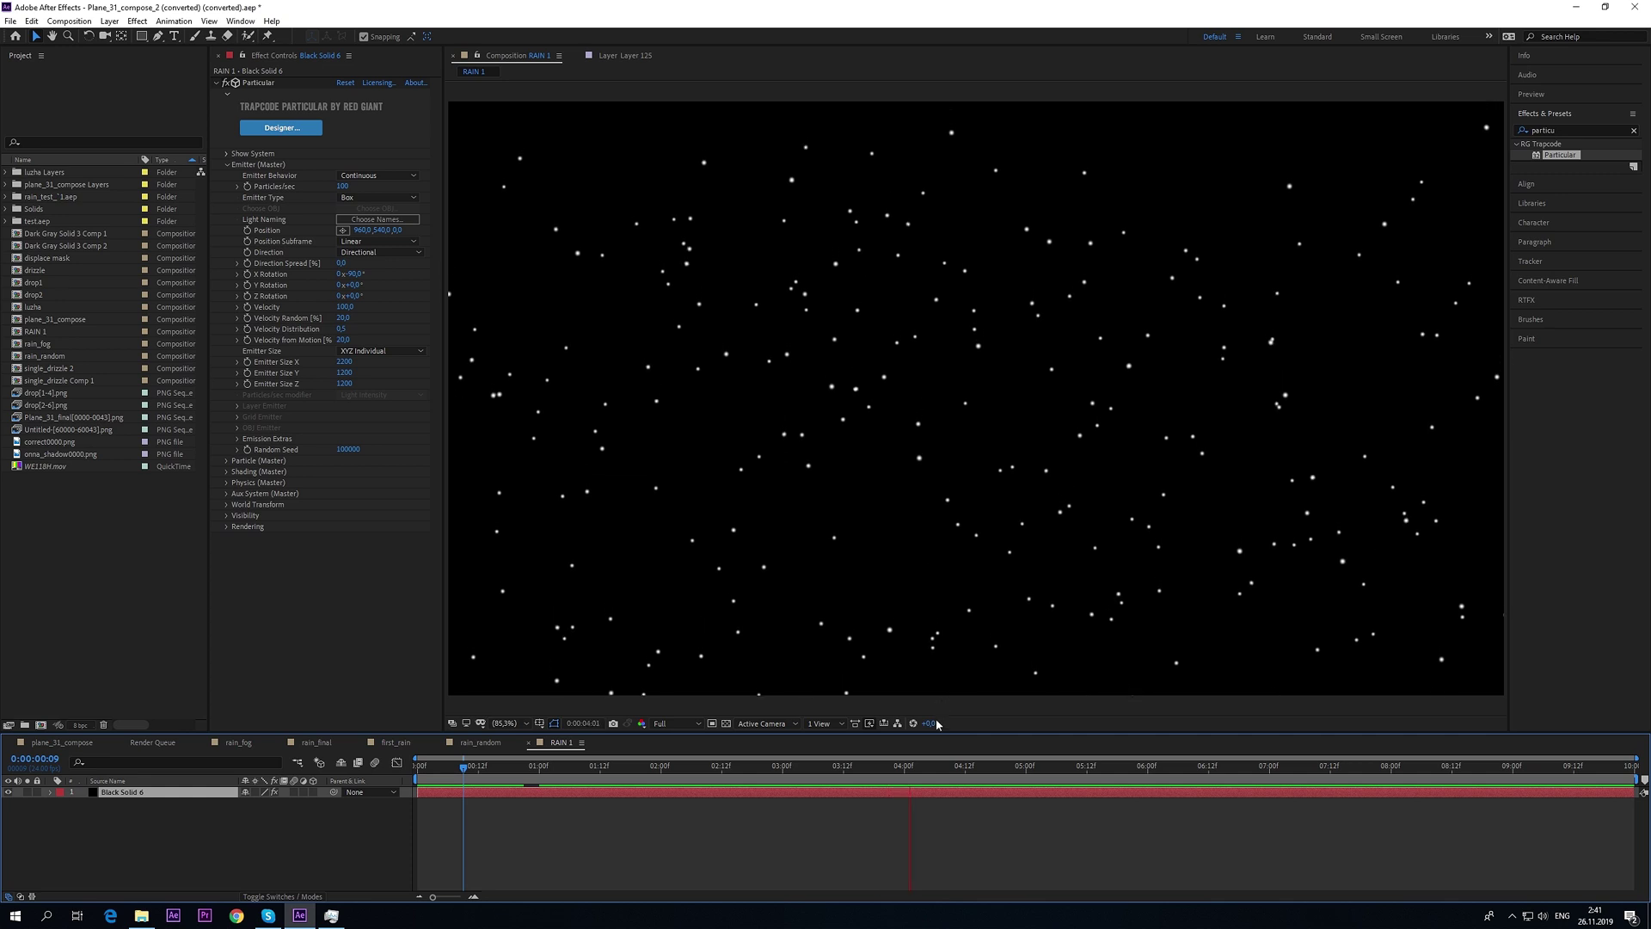
{"action": "key", "text": "space"}
{"action": "left_click", "coordinate": [353, 284]}
{"action": "type", "text": "20"}
{"action": "key", "text": "Return"}
{"action": "left_click_drag", "start_coordinate": [584, 766], "coordinate": [541, 772]}
{"action": "key", "text": "space"}
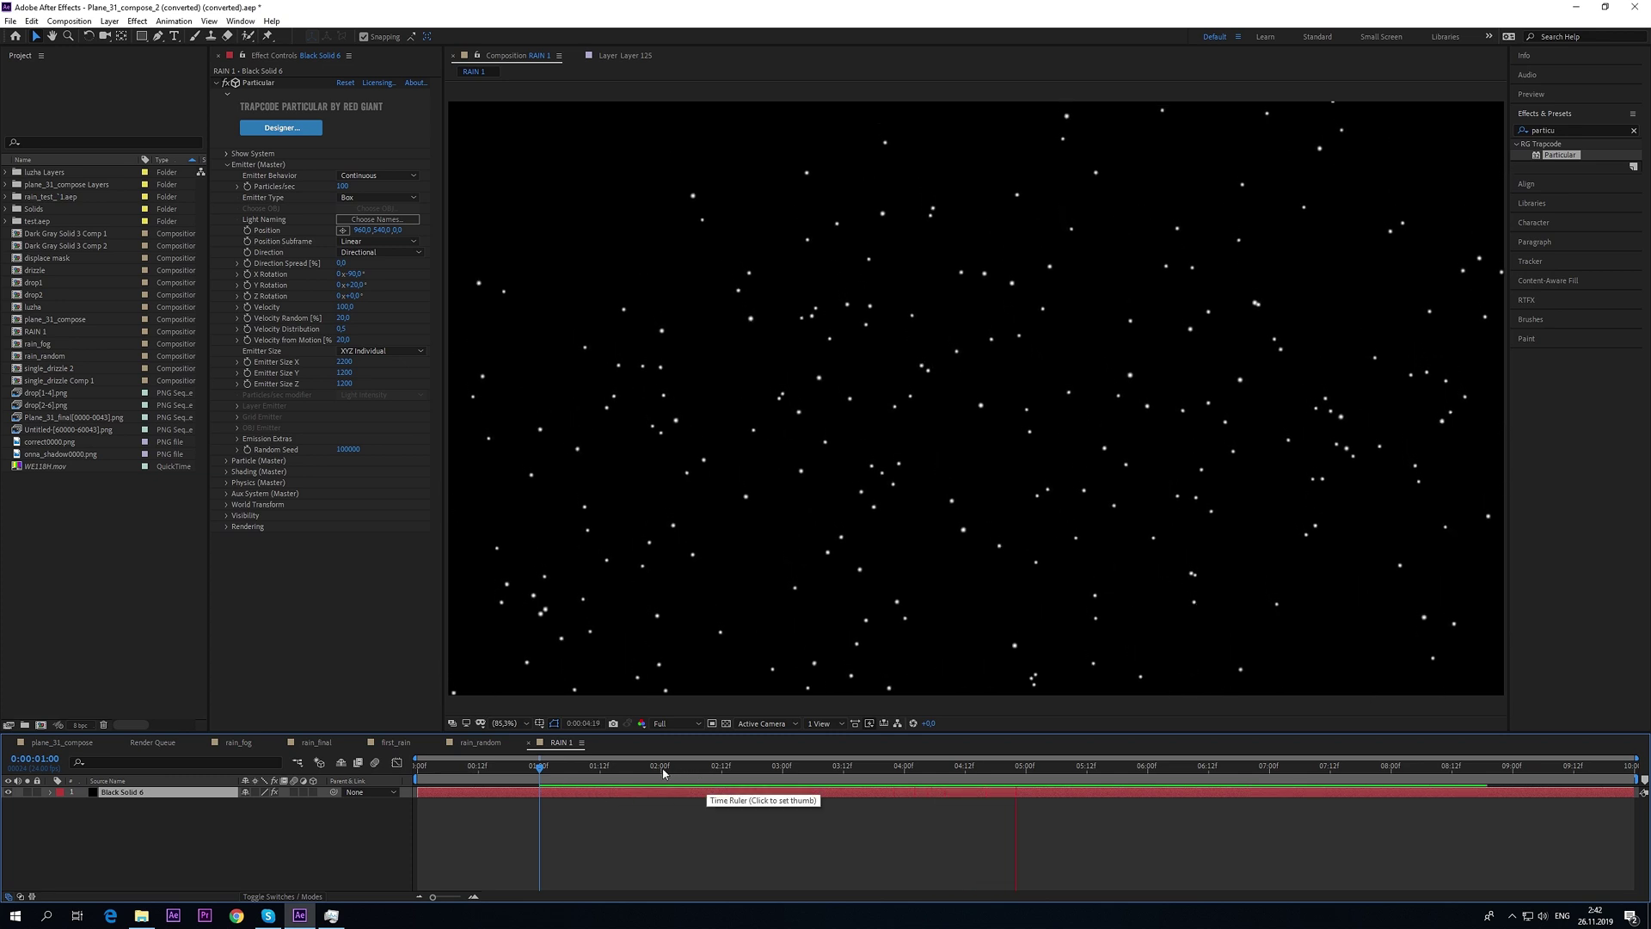
- Raise the particle Velocity much higher and preview the faster rain
{"action": "left_click_drag", "start_coordinate": [640, 770], "coordinate": [858, 771]}
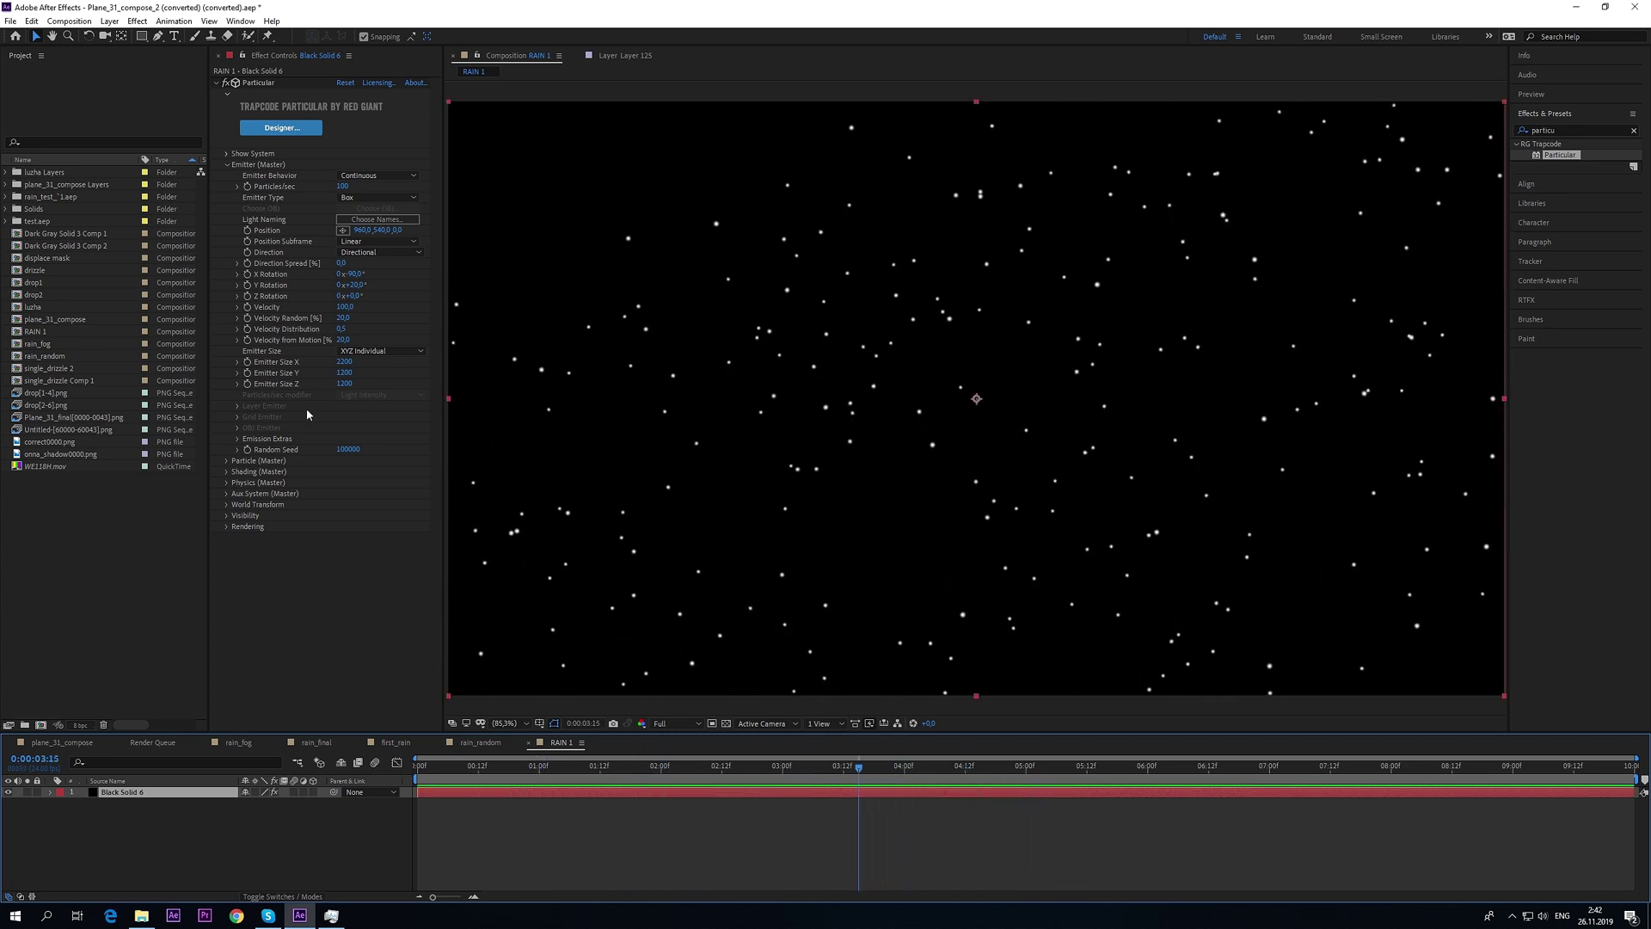
{"action": "left_click", "coordinate": [345, 307]}
{"action": "type", "text": "20"}
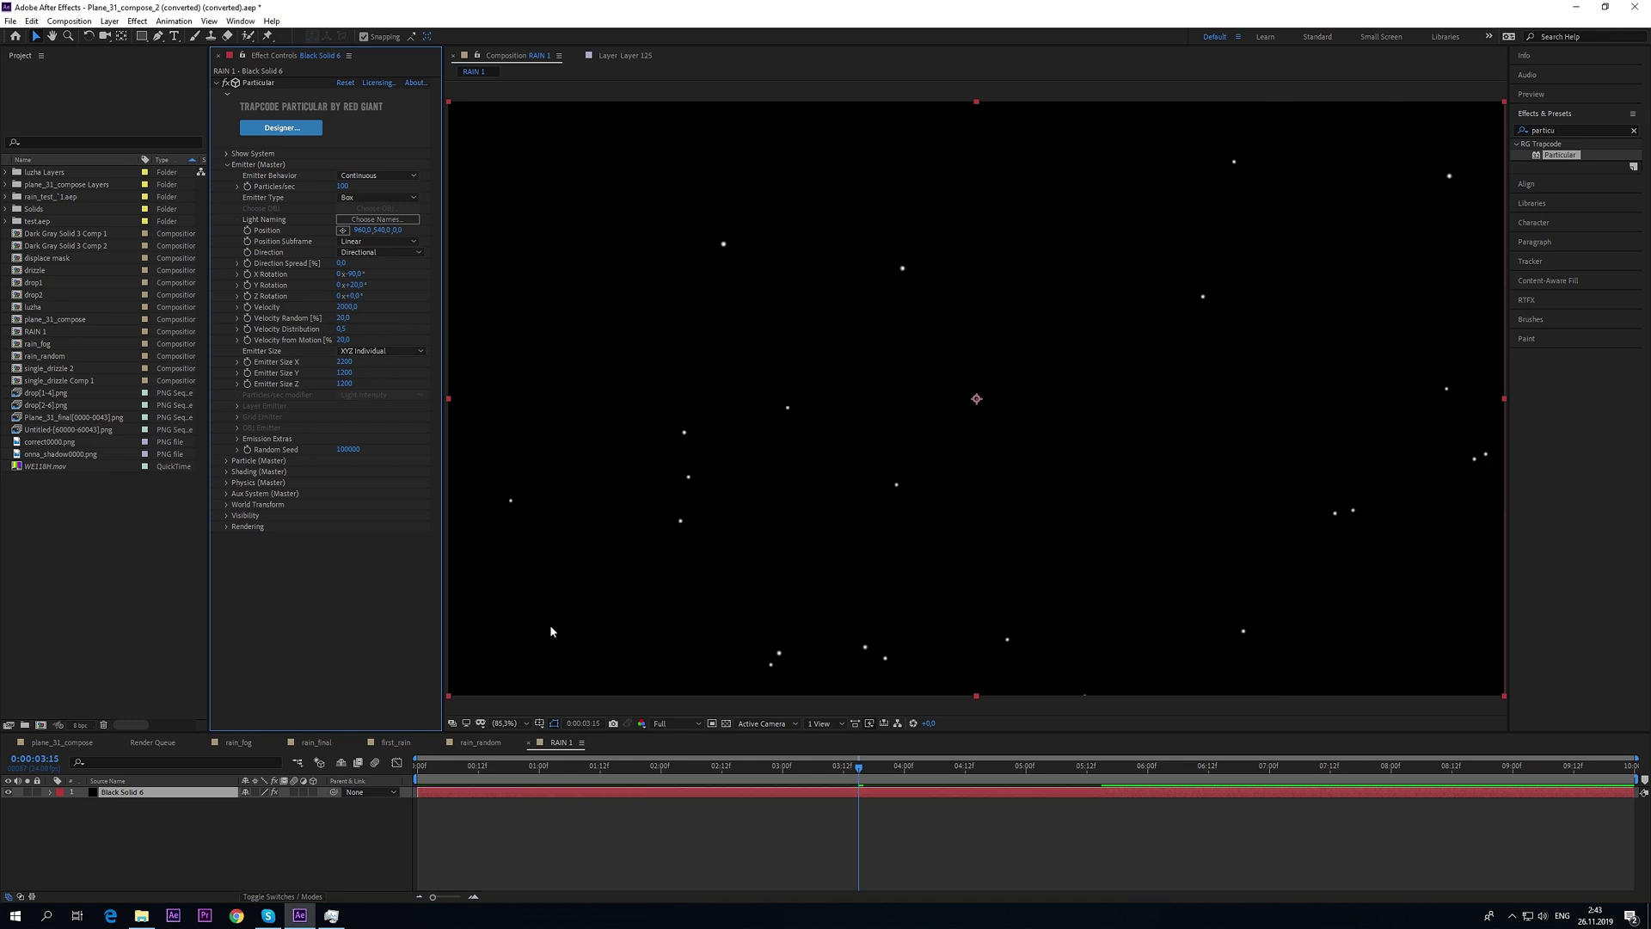
{"action": "left_click", "coordinate": [466, 766]}
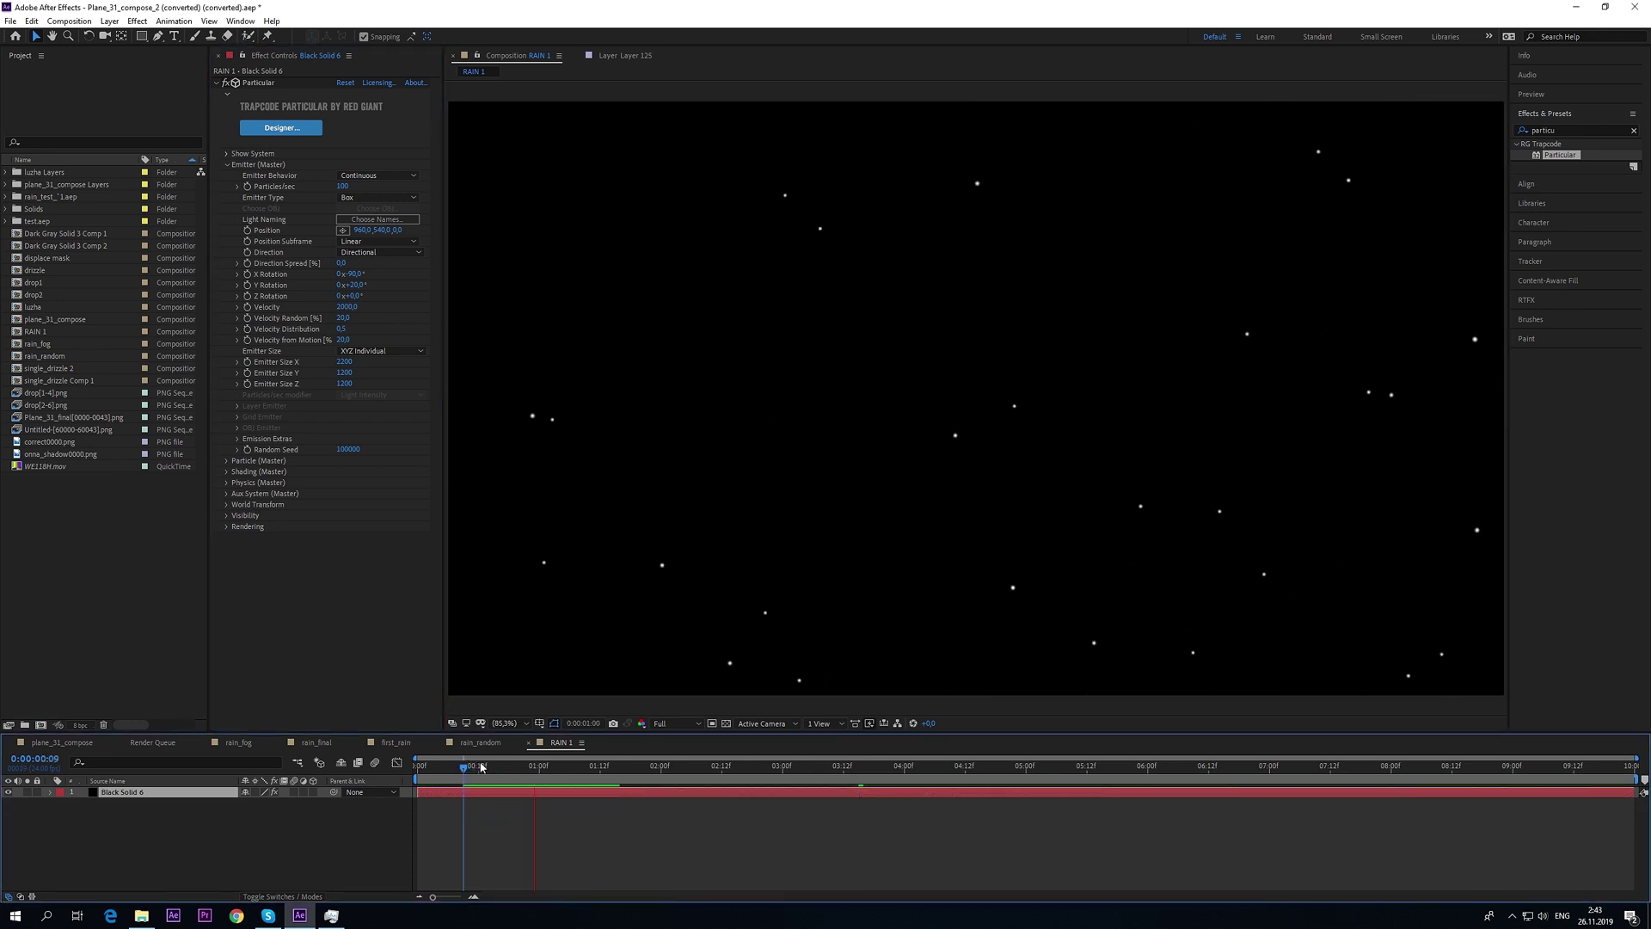
{"action": "left_click_drag", "start_coordinate": [520, 767], "coordinate": [504, 767]}
{"action": "key", "text": "space"}
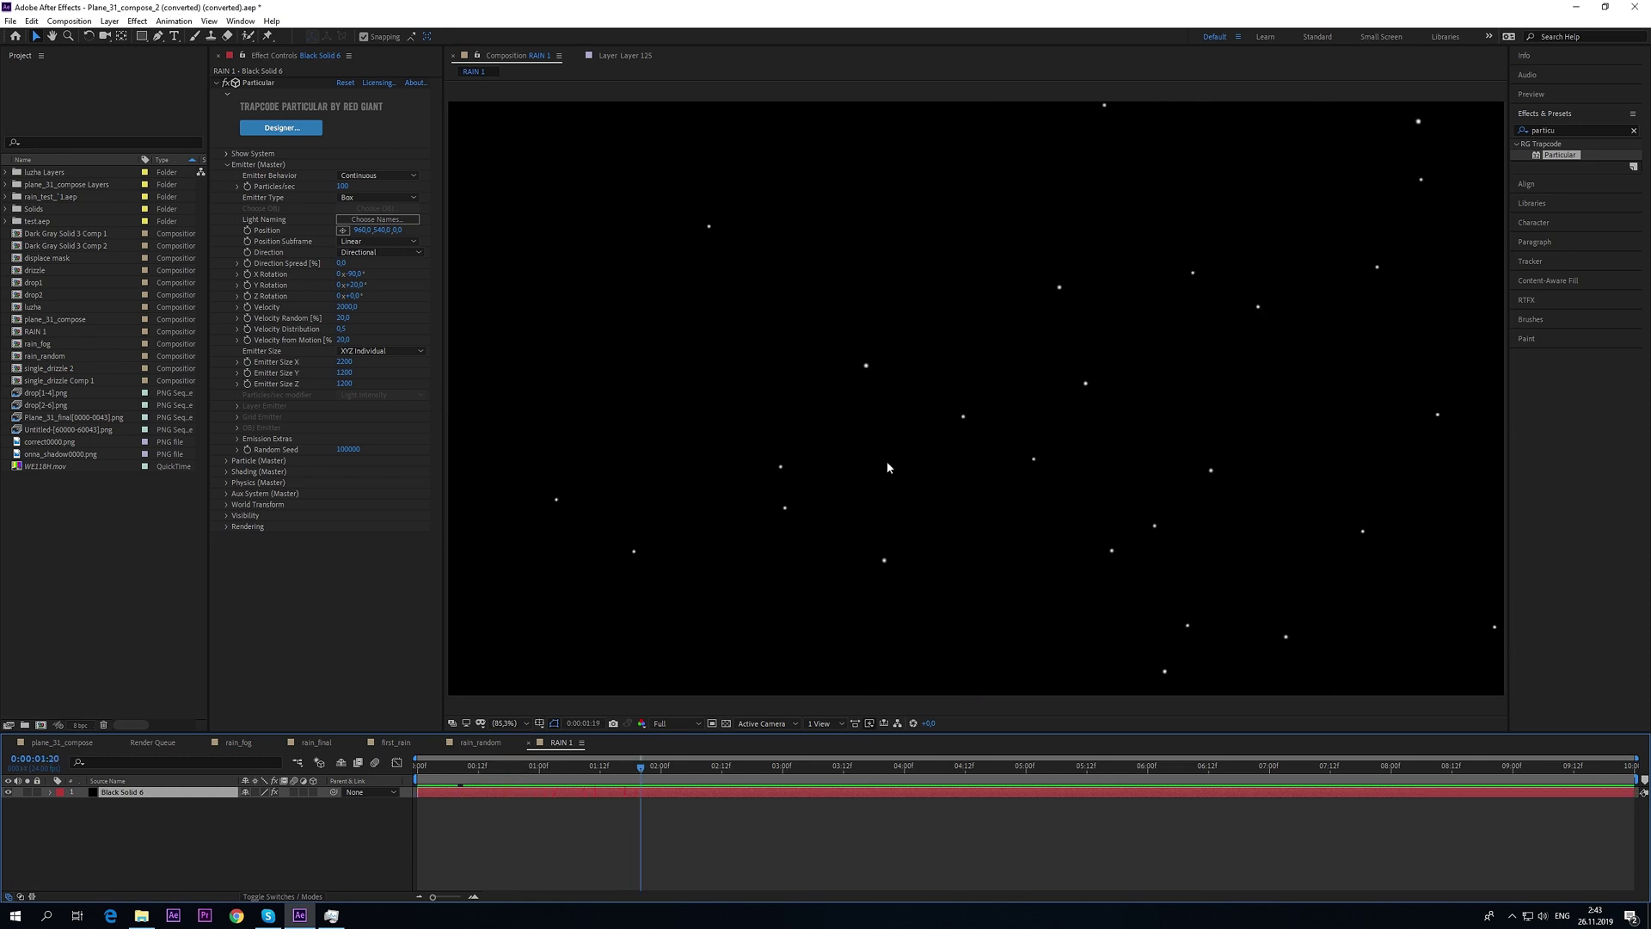
- Set Velocity Distribution to 1.0 and scrub the timeline to check
{"action": "left_click", "coordinate": [389, 303]}
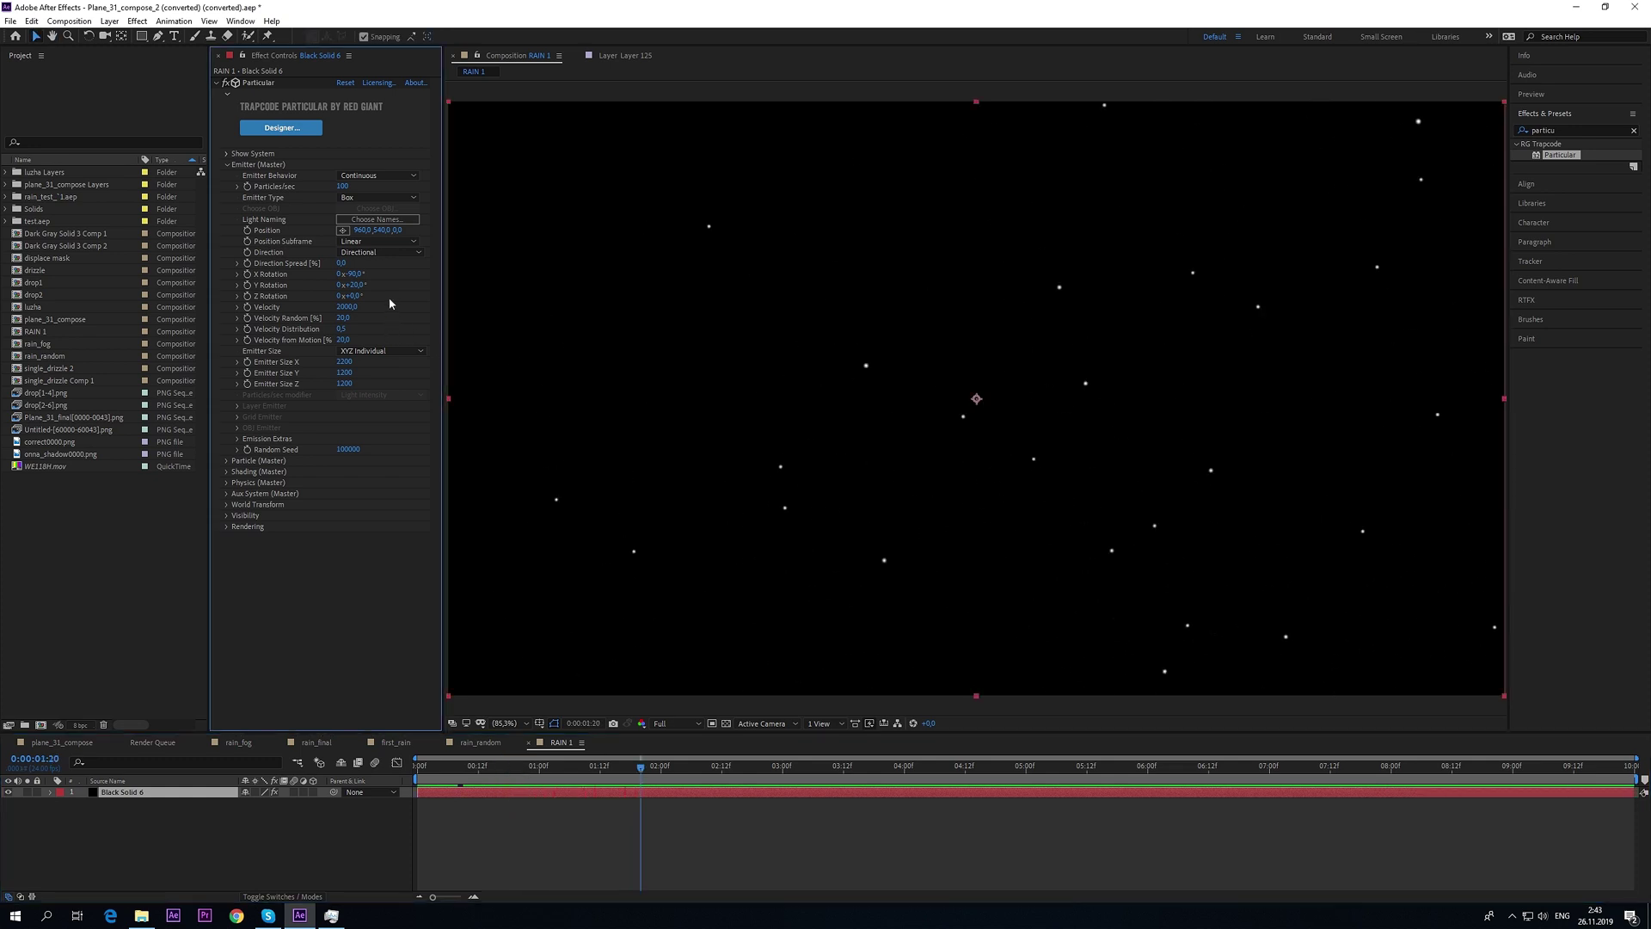
{"action": "left_click", "coordinate": [343, 329]}
{"action": "left_click", "coordinate": [605, 769]}
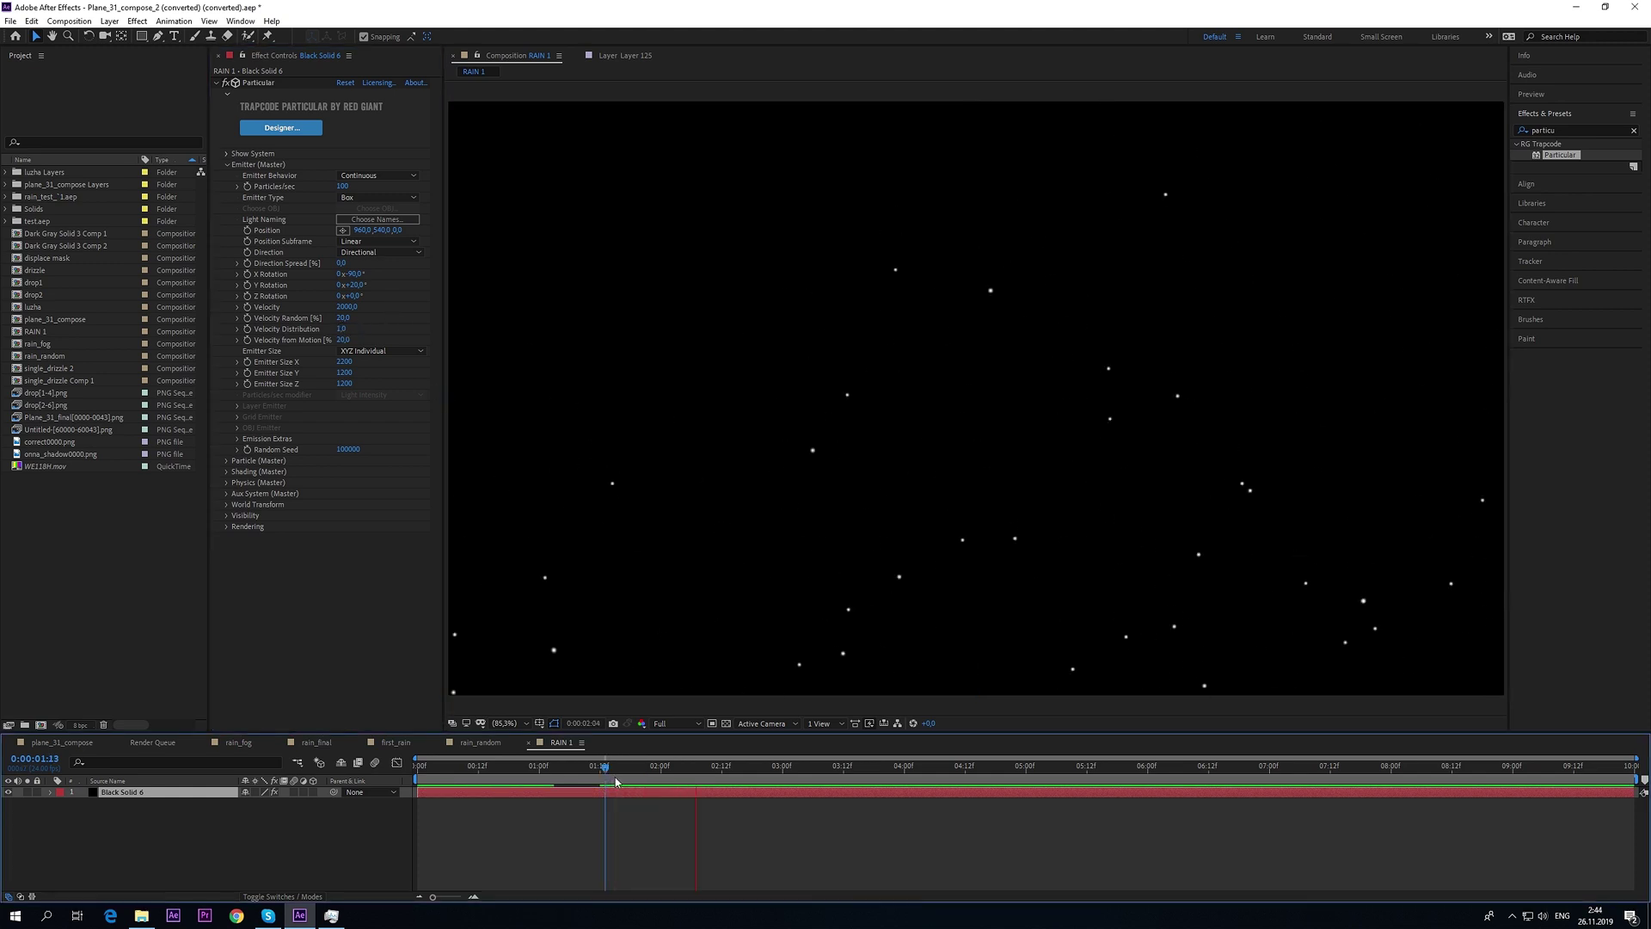
{"action": "left_click", "coordinate": [596, 777]}
{"action": "left_click_drag", "start_coordinate": [596, 776], "coordinate": [672, 778]}
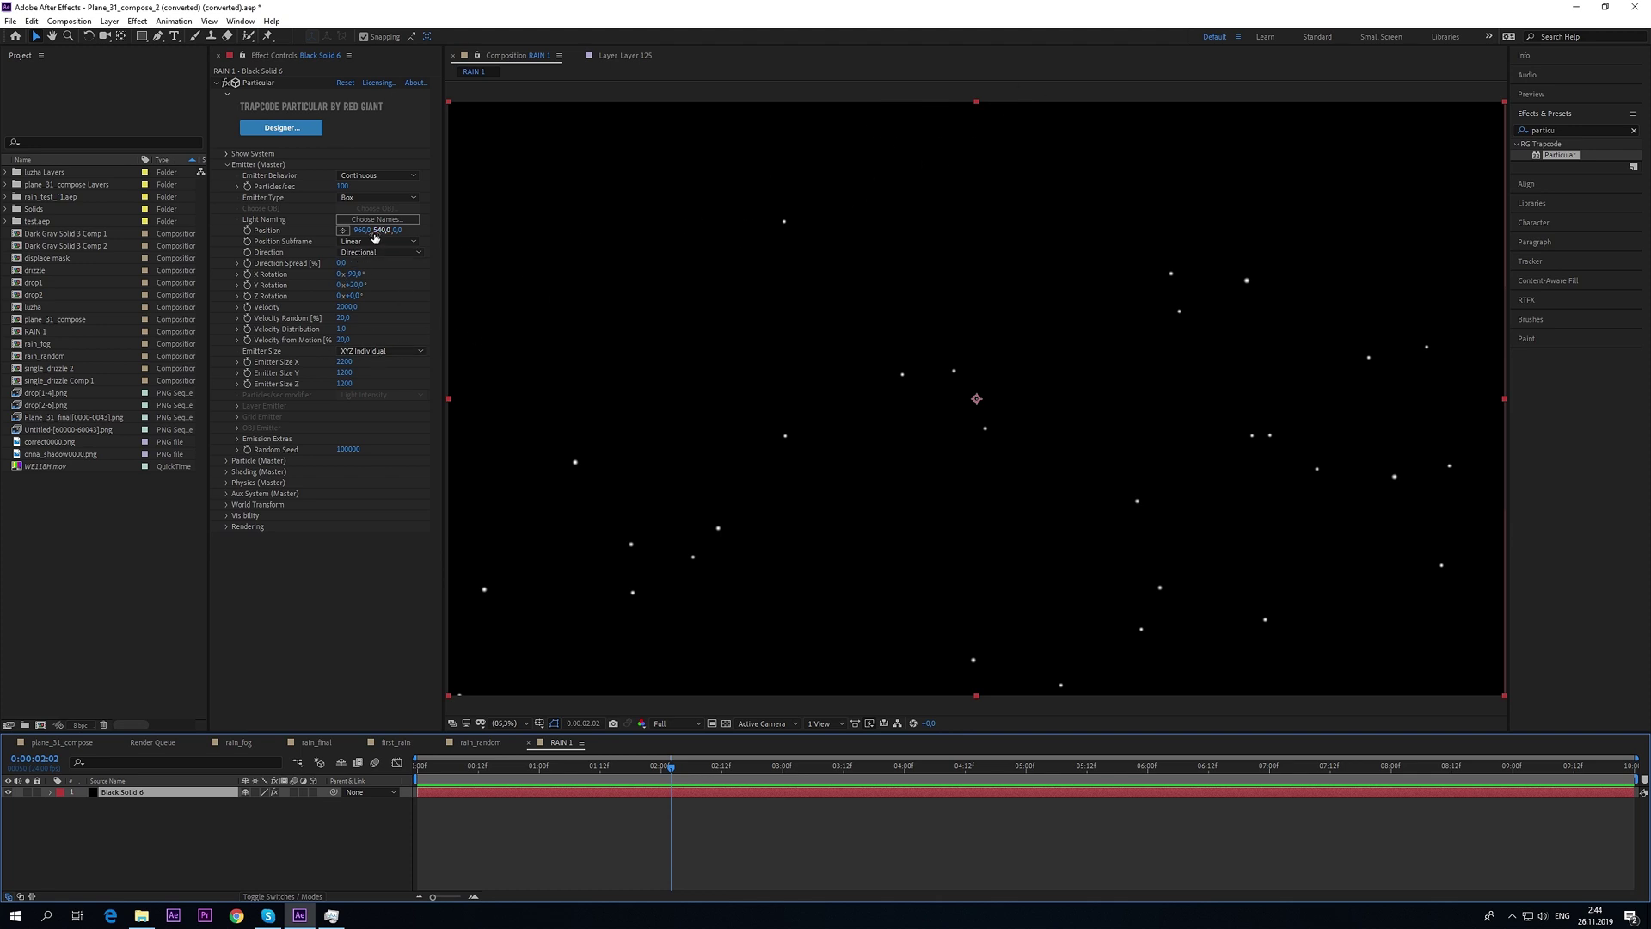
- Drag the emitter Position values to shift the emitter upward and preview
{"action": "left_click_drag", "start_coordinate": [376, 230], "coordinate": [164, 273]}
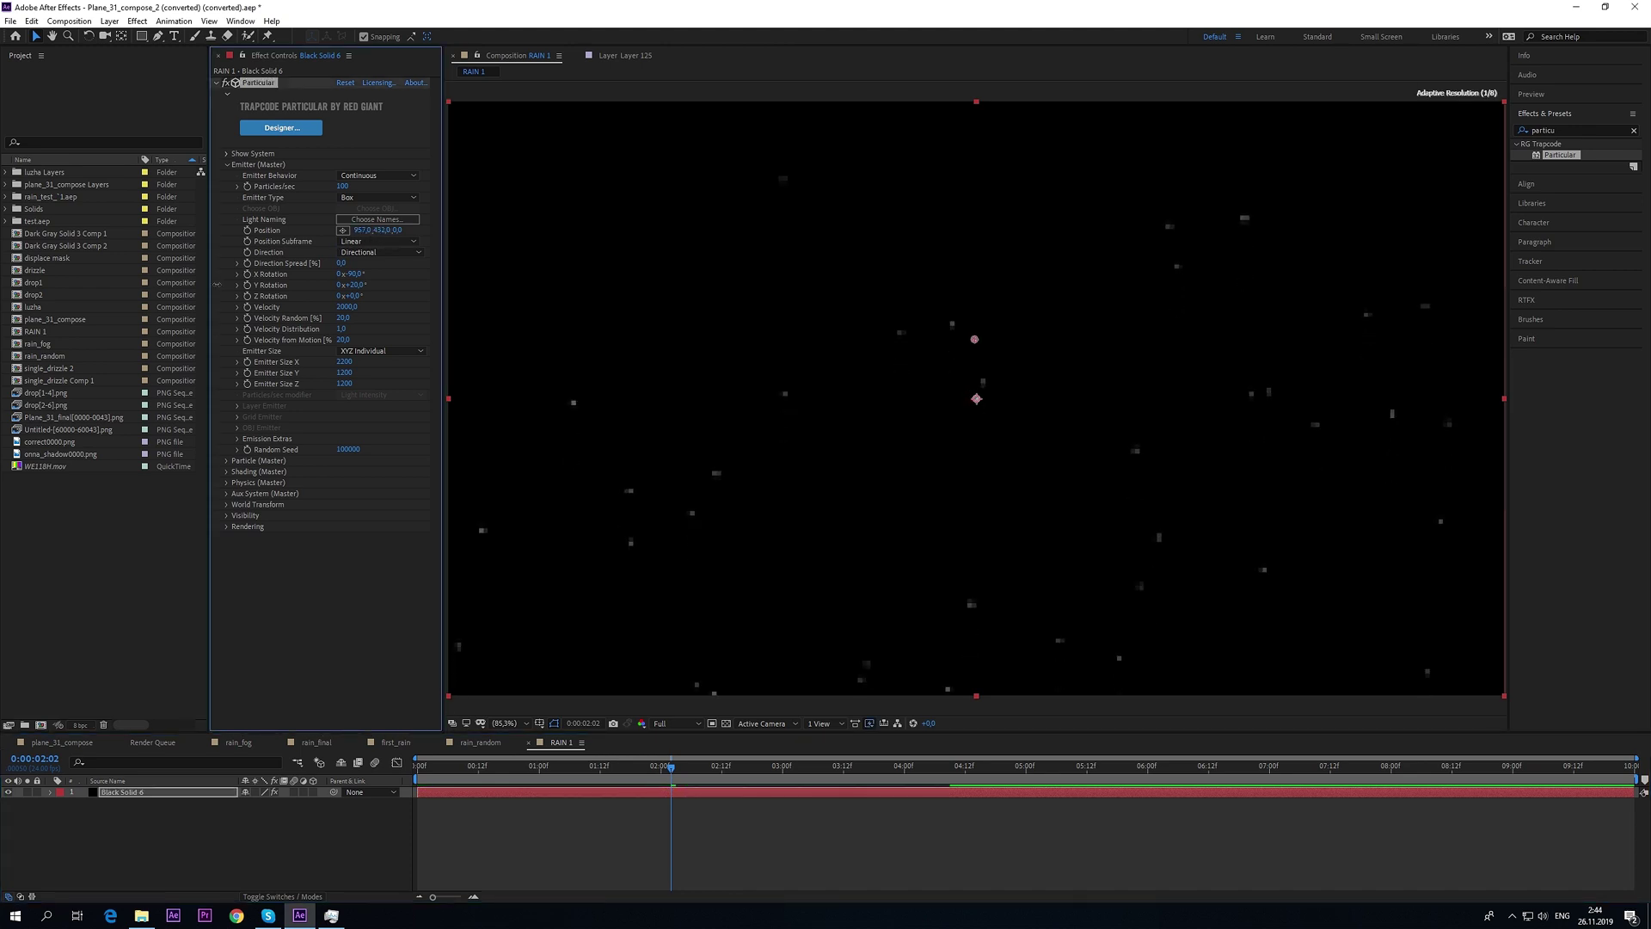
{"action": "left_click_drag", "start_coordinate": [379, 231], "coordinate": [294, 238]}
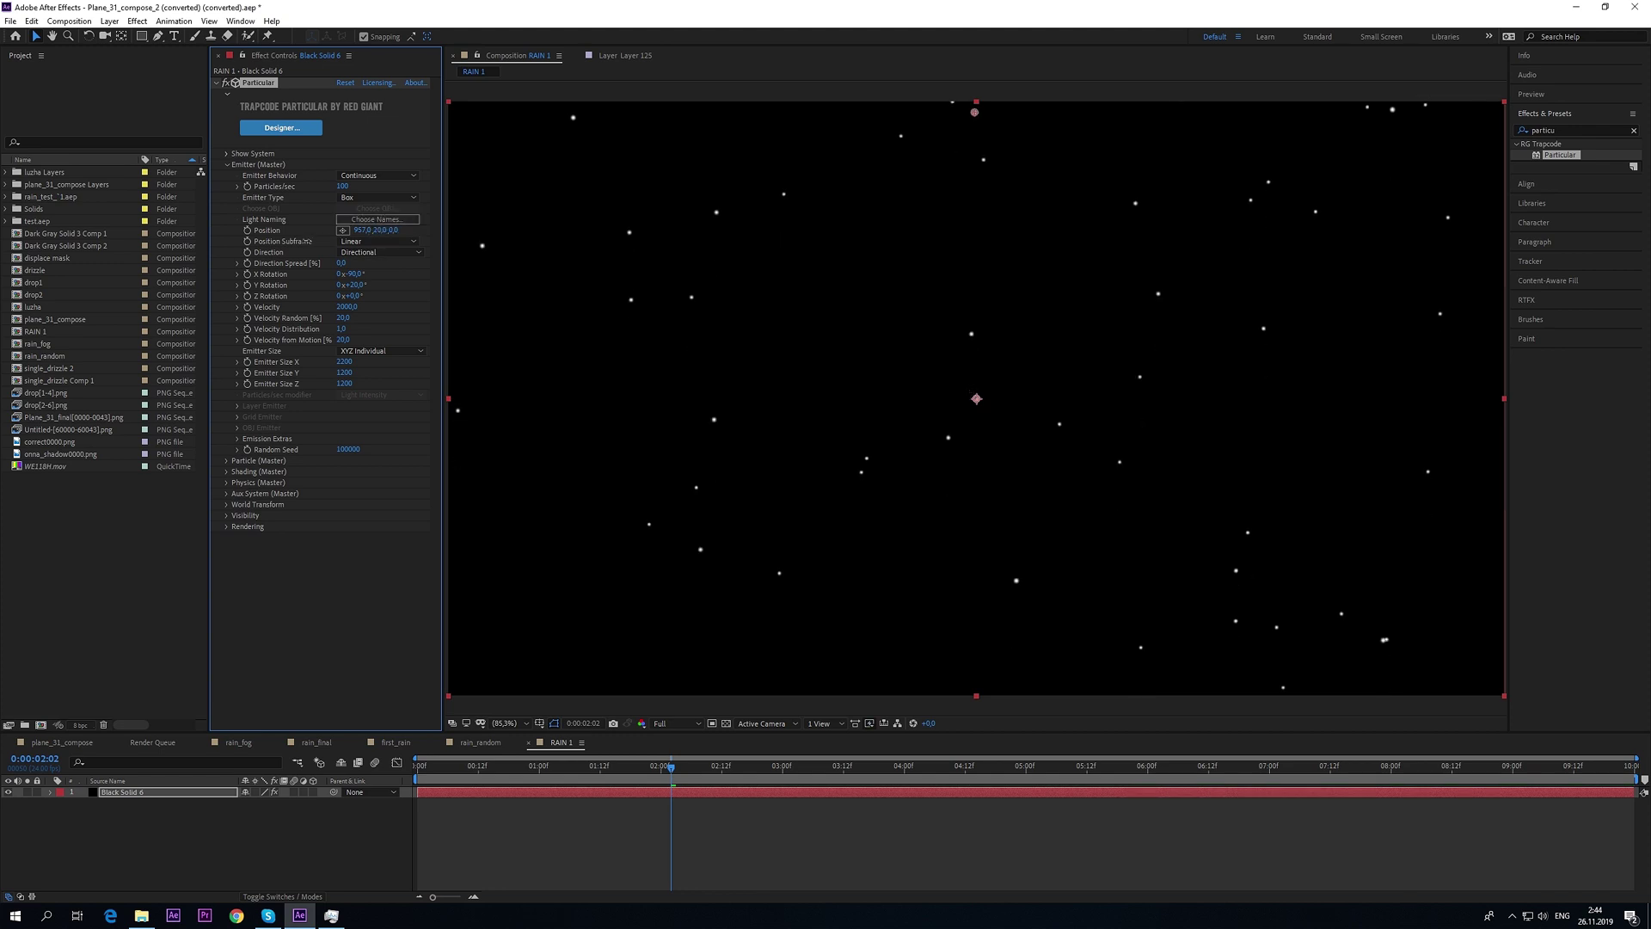
{"action": "key", "text": "space"}
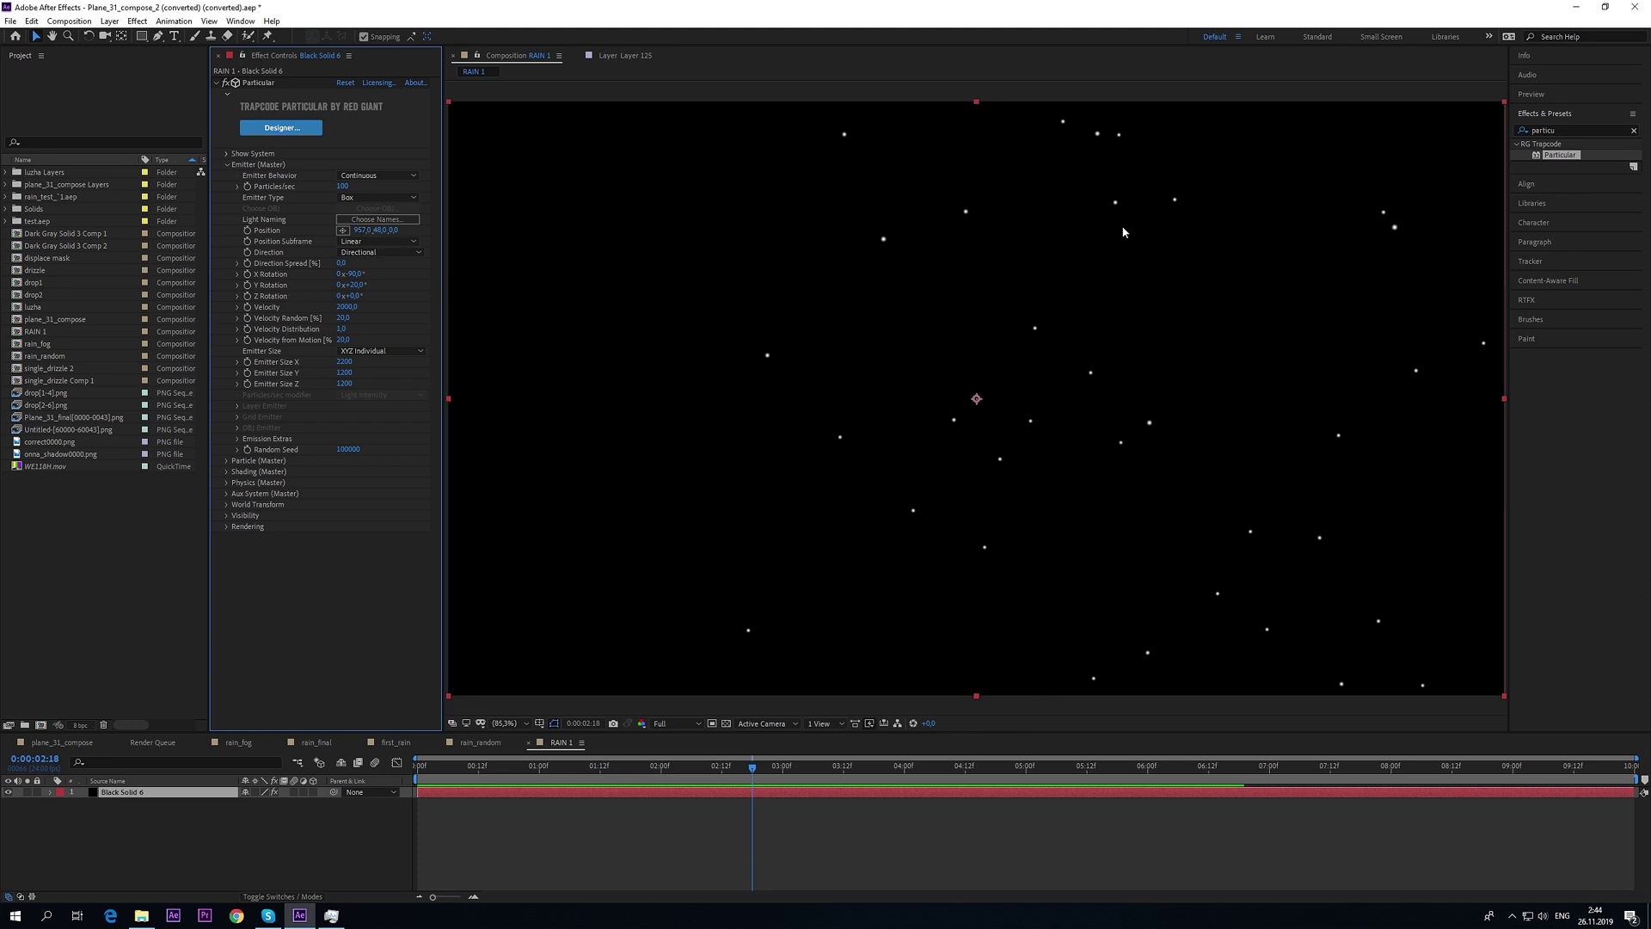
- Set Particles/sec to 5000 and nudge the emitter to the left
{"action": "left_click", "coordinate": [344, 186]}
{"action": "type", "text": "5000"}
{"action": "key", "text": "Return"}
{"action": "left_click", "coordinate": [509, 777]}
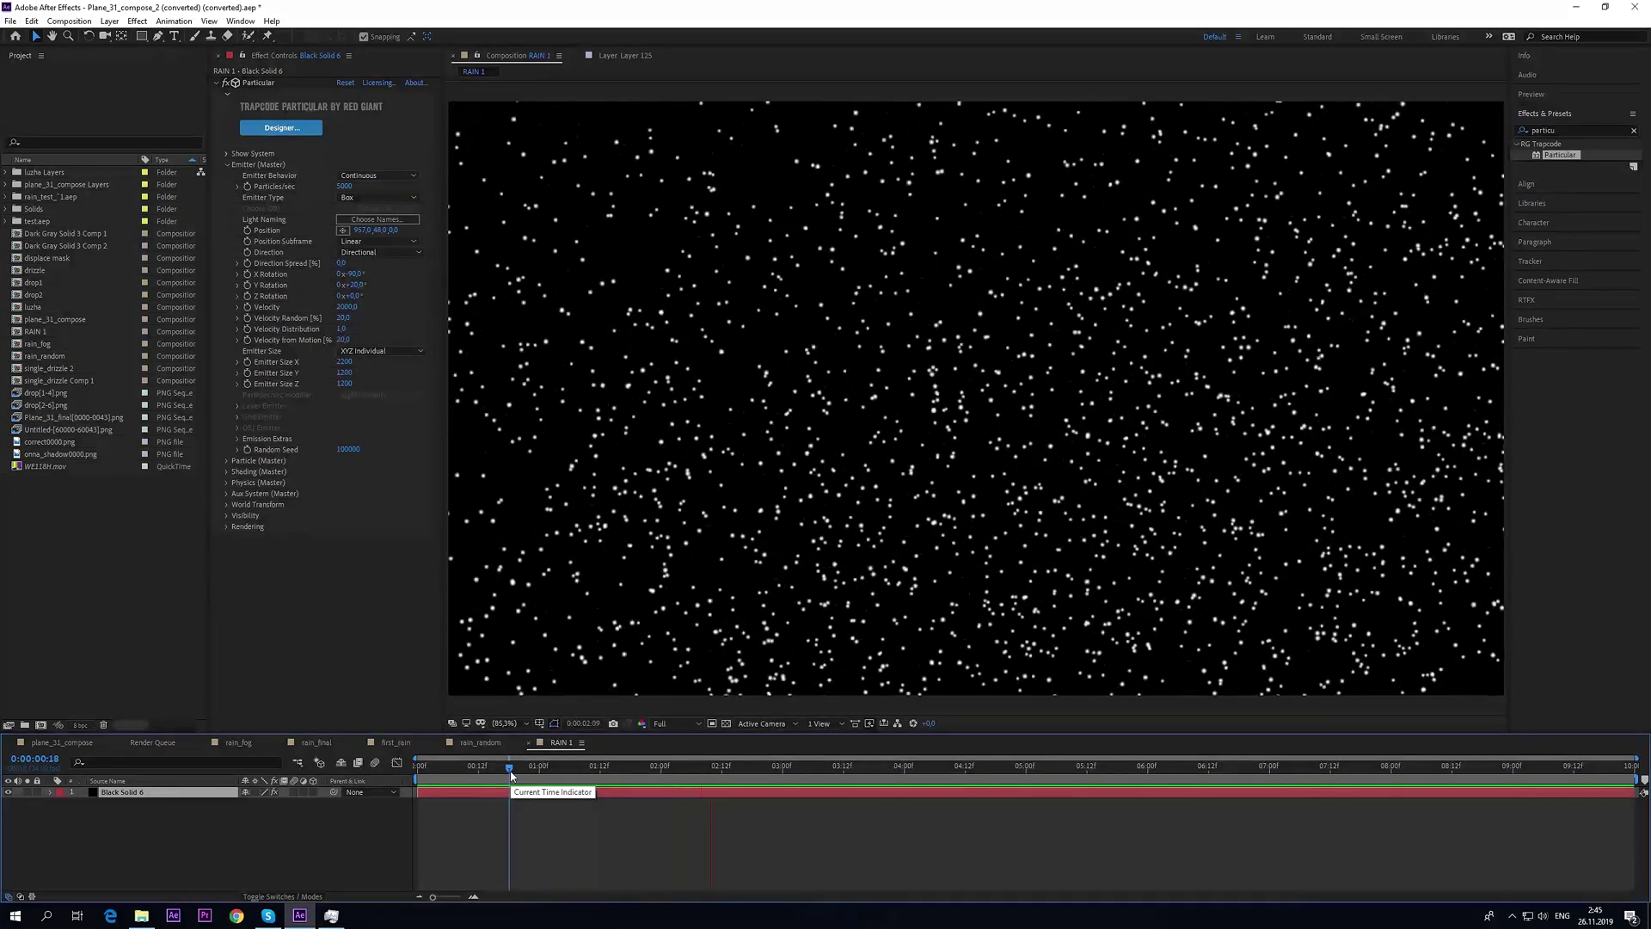
{"action": "key", "text": "space"}
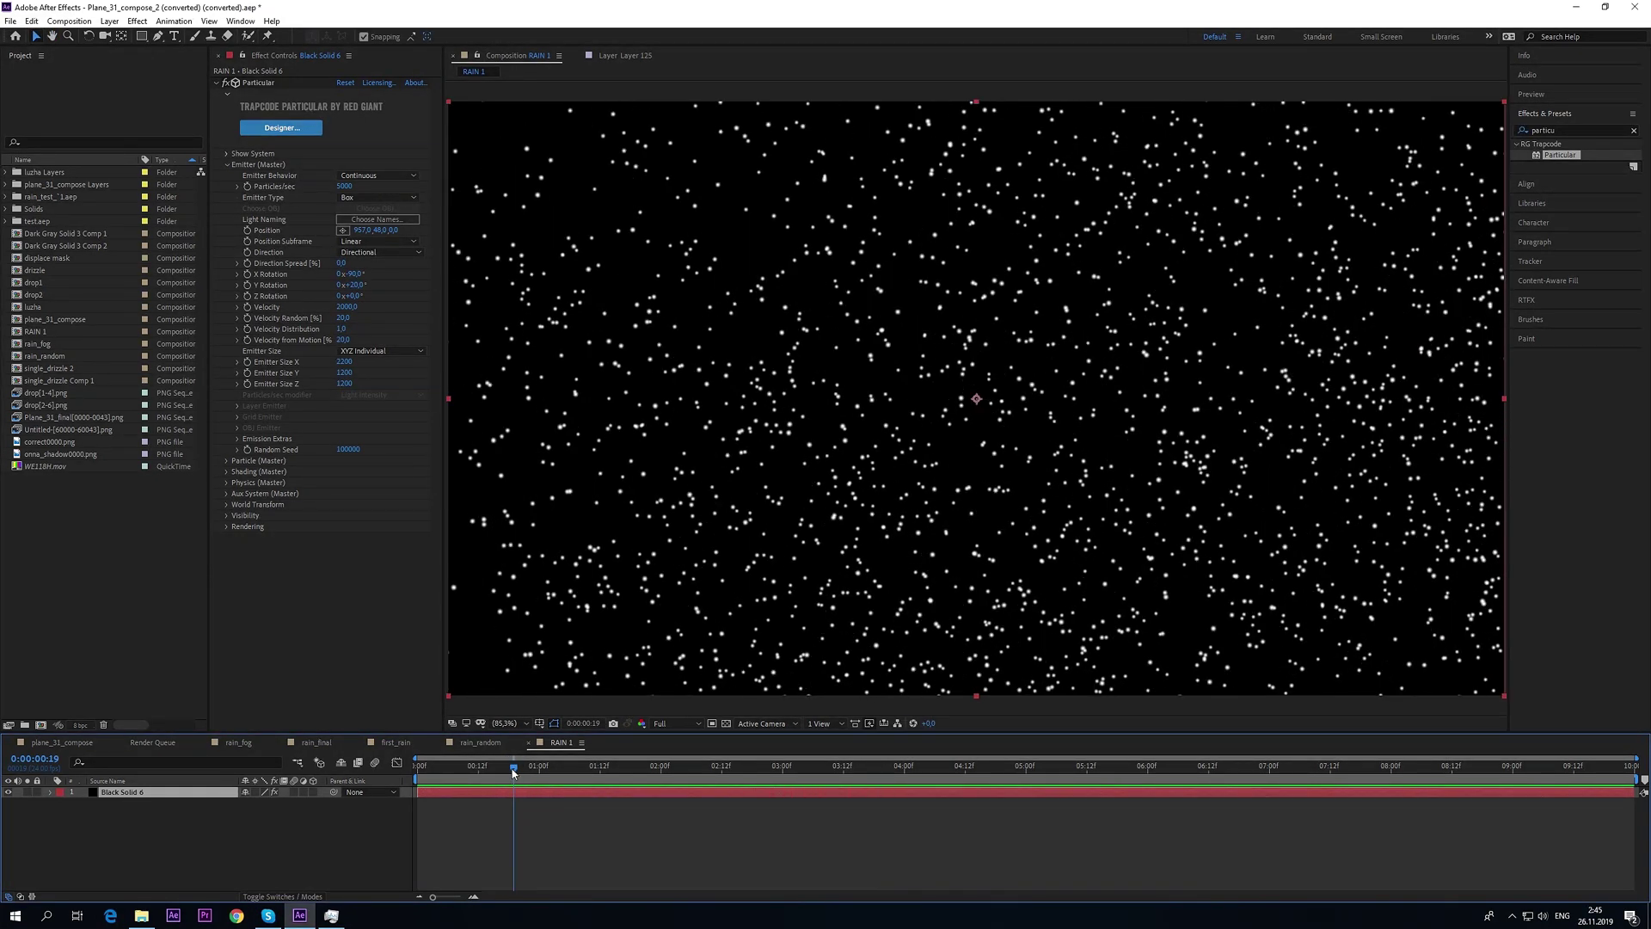
{"action": "mouse_move", "coordinate": [359, 230]}
{"action": "left_mouse_down"}
{"action": "mouse_move", "coordinate": [296, 239]}
{"action": "mouse_move", "coordinate": [314, 230]}
{"action": "left_mouse_up"}
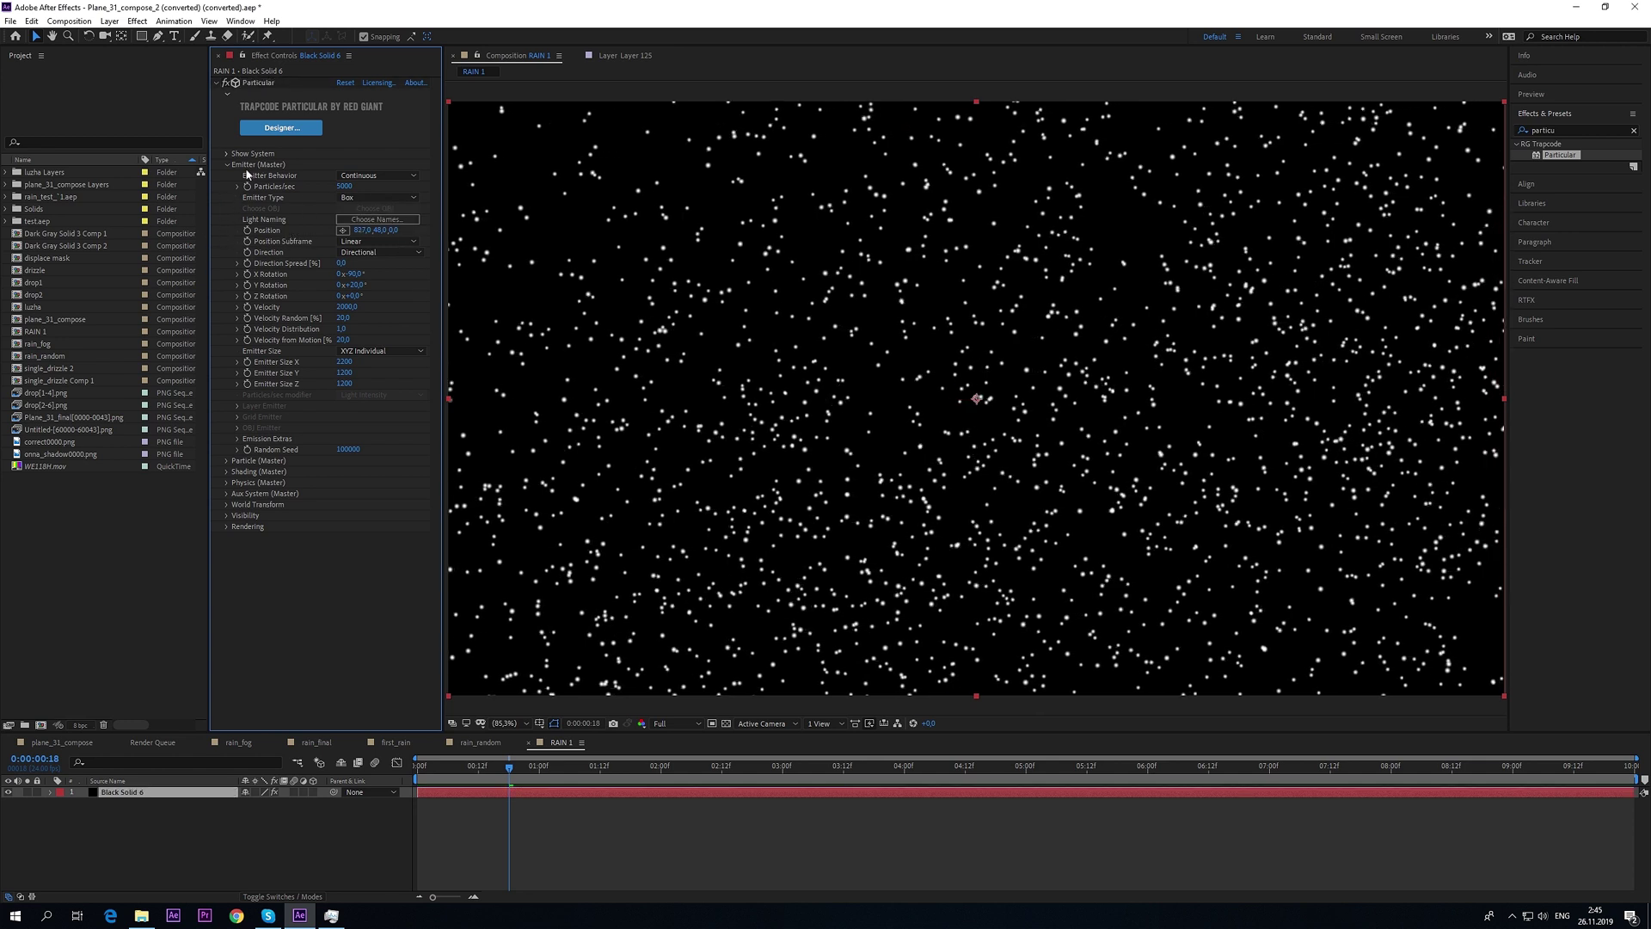
- Set Particle (Master) Size to 2 and preview the finer rain specks
{"action": "left_click", "coordinate": [227, 164]}
{"action": "left_click", "coordinate": [227, 176]}
{"action": "left_click", "coordinate": [317, 238]}
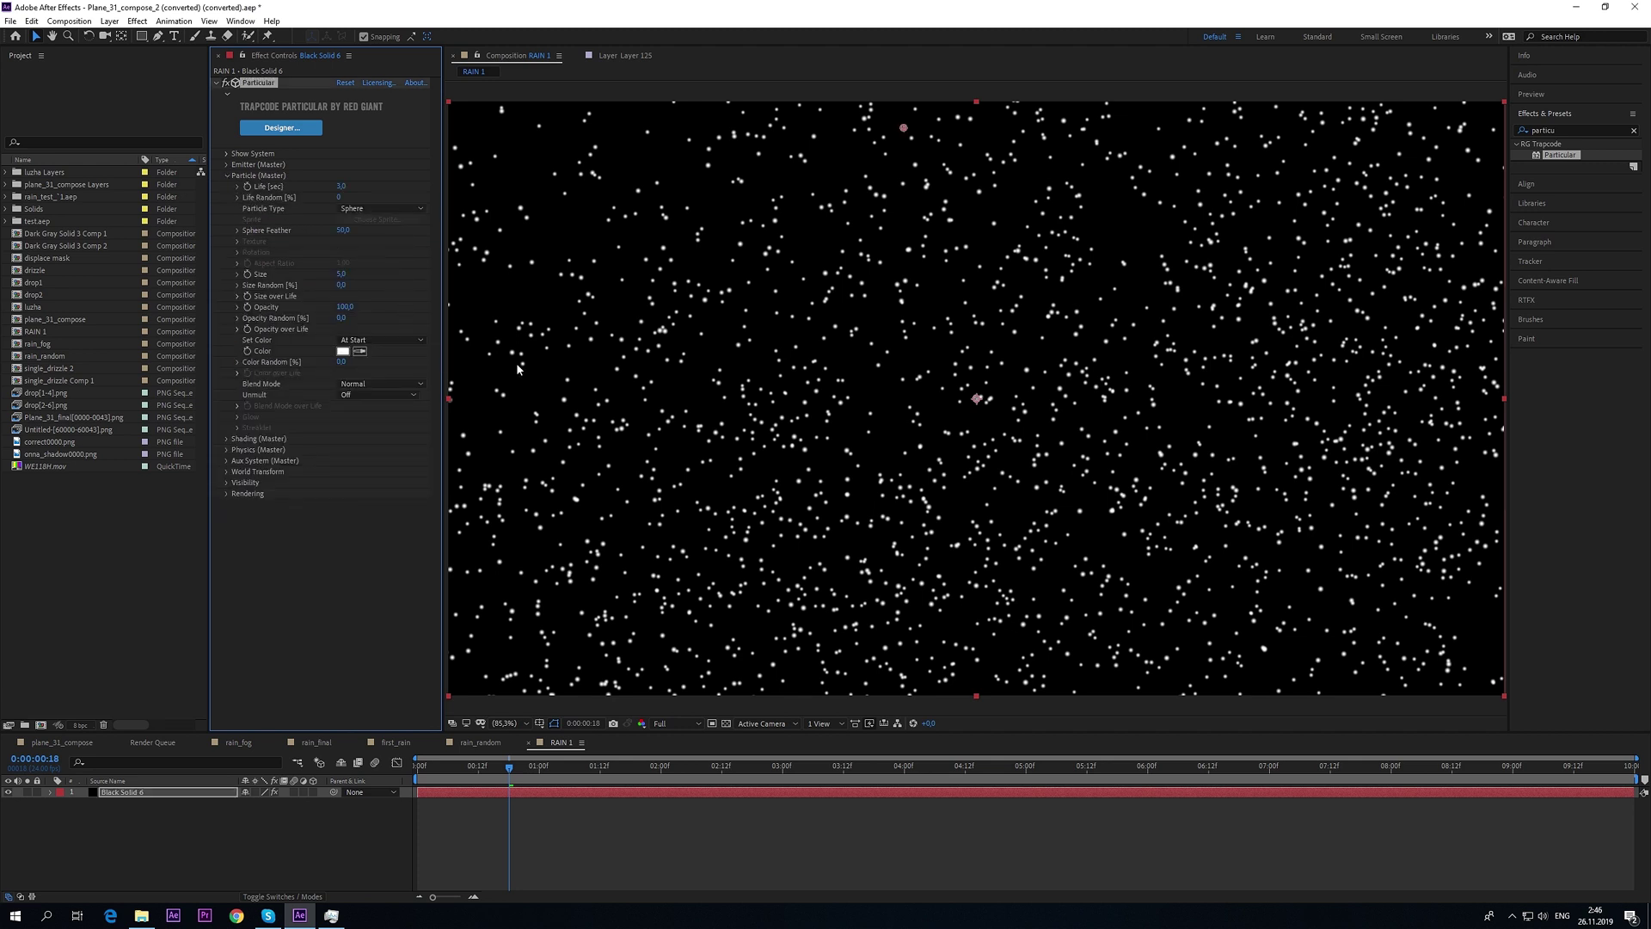
{"action": "left_click", "coordinate": [342, 276]}
{"action": "type", "text": "2"}
{"action": "key", "text": "Return"}
{"action": "key", "text": "space"}
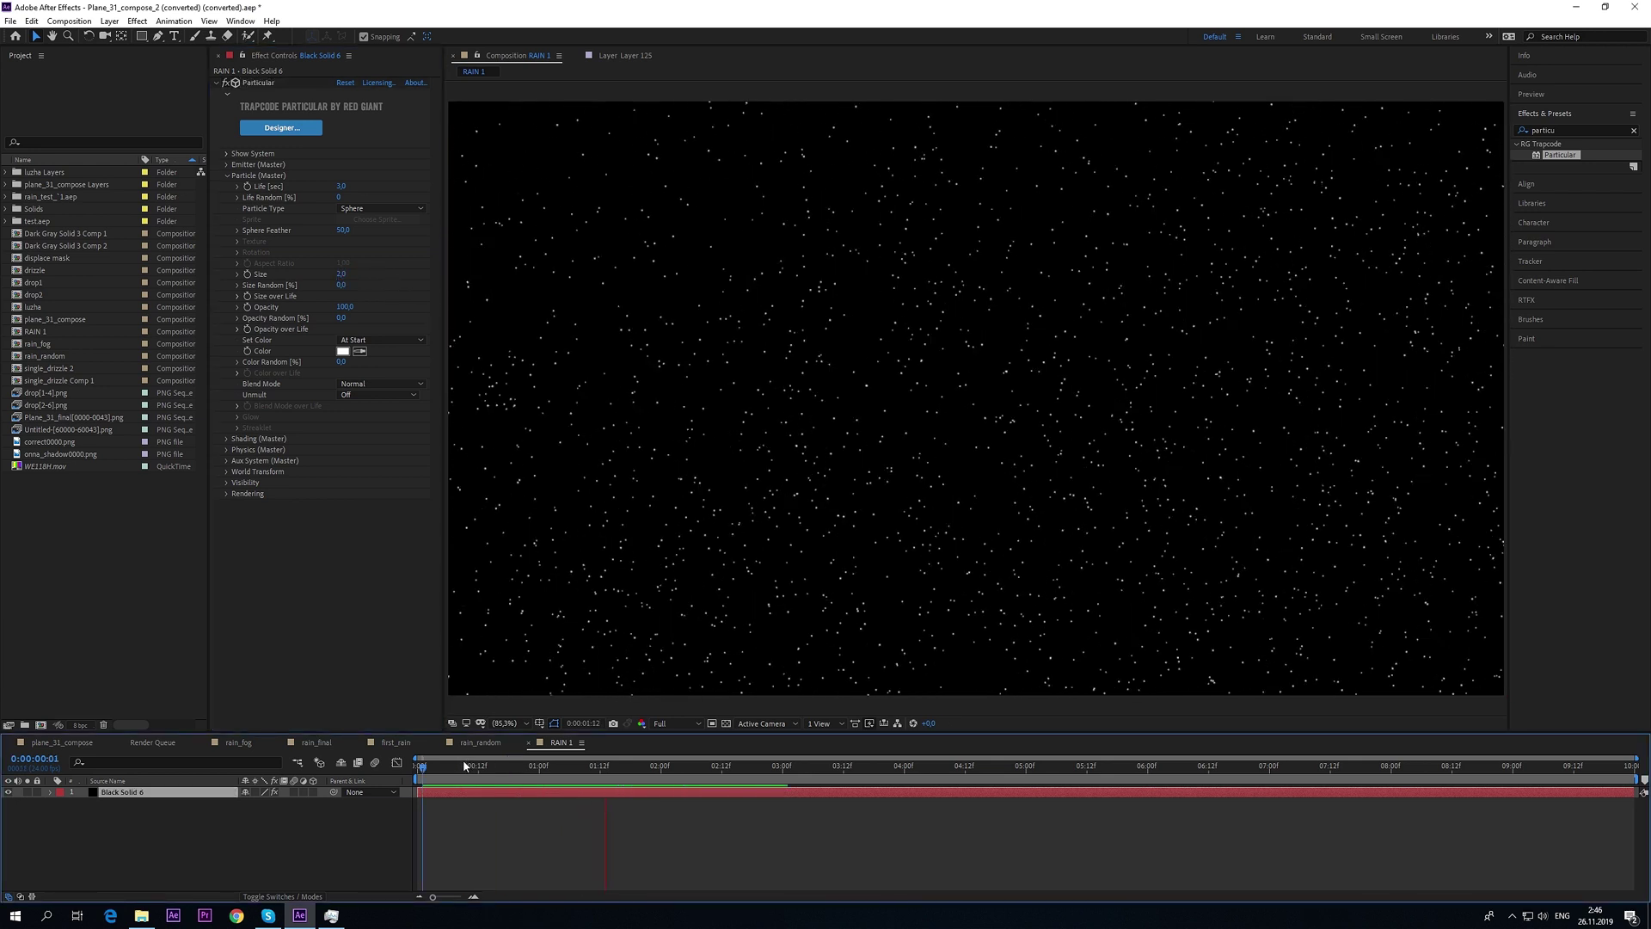
{"action": "key", "text": "space"}
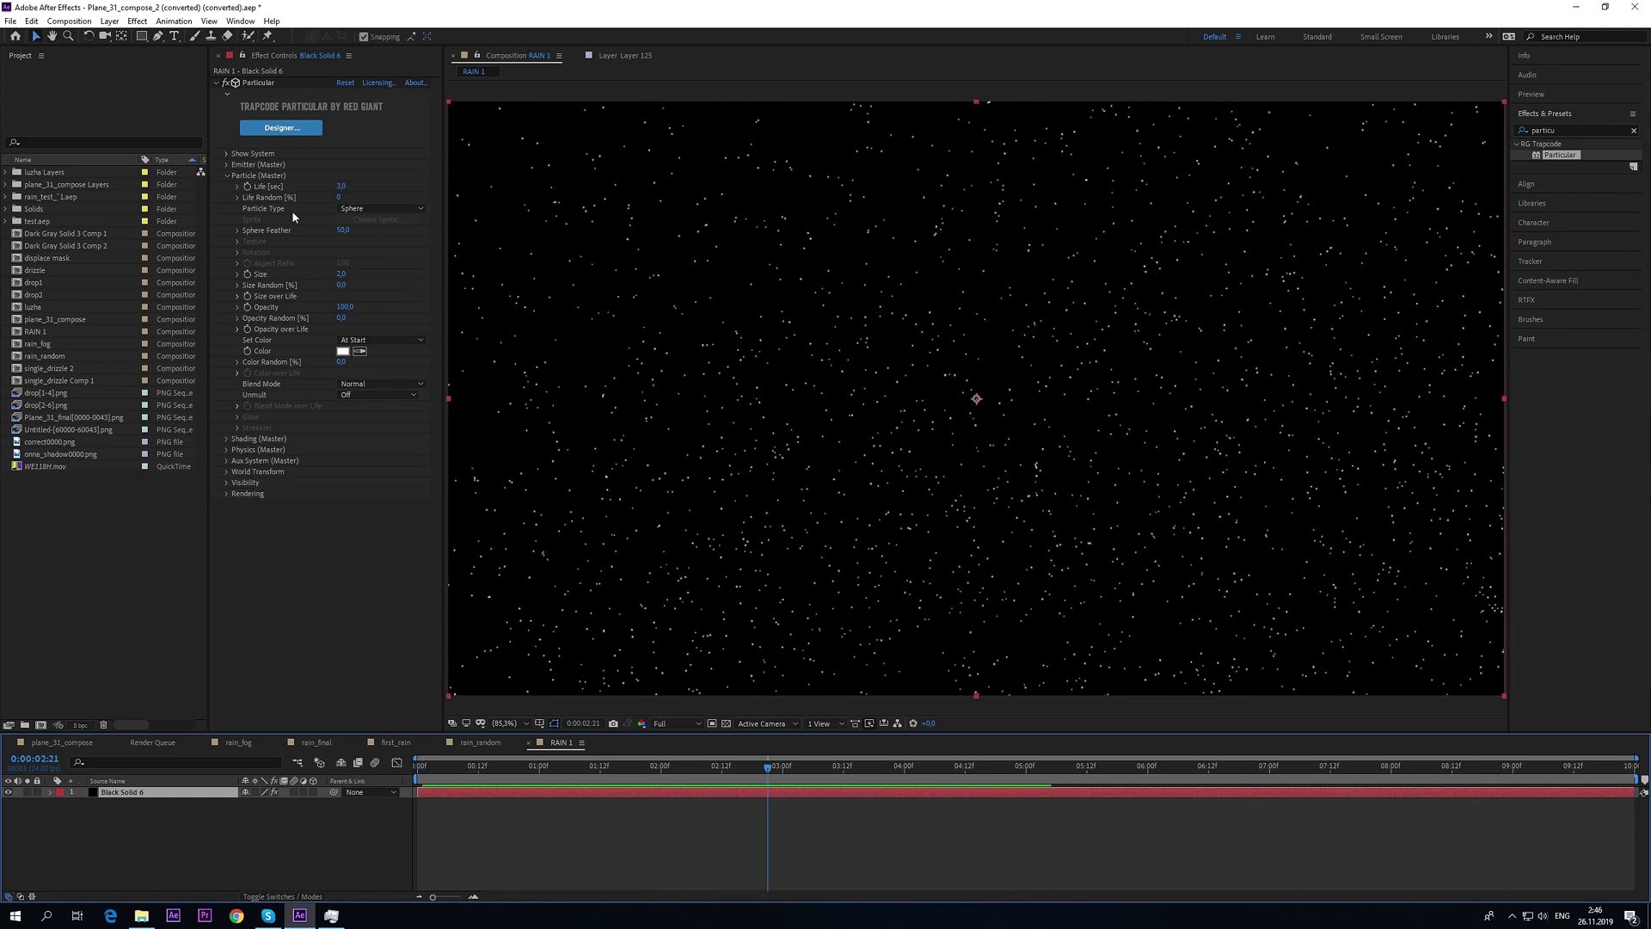
{"action": "left_click", "coordinate": [225, 175]}
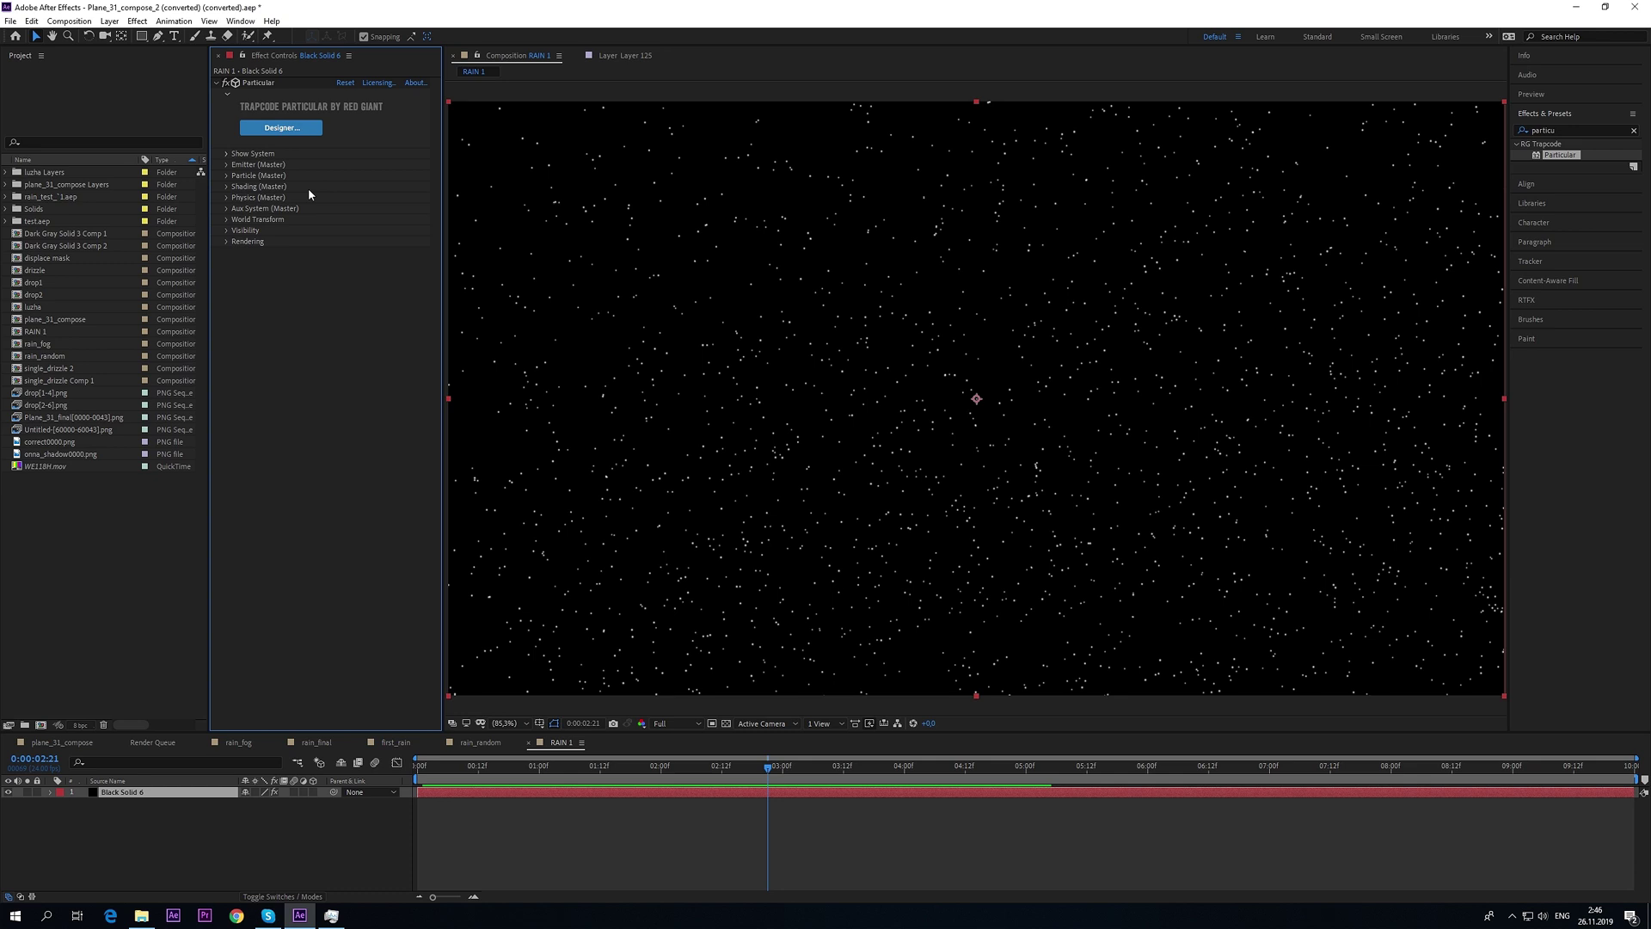
- Set Physics Gravity to 90, preview the falling particles, and expand the Air settings
{"action": "left_click", "coordinate": [228, 198]}
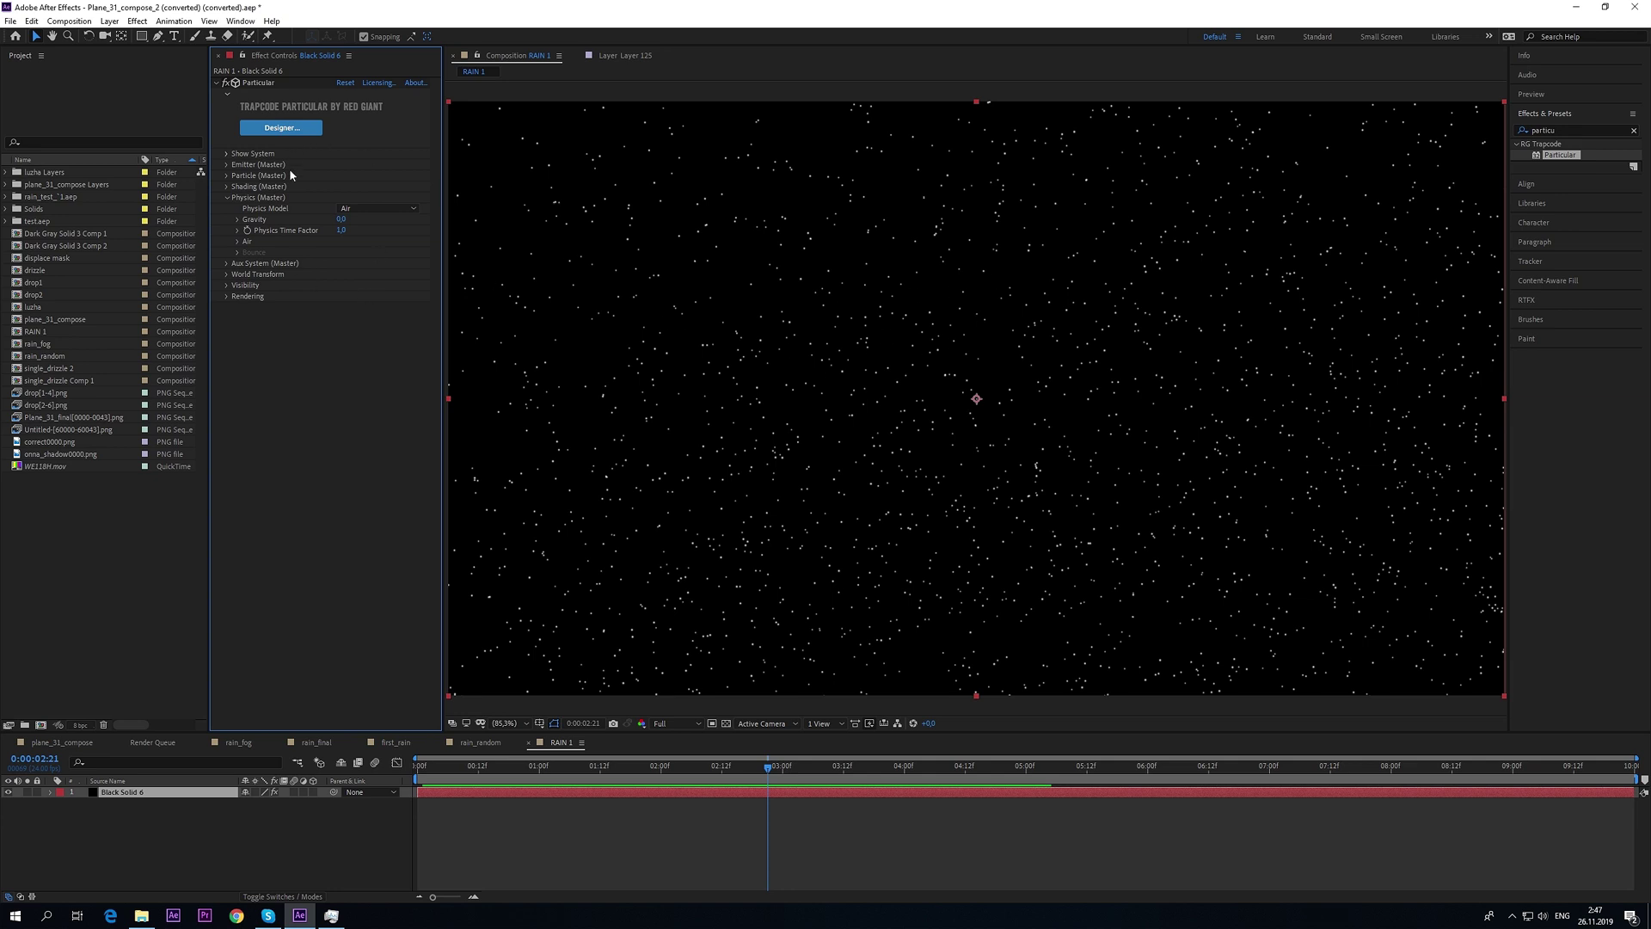
{"action": "left_click", "coordinate": [341, 219]}
{"action": "type", "text": "90"}
{"action": "key", "text": "Return"}
{"action": "key", "text": "space"}
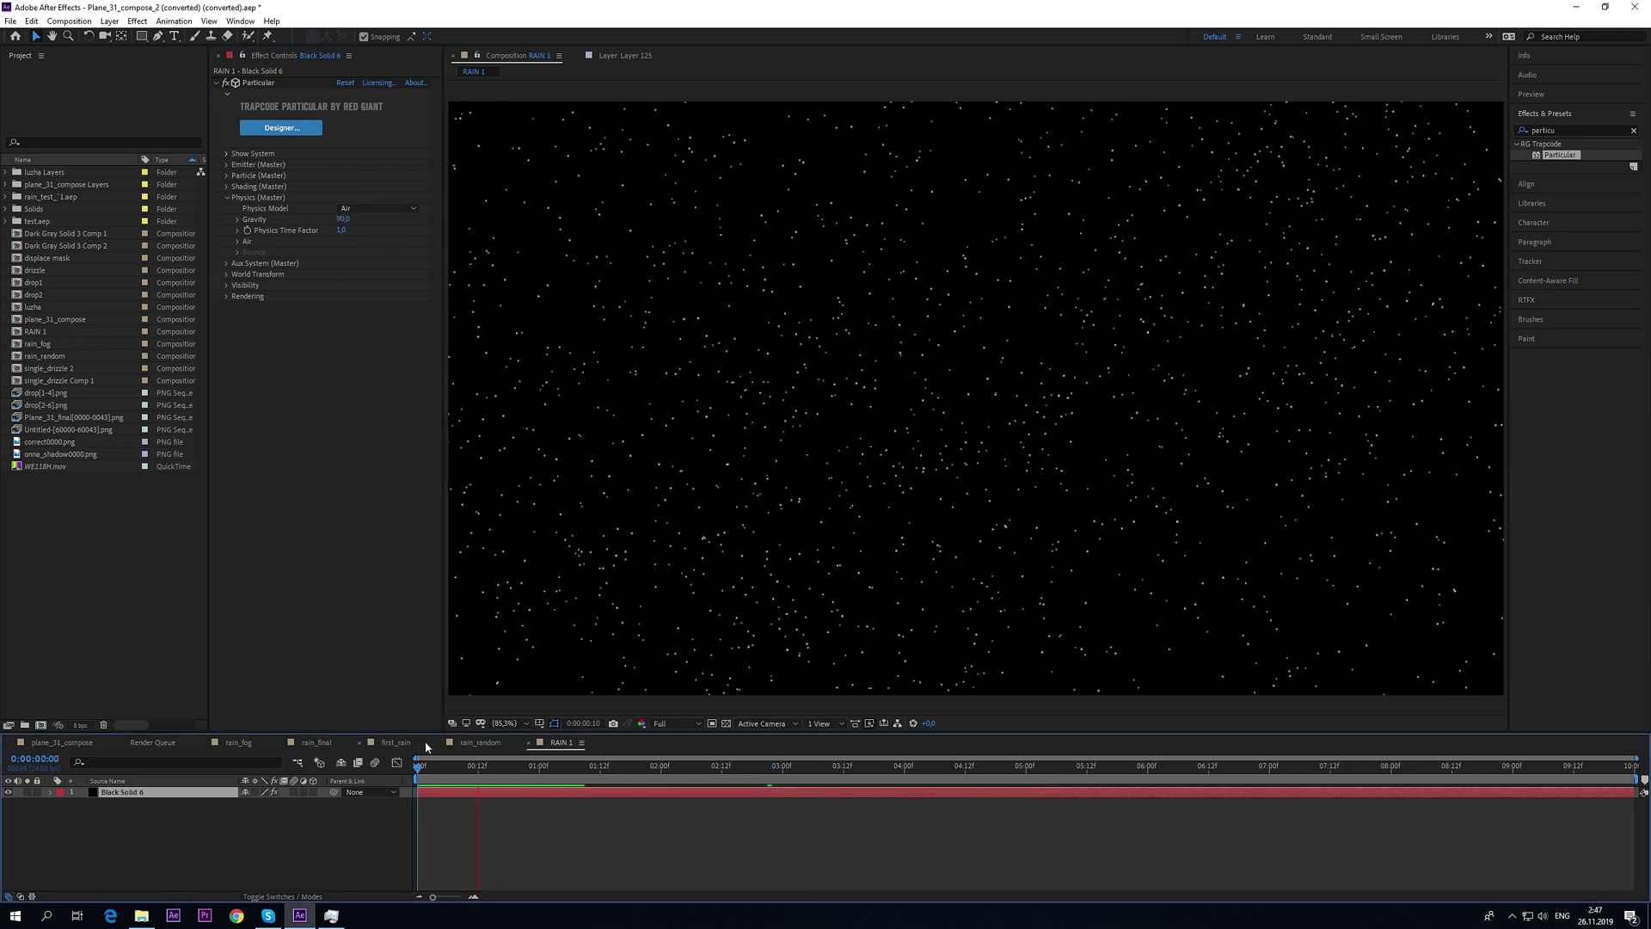
{"action": "key", "text": "space"}
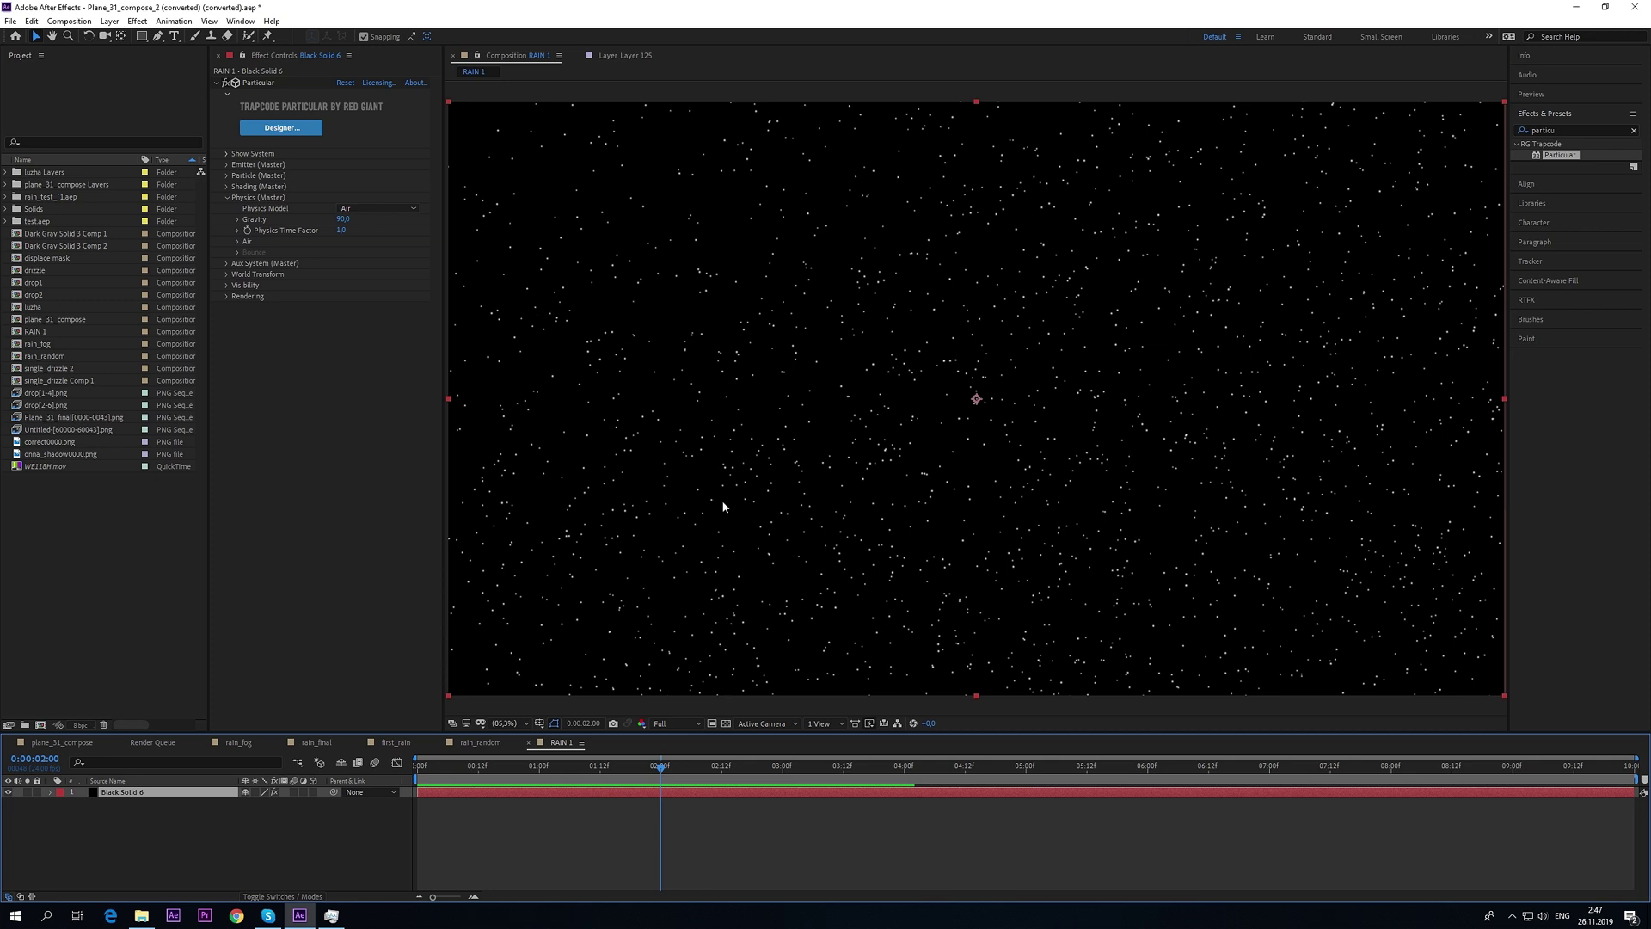
{"action": "left_click_drag", "start_coordinate": [535, 768], "coordinate": [464, 767]}
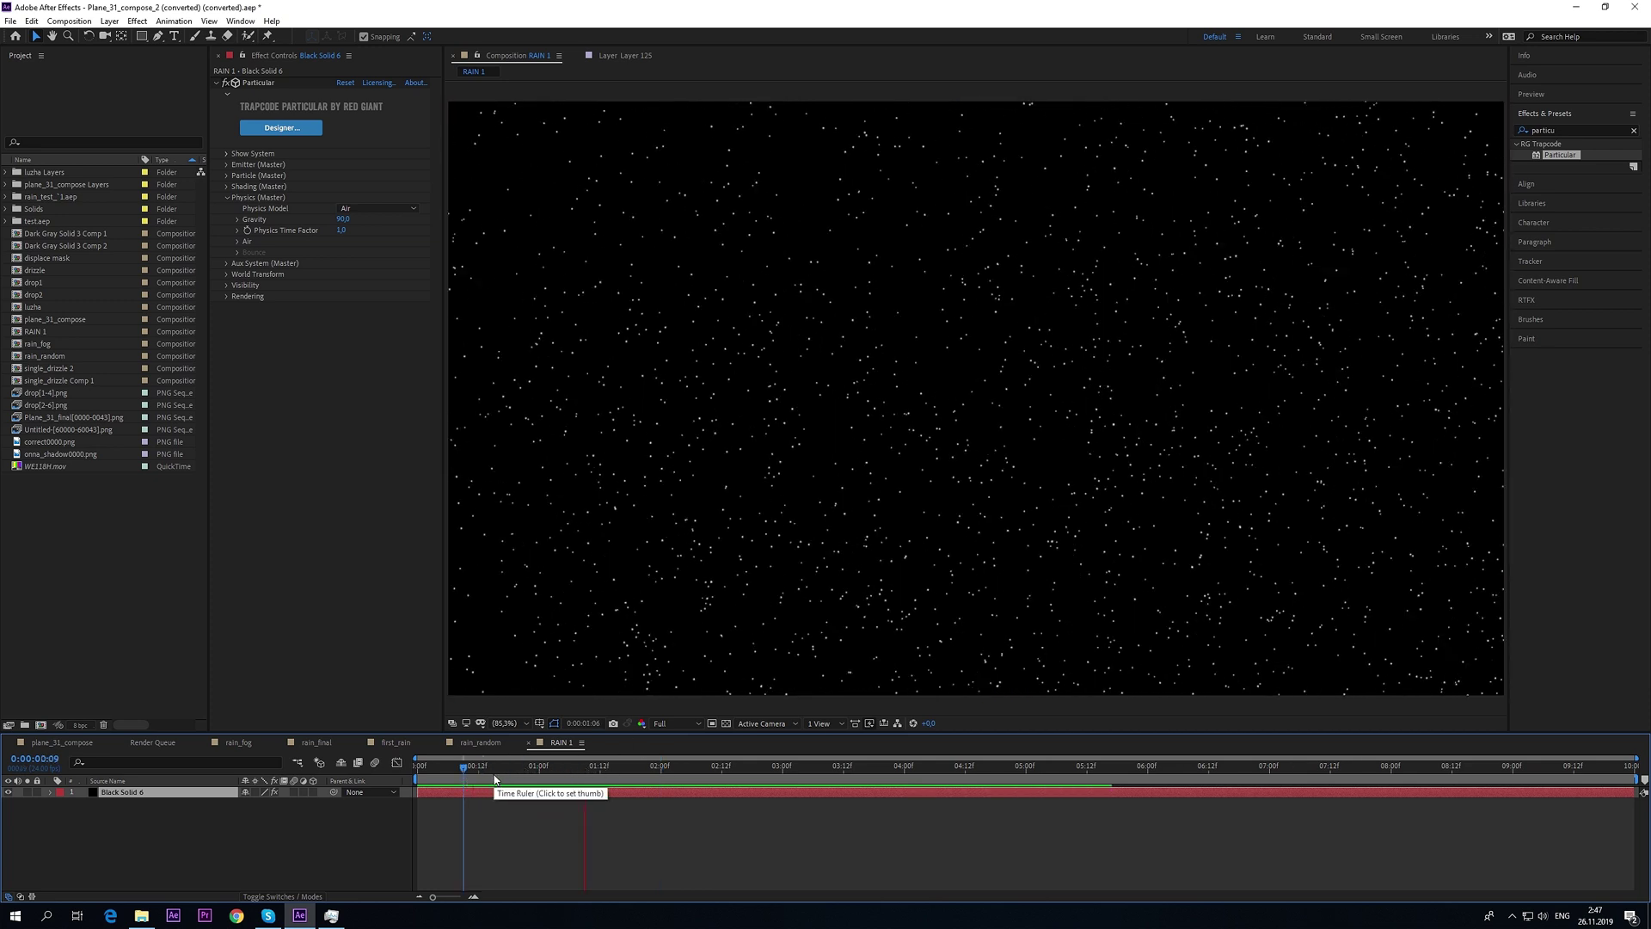
{"action": "left_click", "coordinate": [342, 248]}
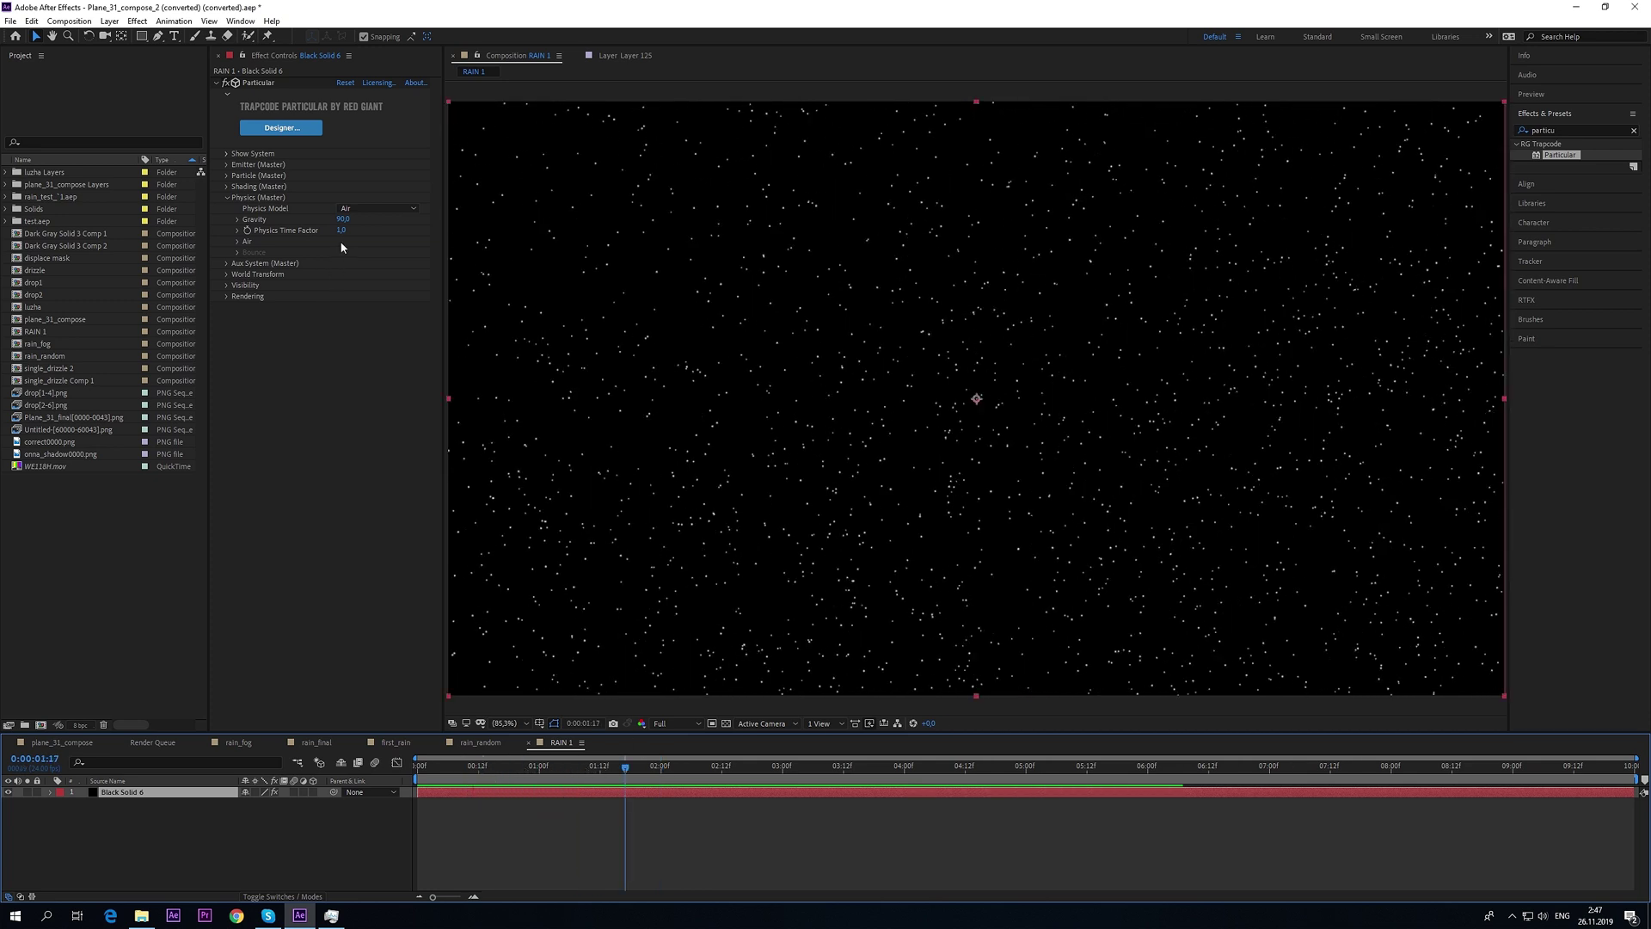
{"action": "left_click", "coordinate": [241, 244]}
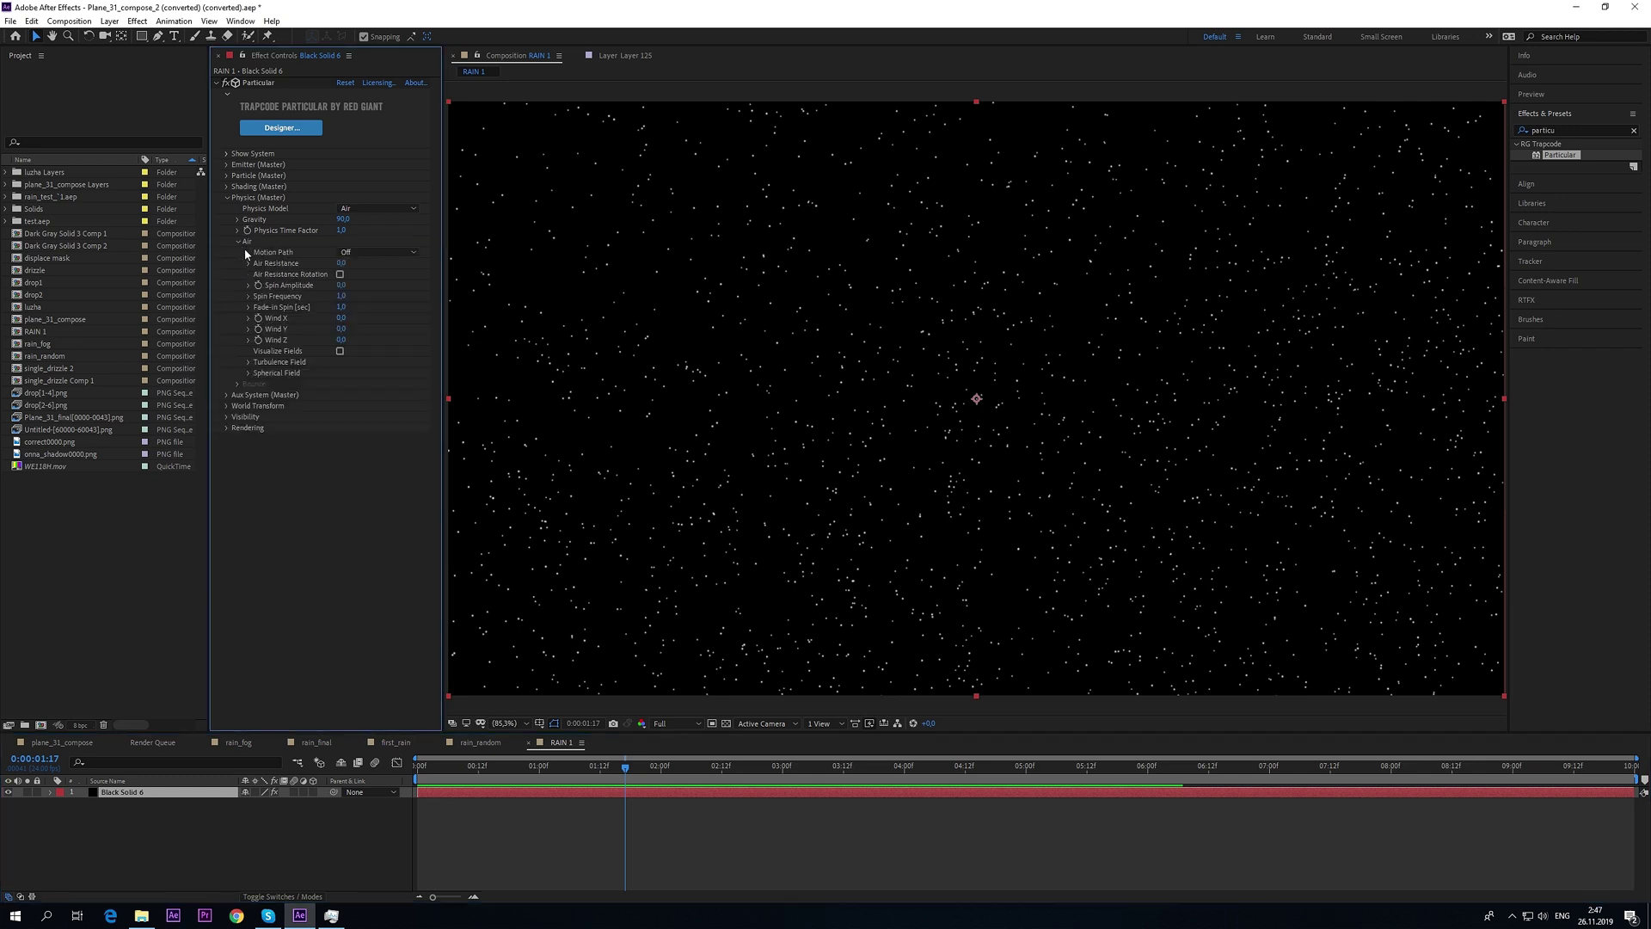
- Set Air Resistance 0.5 affecting rotation, Spin Amplitude 200 and Spin Frequency 3
{"action": "left_click", "coordinate": [343, 264]}
{"action": "type", "text": "0.5"}
{"action": "key", "text": "Return"}
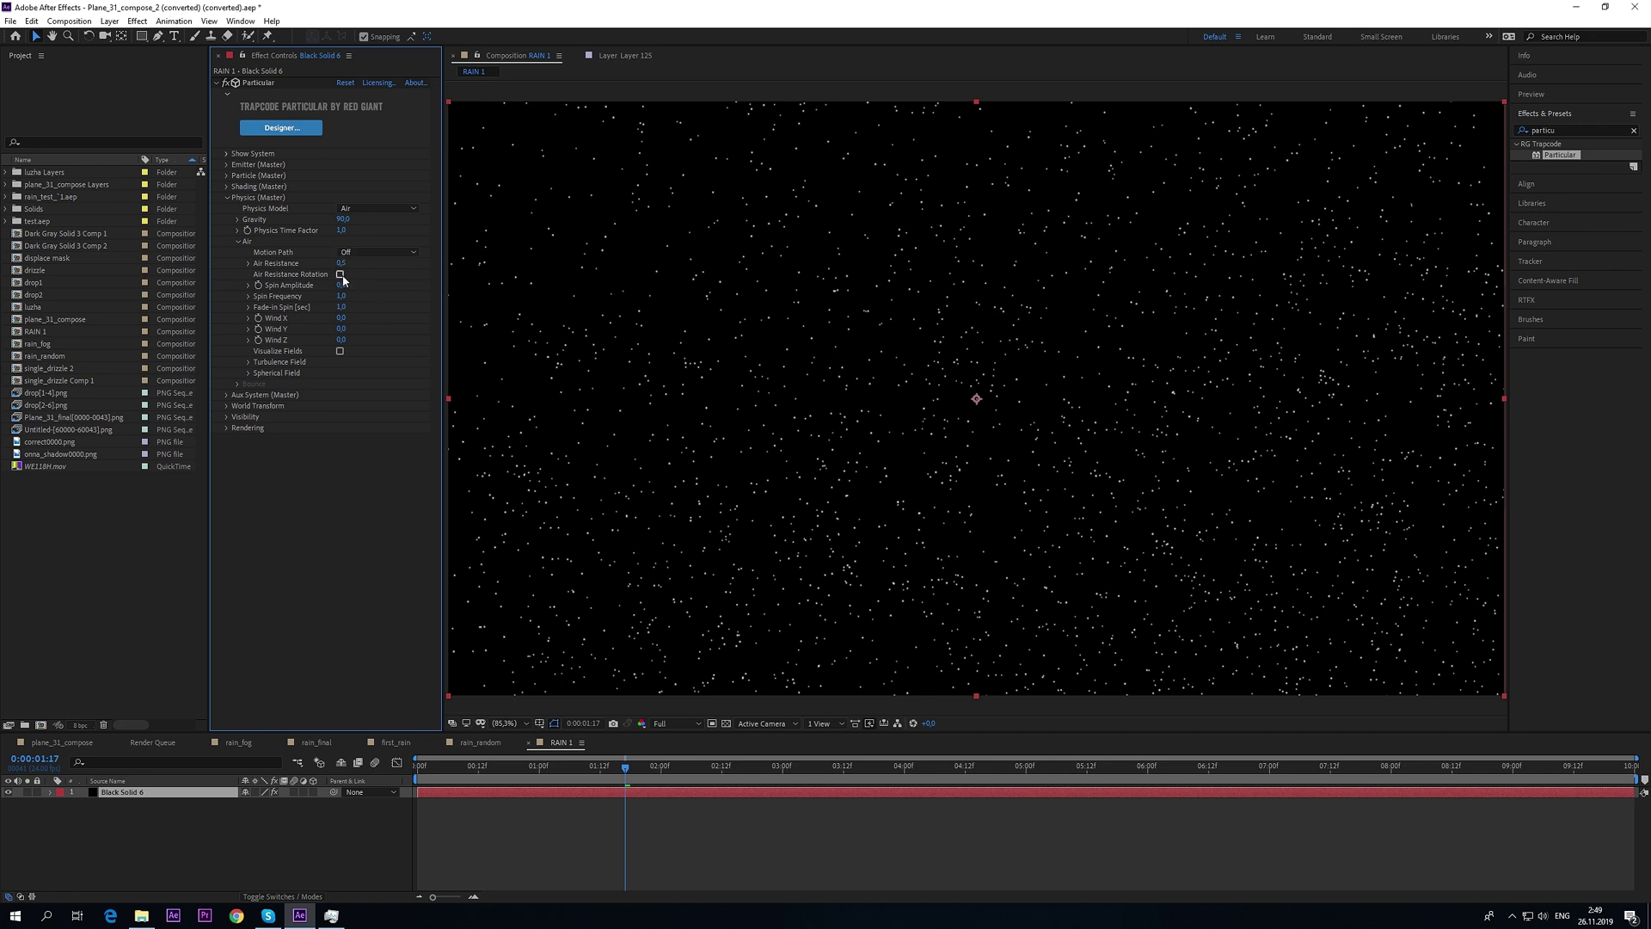
{"action": "left_click", "coordinate": [340, 275]}
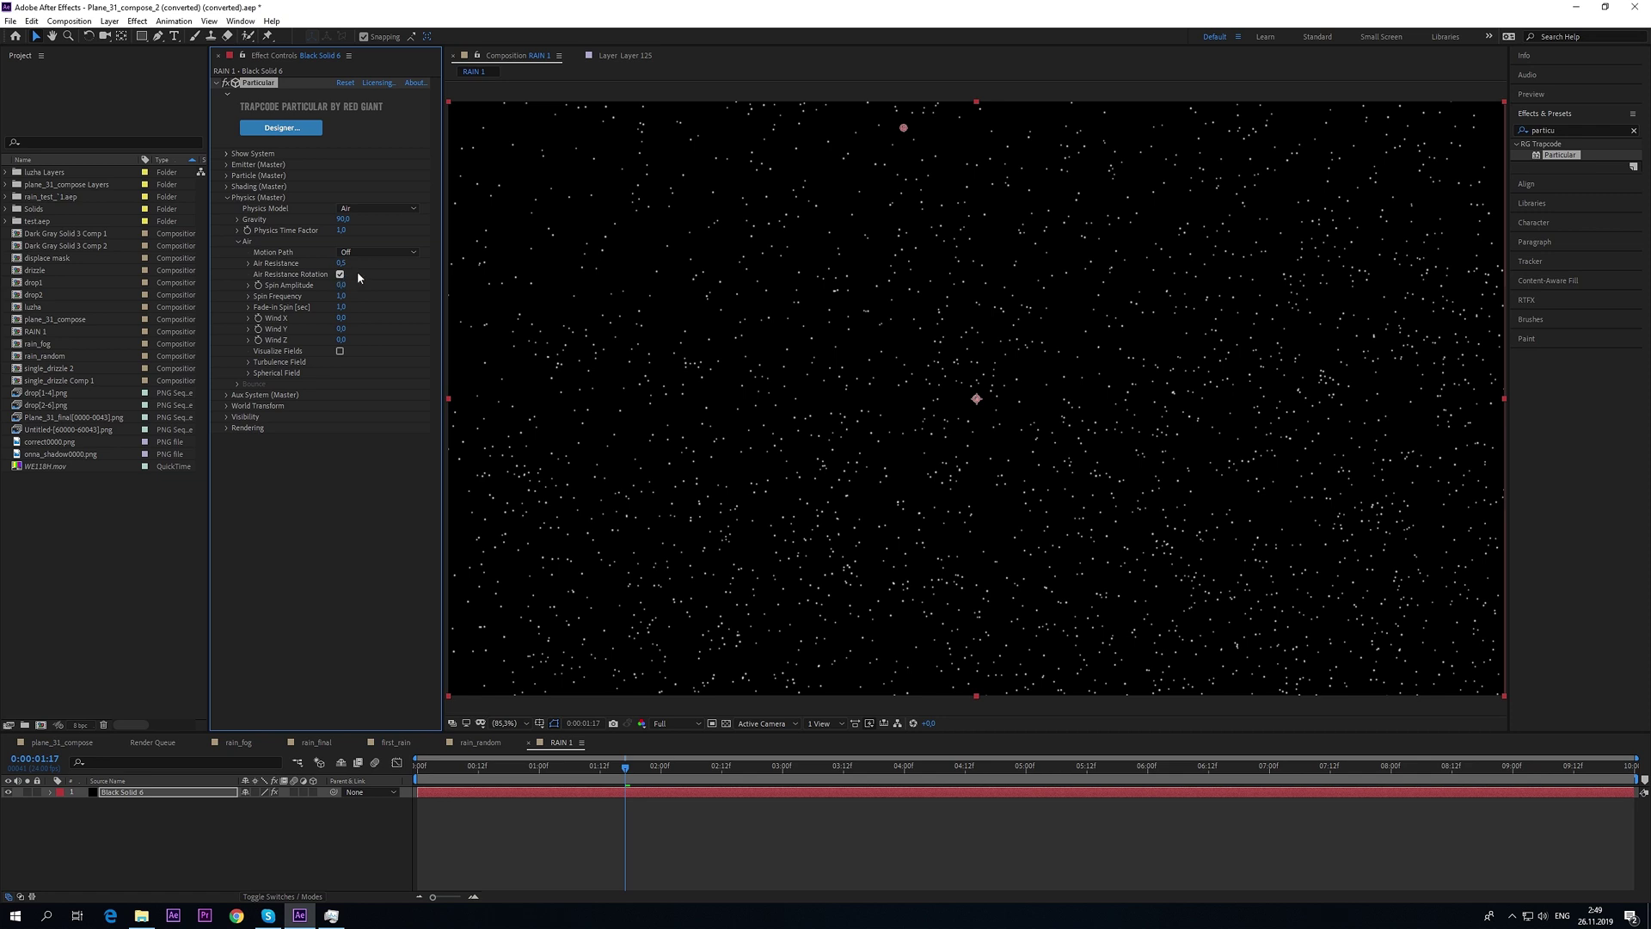
{"action": "left_click", "coordinate": [342, 285]}
{"action": "type", "text": "2"}
{"action": "key", "text": "Return"}
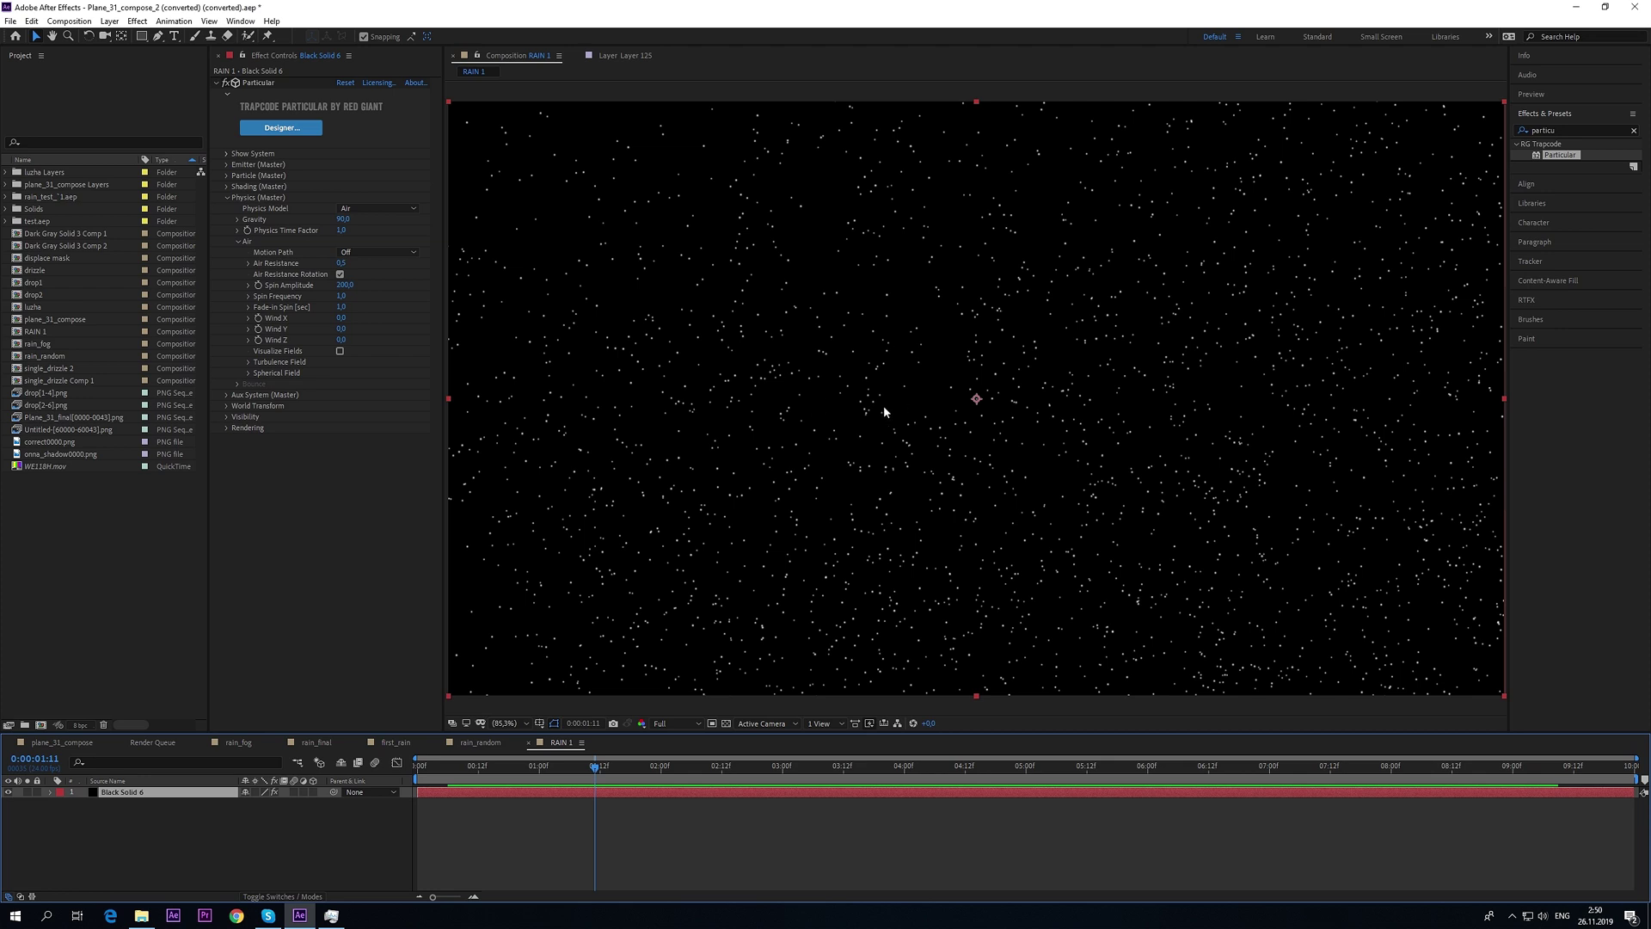
{"action": "left_click", "coordinate": [340, 295]}
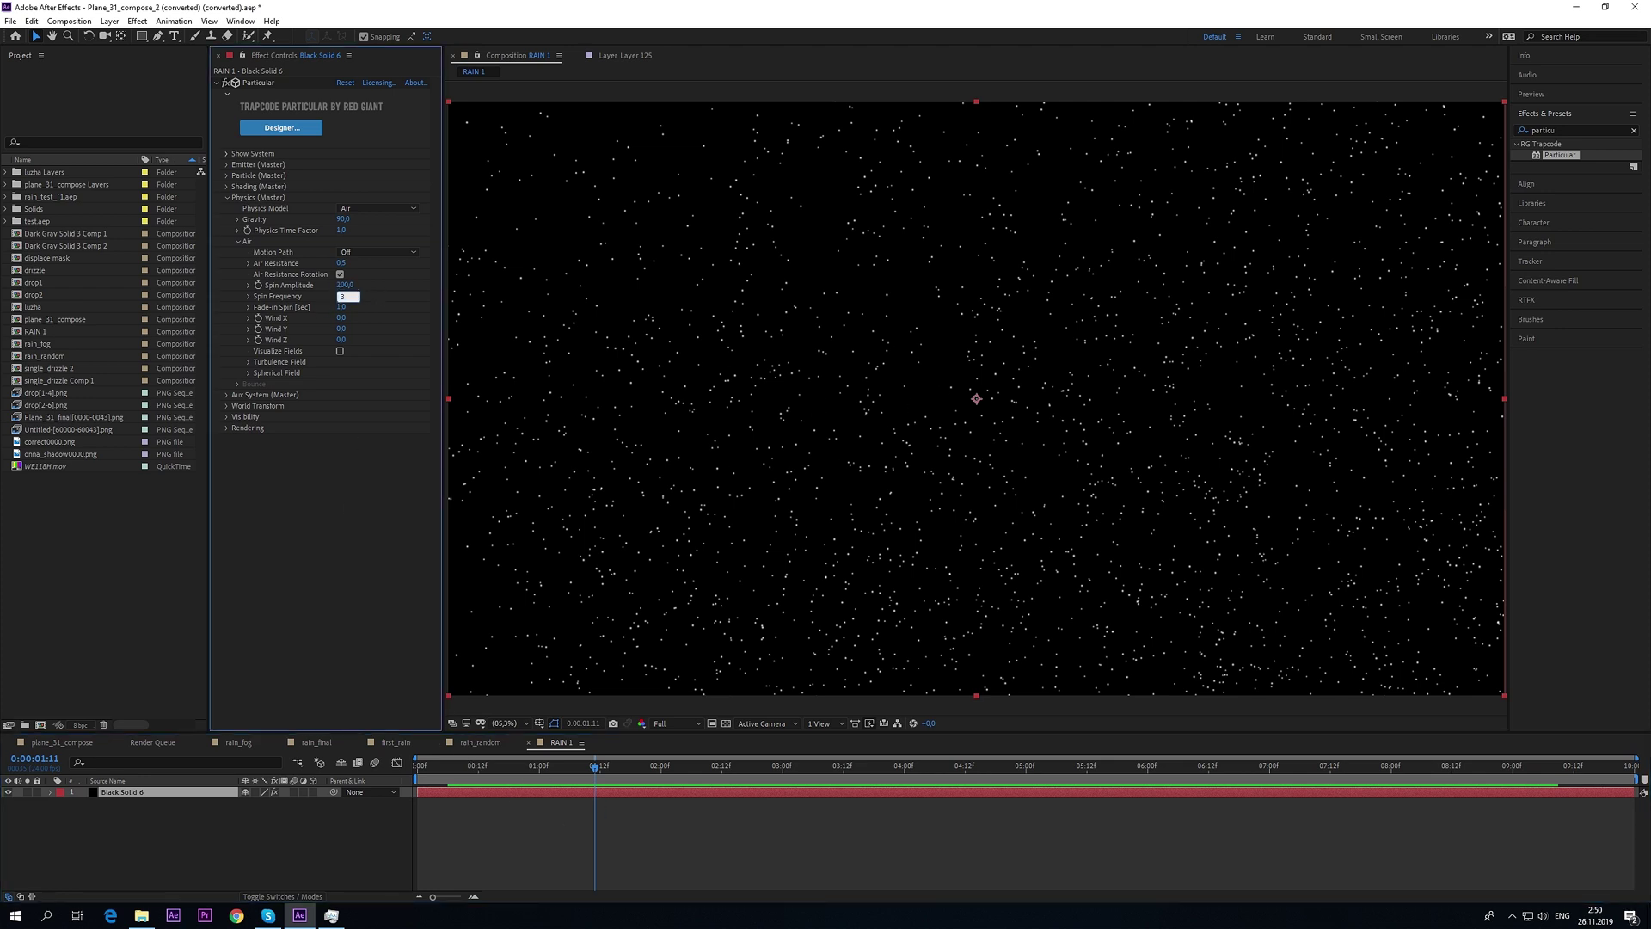
{"action": "key", "text": "Return"}
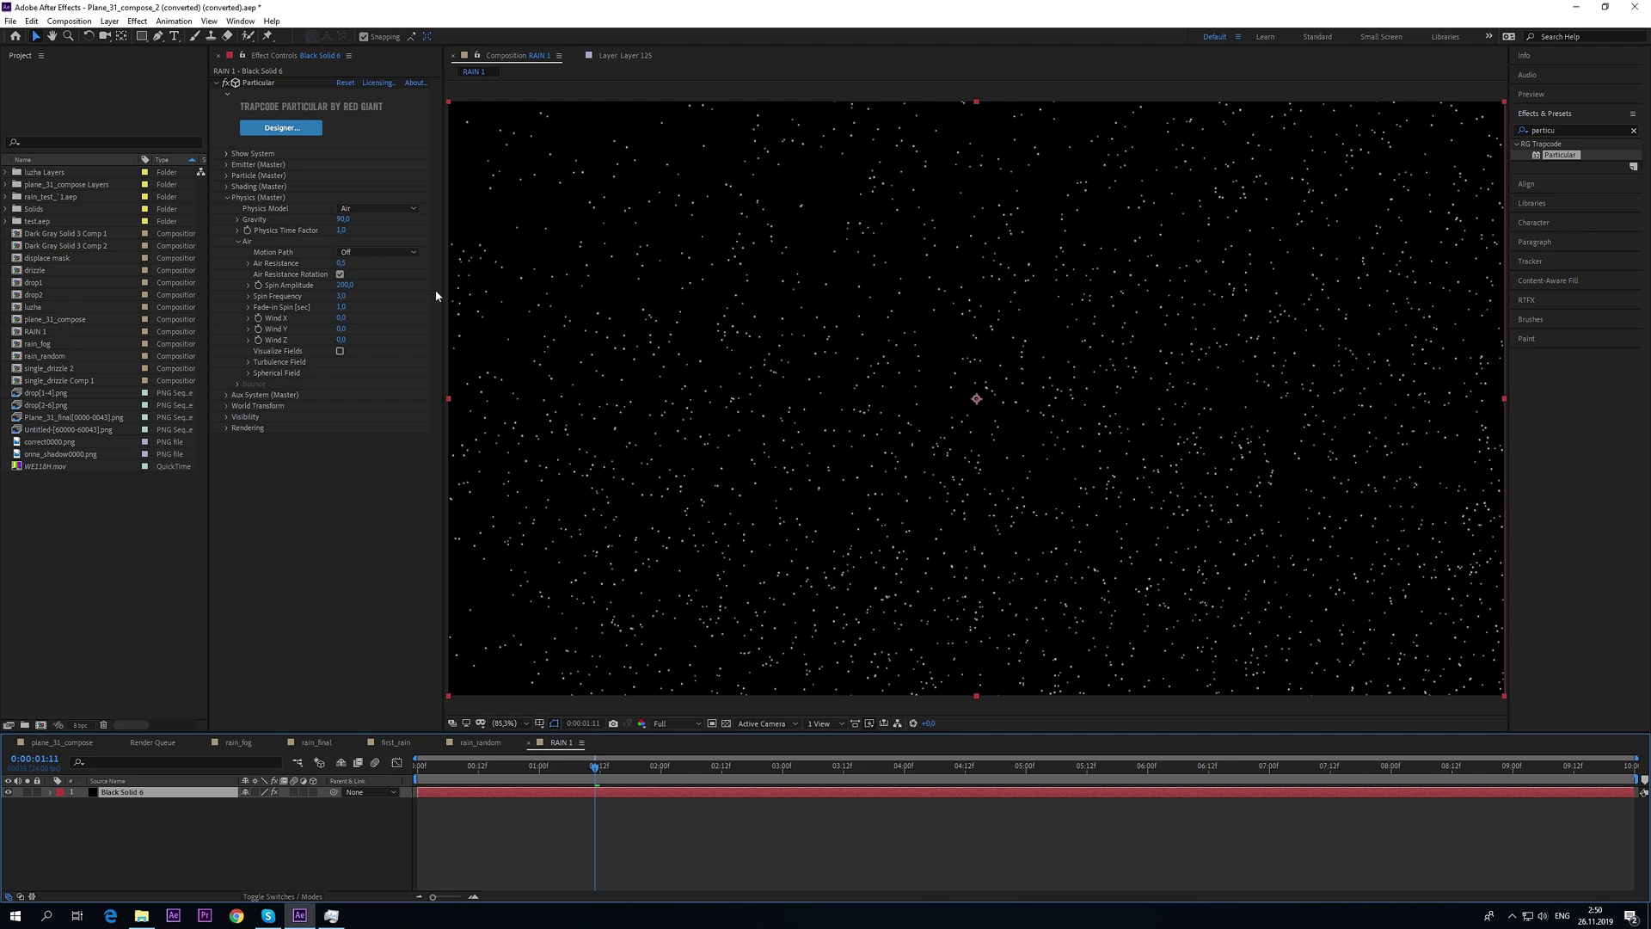
- Set Wind X 100, Y -20, Z 20, then expand the Turbulence Field settings
{"action": "left_click", "coordinate": [342, 318]}
{"action": "type", "text": "10"}
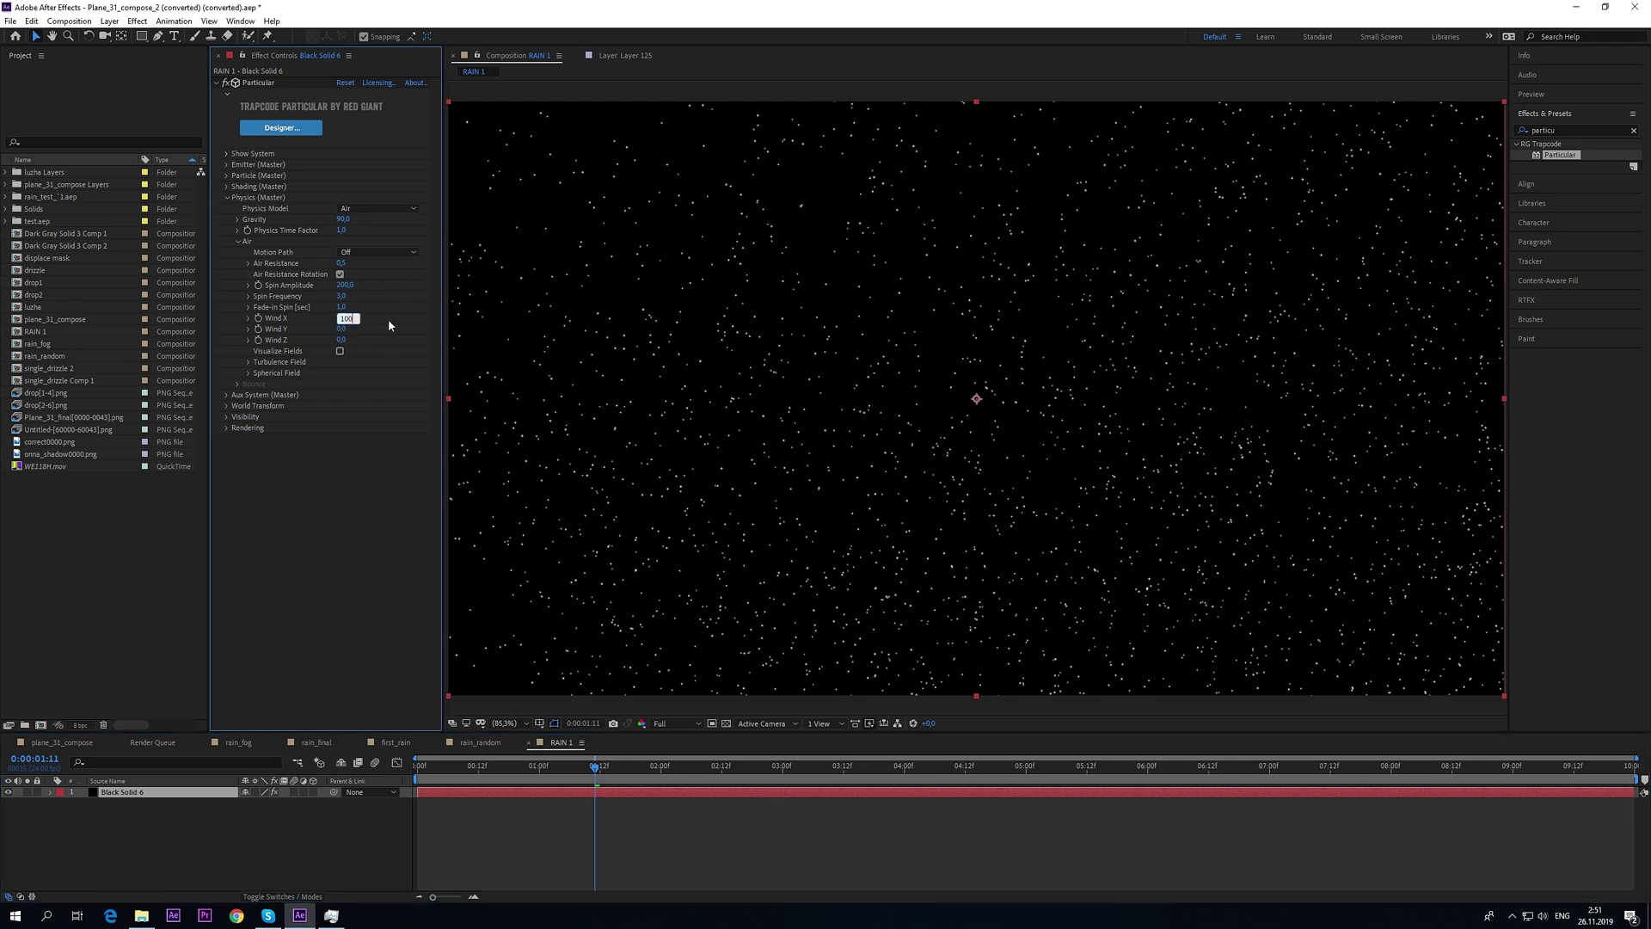
{"action": "key", "text": "Return"}
{"action": "key", "text": "space"}
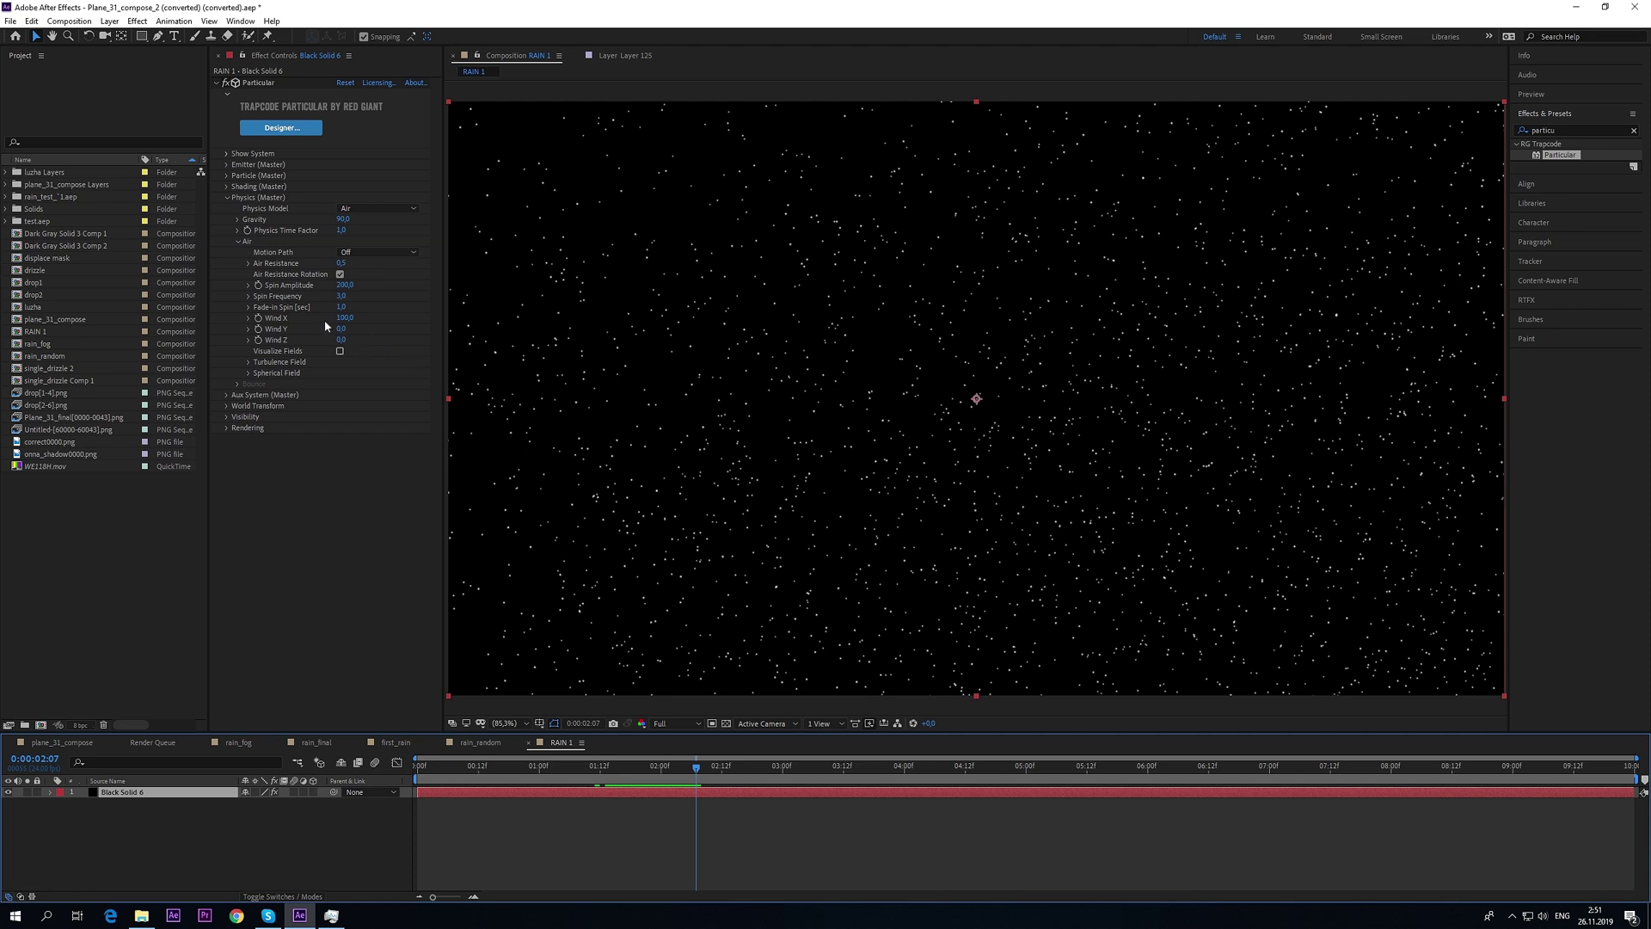
{"action": "left_click", "coordinate": [343, 329]}
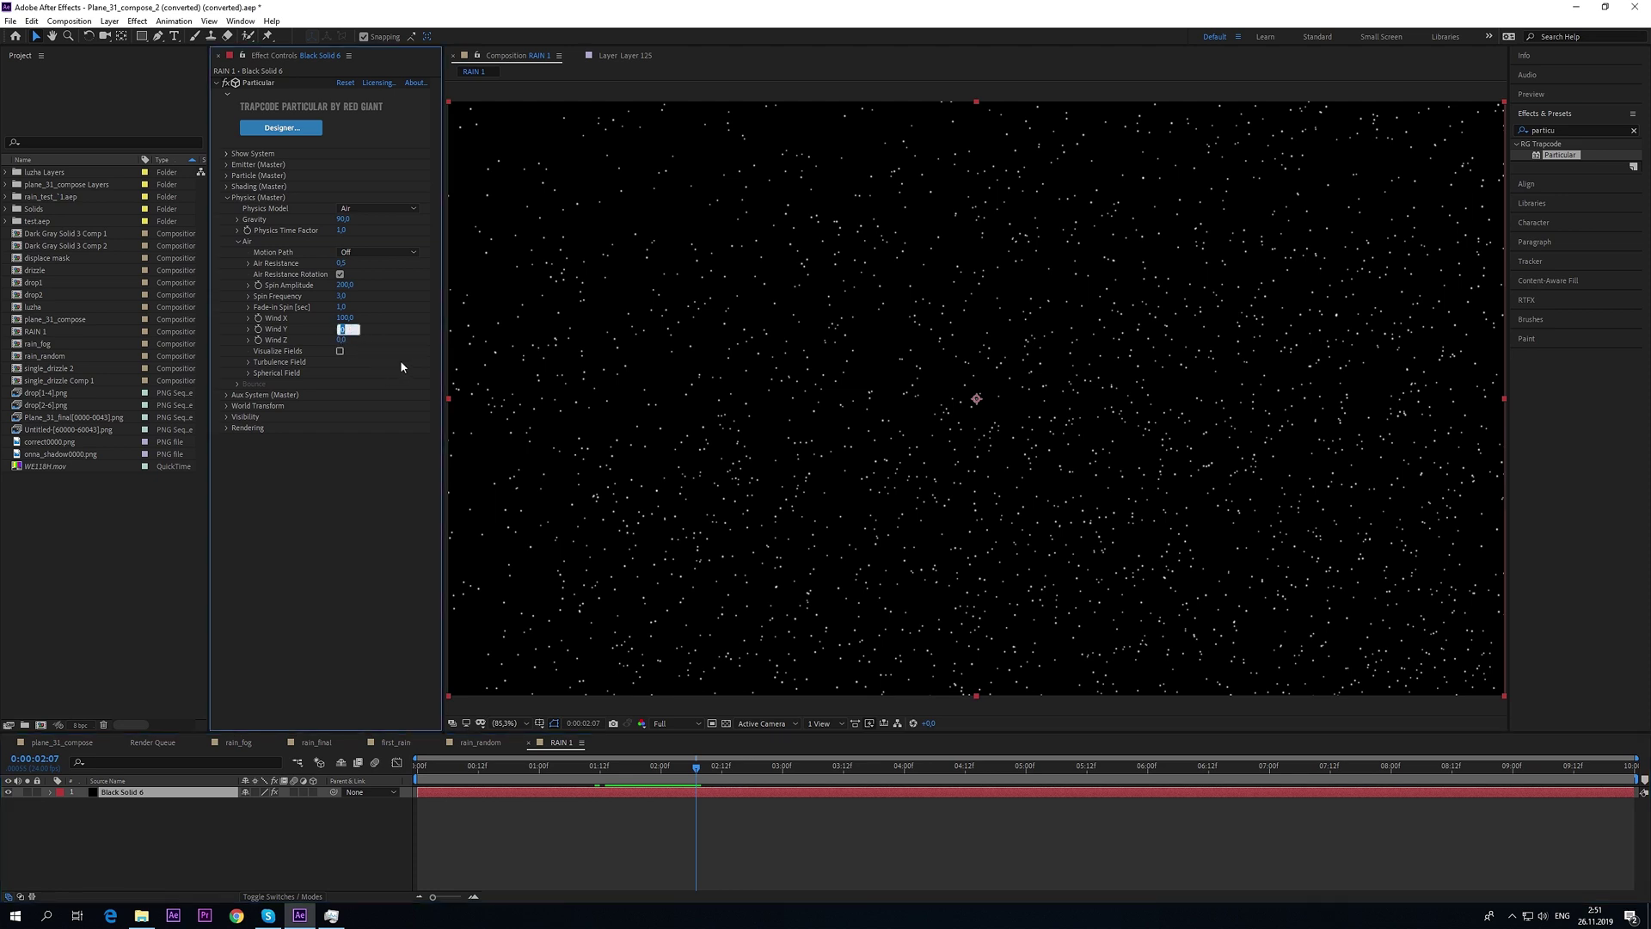
{"action": "type", "text": "-20"}
{"action": "key", "text": "Return"}
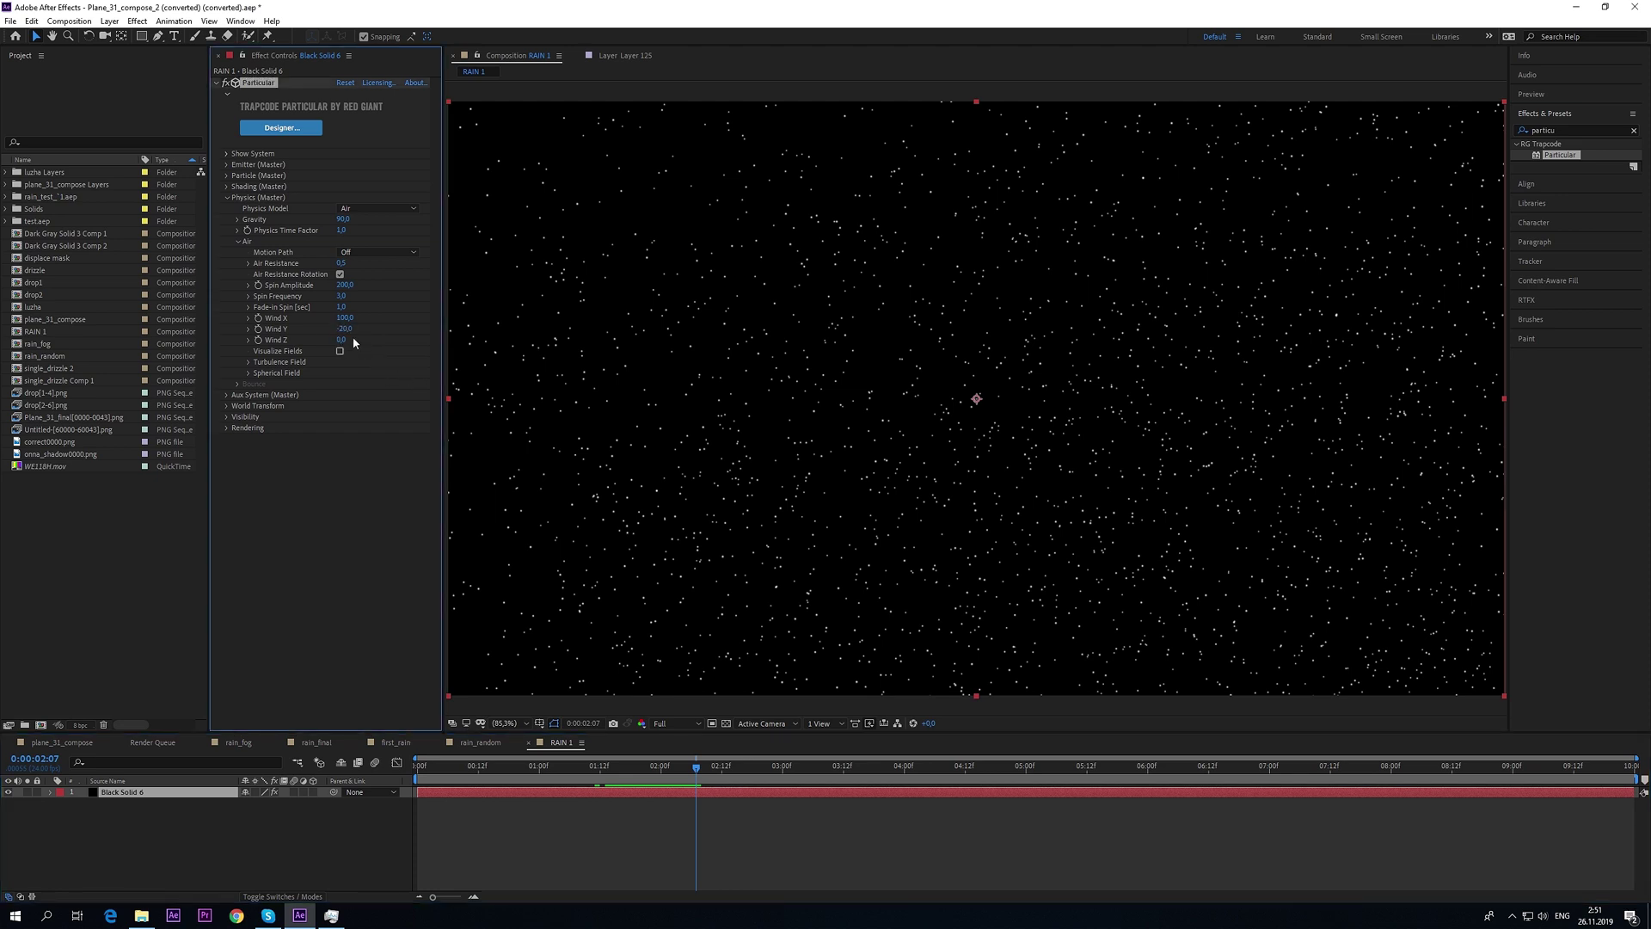
{"action": "left_click", "coordinate": [343, 339]}
{"action": "type", "text": "20"}
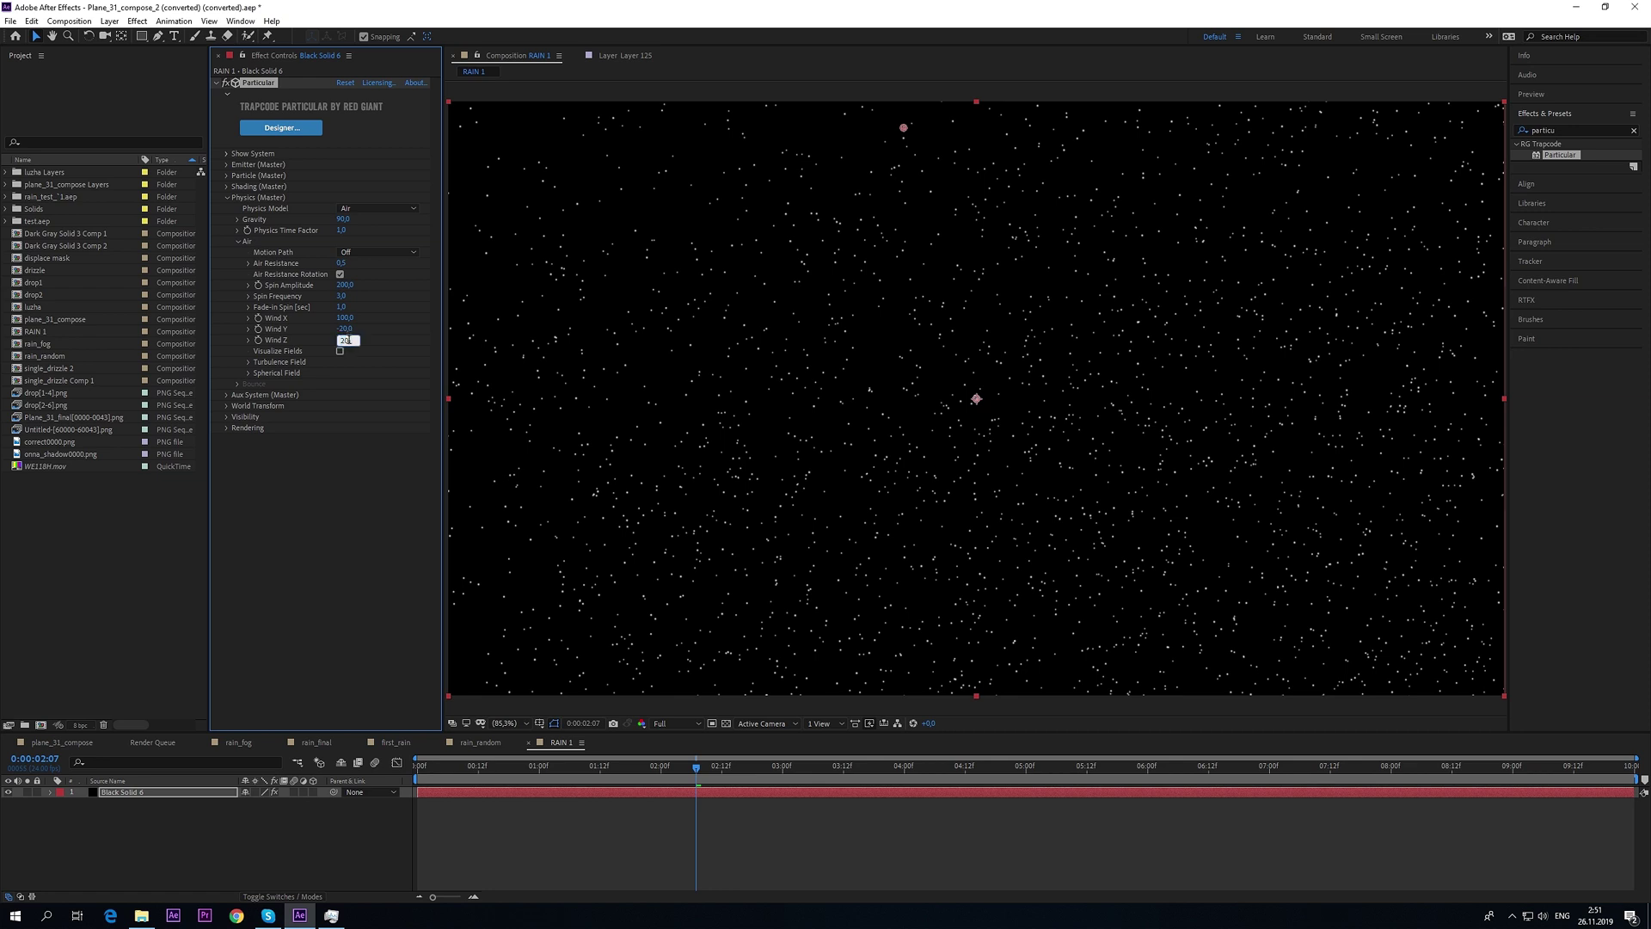
{"action": "key", "text": "Return"}
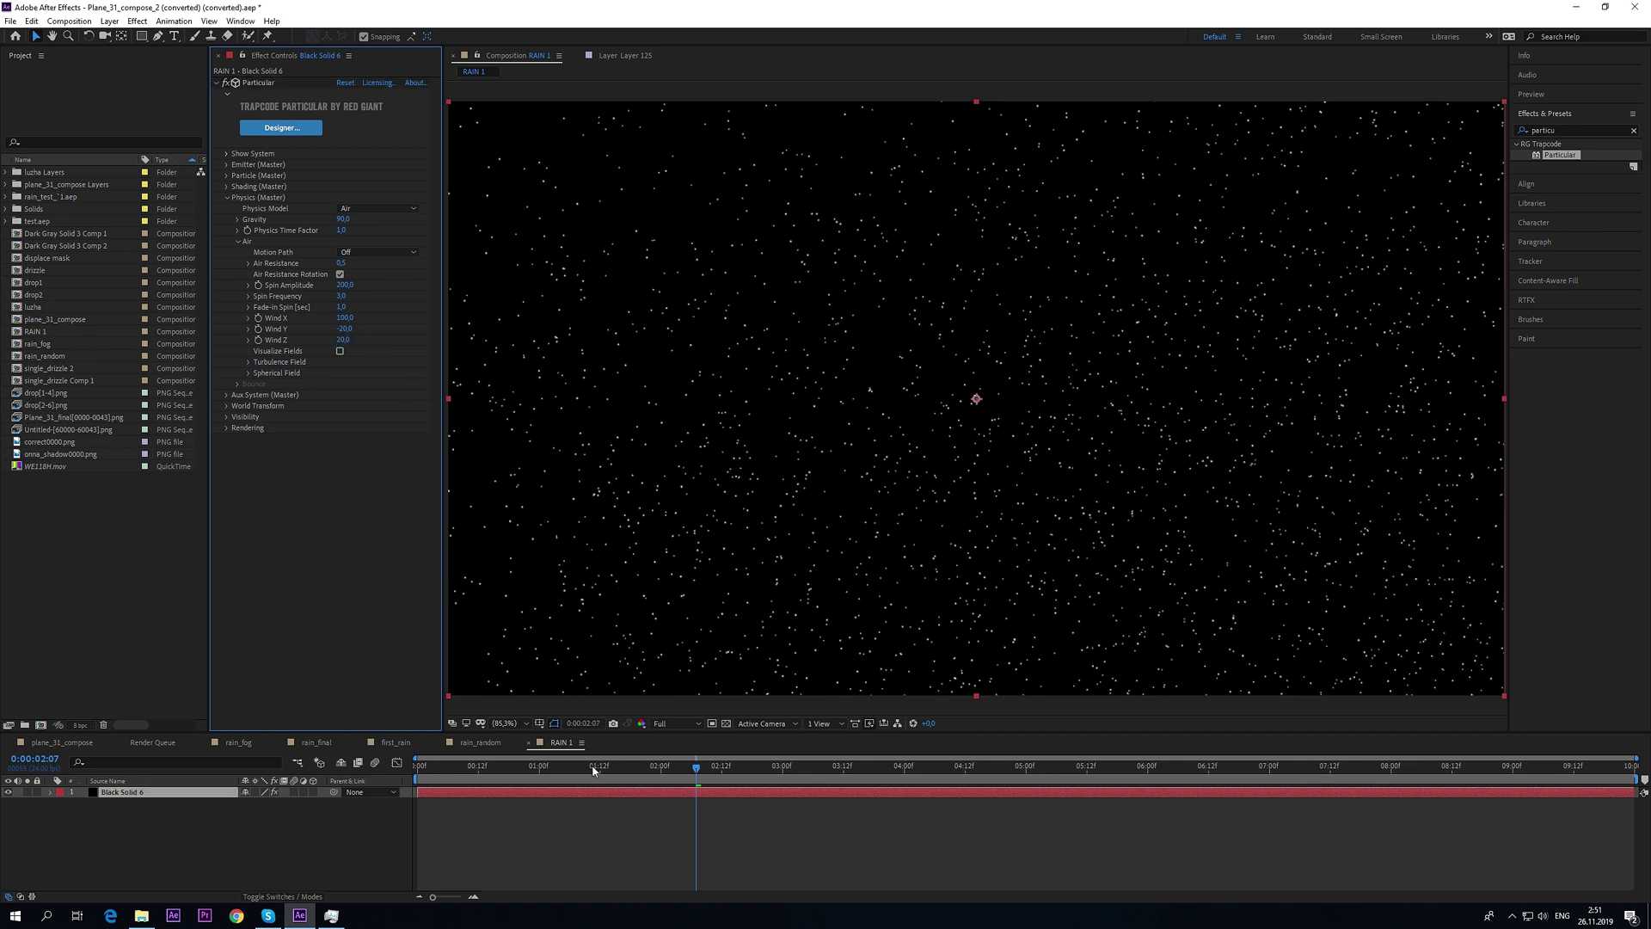
{"action": "mouse_move", "coordinate": [579, 768]}
{"action": "left_mouse_down"}
{"action": "mouse_move", "coordinate": [487, 768]}
{"action": "mouse_move", "coordinate": [502, 767]}
{"action": "left_mouse_up"}
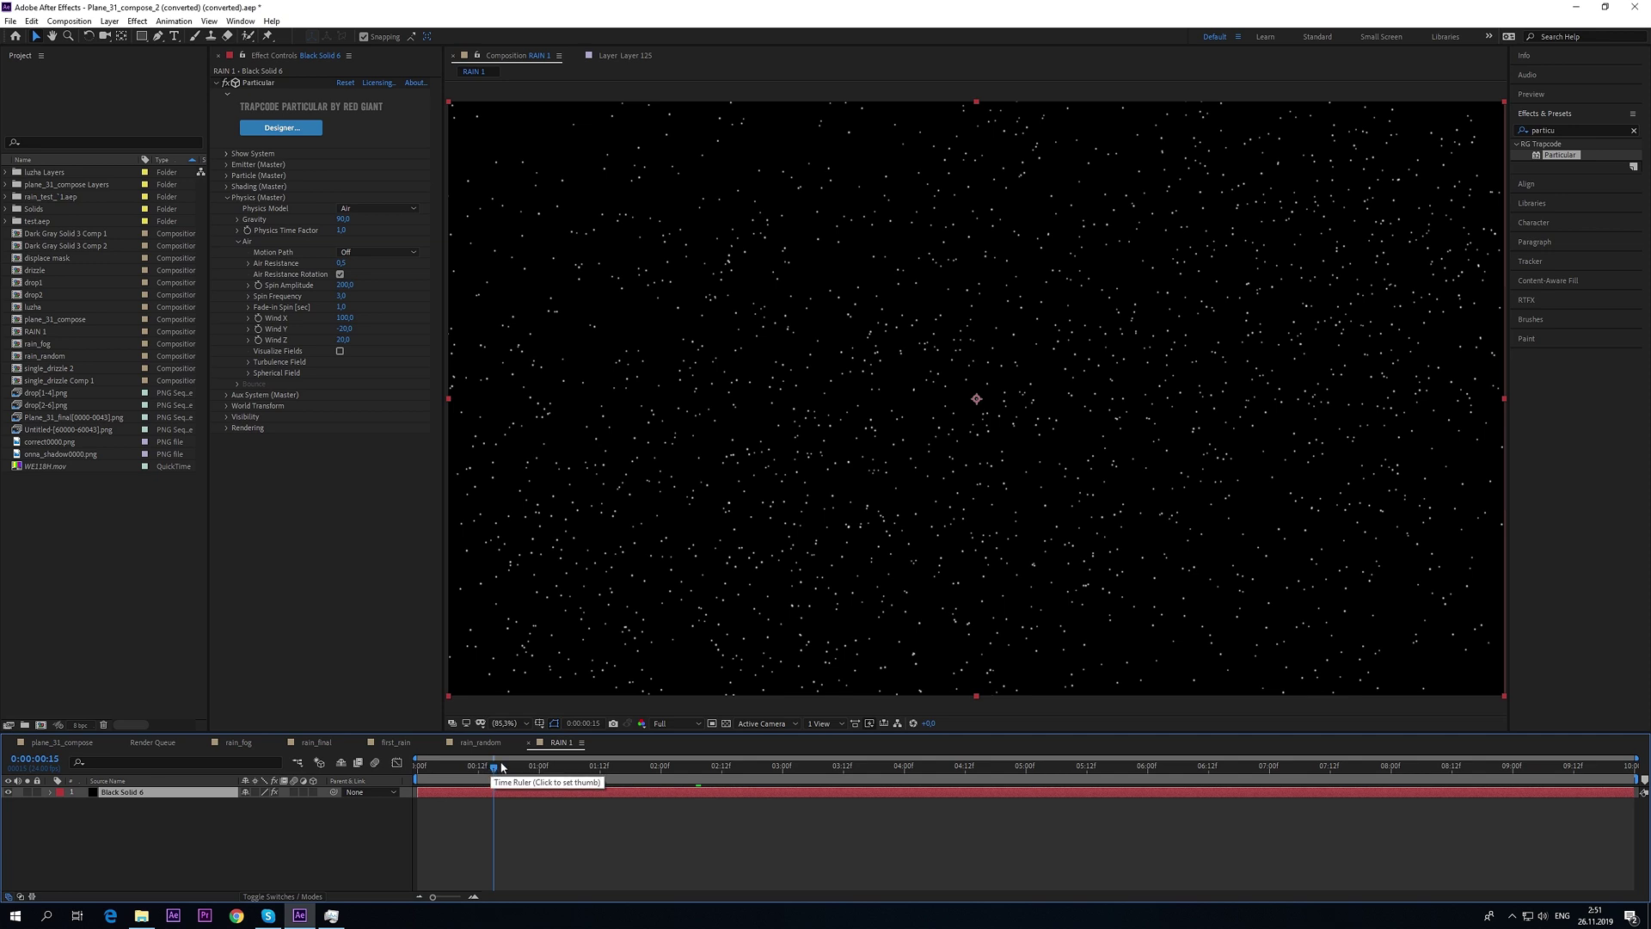
{"action": "left_click", "coordinate": [248, 362]}
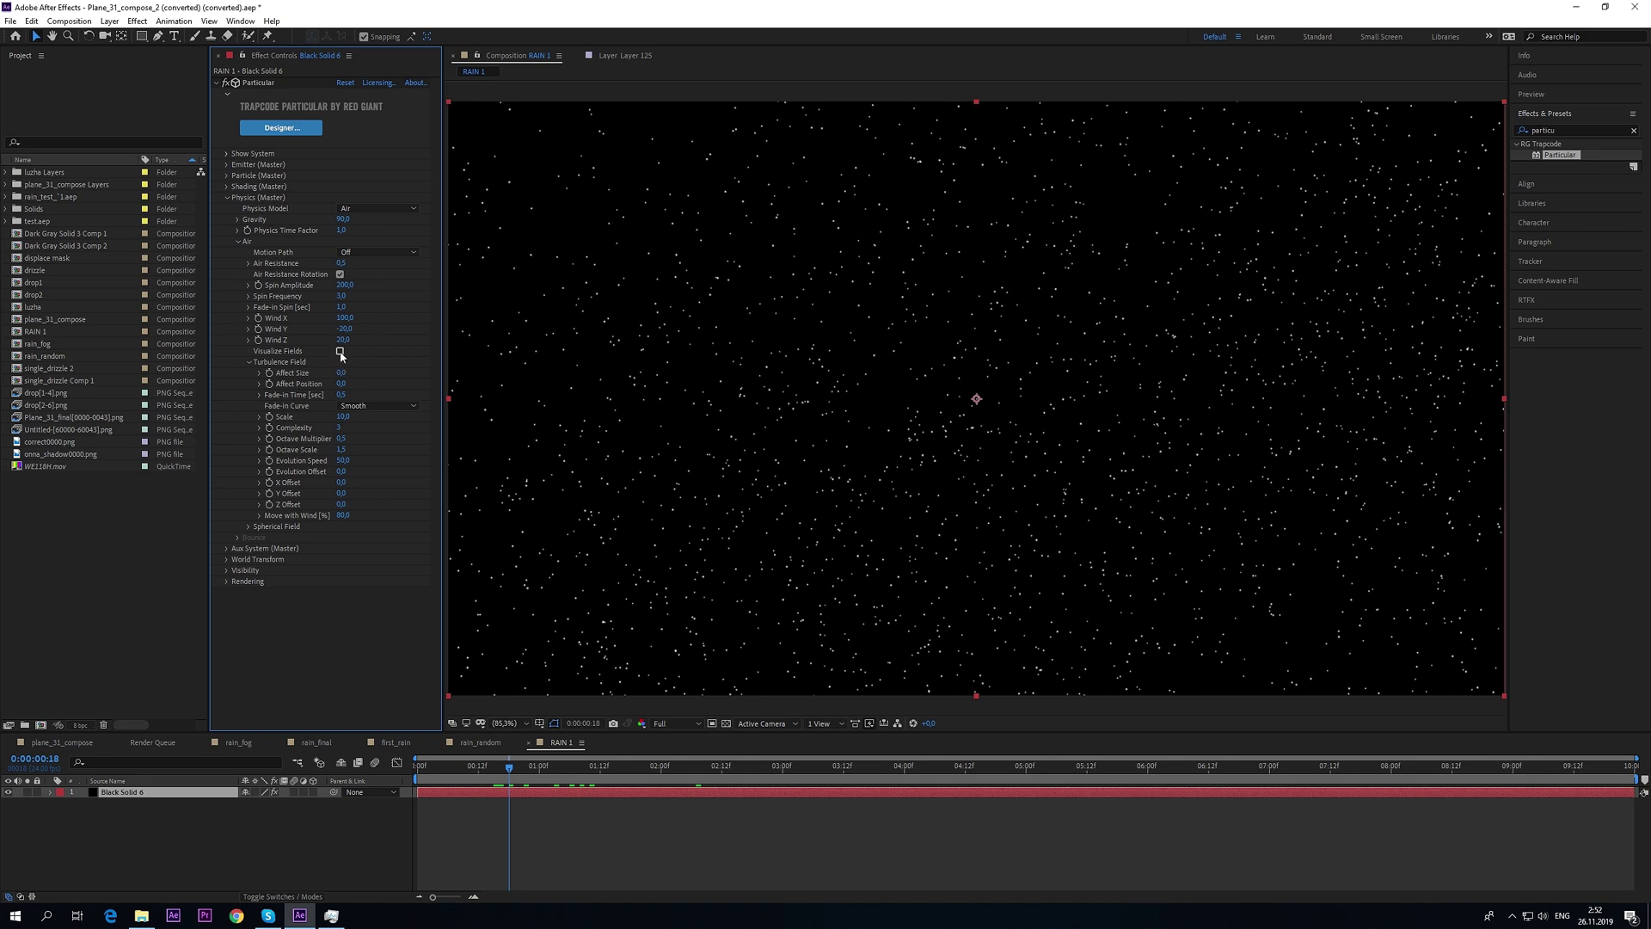
- Show the turbulence field guides and set Affect Position to 25
{"action": "left_click", "coordinate": [341, 352]}
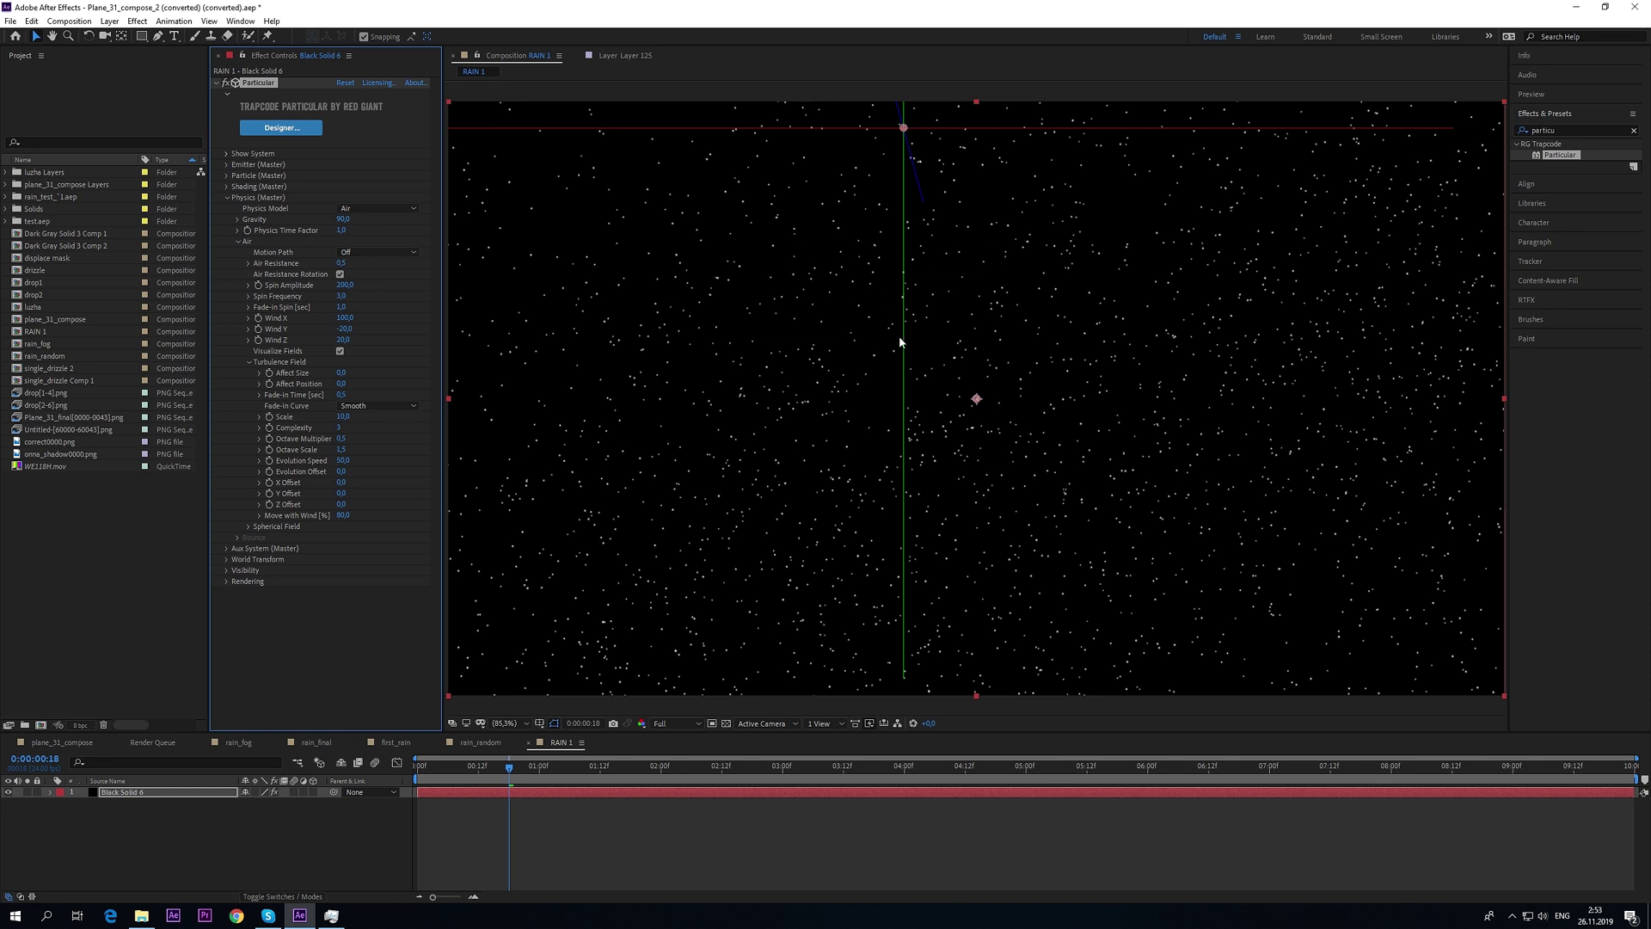
{"action": "left_click", "coordinate": [381, 392]}
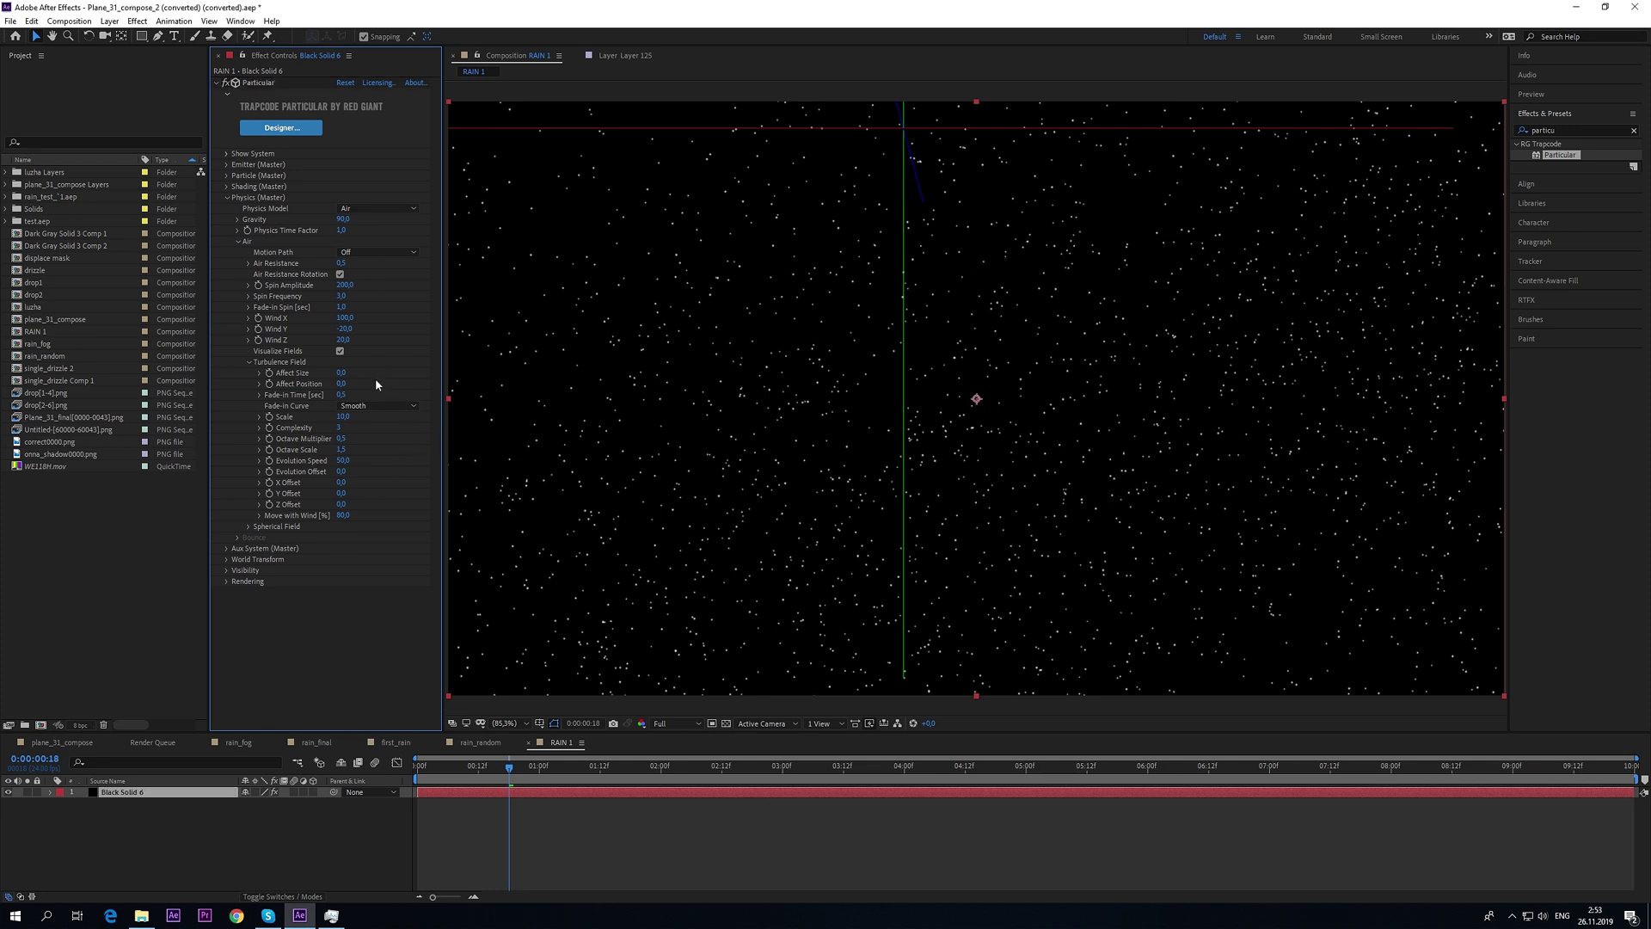
{"action": "left_click", "coordinate": [342, 383]}
{"action": "type", "text": "25"}
{"action": "key", "text": "Return"}
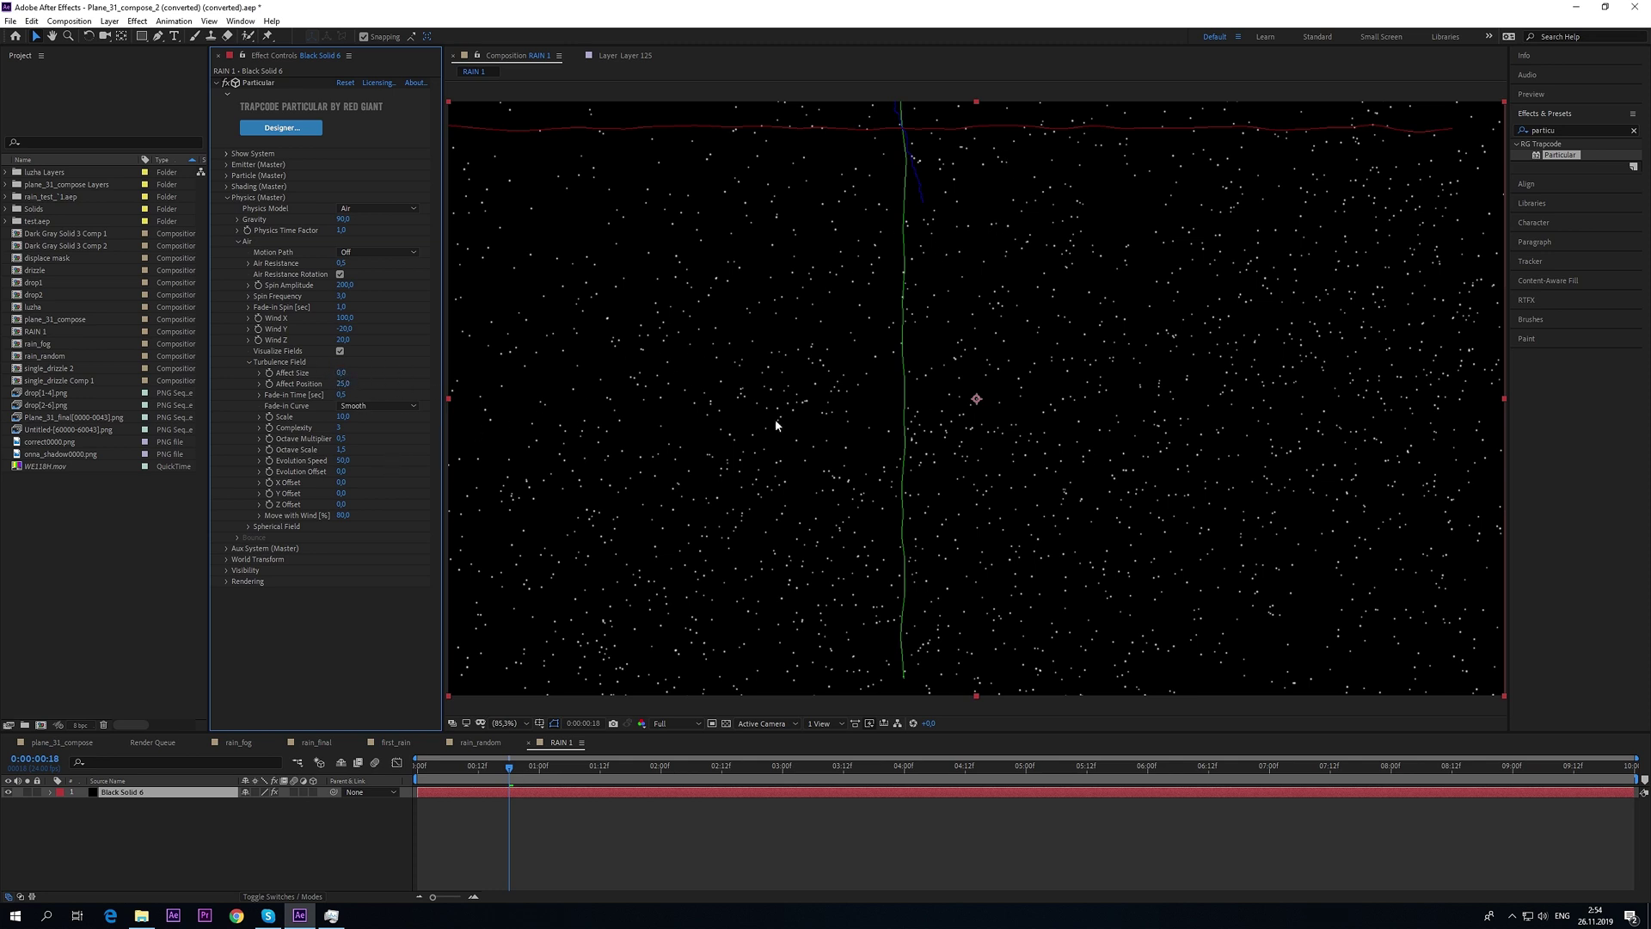
- Set the turbulence Affect Size to 5
{"action": "left_click", "coordinate": [342, 372]}
{"action": "type", "text": "125"}
{"action": "key", "text": "Return"}
{"action": "mouse_move", "coordinate": [344, 373]}
{"action": "left_mouse_down"}
{"action": "mouse_move", "coordinate": [384, 385]}
{"action": "mouse_move", "coordinate": [367, 384]}
{"action": "left_mouse_up"}
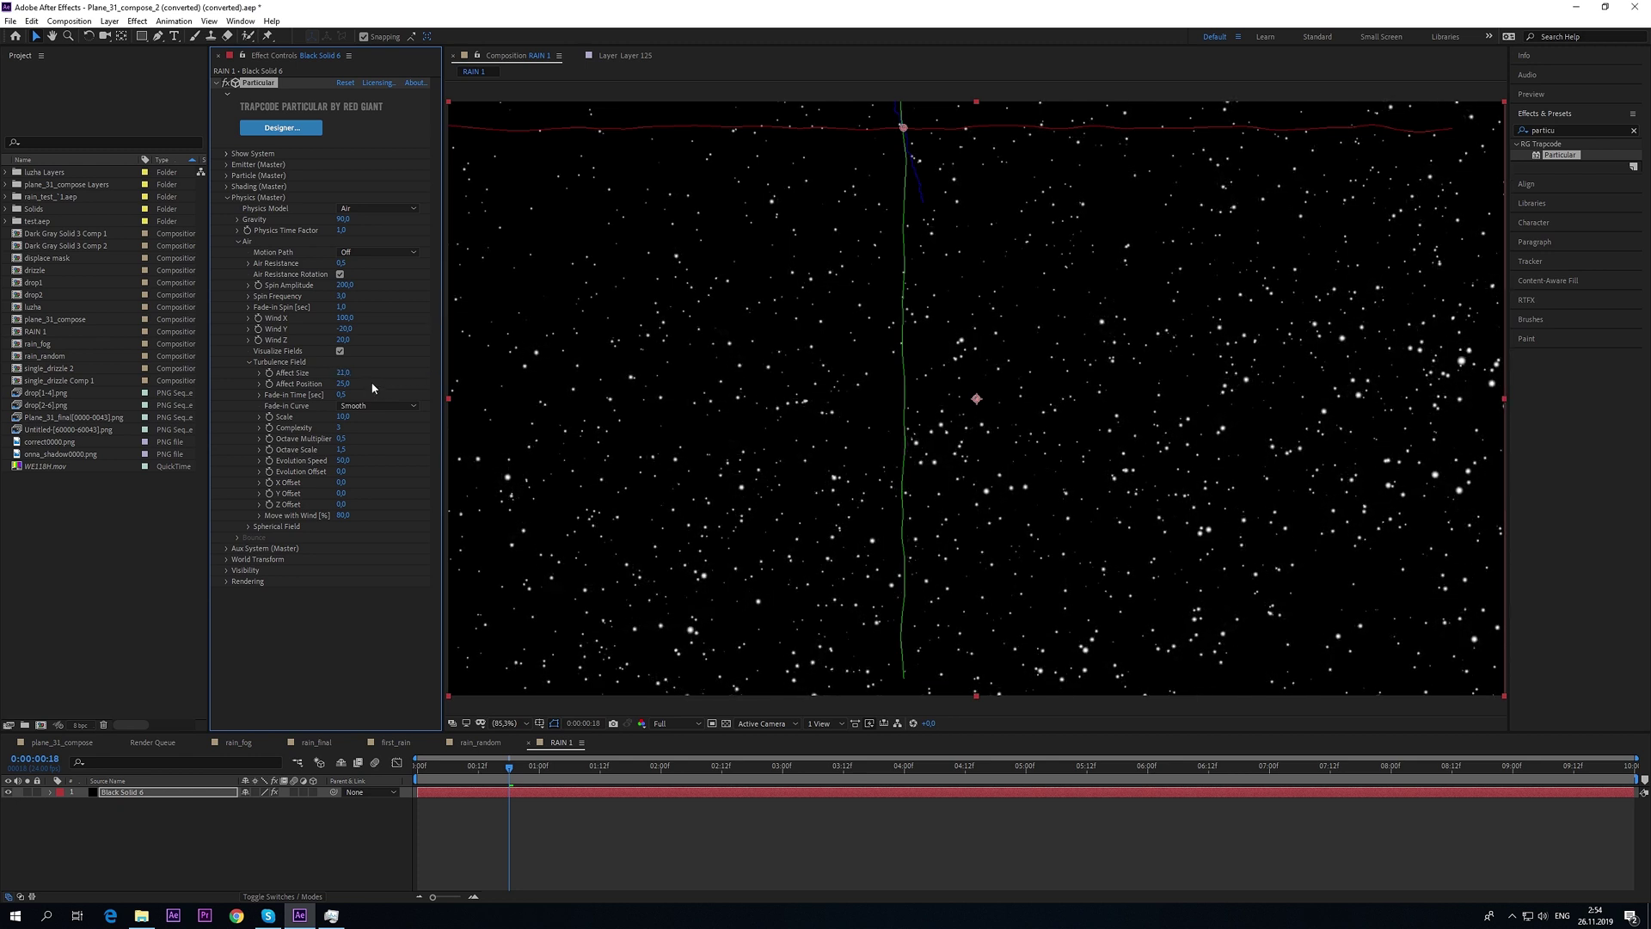
{"action": "left_click", "coordinate": [346, 374]}
{"action": "type", "text": "5"}
{"action": "key", "text": "Return"}
- Turn off Visualize Fields and collapse the Physics group
{"action": "left_click", "coordinate": [358, 394]}
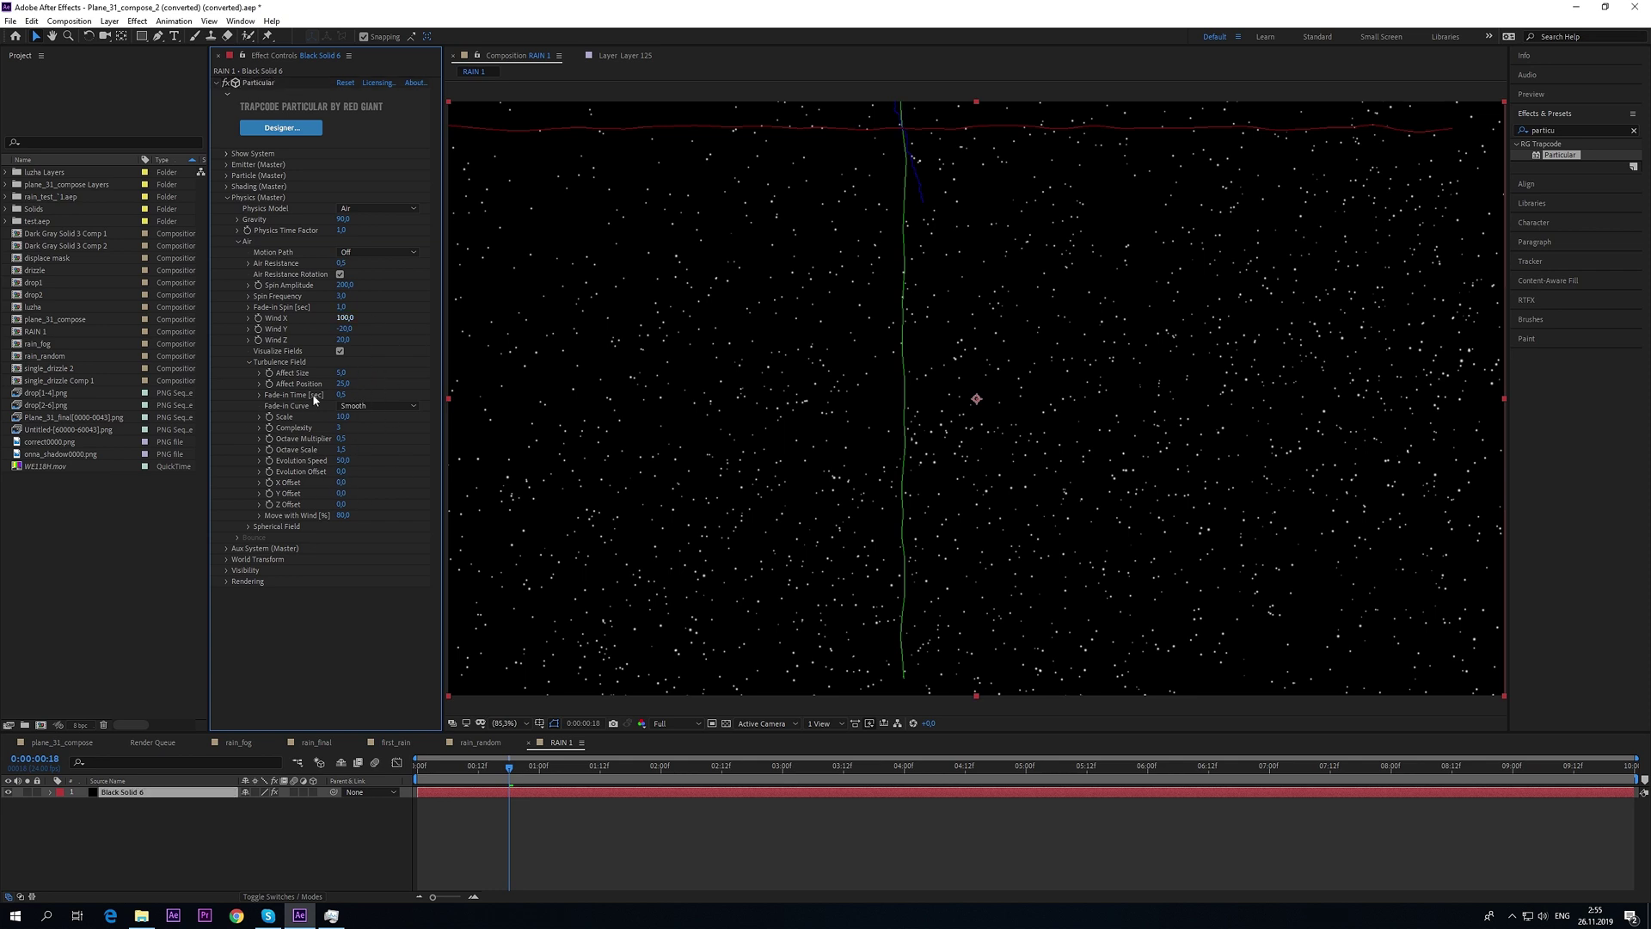
{"action": "left_click", "coordinate": [341, 352]}
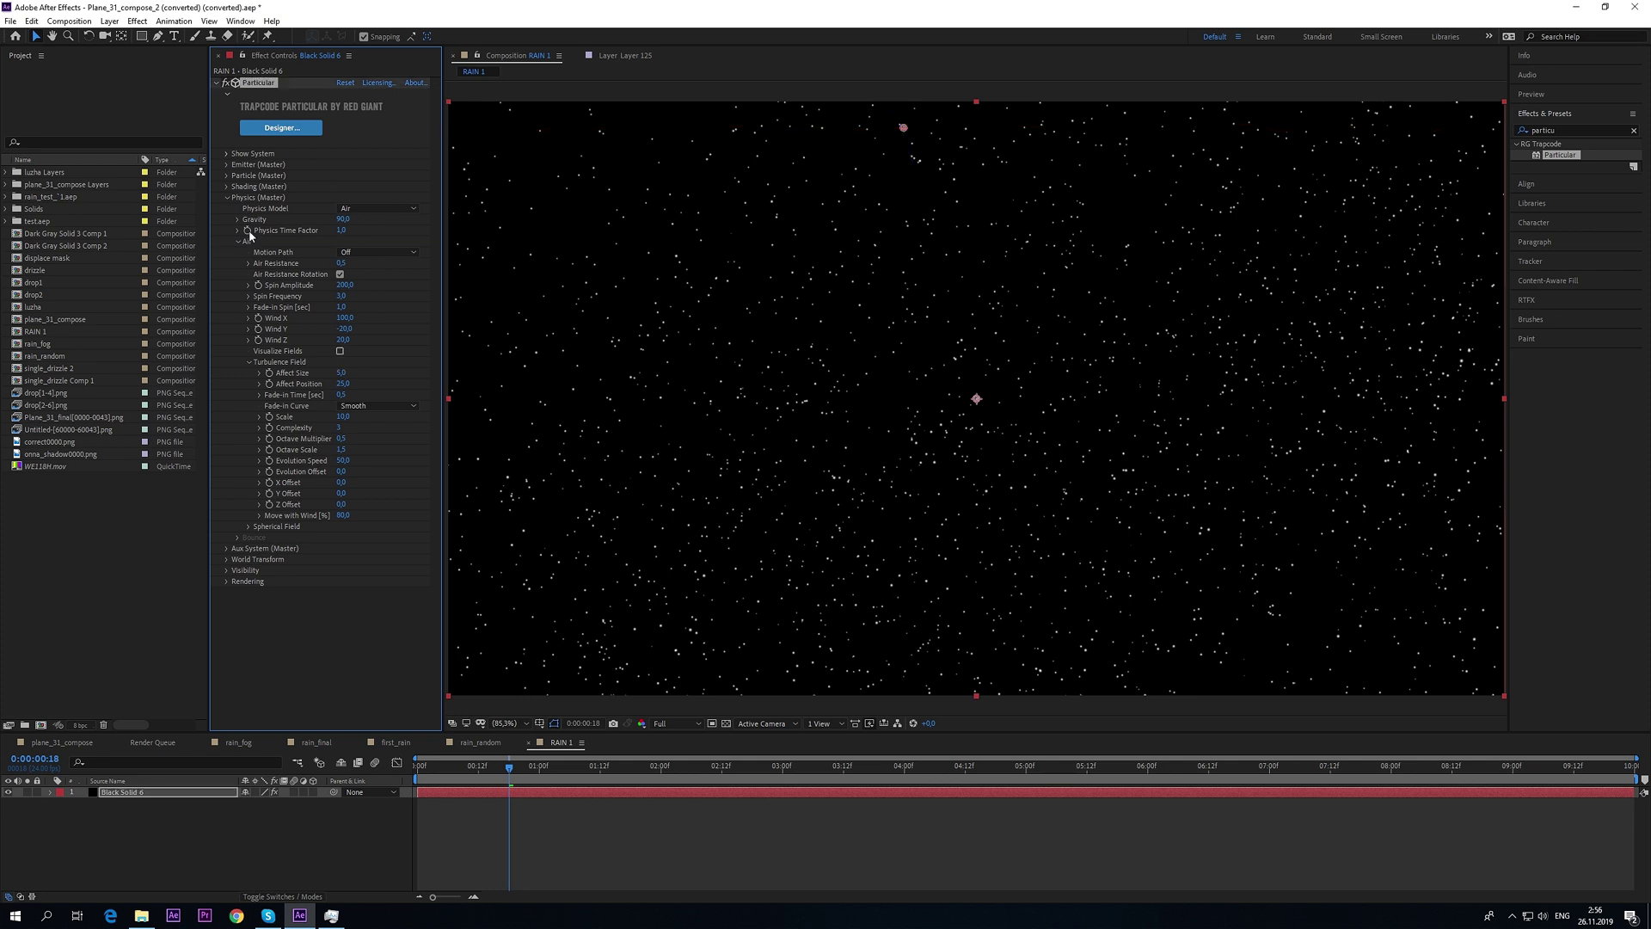
{"action": "left_click", "coordinate": [227, 199]}
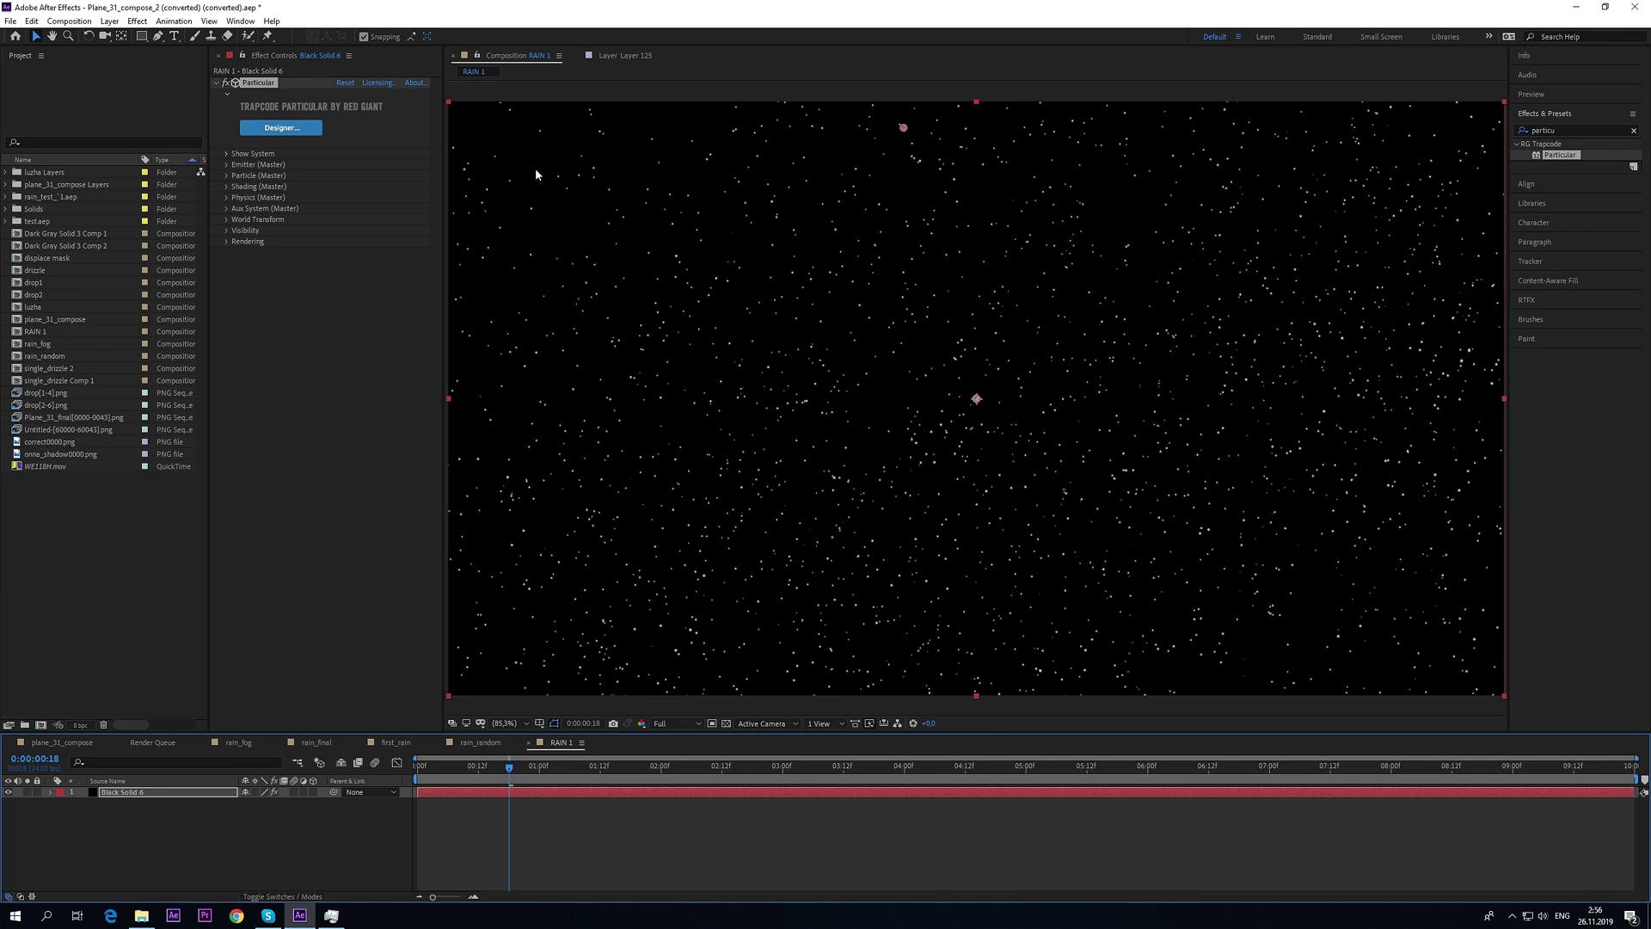
- Set Motion Blur to On under Rendering > Motion Blur
{"action": "left_click", "coordinate": [229, 242]}
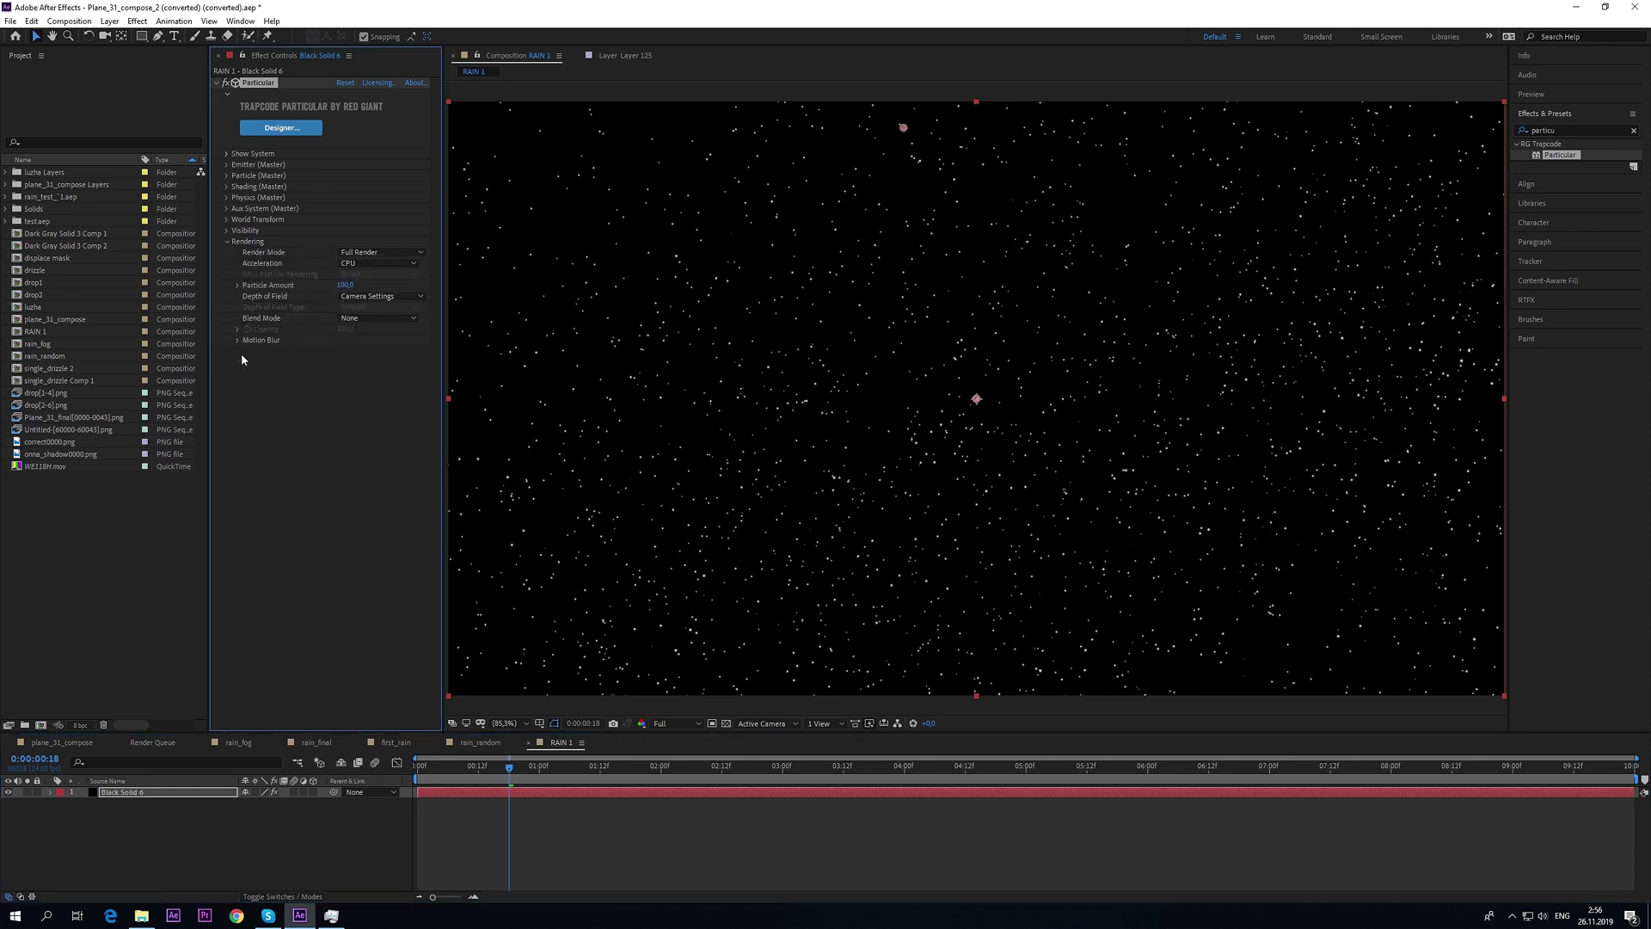
{"action": "left_click", "coordinate": [239, 340]}
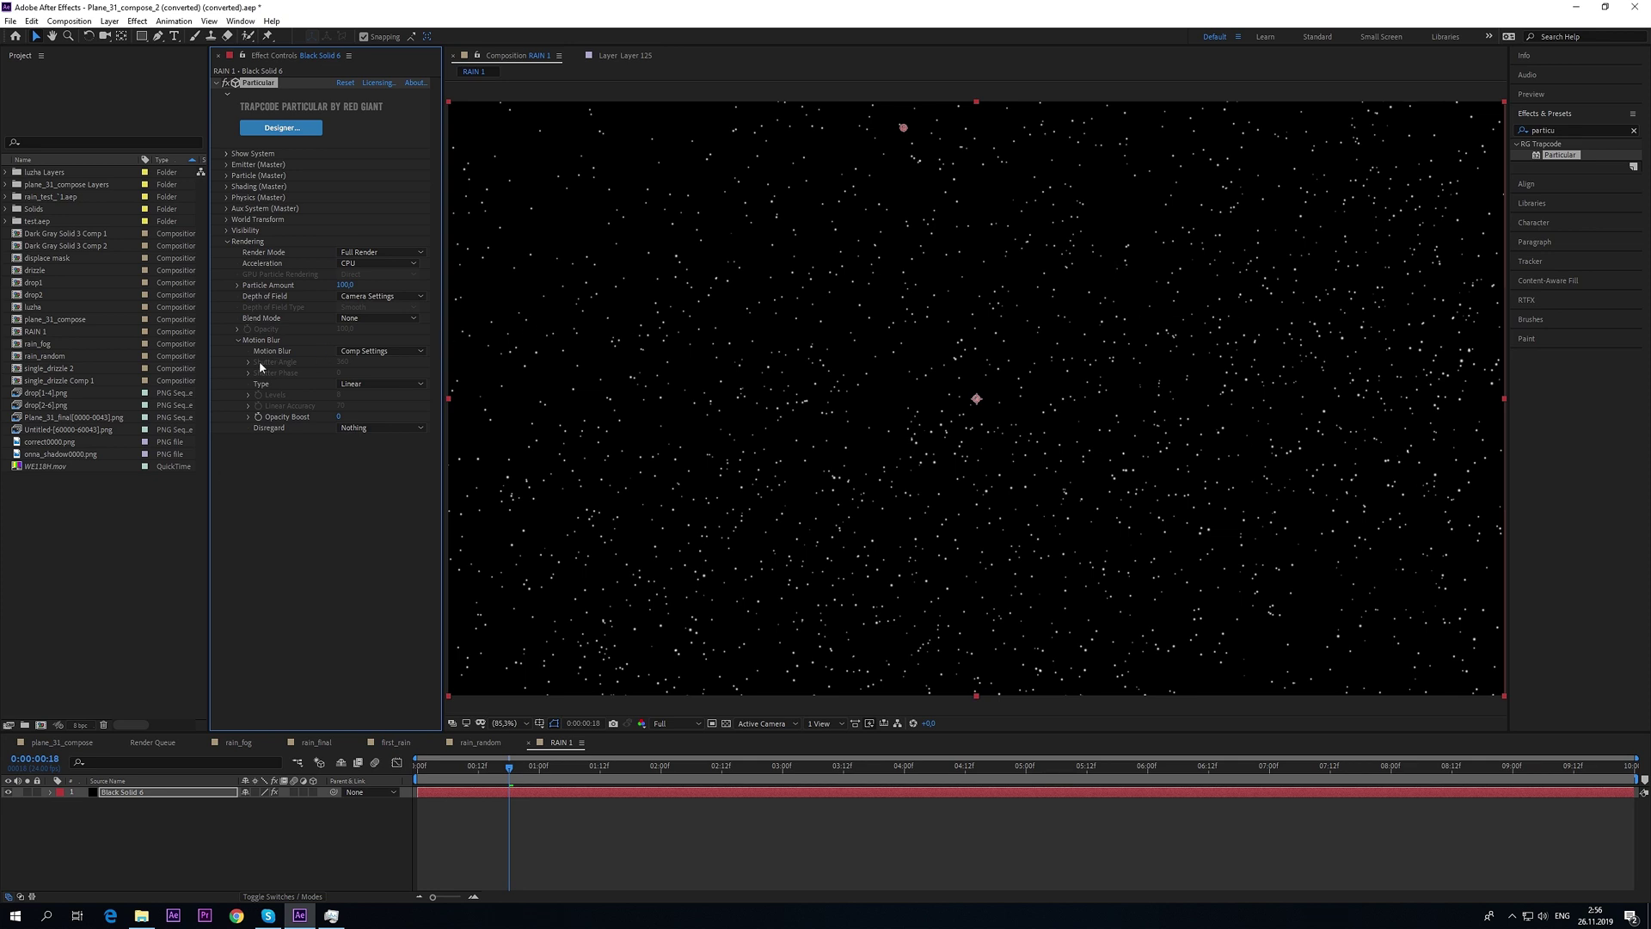
{"action": "left_click", "coordinate": [378, 351]}
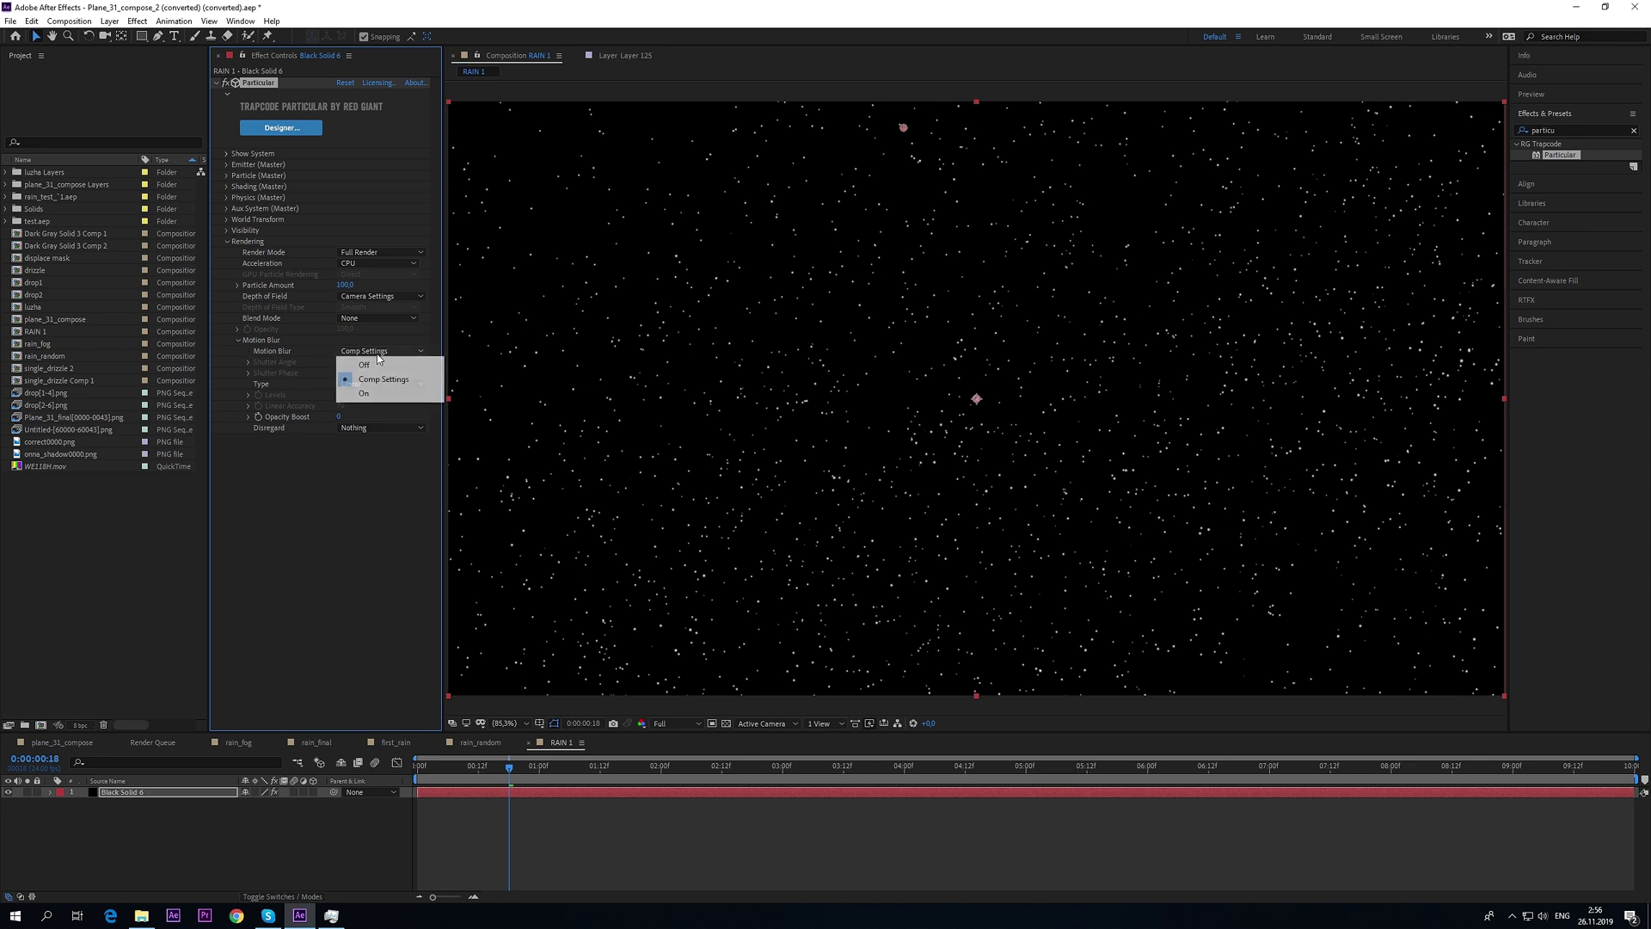
{"action": "left_click", "coordinate": [366, 394]}
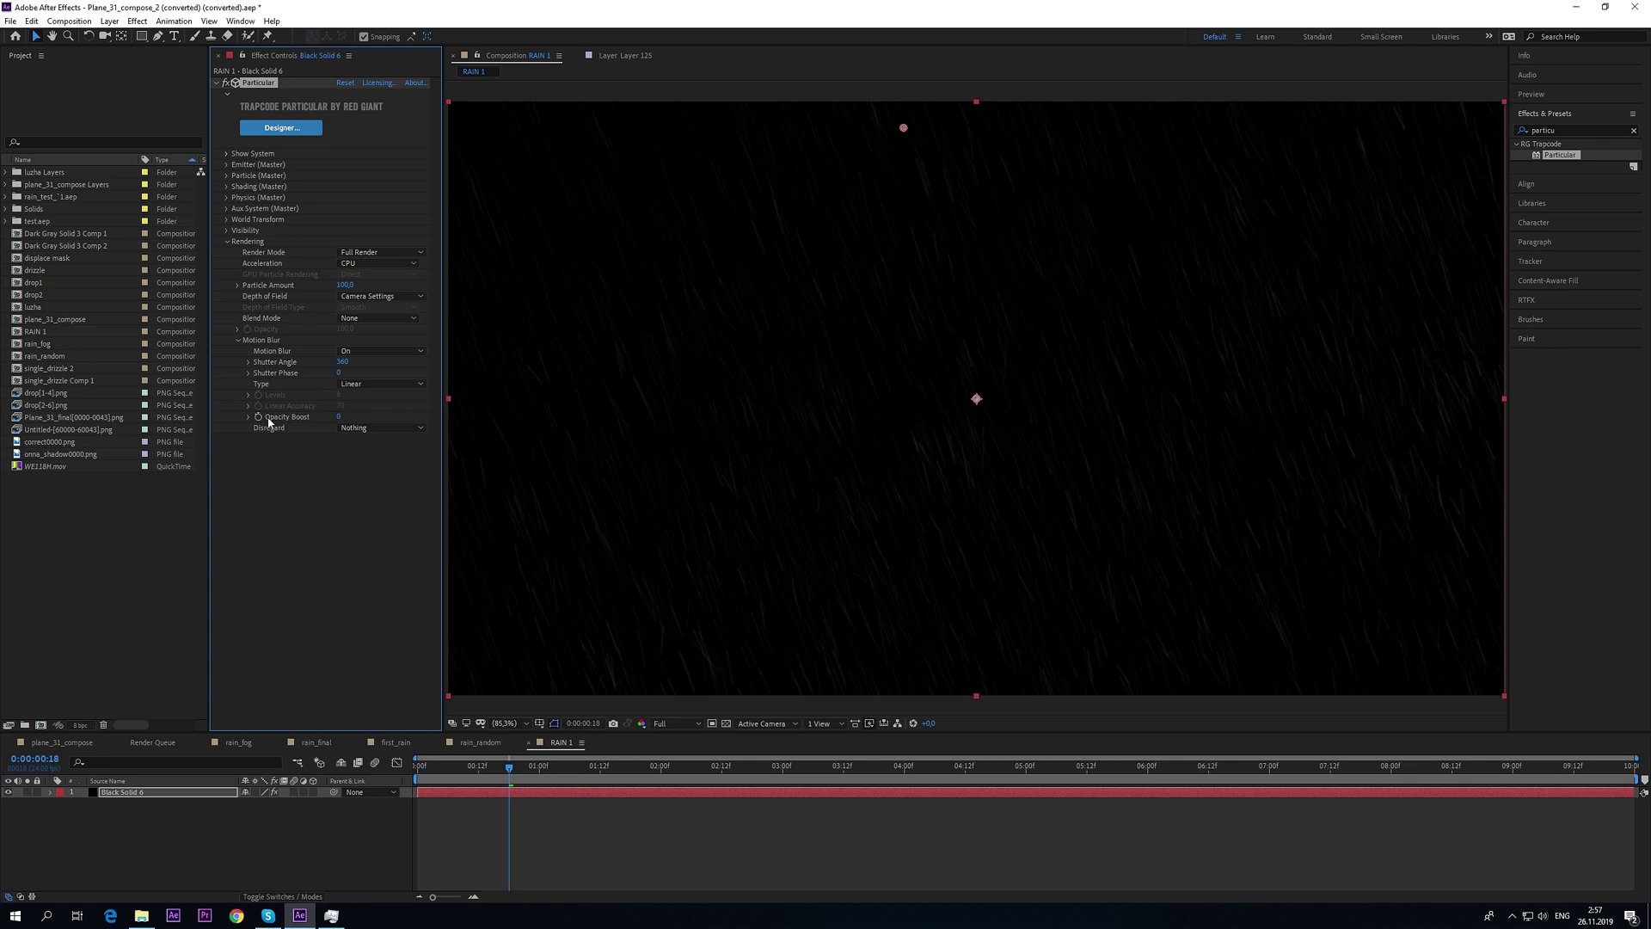
- Set Opacity Boost to 4 and preview the streaking rain
{"action": "left_click", "coordinate": [339, 417]}
{"action": "type", "text": "4"}
{"action": "left_click", "coordinate": [356, 508]}
{"action": "left_click", "coordinate": [363, 829]}
{"action": "key", "text": "space"}
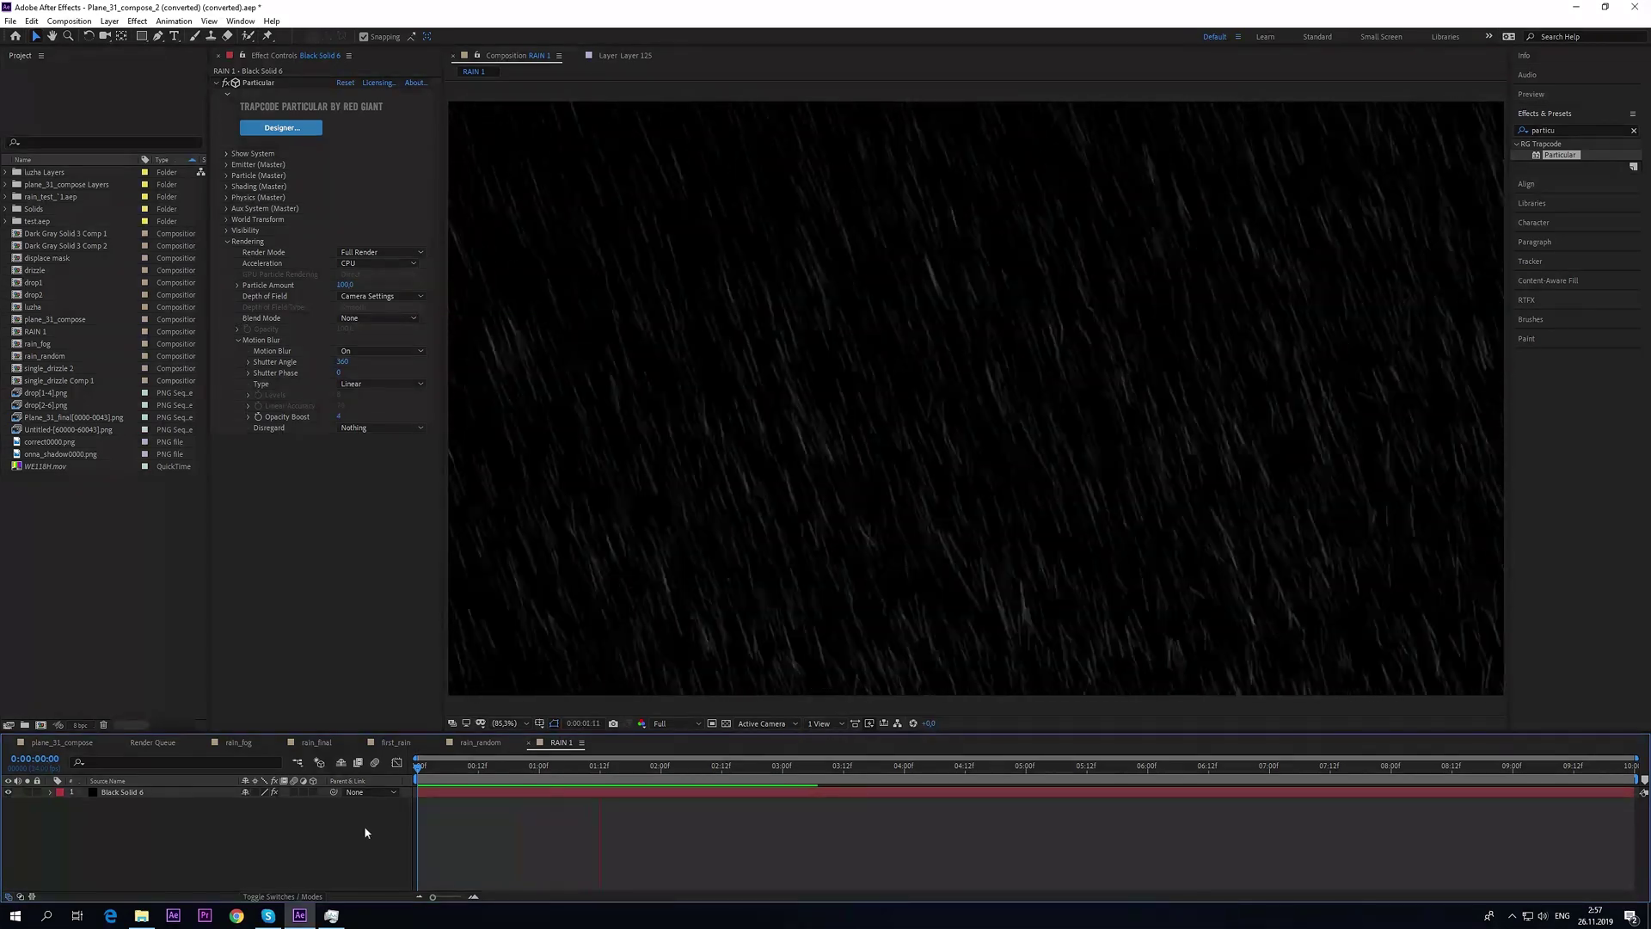
{"action": "key", "text": "space"}
{"action": "key", "text": "space"}
{"action": "key", "text": "space"}
- Add a new camera layer to RAIN 1 with the default settings
{"action": "right_click", "coordinate": [202, 839]}
{"action": "mouse_move", "coordinate": [265, 697]}
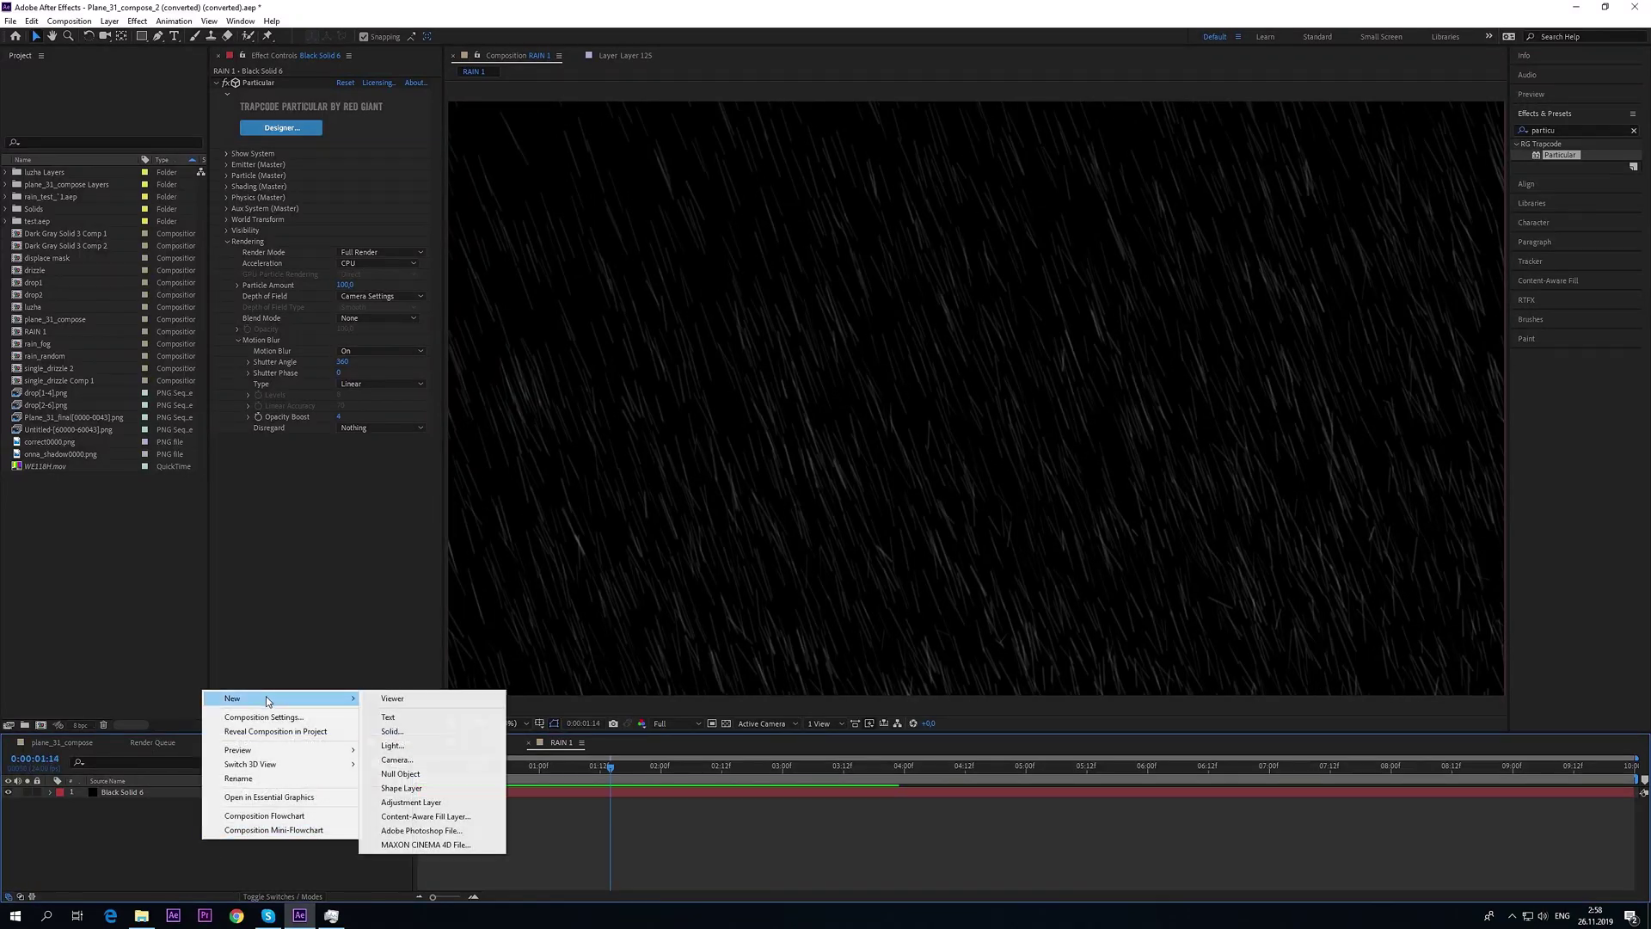
{"action": "left_click", "coordinate": [396, 765]}
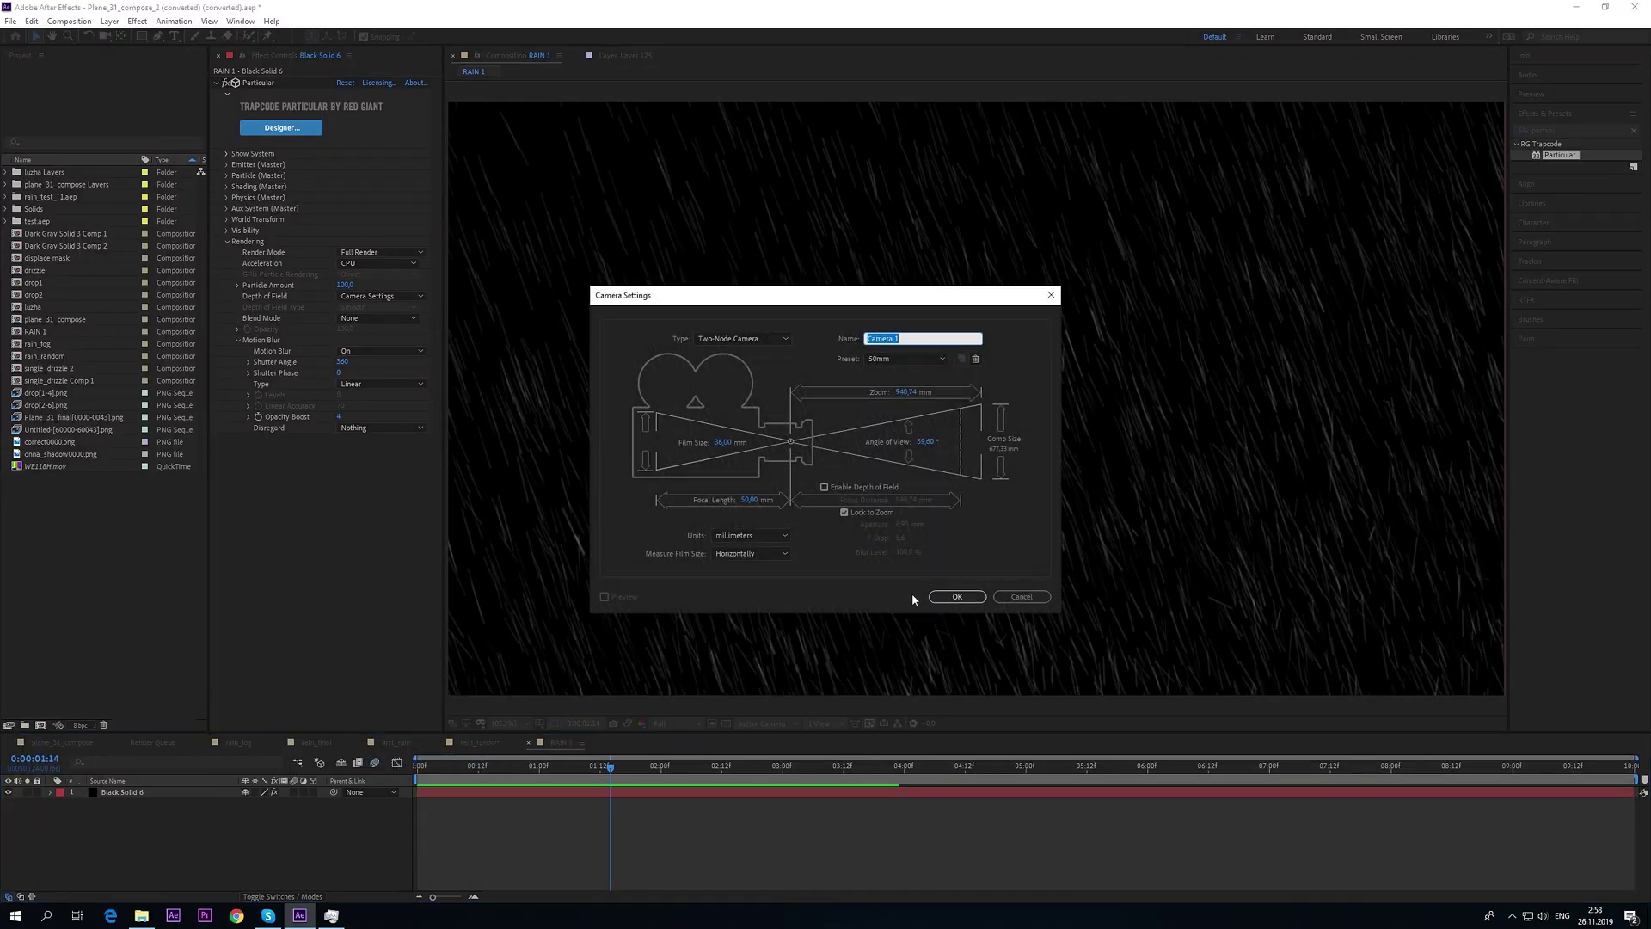
{"action": "left_click", "coordinate": [957, 596]}
- Move the time to 0:00:01:14, return to the Selection tool, and select RAIN 1 in Project
{"action": "left_click", "coordinate": [596, 776]}
{"action": "left_click_drag", "start_coordinate": [596, 776], "coordinate": [611, 776]}
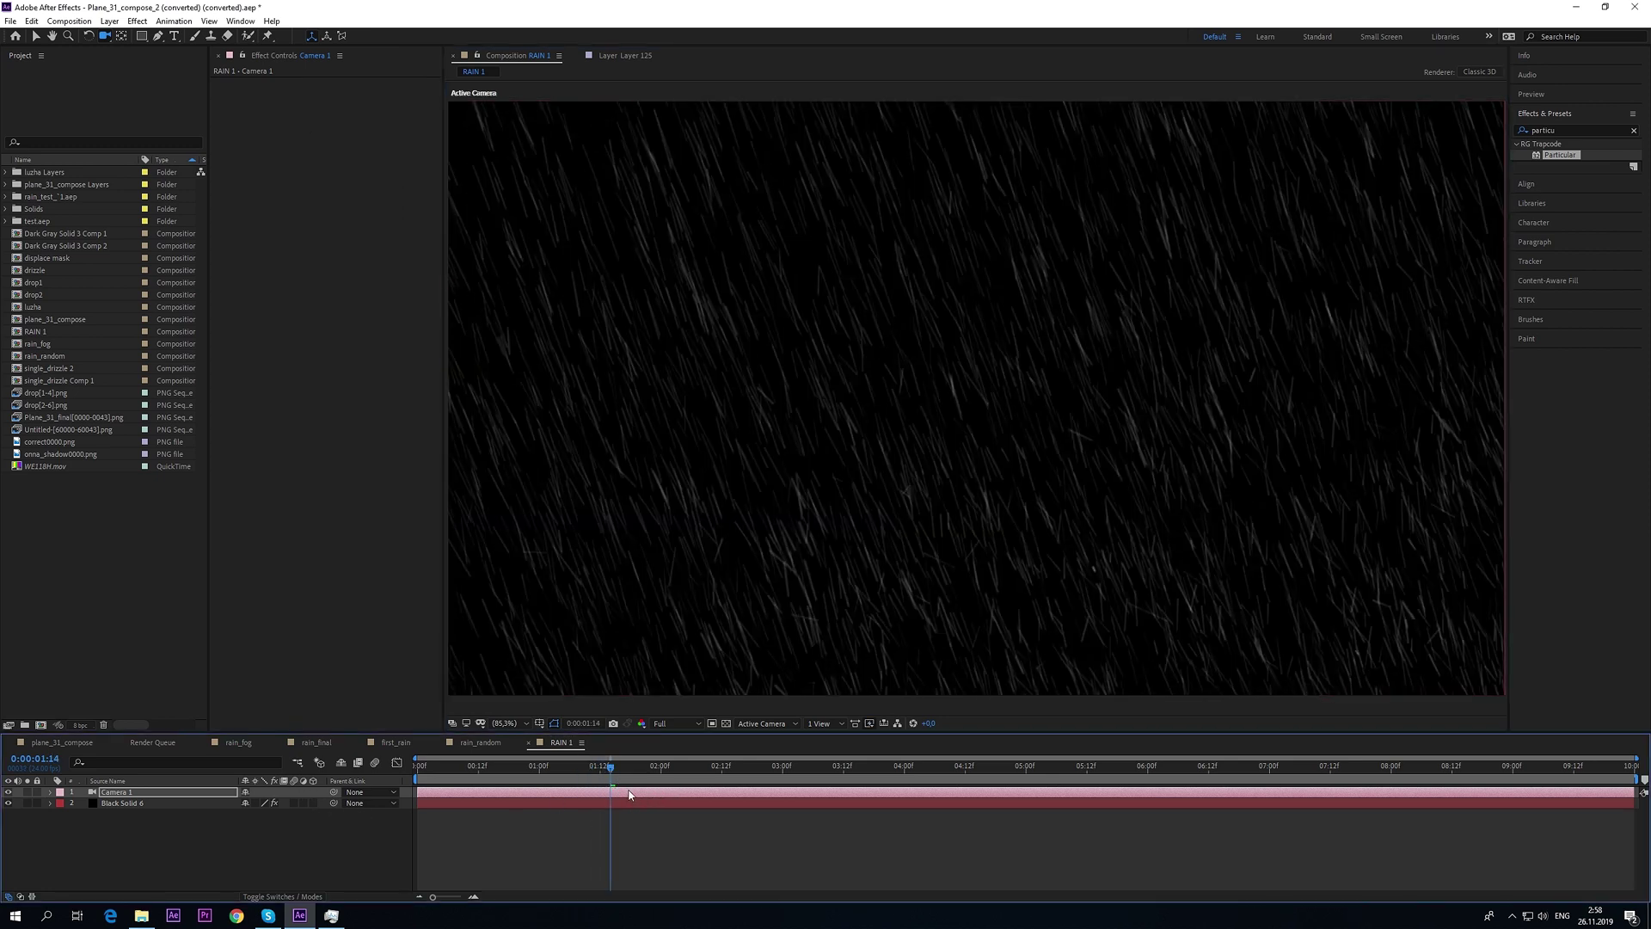
{"action": "key", "text": "v"}
{"action": "left_click", "coordinate": [343, 857]}
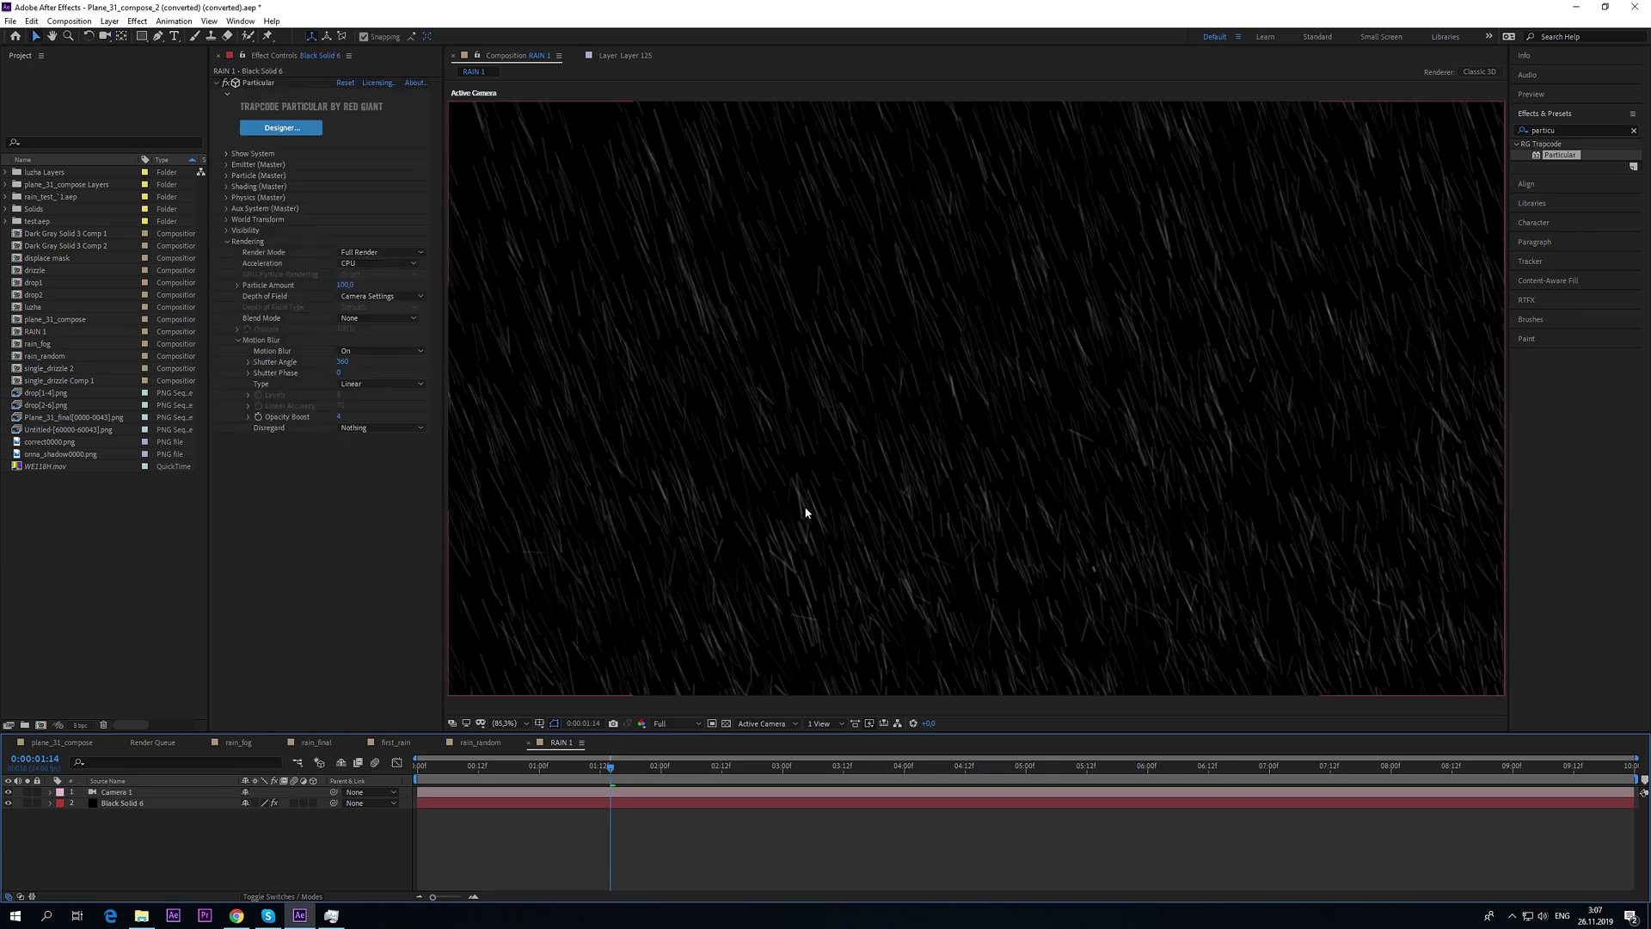
{"action": "left_click", "coordinate": [57, 332]}
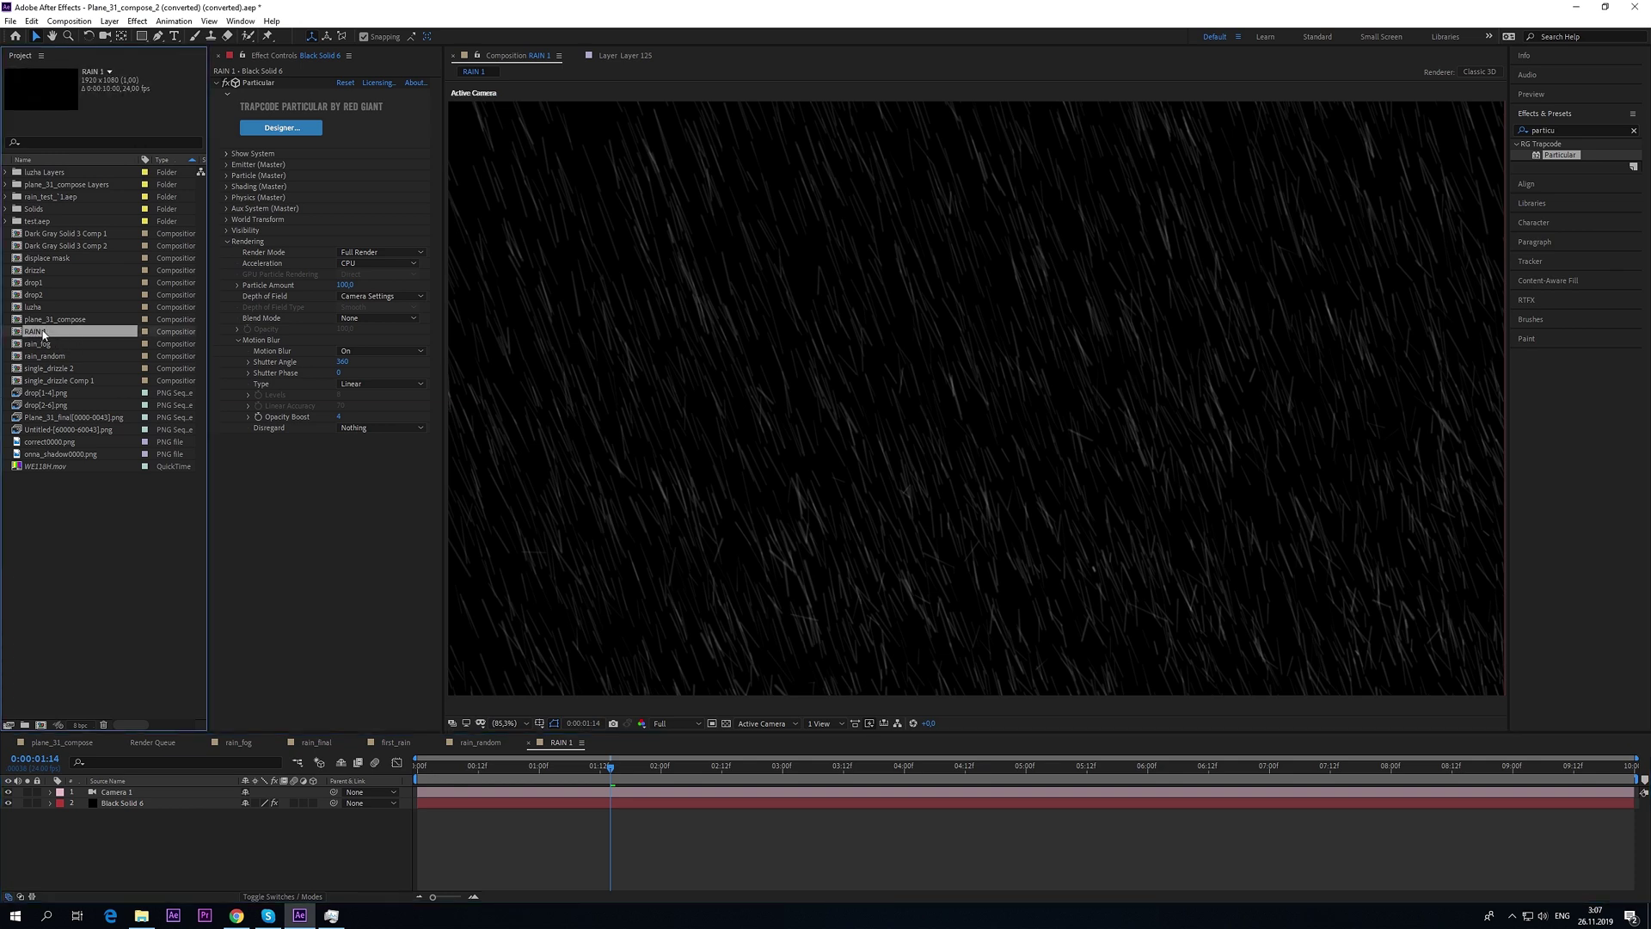
- Duplicate RAIN 1 as RAIN 2, open it, and expand Black Solid 6's Emitter settings
{"action": "key", "text": "ctrl+d"}
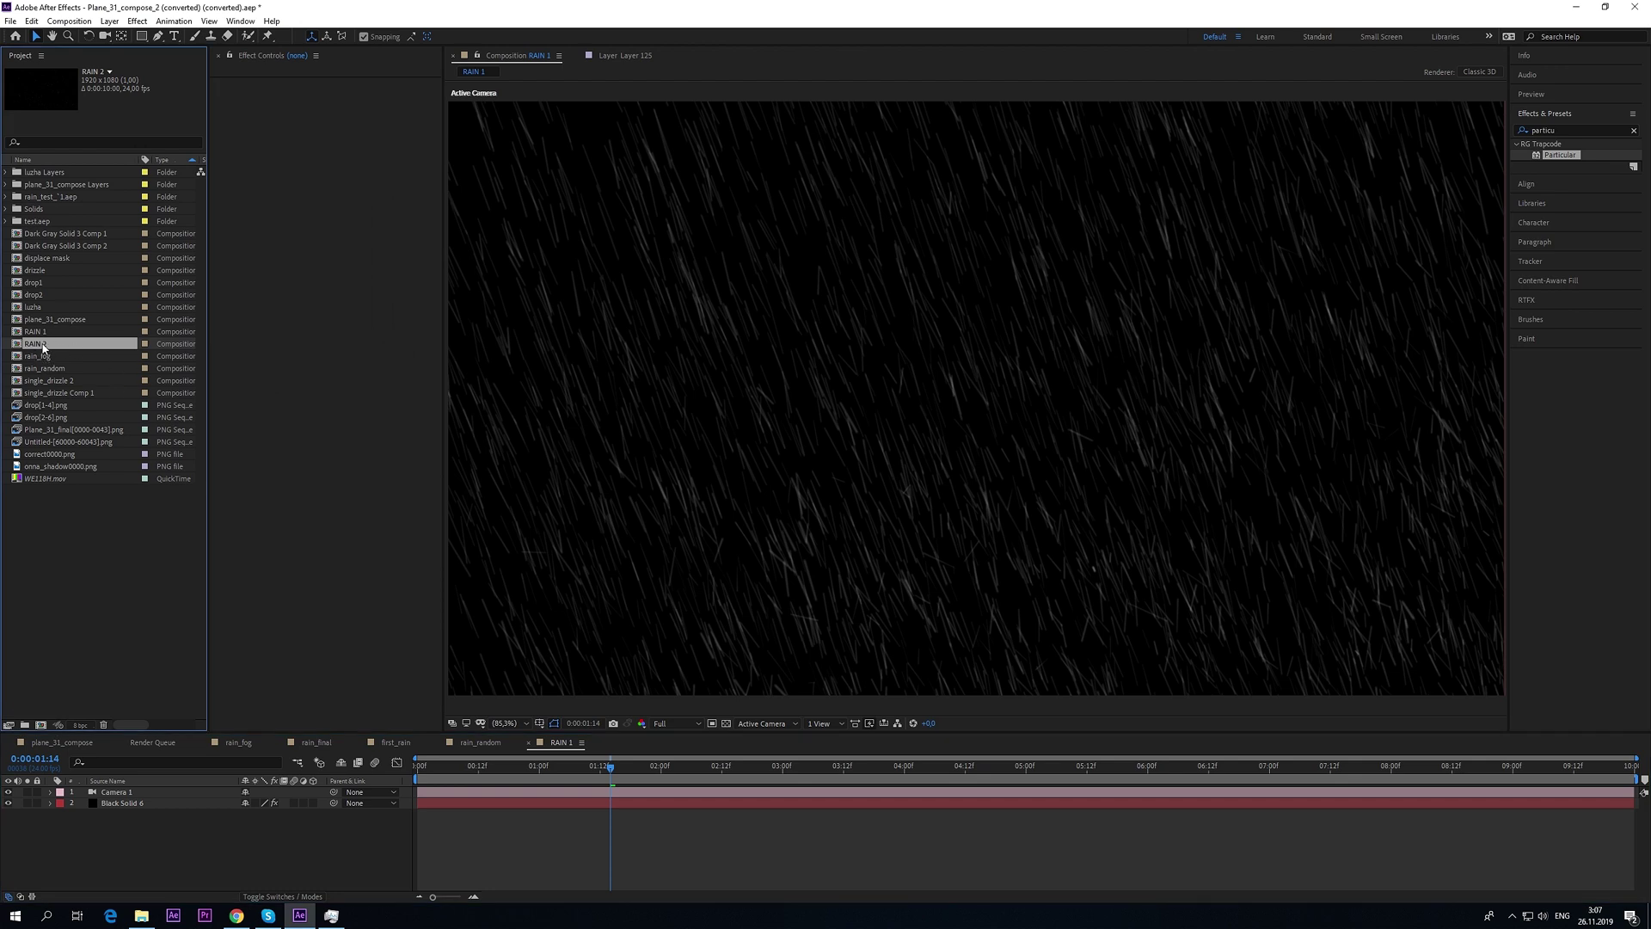
{"action": "double_click", "coordinate": [43, 346]}
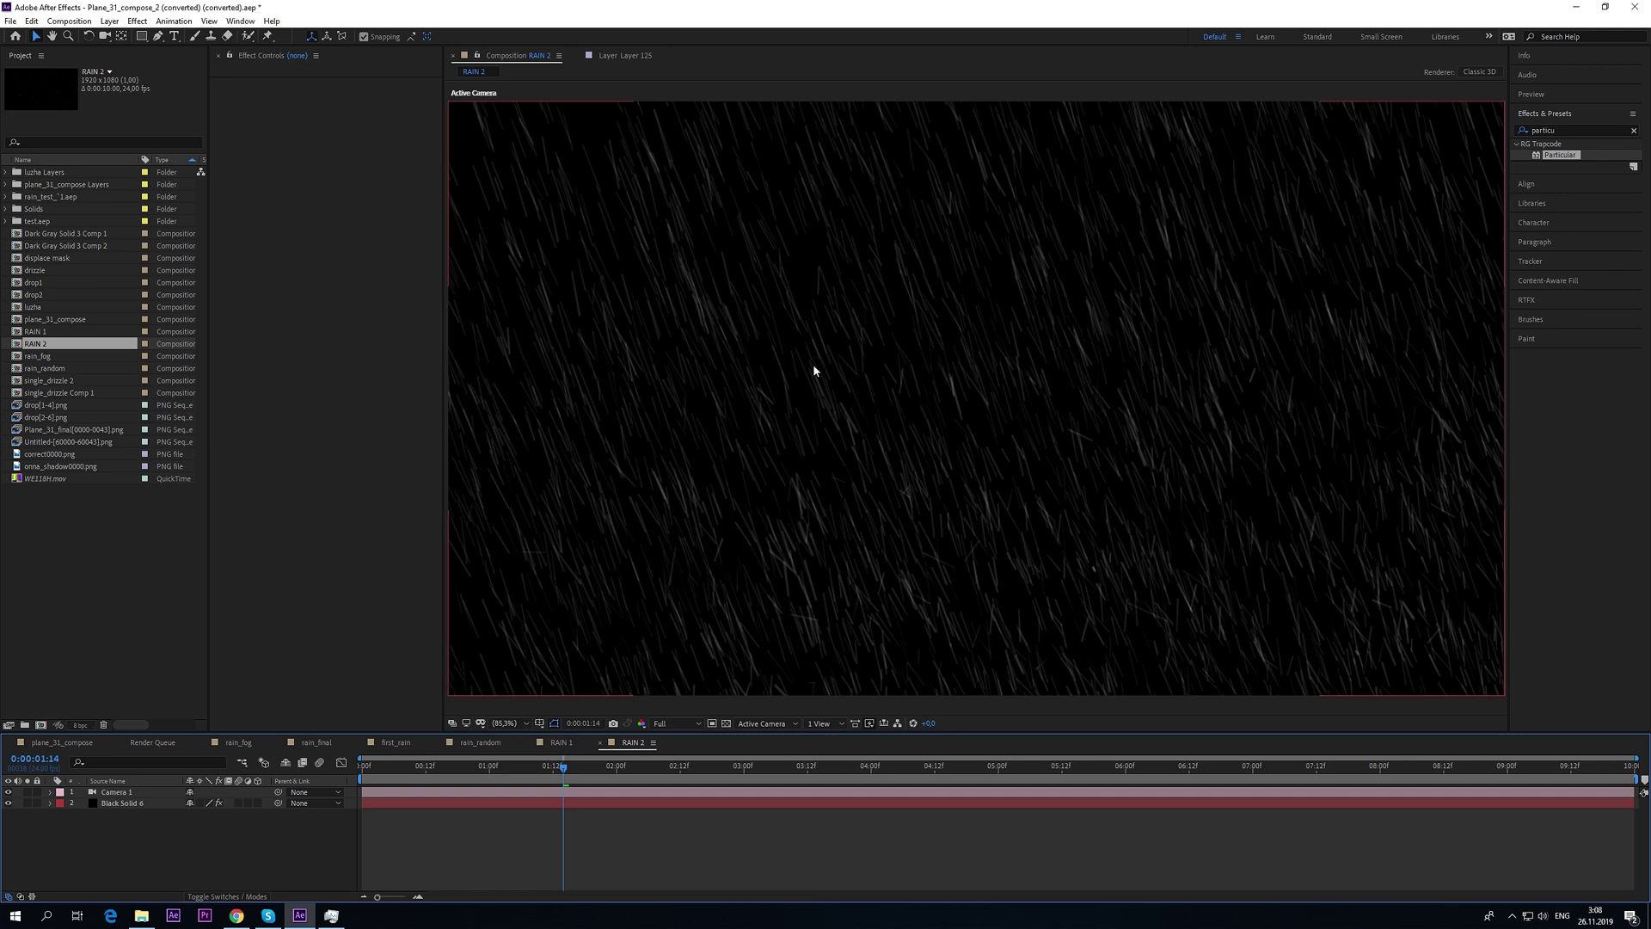
{"action": "left_click", "coordinate": [370, 804]}
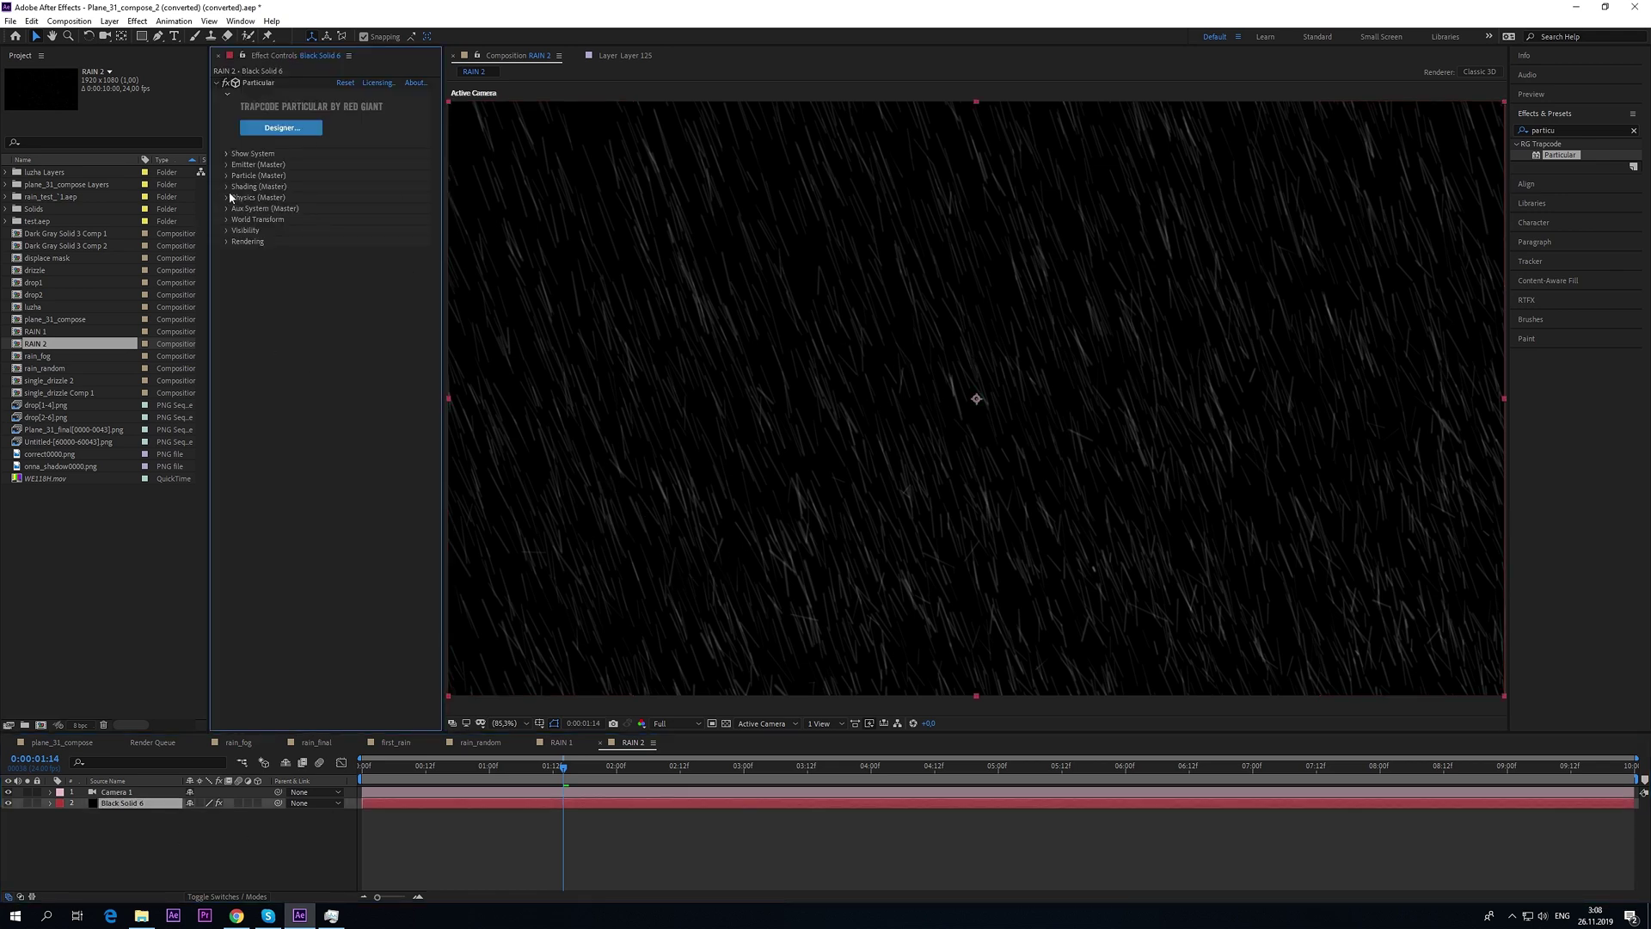
{"action": "left_click", "coordinate": [227, 165]}
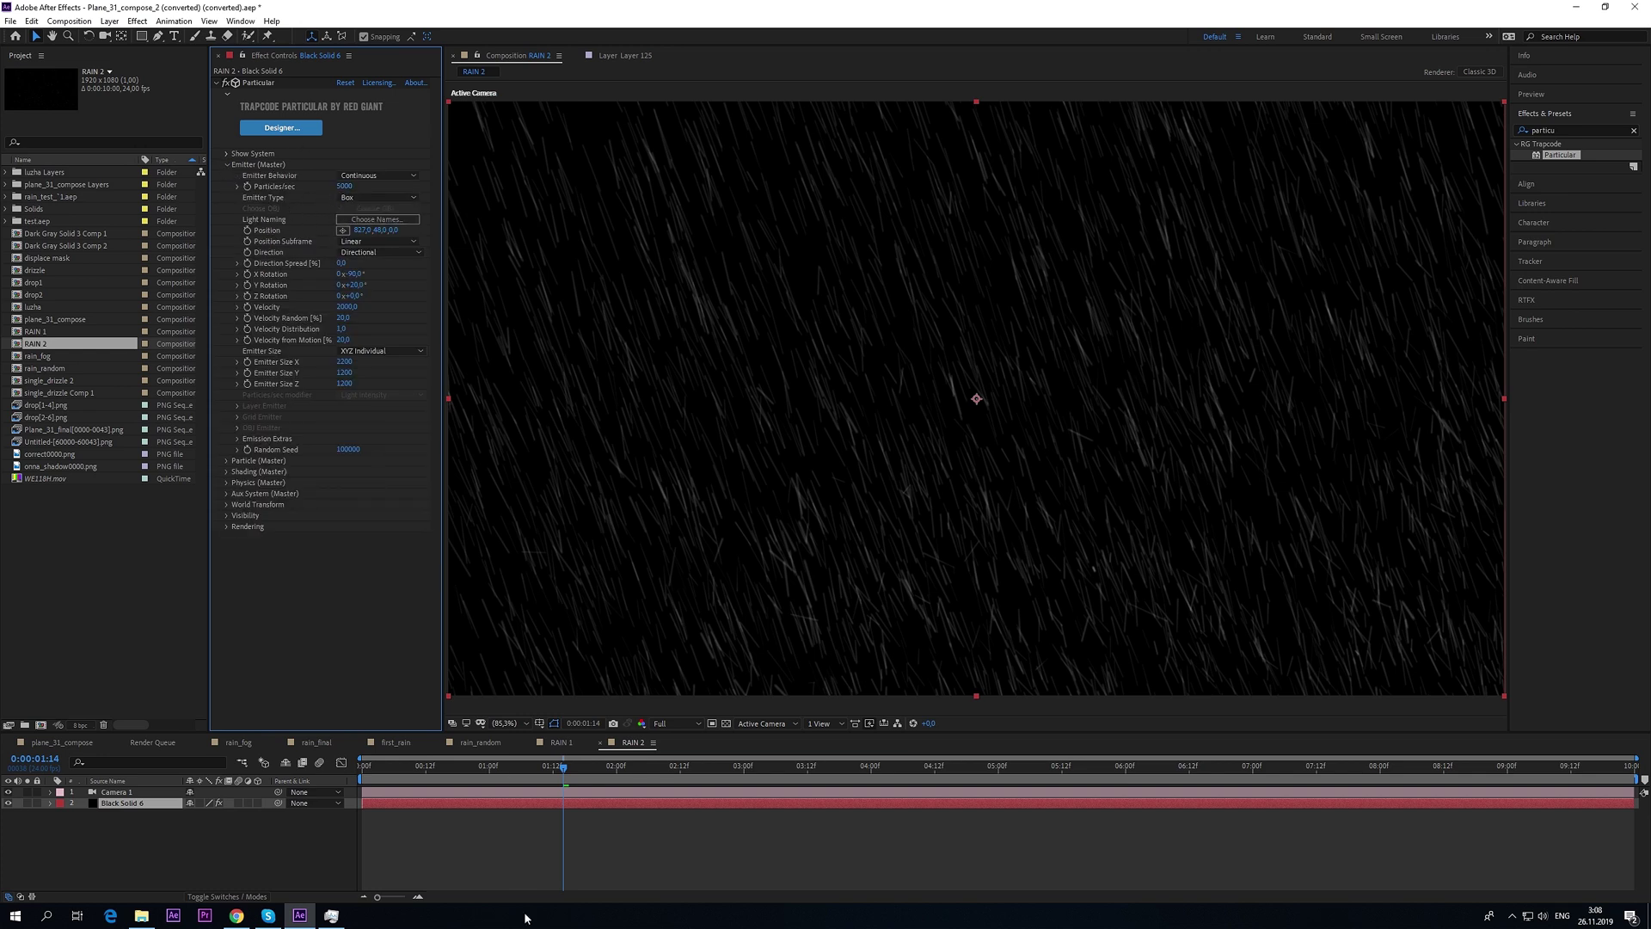
- Keyframe Particles/sec at 0 at the start and 250 at one second
{"action": "key", "text": "Home"}
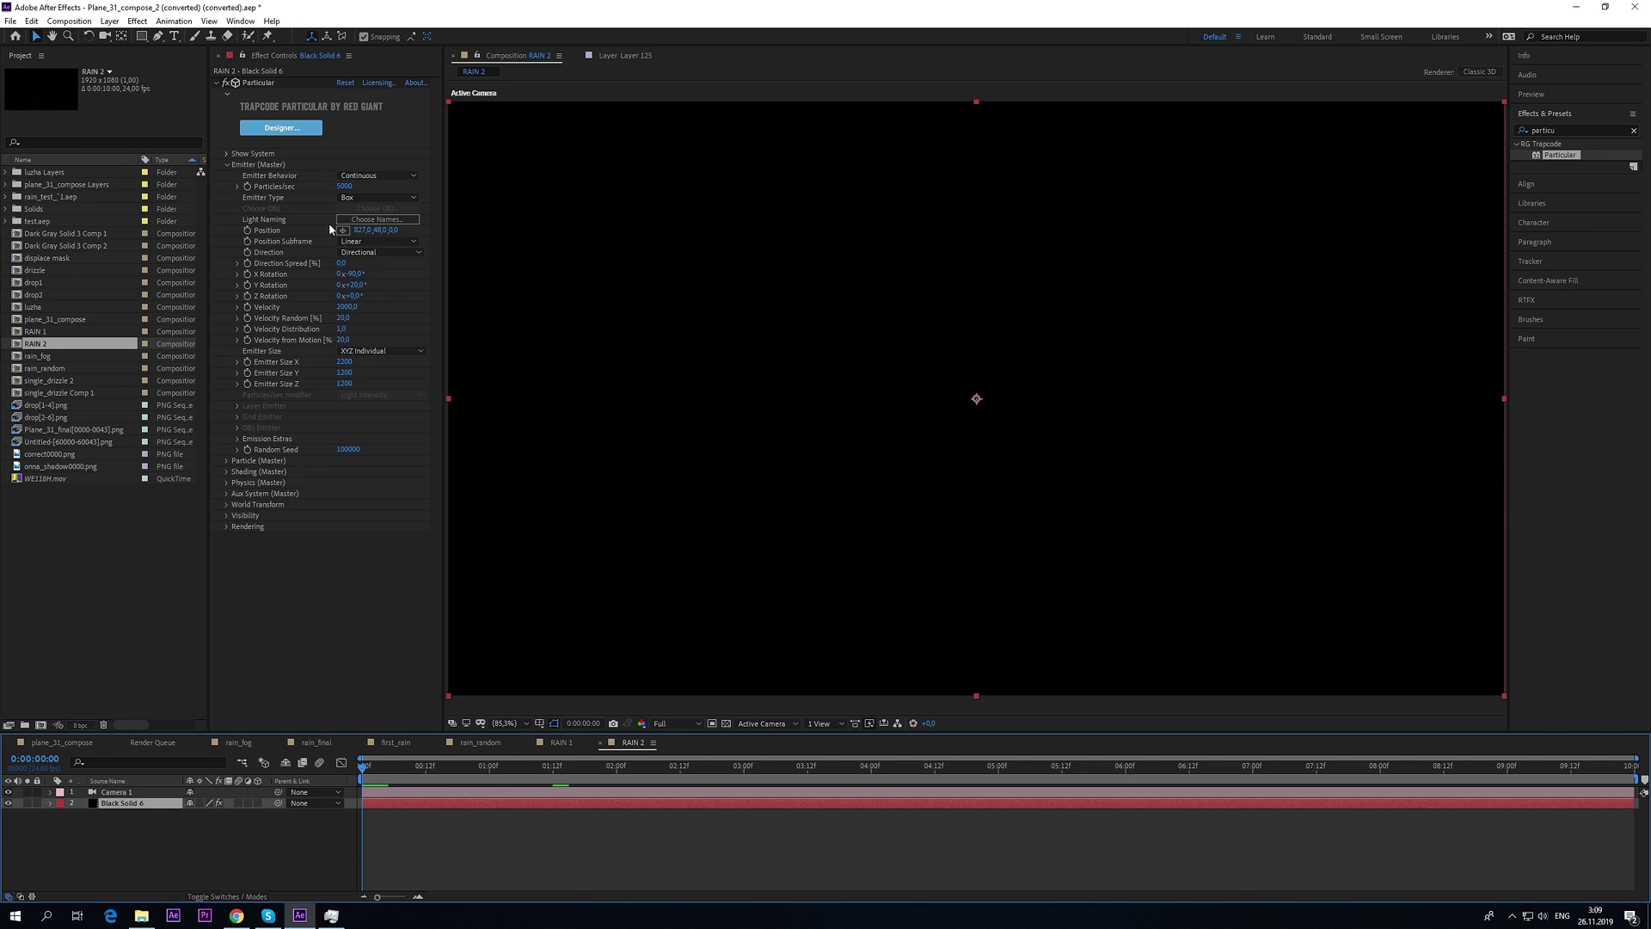
{"action": "left_click", "coordinate": [346, 187]}
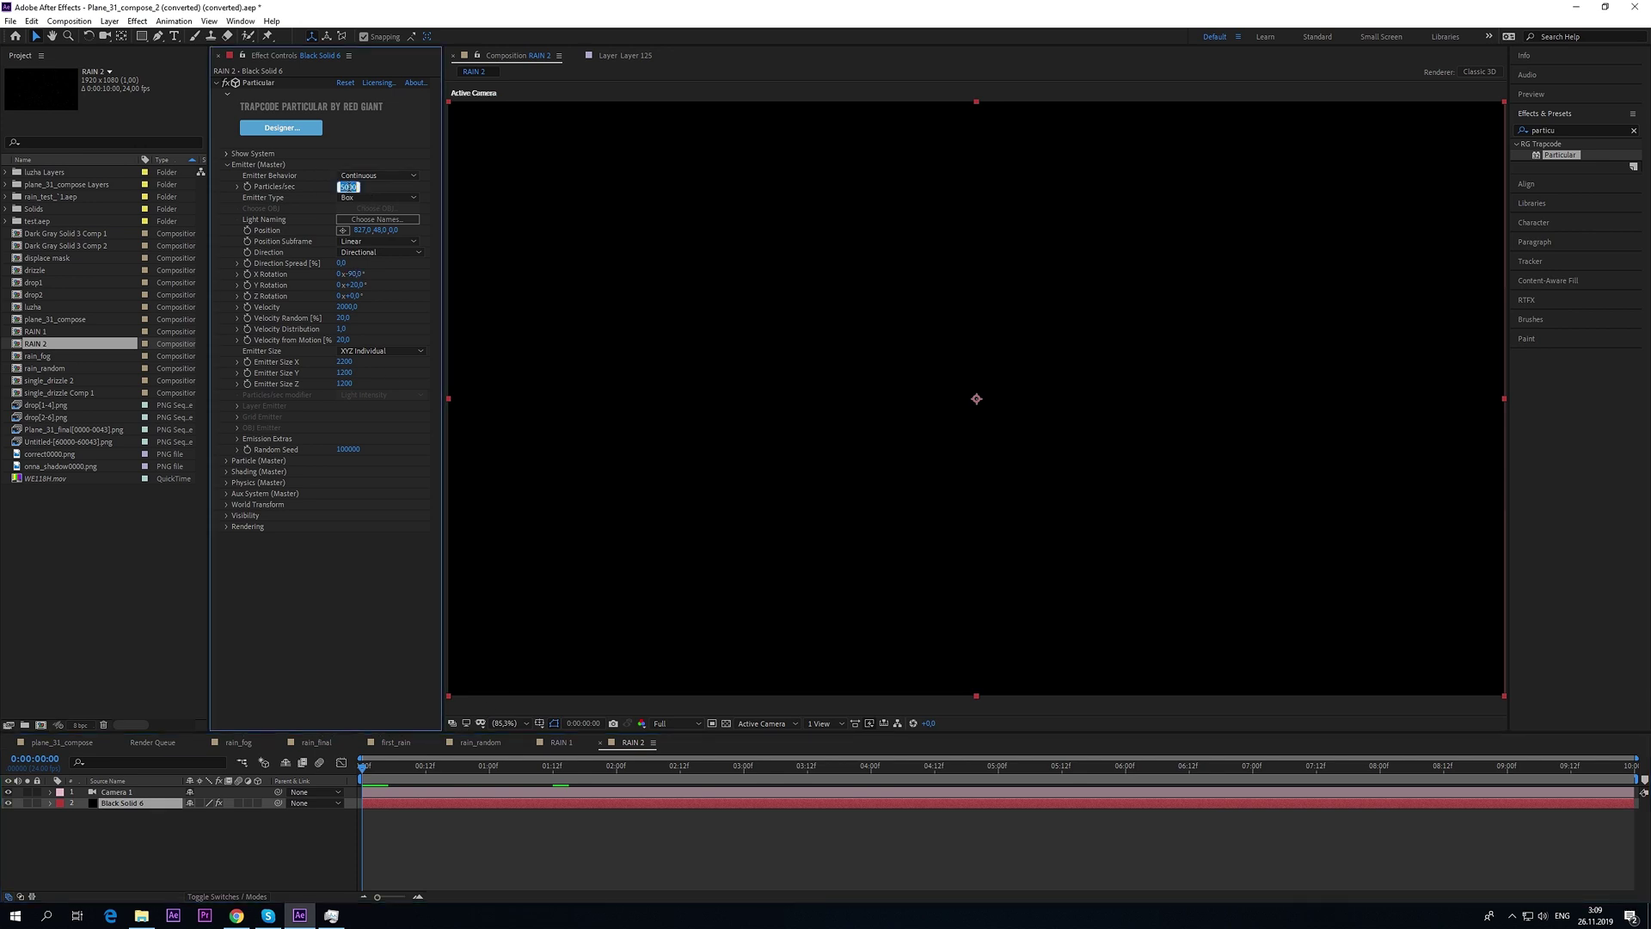
{"action": "type", "text": "0"}
{"action": "key", "text": "Return"}
{"action": "left_click", "coordinate": [247, 187]}
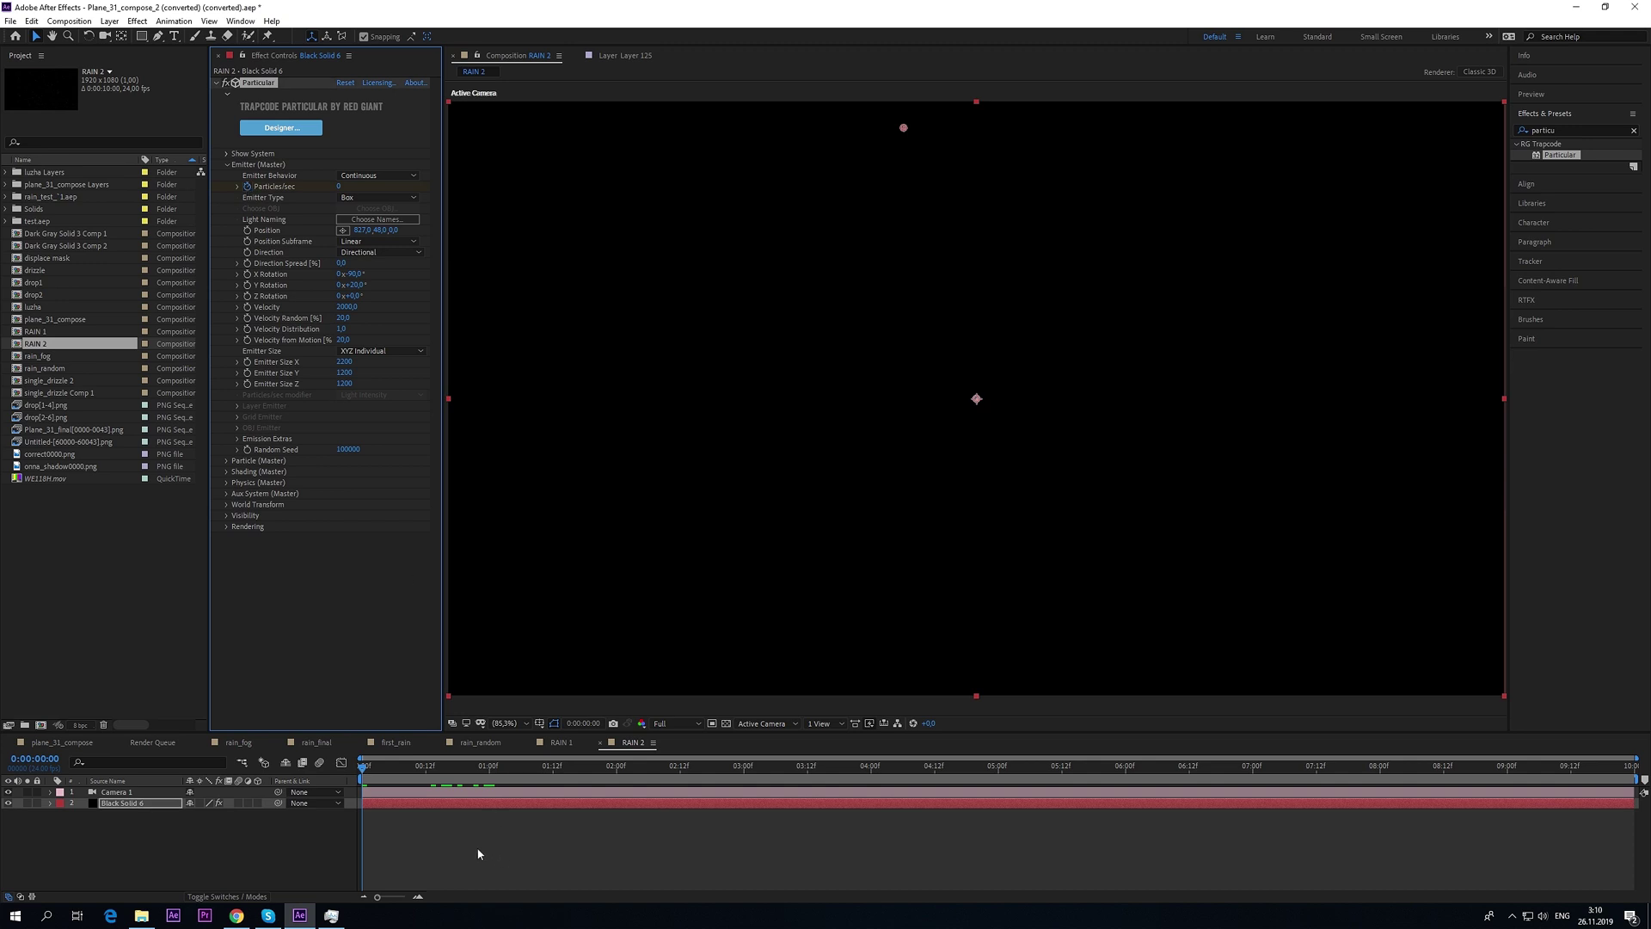
{"action": "key", "text": "u"}
{"action": "left_click", "coordinate": [488, 766]}
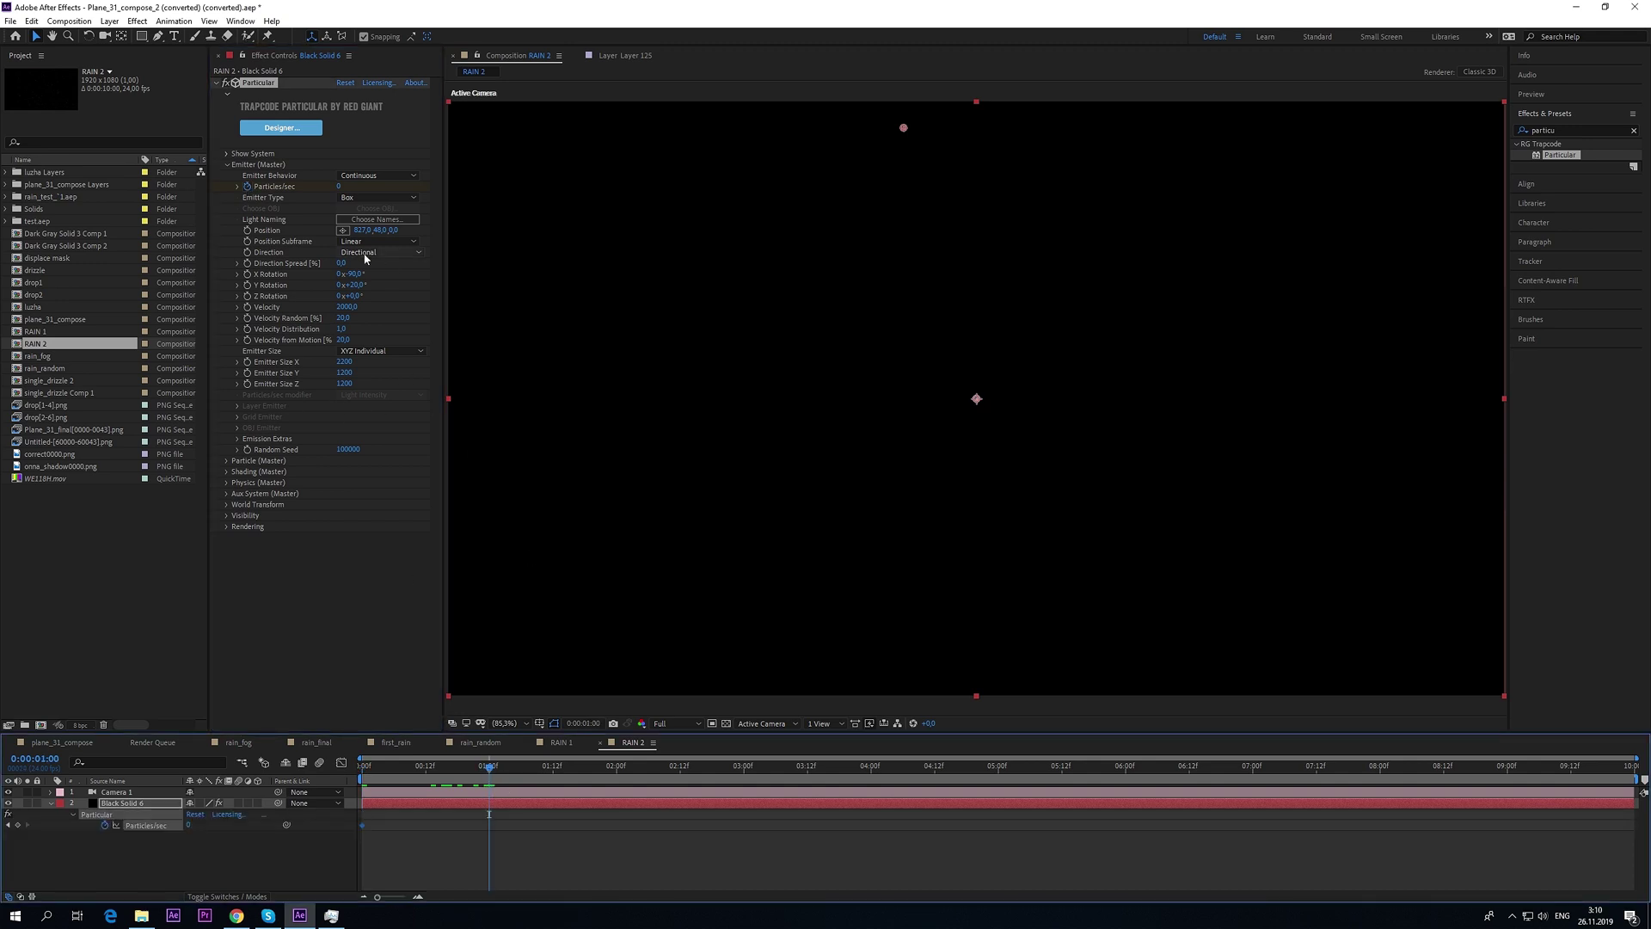
{"action": "left_click", "coordinate": [342, 187]}
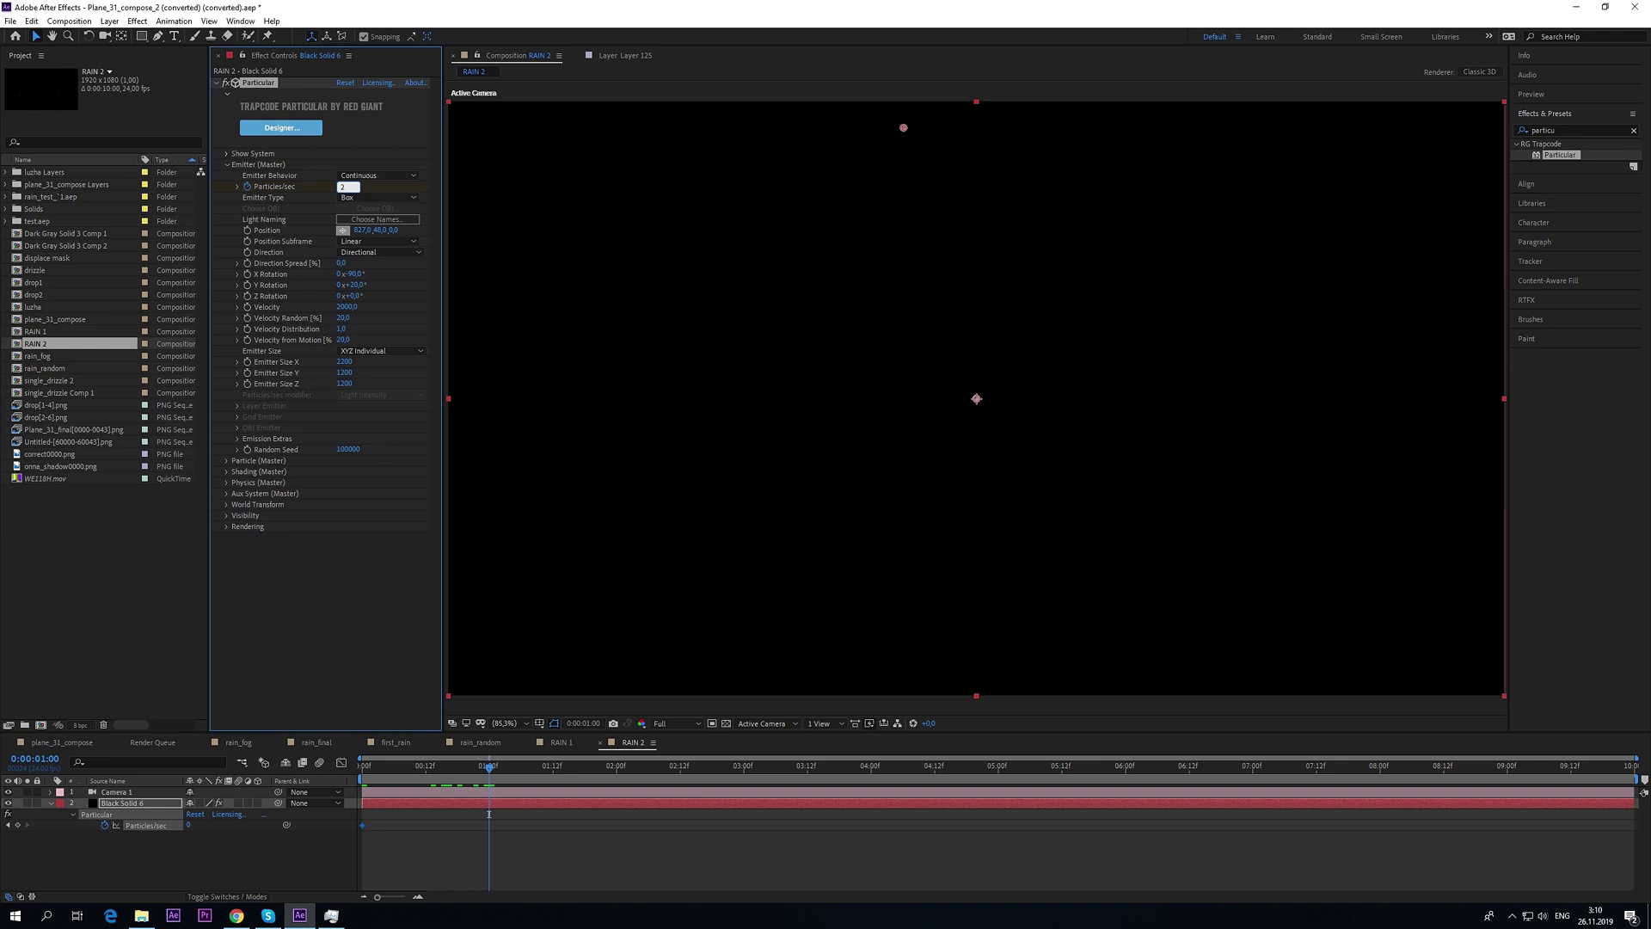
{"action": "type", "text": "250"}
{"action": "key", "text": "Return"}
- Add a Particles/sec keyframe at two seconds and drop it to 0 at 0:00:02:14
{"action": "left_click_drag", "start_coordinate": [547, 767], "coordinate": [617, 783]}
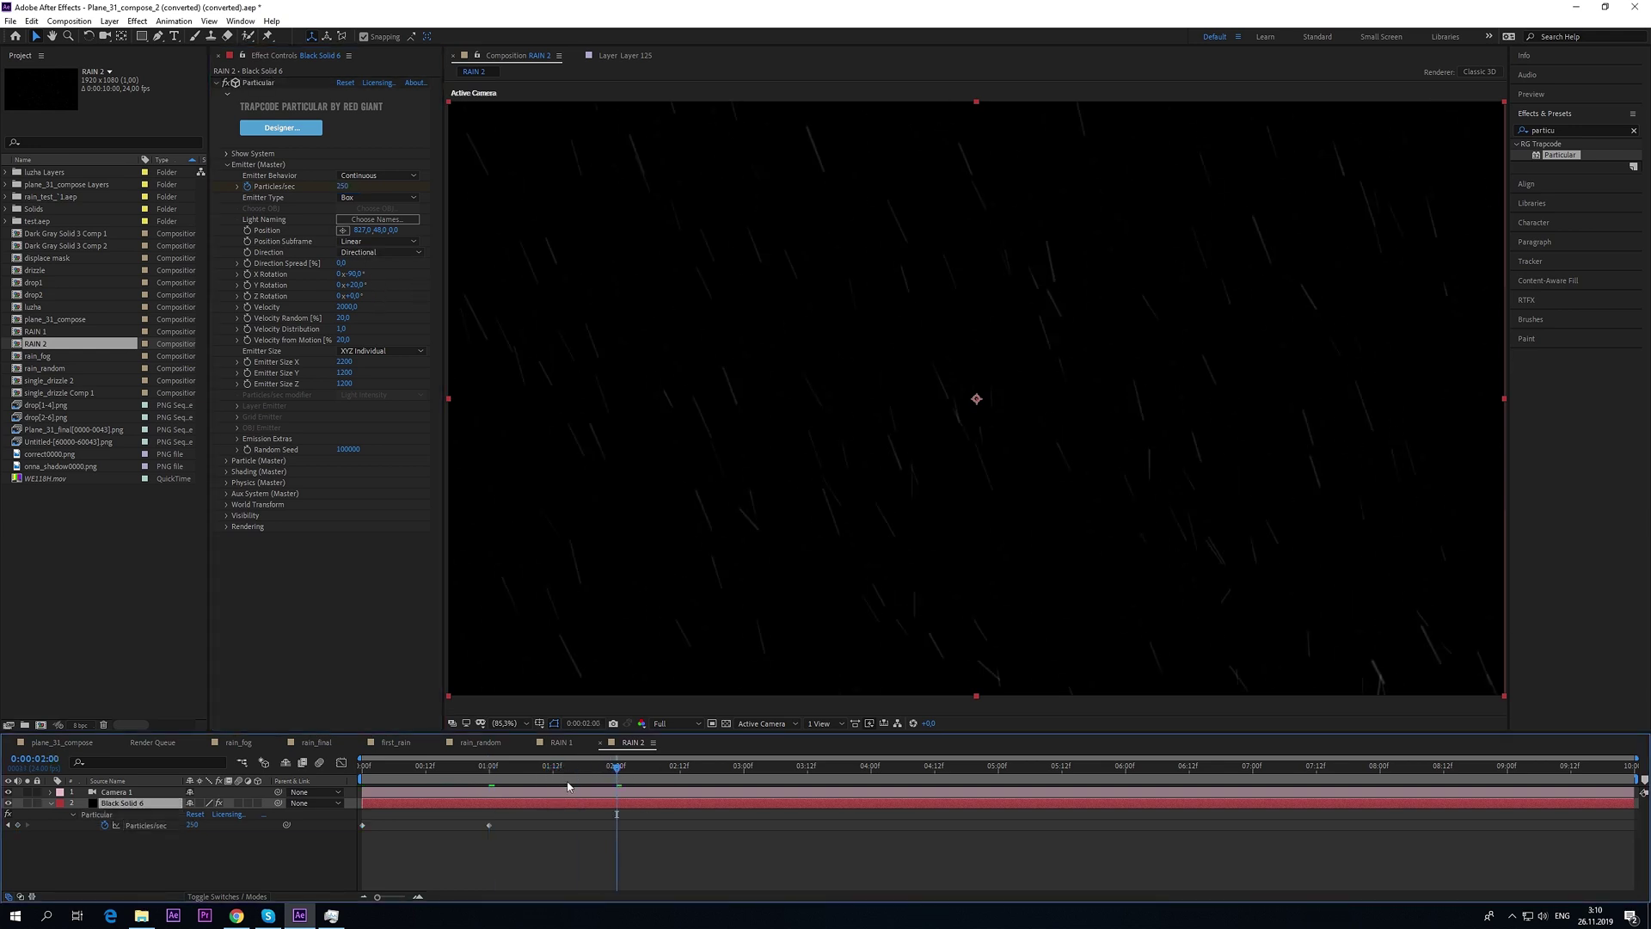
{"action": "left_click", "coordinate": [18, 825]}
{"action": "left_click", "coordinate": [666, 767]}
{"action": "left_click_drag", "start_coordinate": [669, 768], "coordinate": [689, 779]}
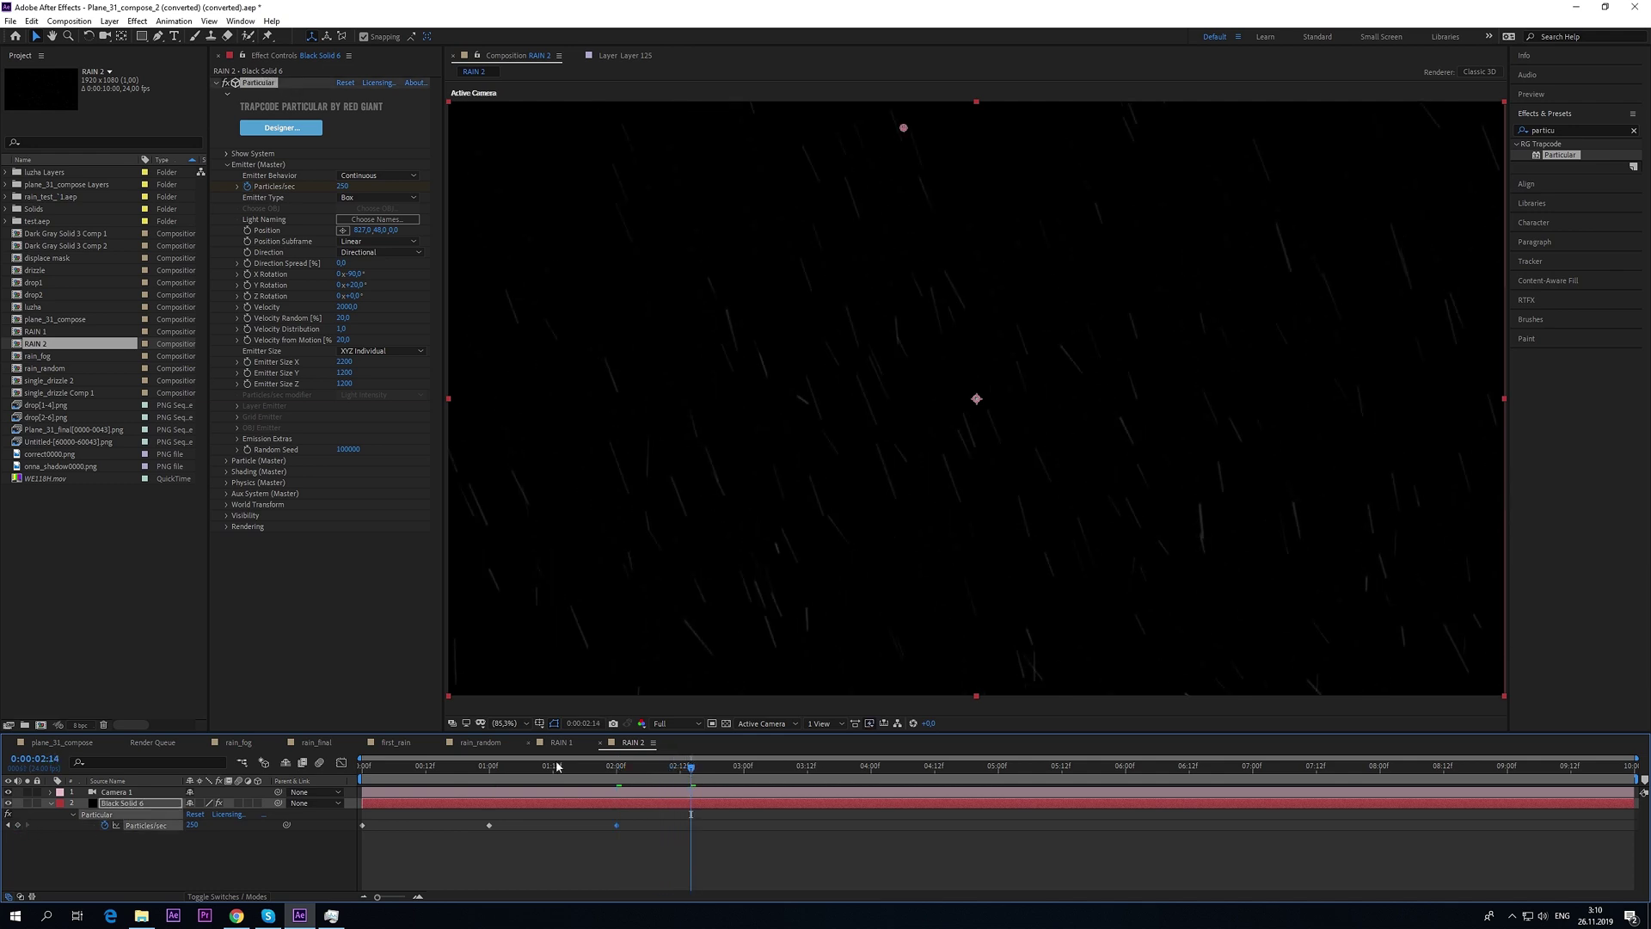
{"action": "left_click", "coordinate": [343, 187]}
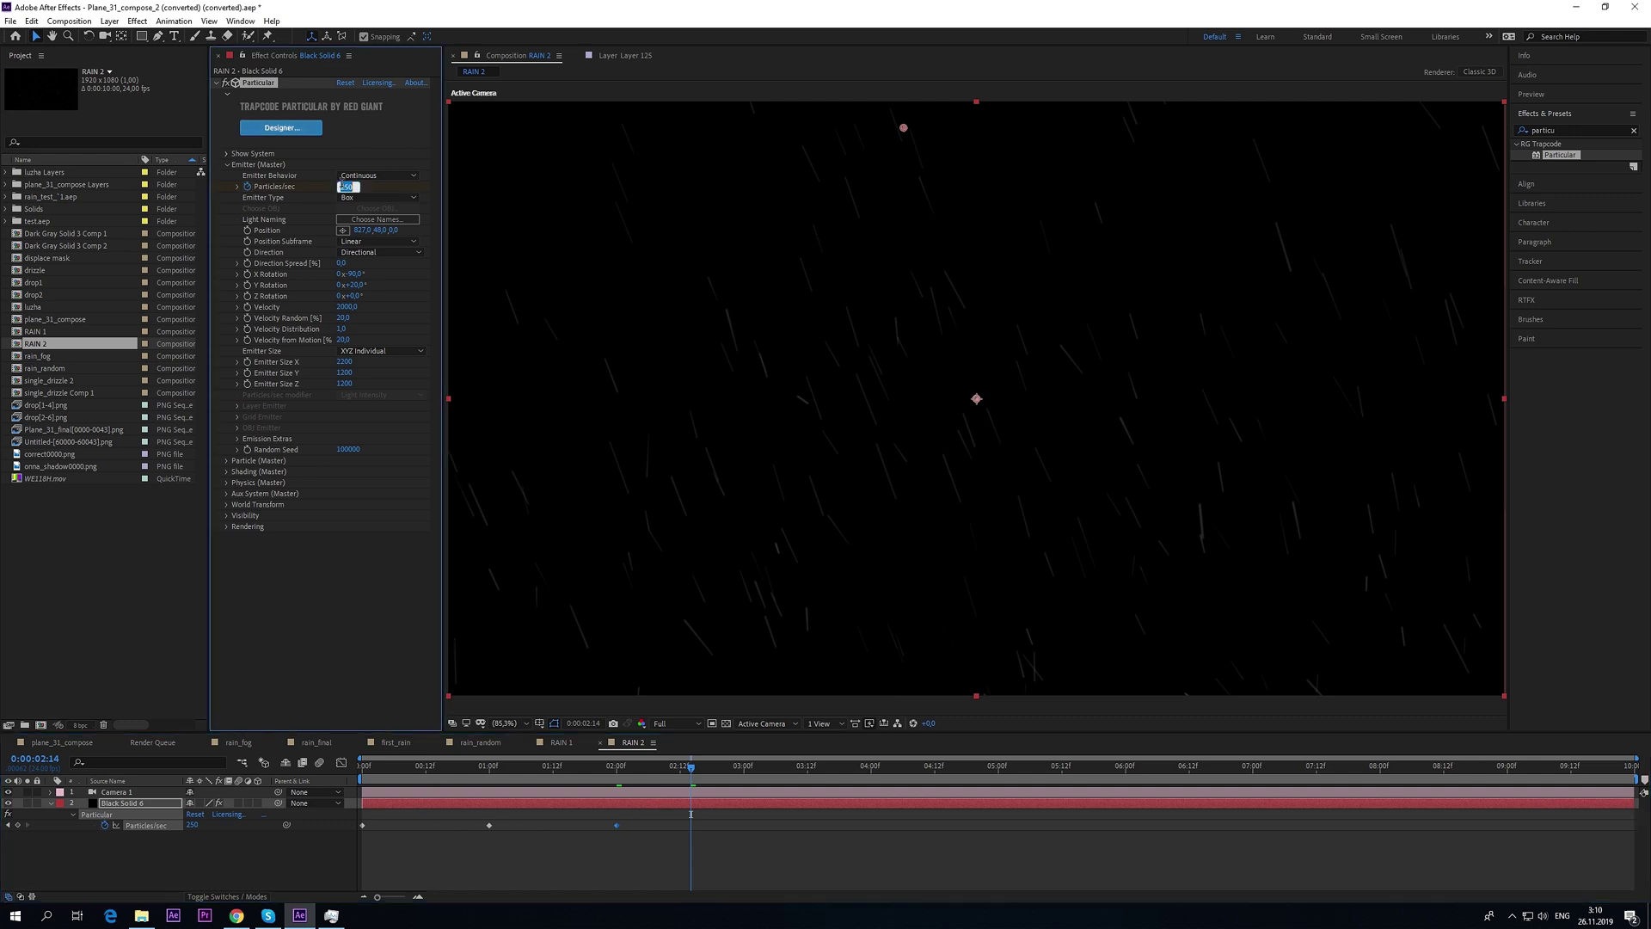
{"action": "type", "text": "0"}
{"action": "key", "text": "Return"}
- Preview the rain from the start, then set Velocity to 1000
{"action": "key", "text": "Home"}
{"action": "key", "text": "space"}
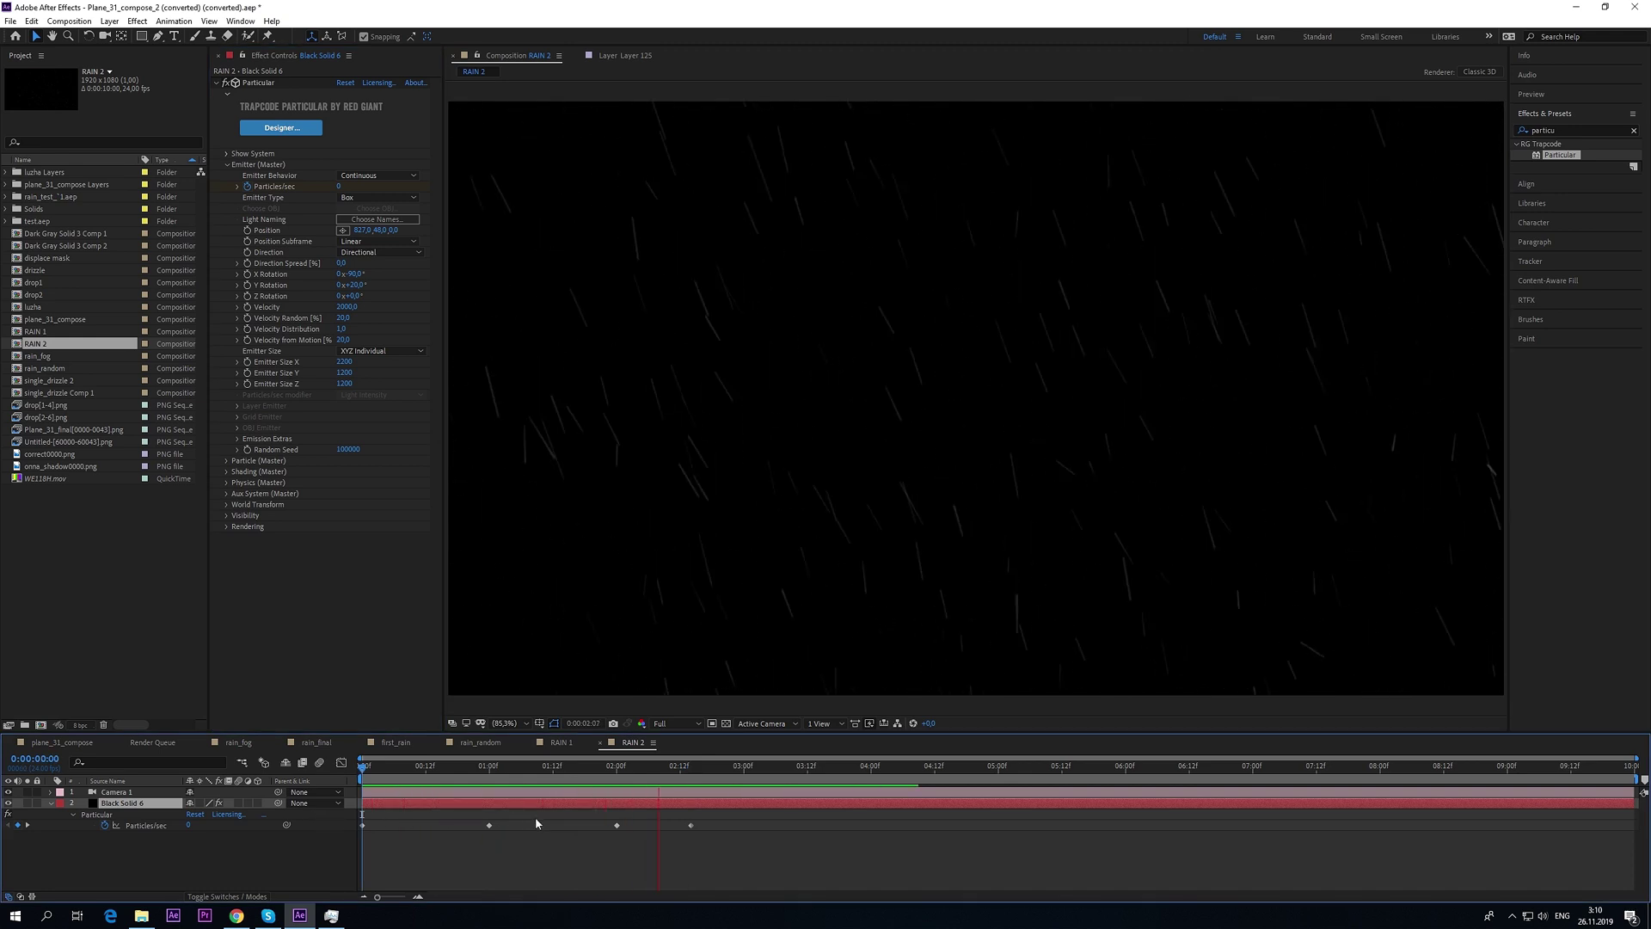
{"action": "key", "text": "space"}
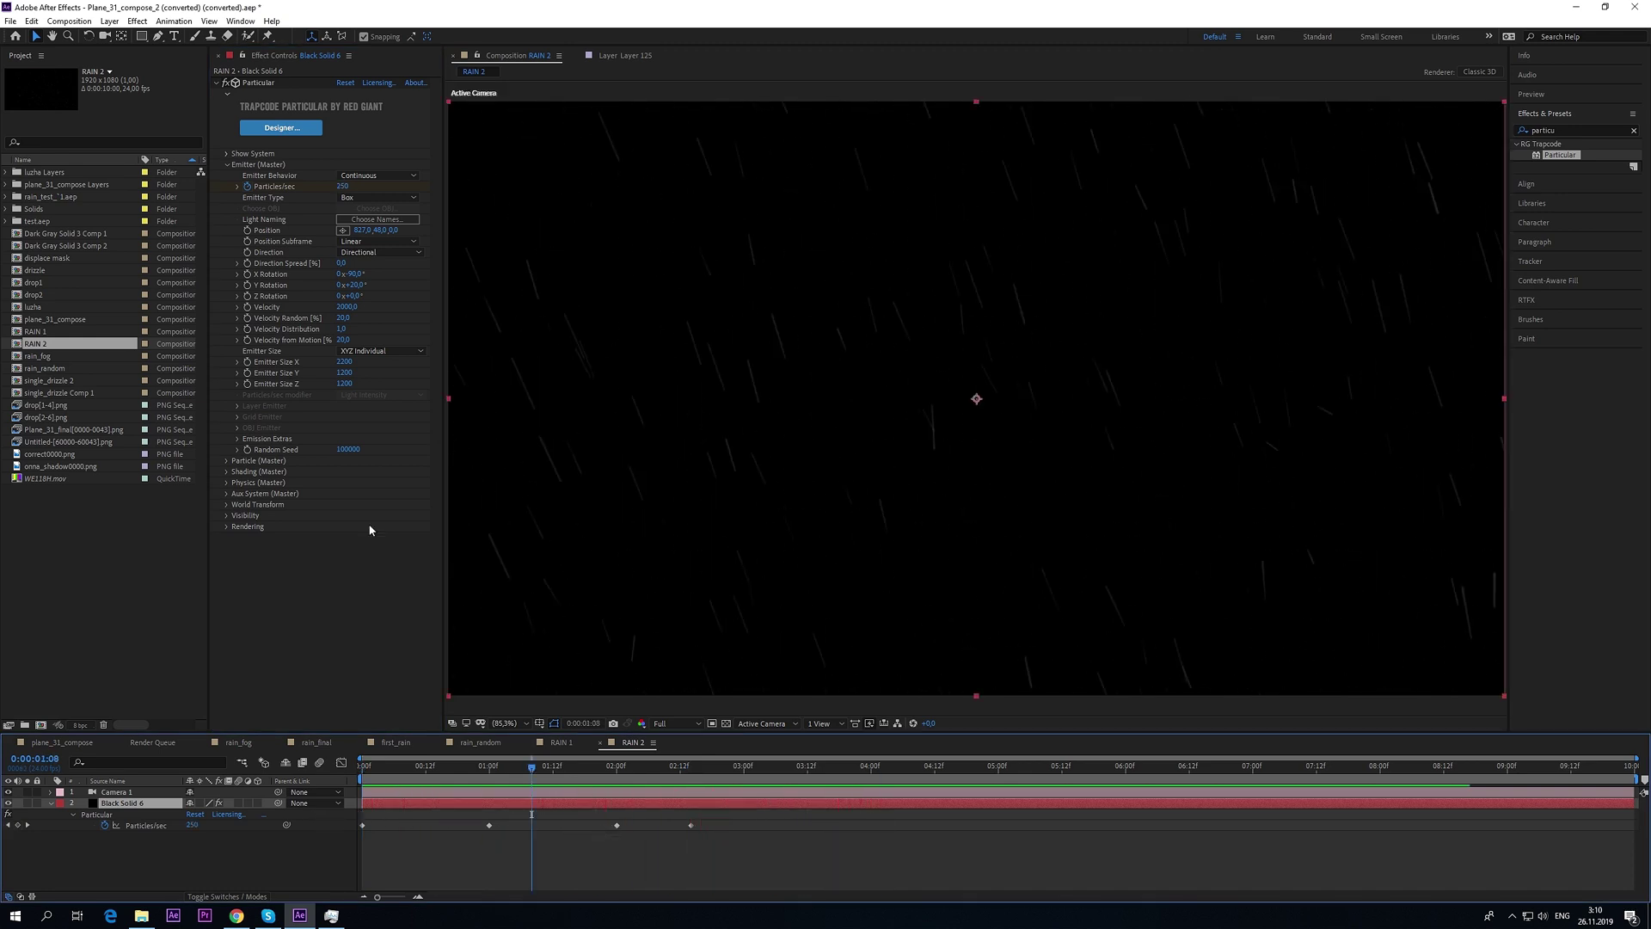
{"action": "left_click", "coordinate": [346, 307]}
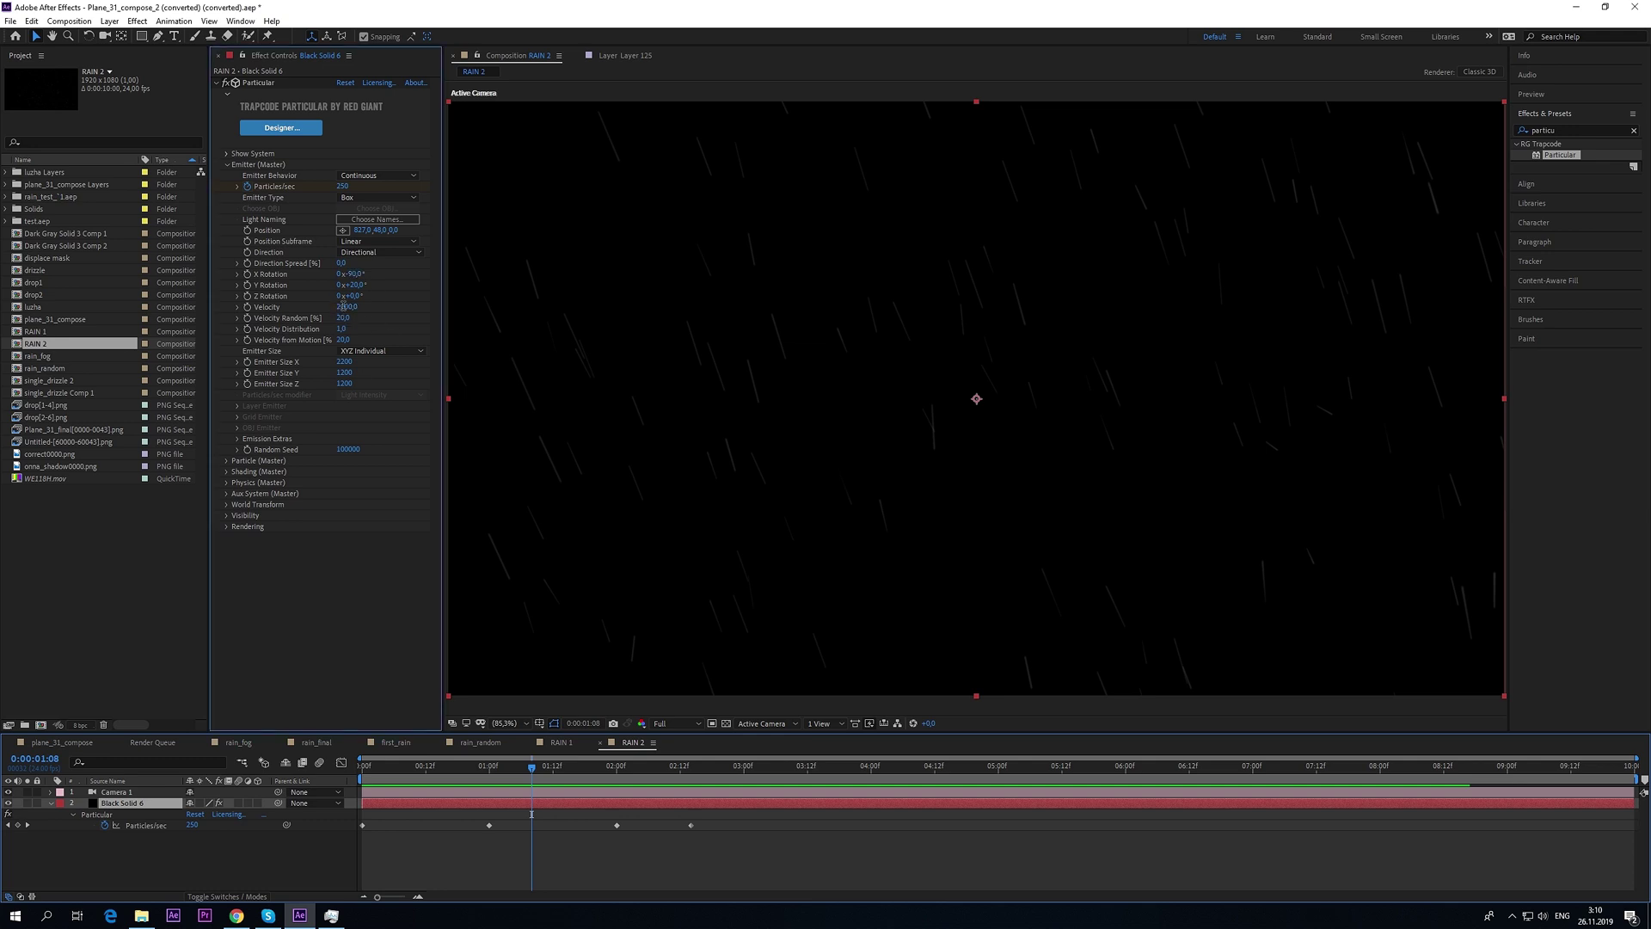
{"action": "type", "text": "1"}
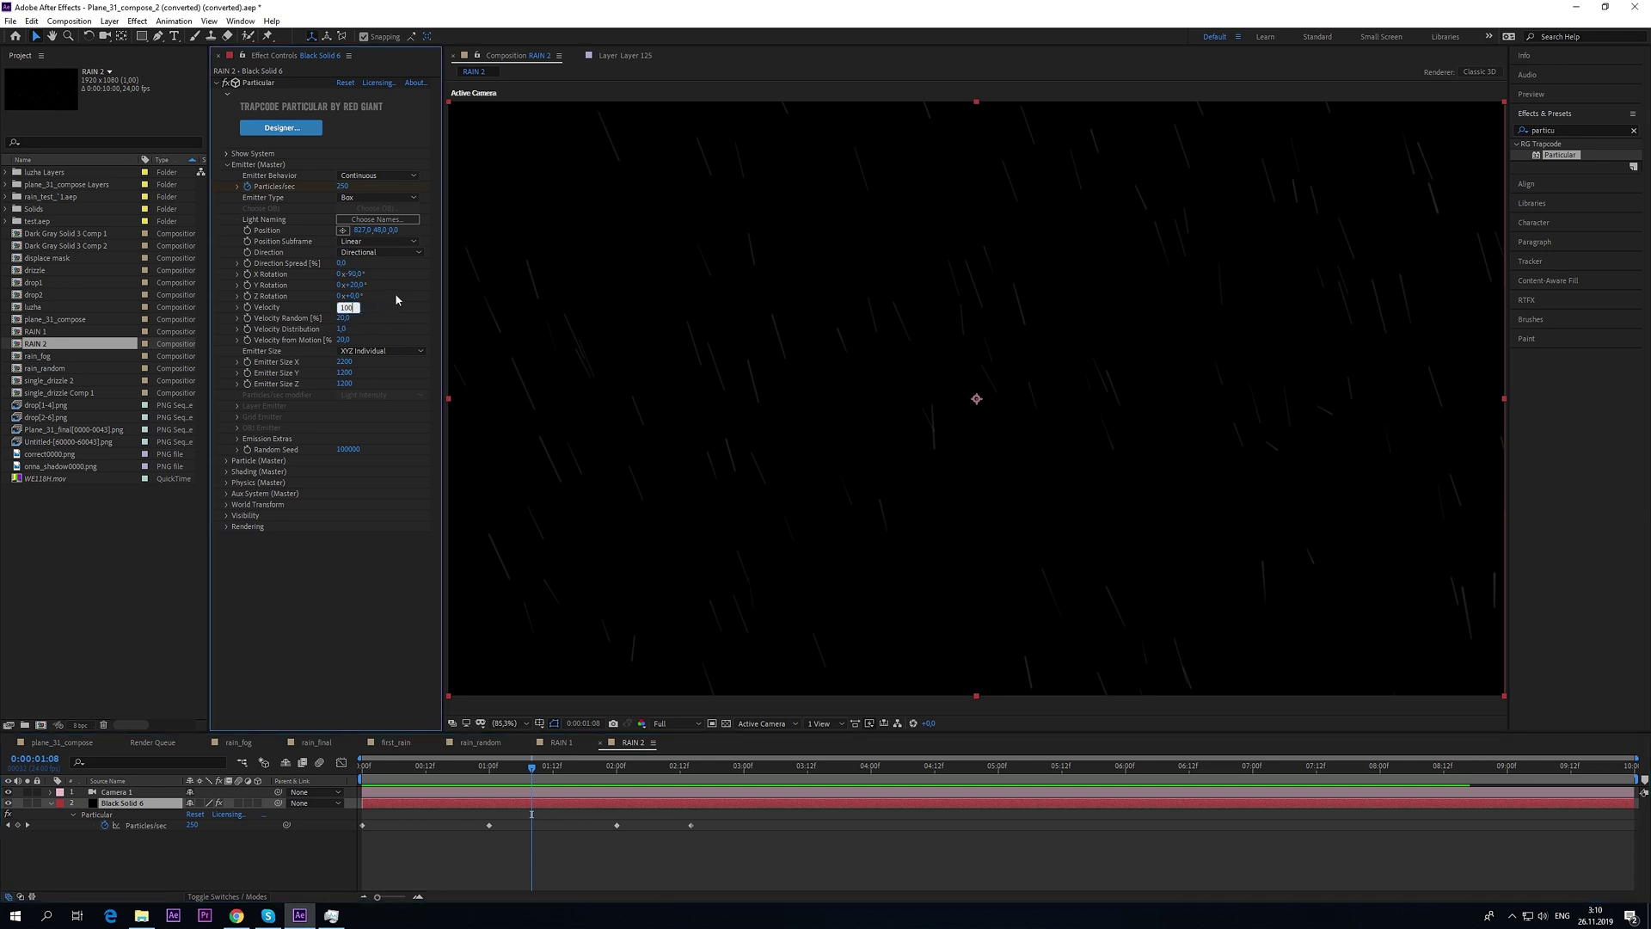
{"action": "key", "text": "Return"}
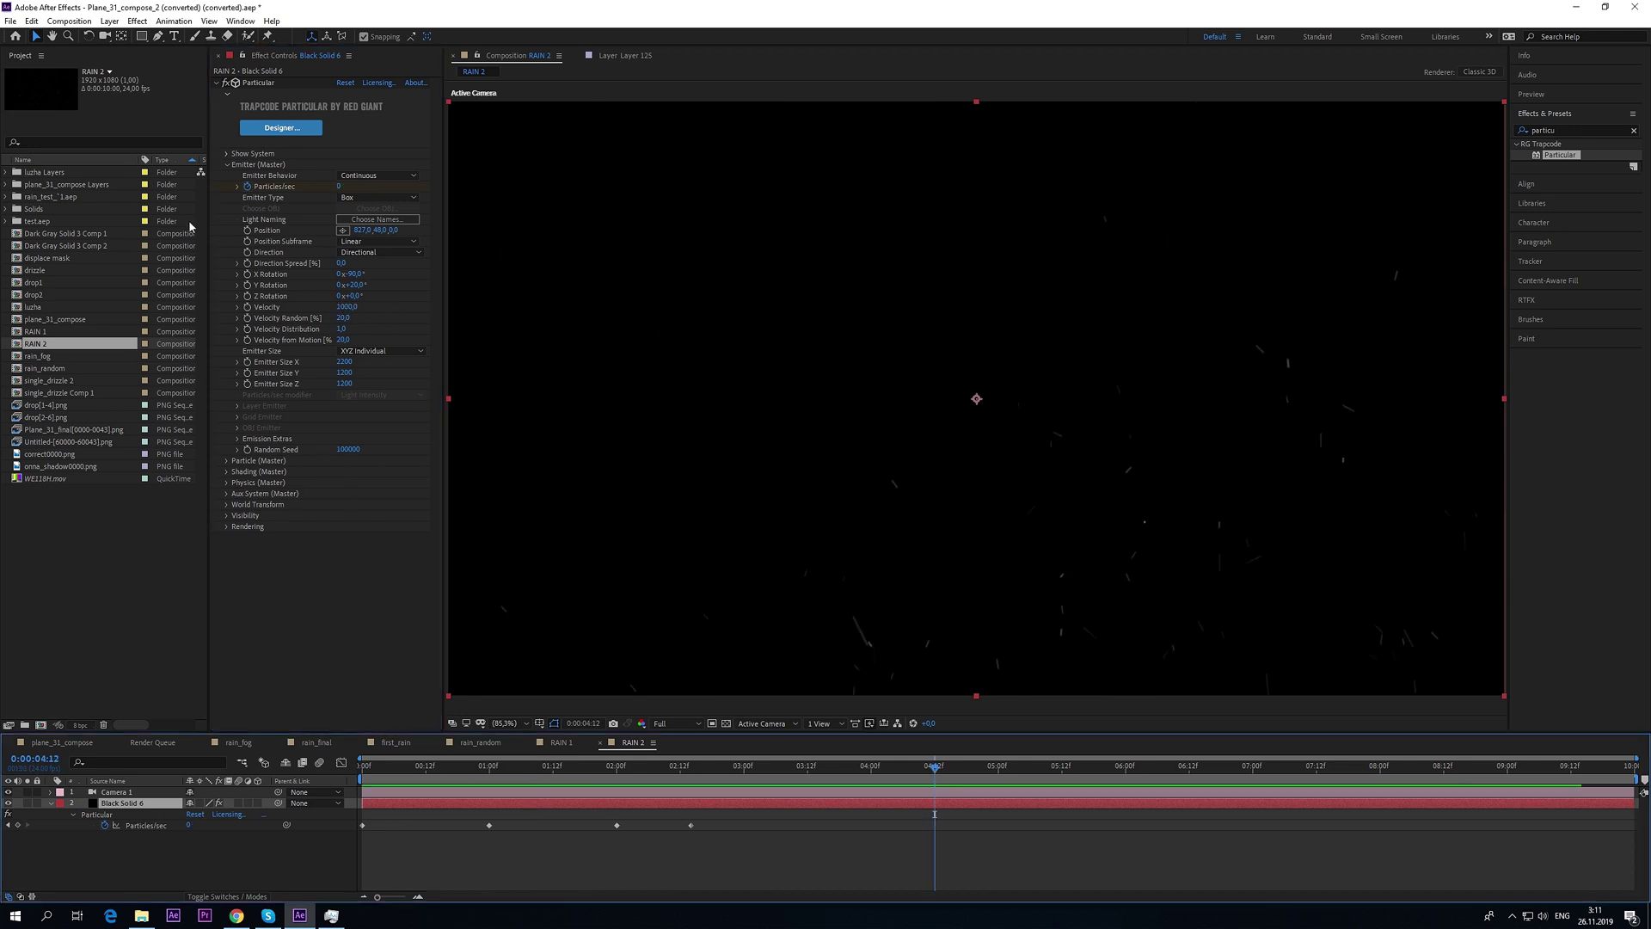
- Set the Particle (Master) Size to 1.5
{"action": "left_click", "coordinate": [227, 164]}
{"action": "left_click", "coordinate": [227, 176]}
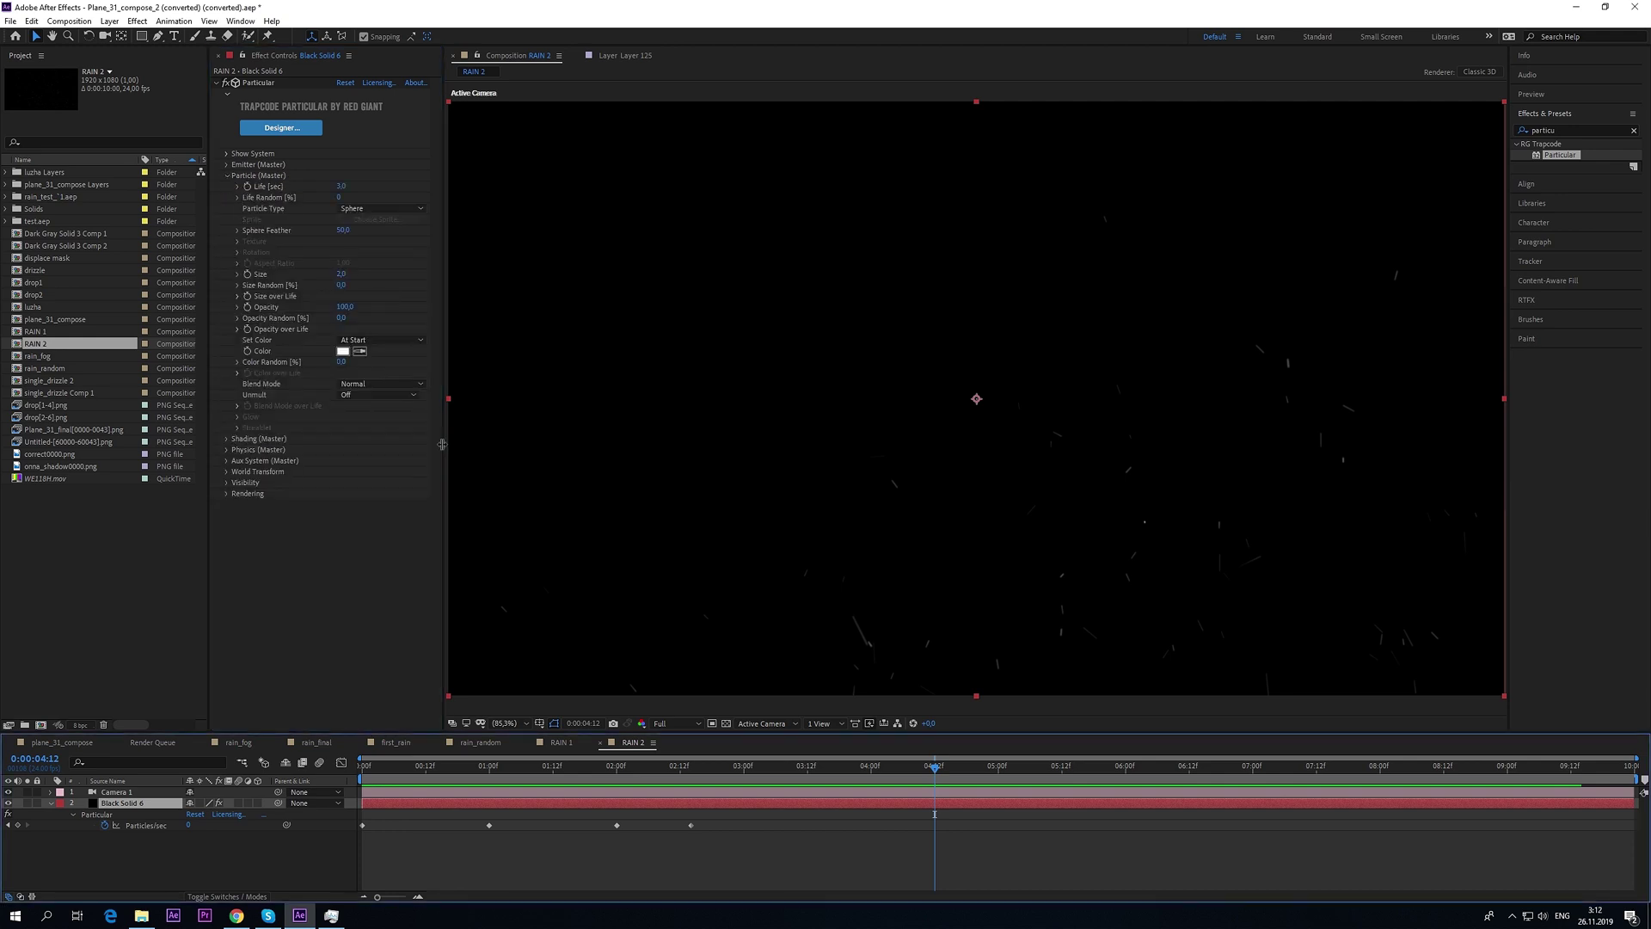
{"action": "left_click", "coordinate": [342, 274]}
{"action": "type", "text": "1"}
{"action": "key", "text": "Return"}
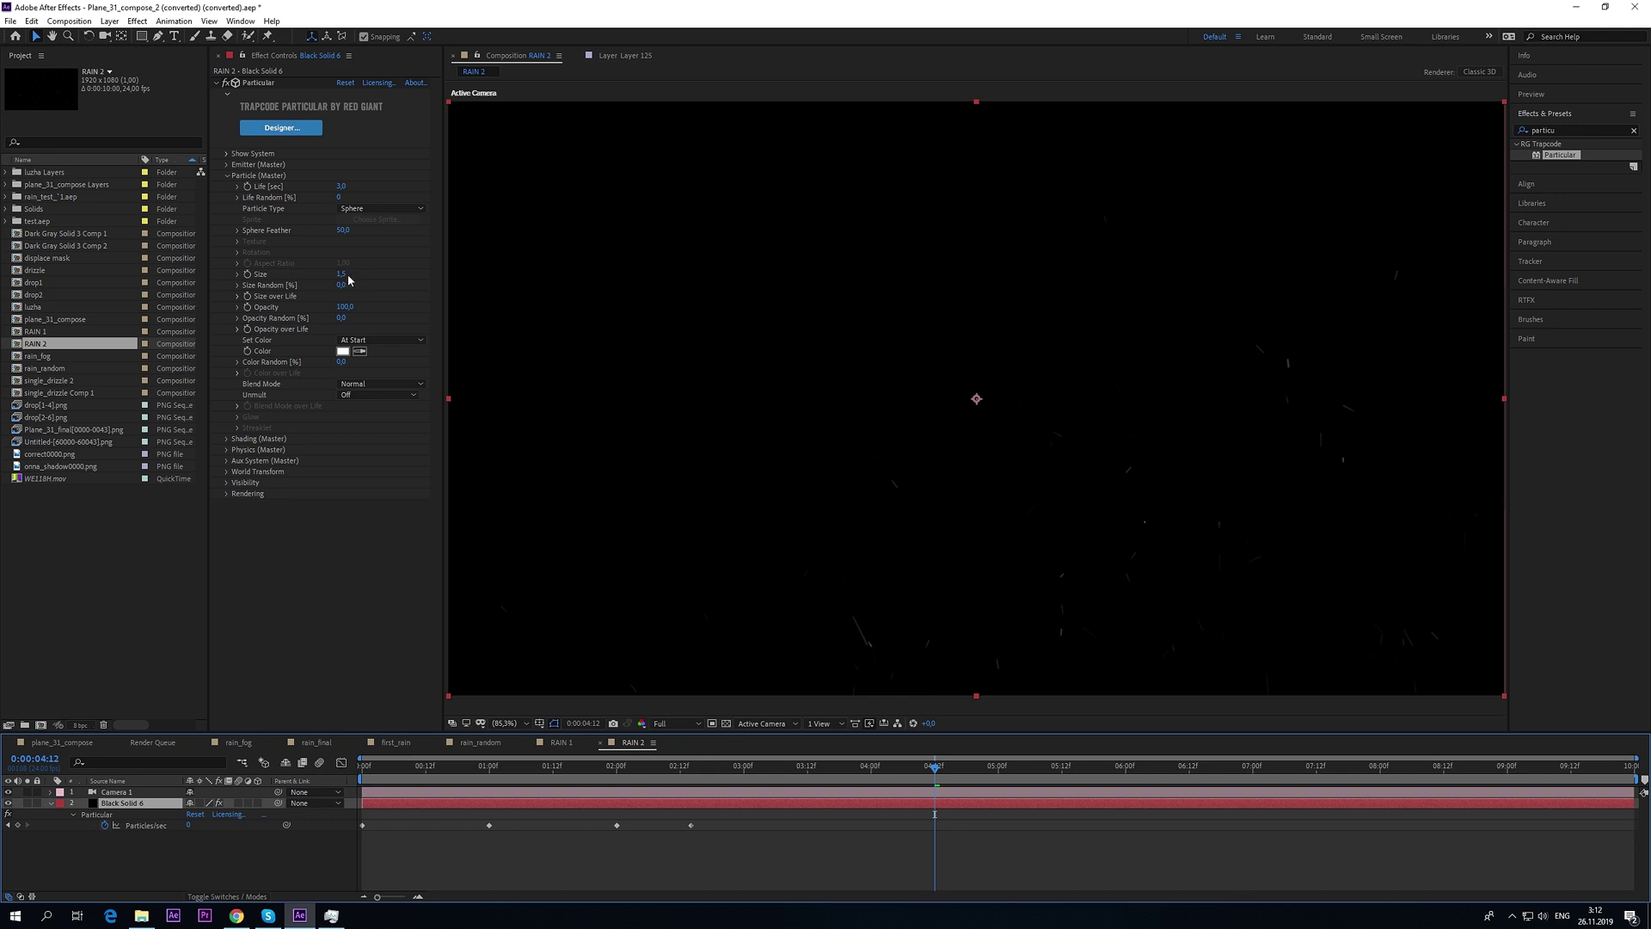
{"action": "left_click", "coordinate": [228, 176]}
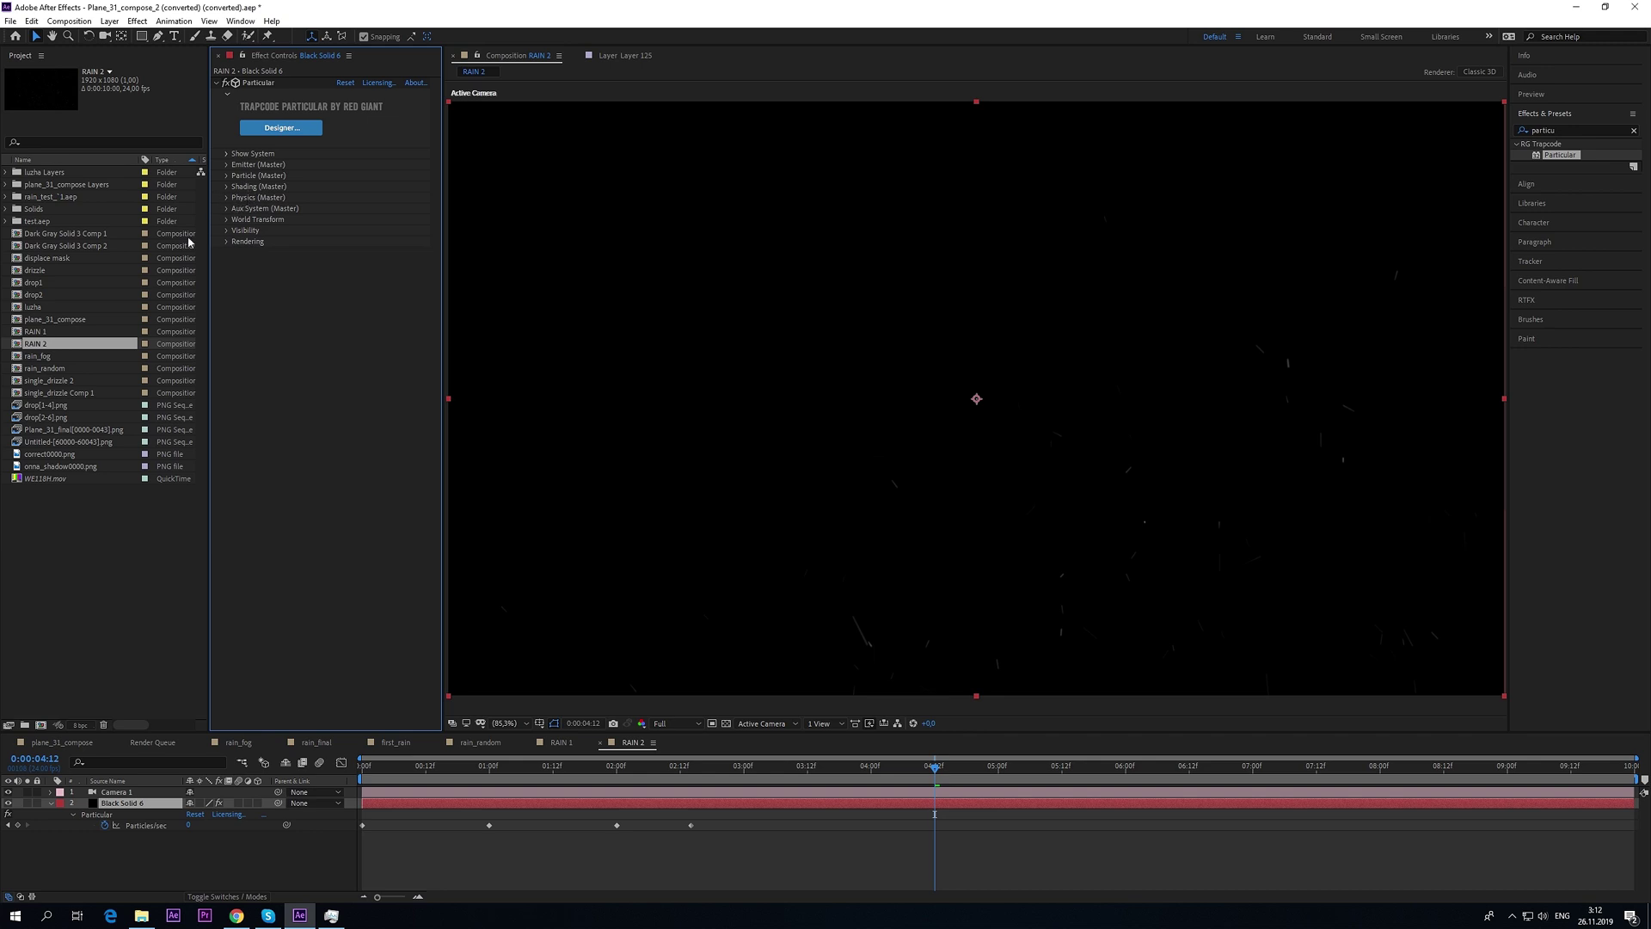
- Switch the Physics Model from Air to Bounce and expand the Bounce group
{"action": "left_click", "coordinate": [226, 198]}
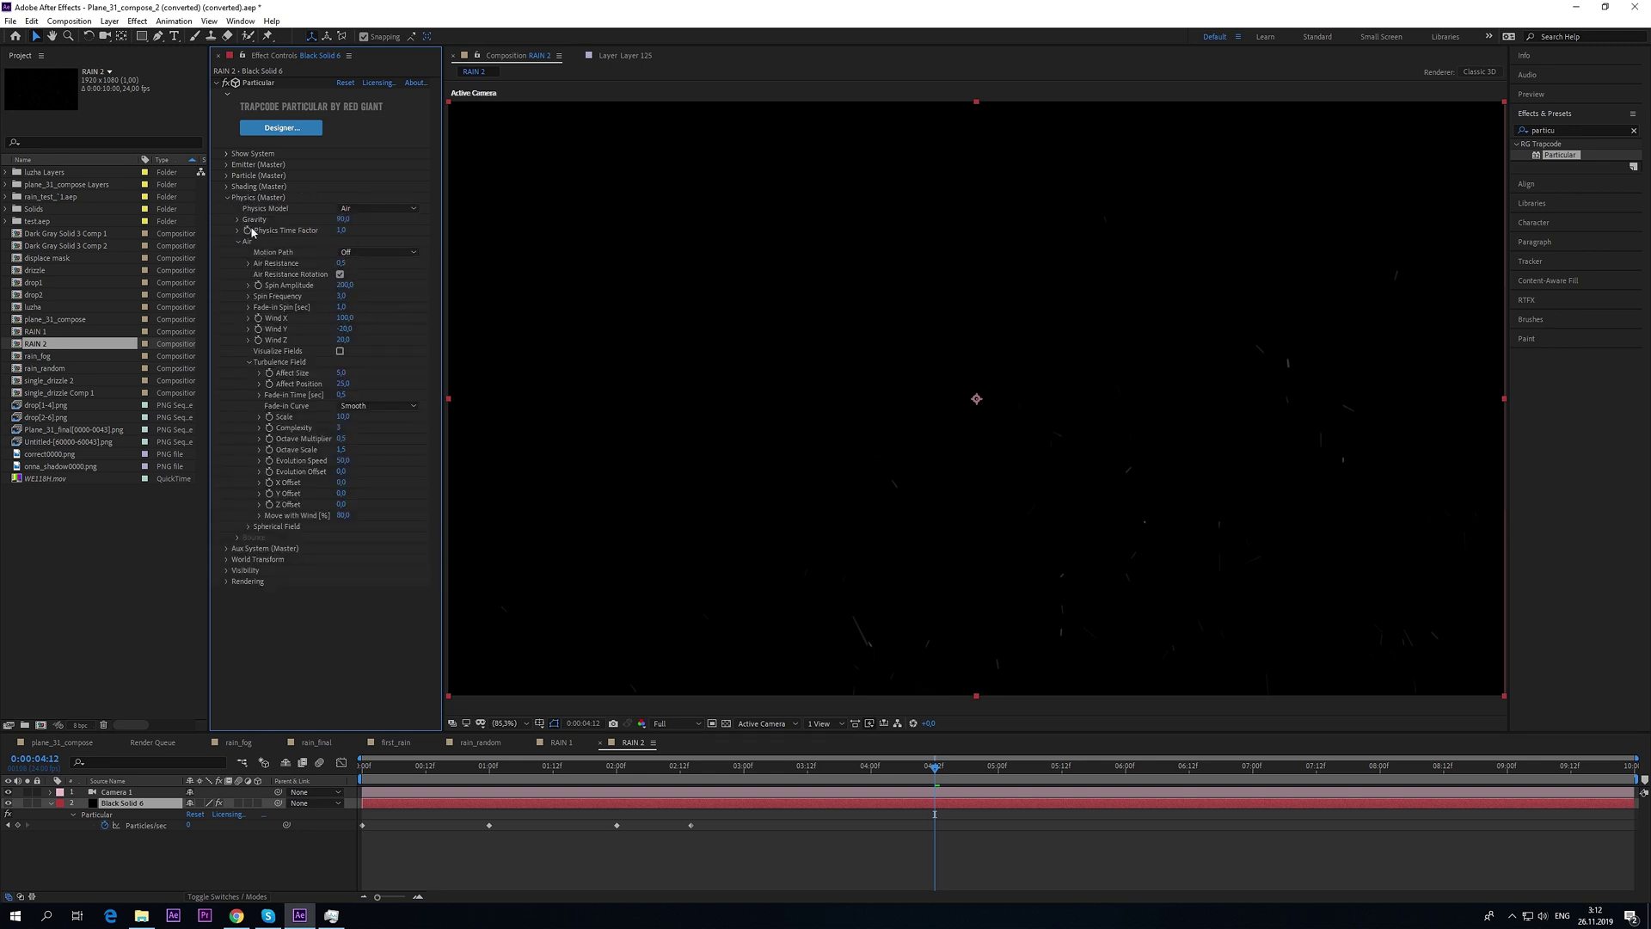
{"action": "left_click", "coordinate": [368, 213]}
{"action": "left_click", "coordinate": [381, 239]}
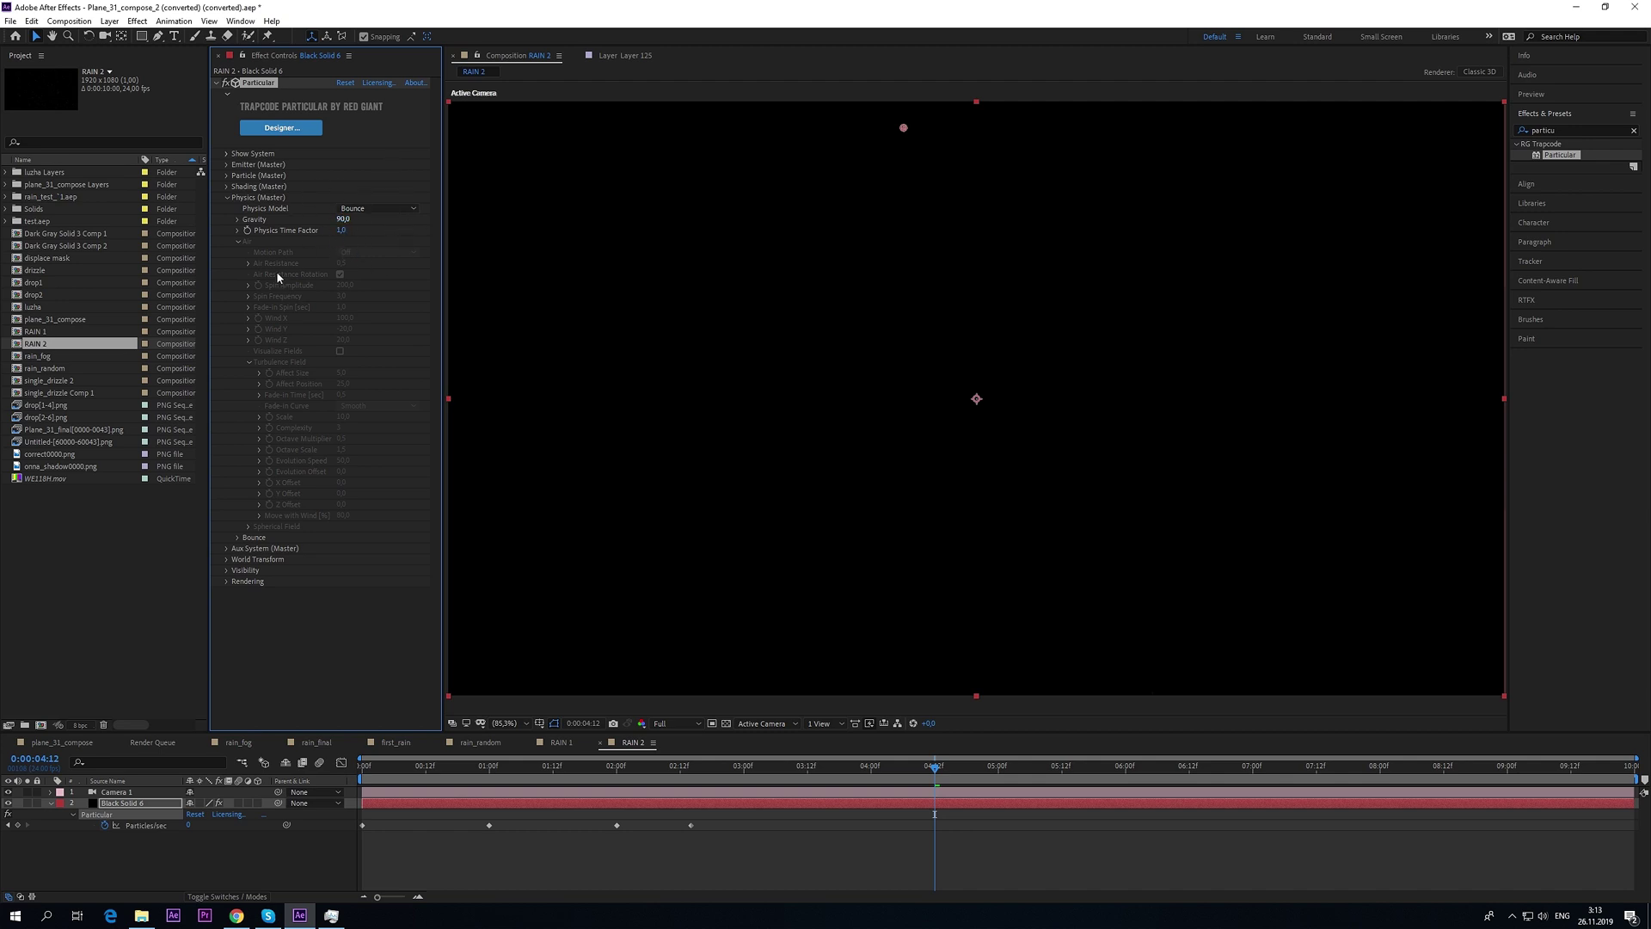
{"action": "left_click", "coordinate": [238, 243]}
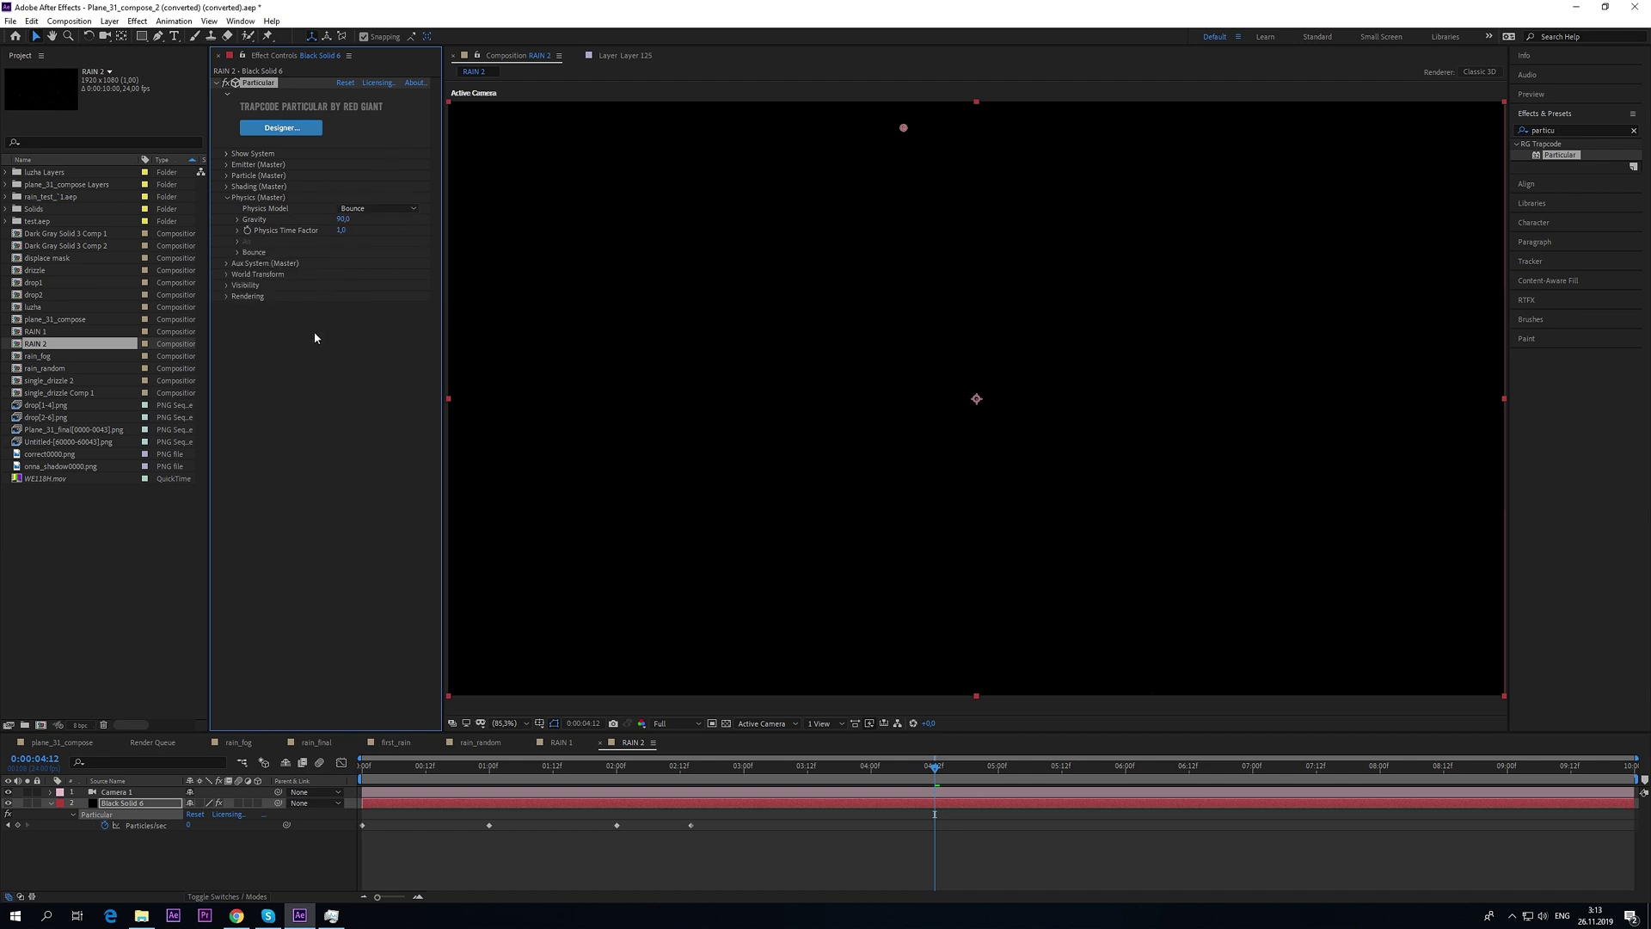
{"action": "left_click", "coordinate": [238, 242]}
{"action": "left_click", "coordinate": [237, 242]}
{"action": "left_click", "coordinate": [237, 252]}
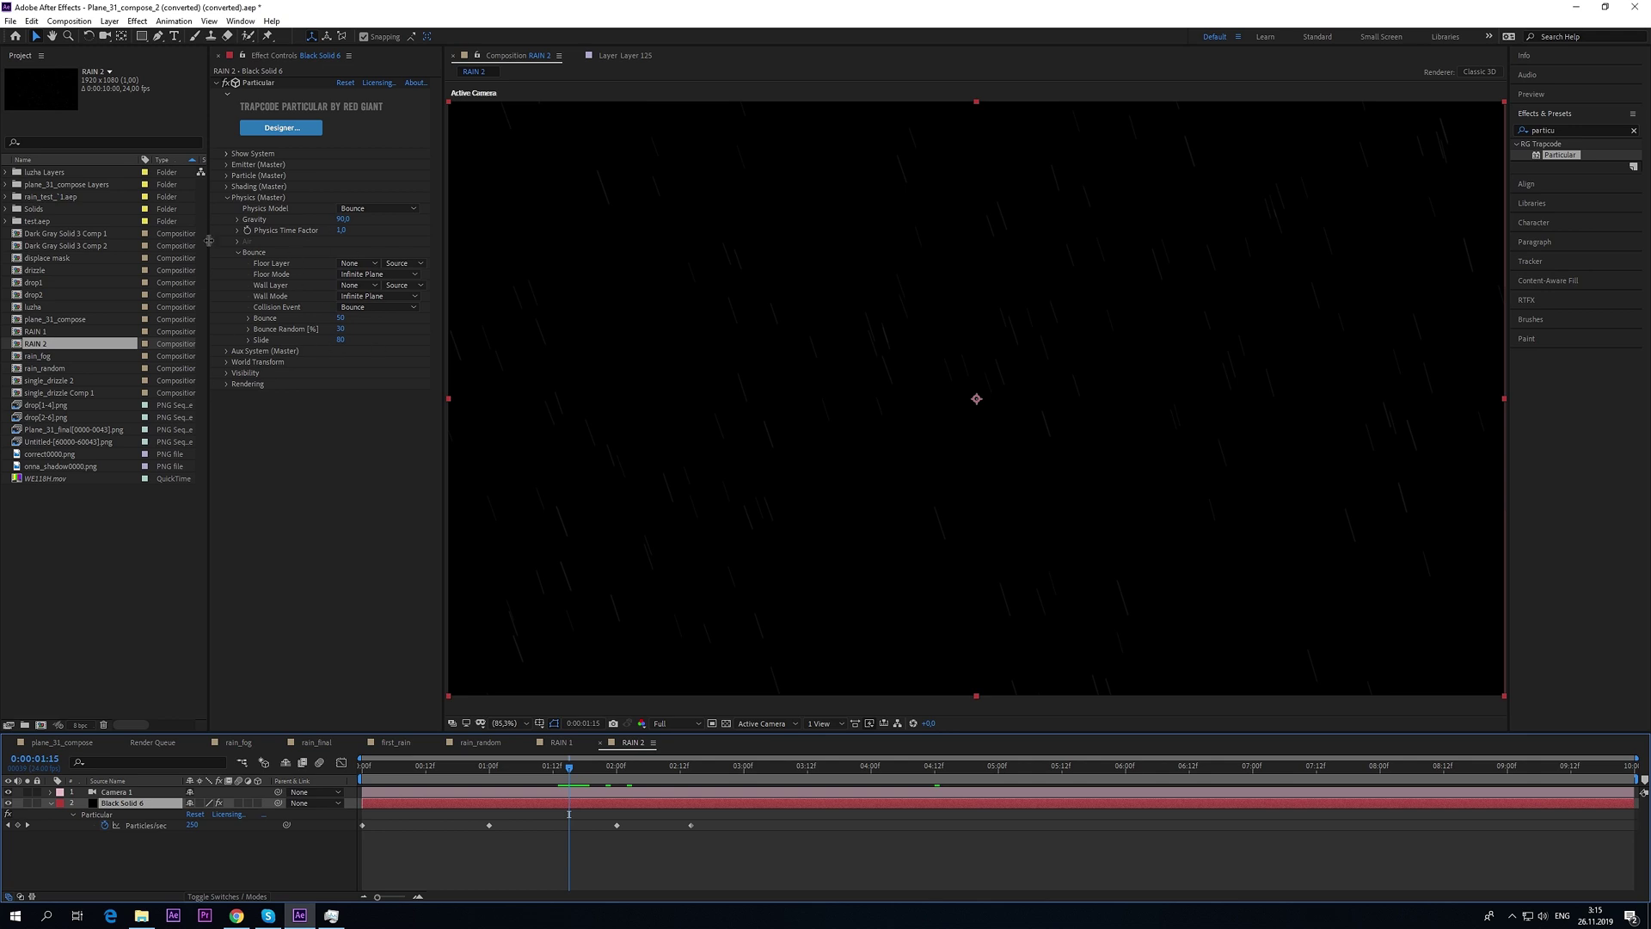
- Create a new solid, Black Solid 7, and make it a 3D layer
{"action": "right_click", "coordinate": [189, 853]}
{"action": "mouse_move", "coordinate": [310, 711]}
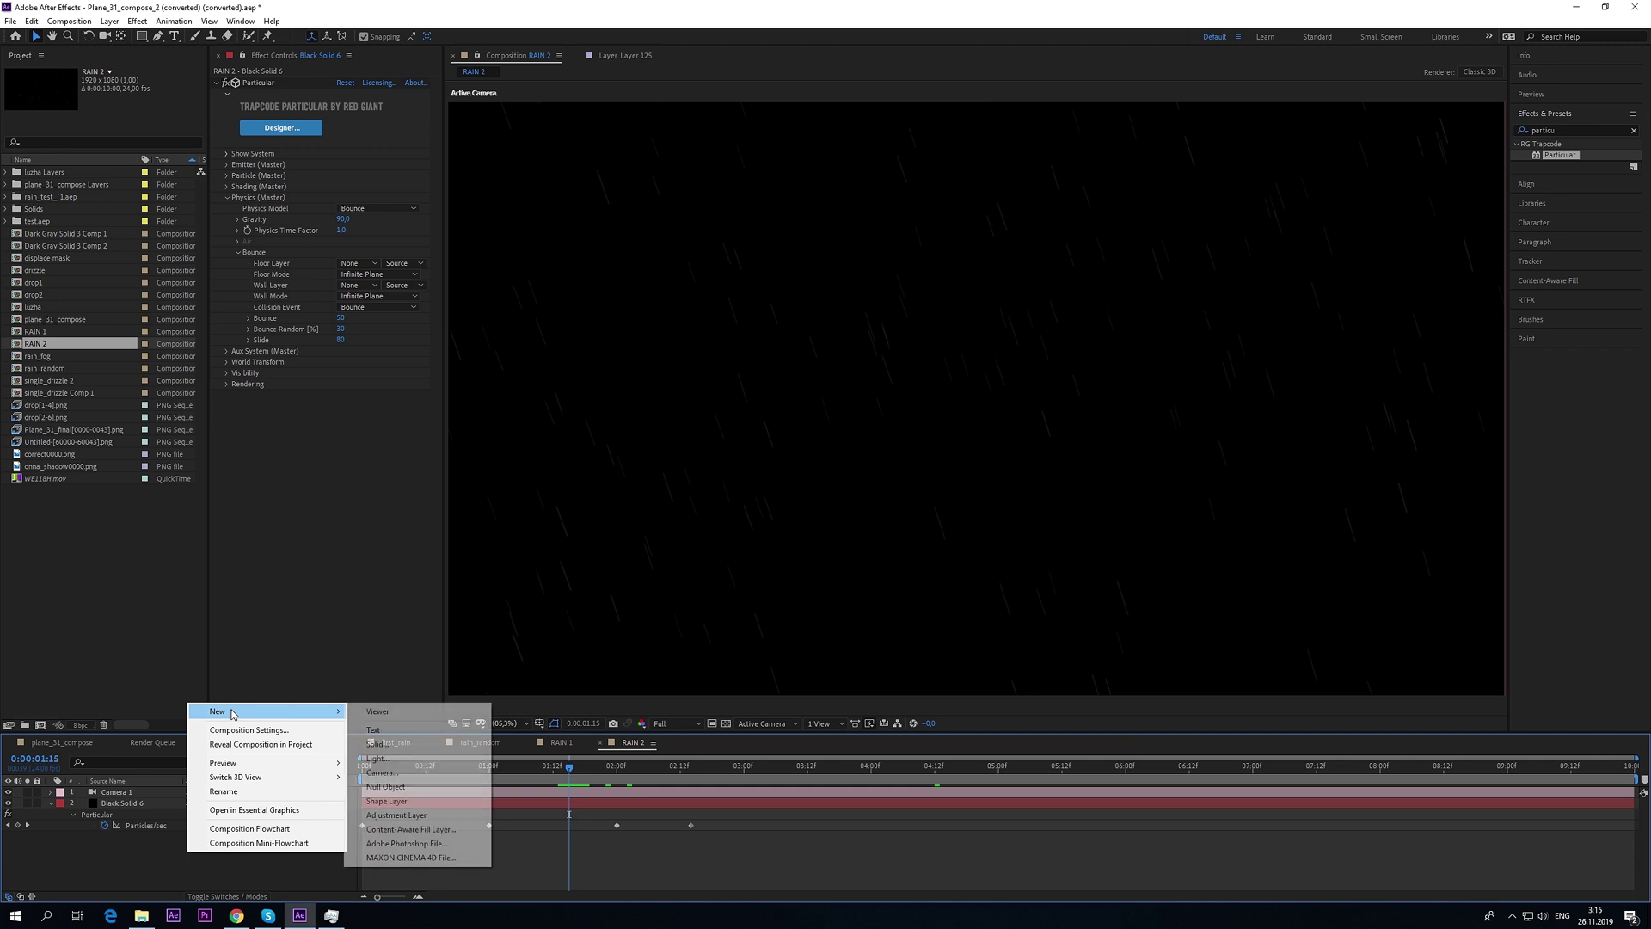
{"action": "left_click", "coordinate": [387, 744]}
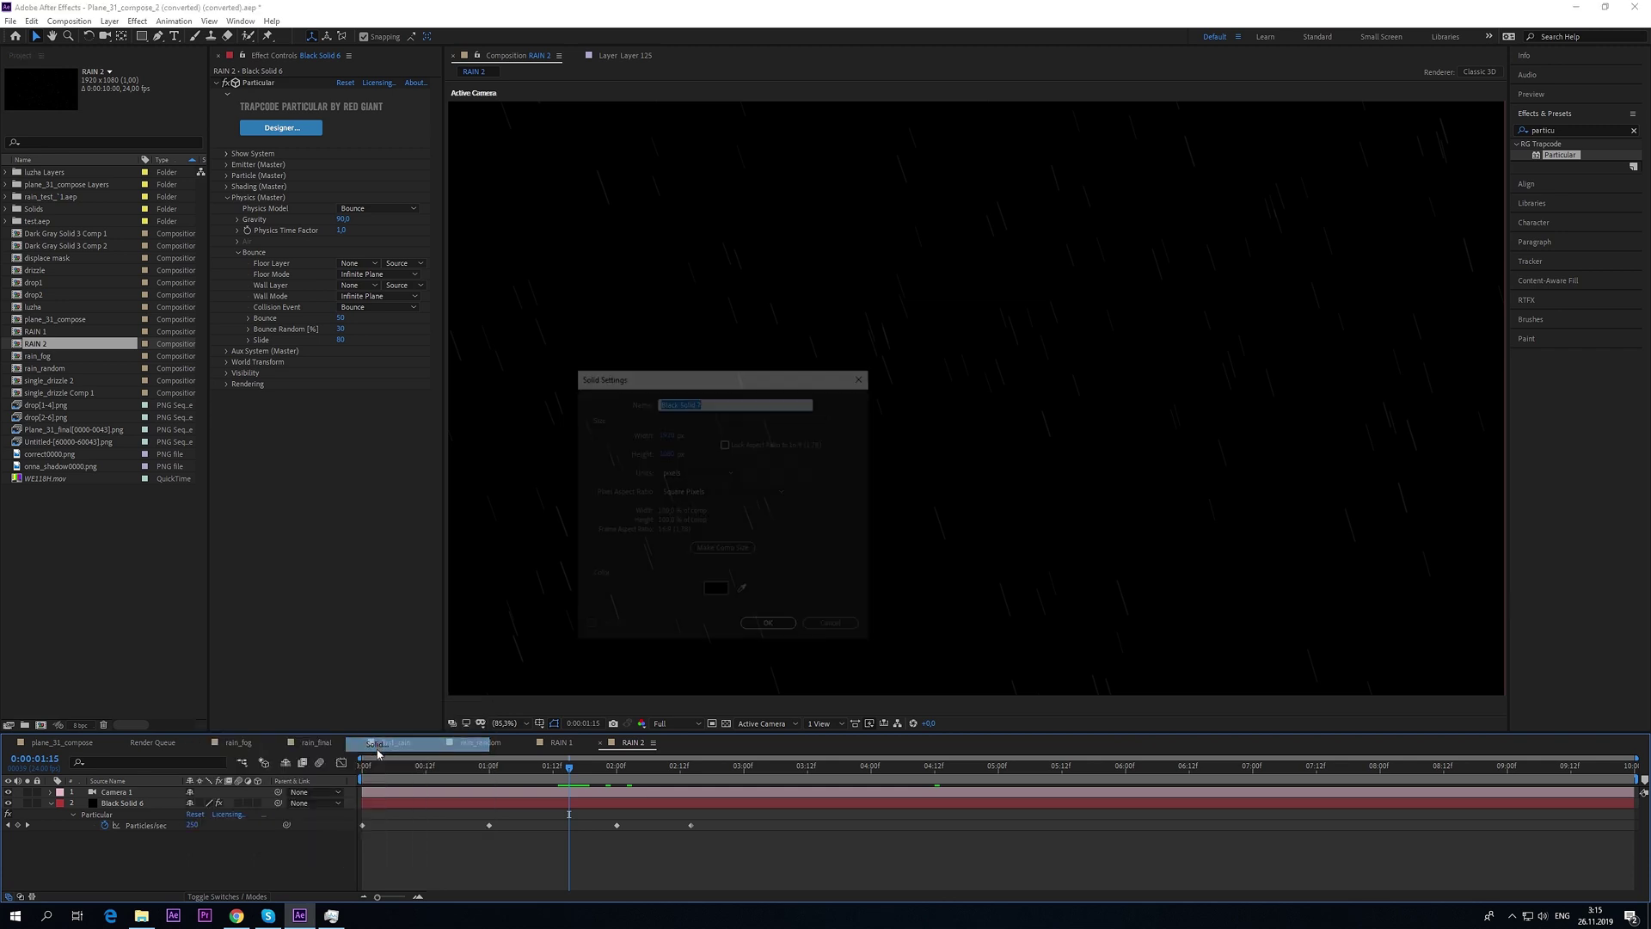
{"action": "left_click", "coordinate": [781, 627]}
{"action": "left_click_drag", "start_coordinate": [121, 802], "coordinate": [154, 870]}
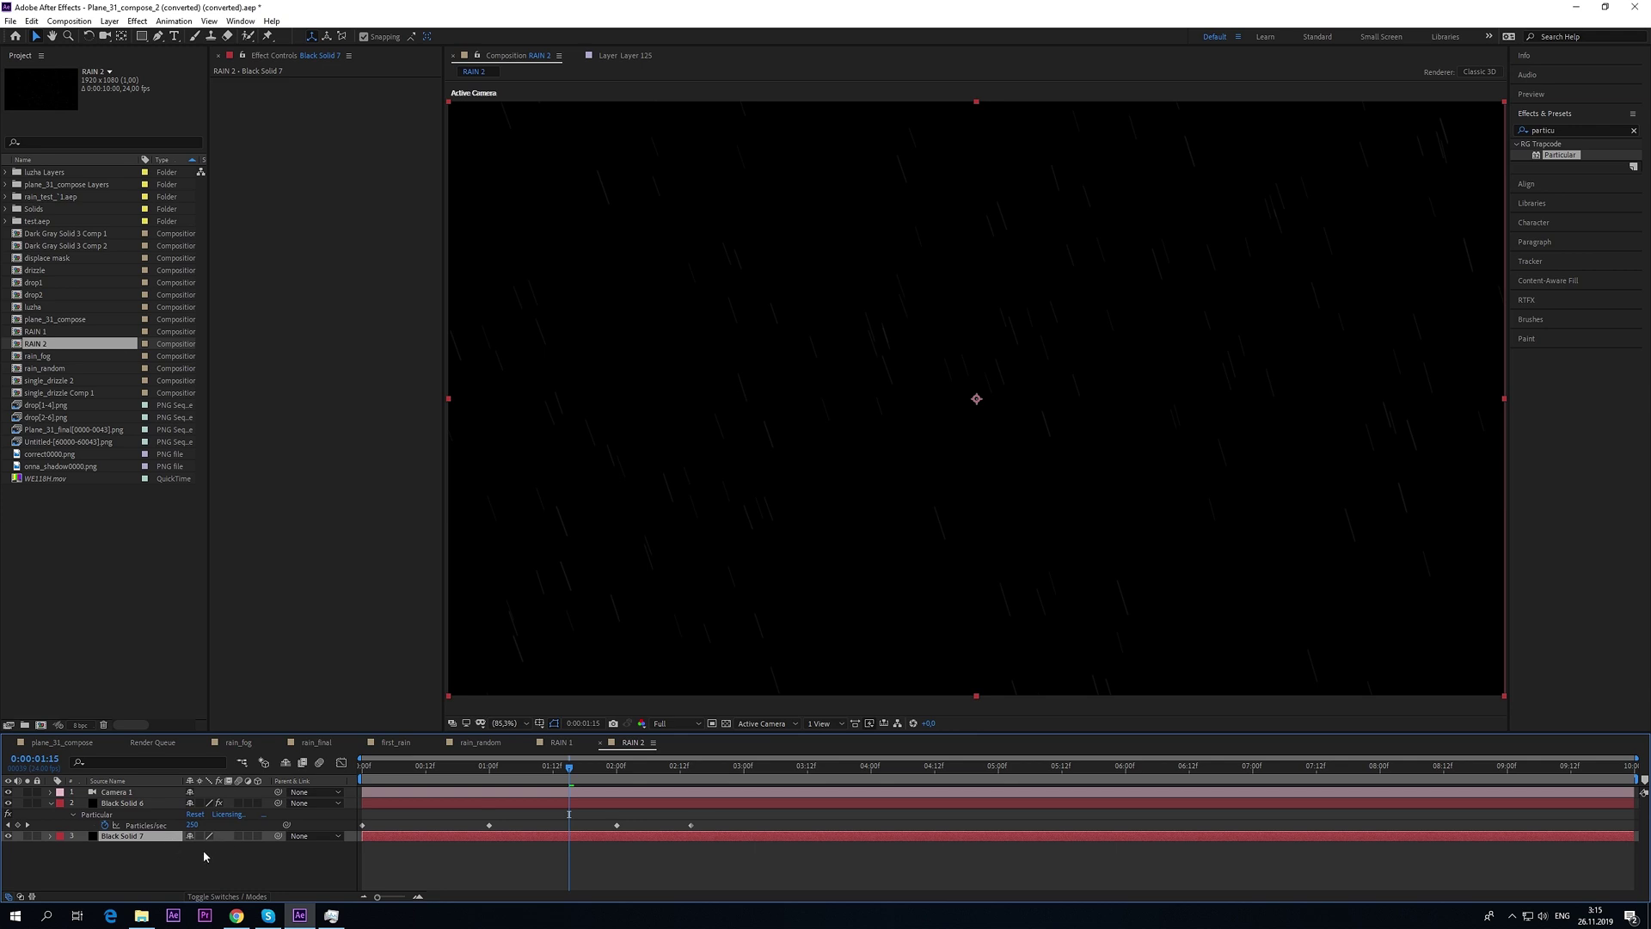
{"action": "left_click", "coordinate": [258, 836]}
{"action": "key", "text": "comma"}
- Delete Camera 1 and rename Black Solid 7 to FLOOR
{"action": "left_click", "coordinate": [138, 792]}
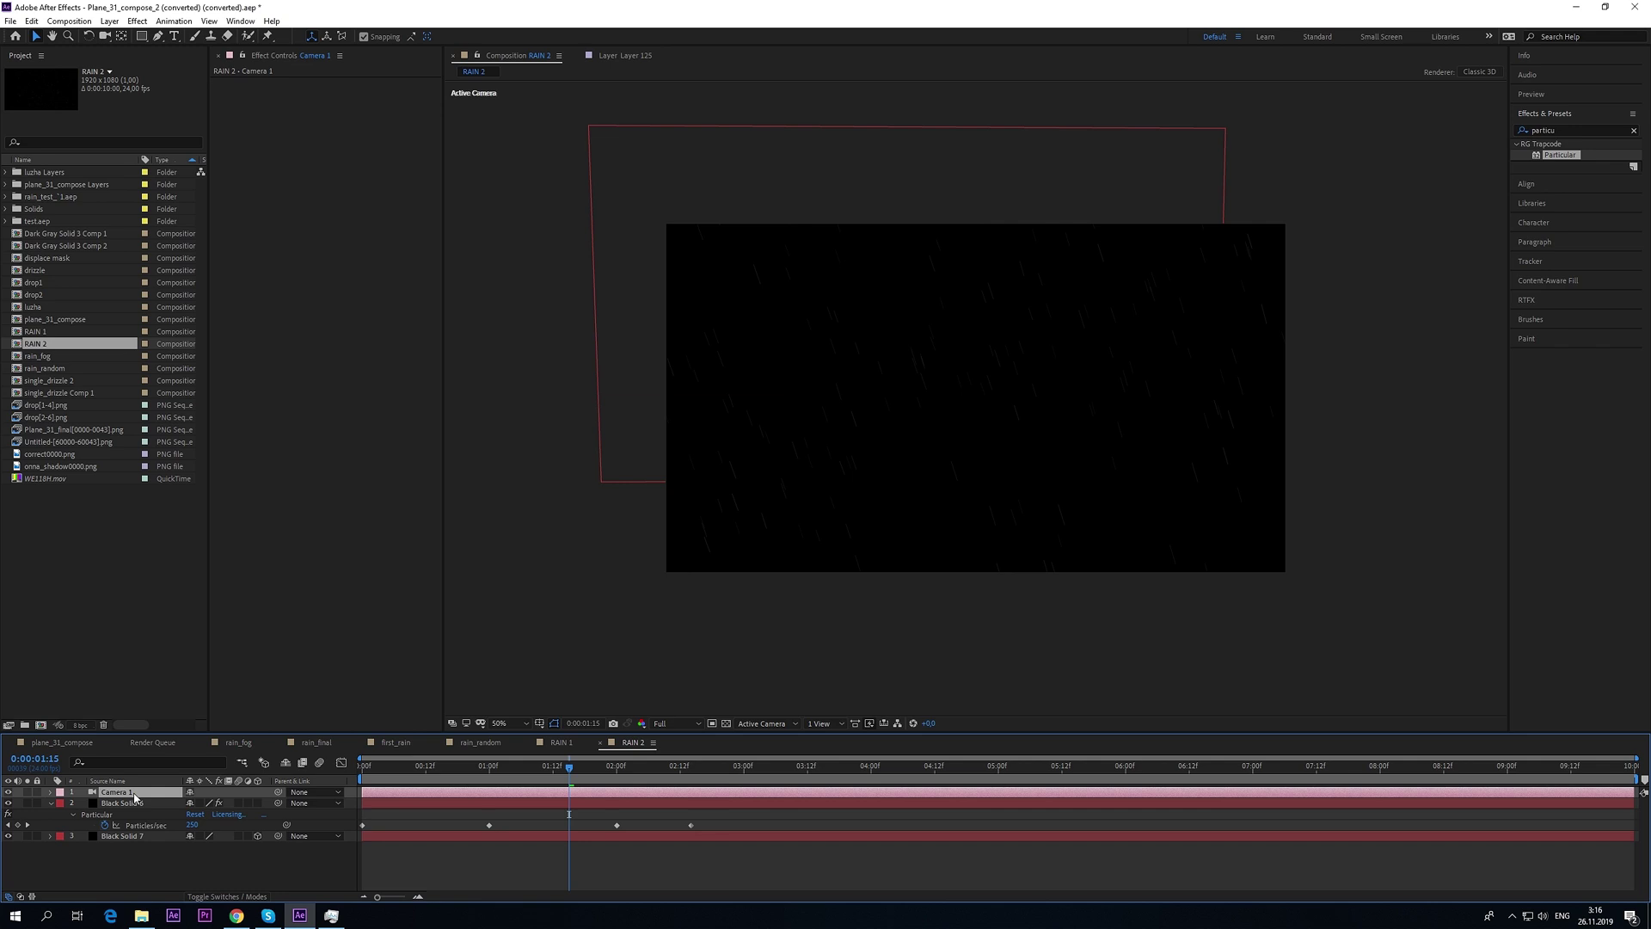
{"action": "key", "text": "Delete"}
{"action": "left_click", "coordinate": [149, 825]}
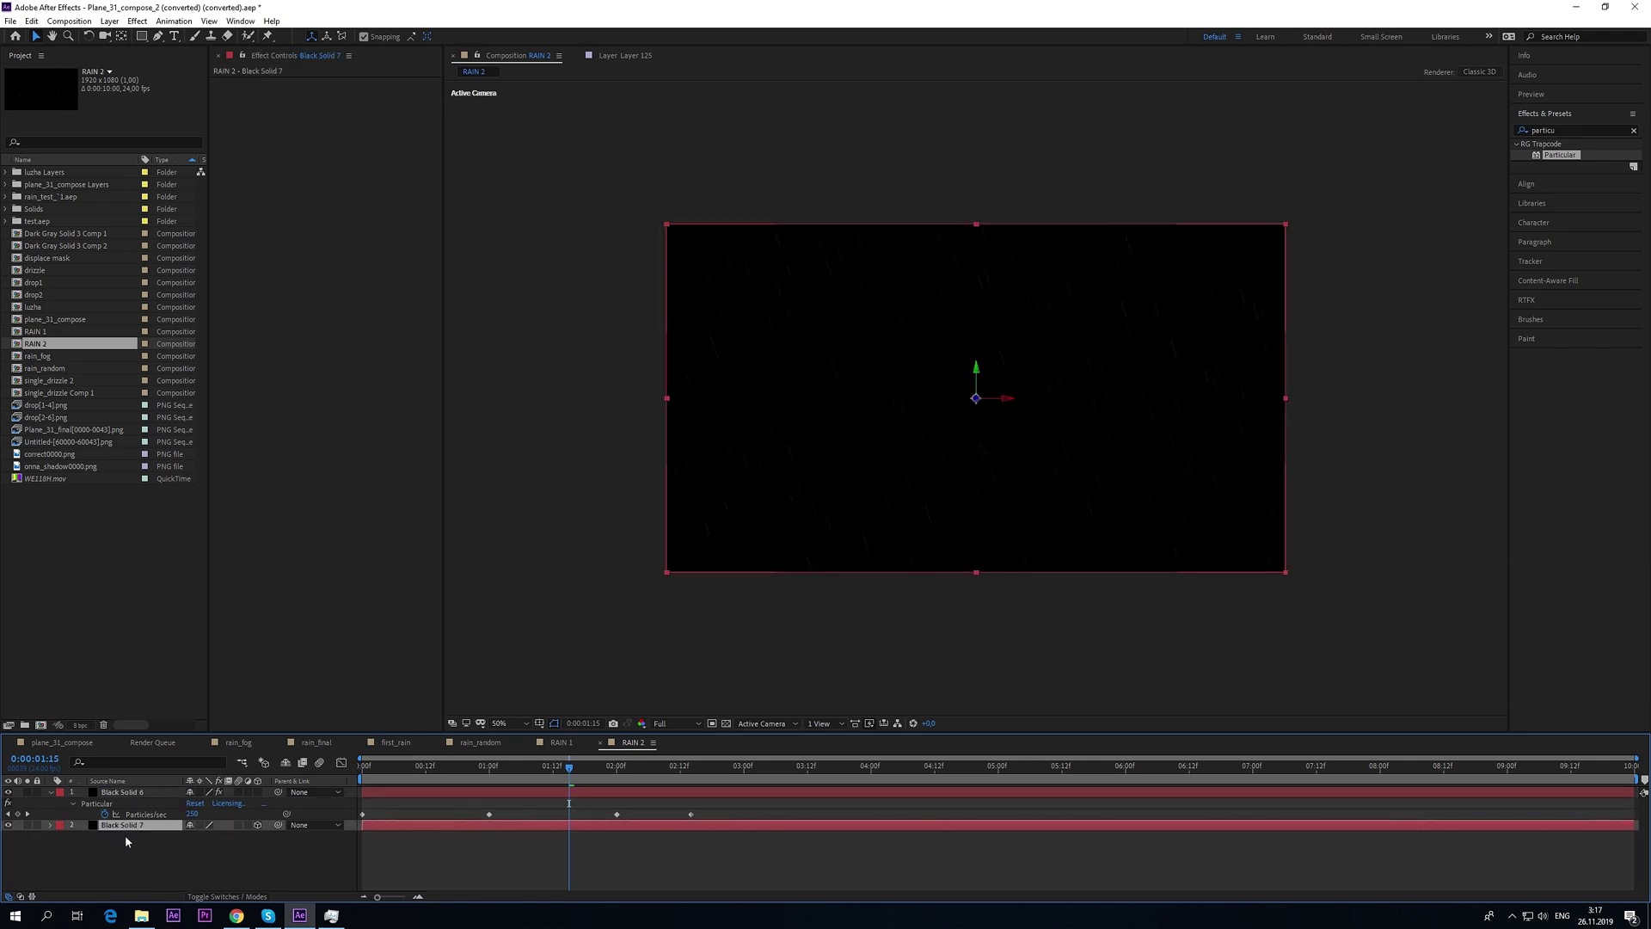
{"action": "key", "text": "Return"}
{"action": "type", "text": "FLOOR"}
{"action": "key", "text": "Return"}
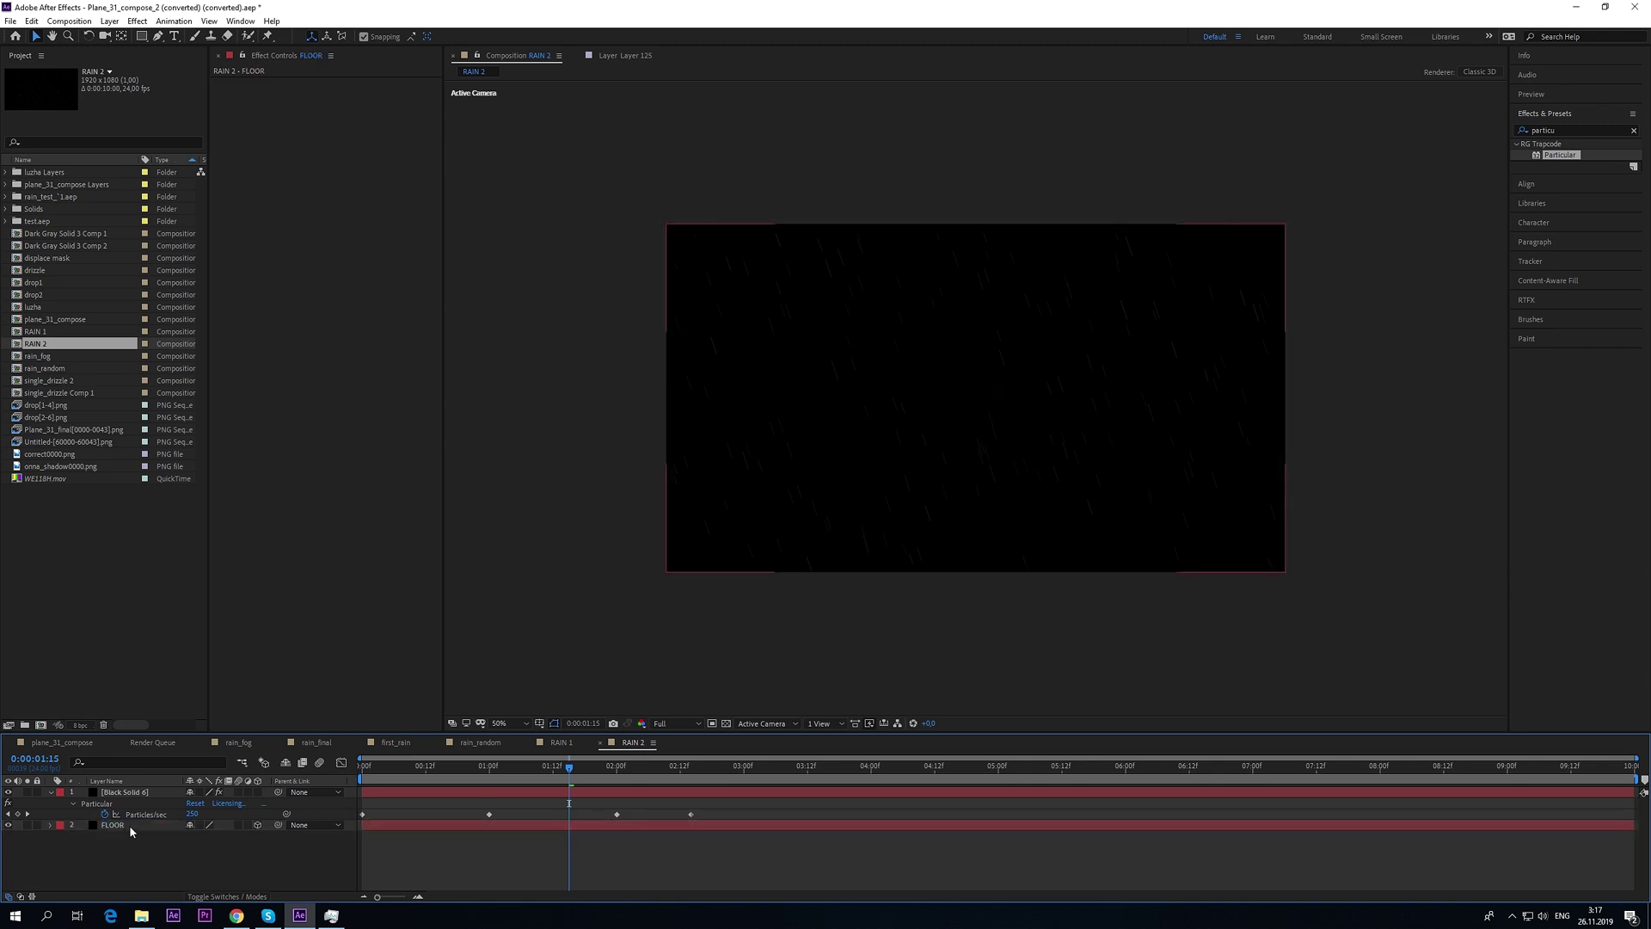
- Rotate FLOOR 90° so it lies flat, hide it, and reselect Black Solid 6
{"action": "left_click", "coordinate": [129, 824]}
{"action": "key", "text": "r"}
{"action": "mouse_move", "coordinate": [191, 836]}
{"action": "left_mouse_down"}
{"action": "mouse_move", "coordinate": [508, 835]}
{"action": "mouse_move", "coordinate": [455, 835]}
{"action": "left_mouse_up"}
{"action": "key", "text": "p"}
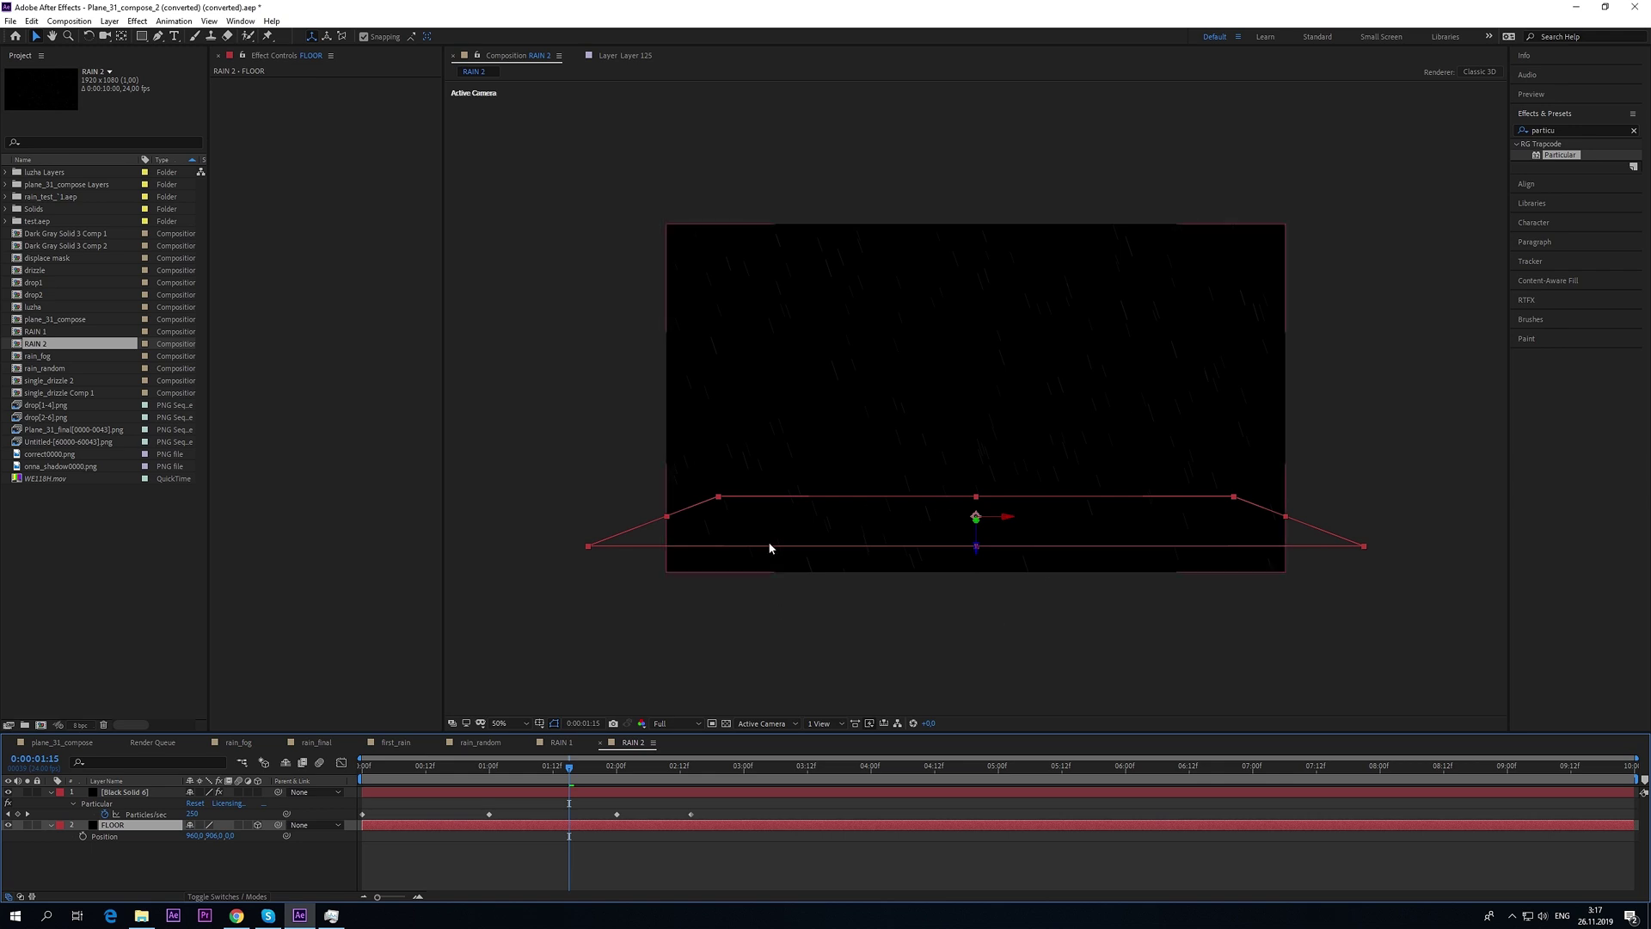
{"action": "left_click", "coordinate": [8, 825]}
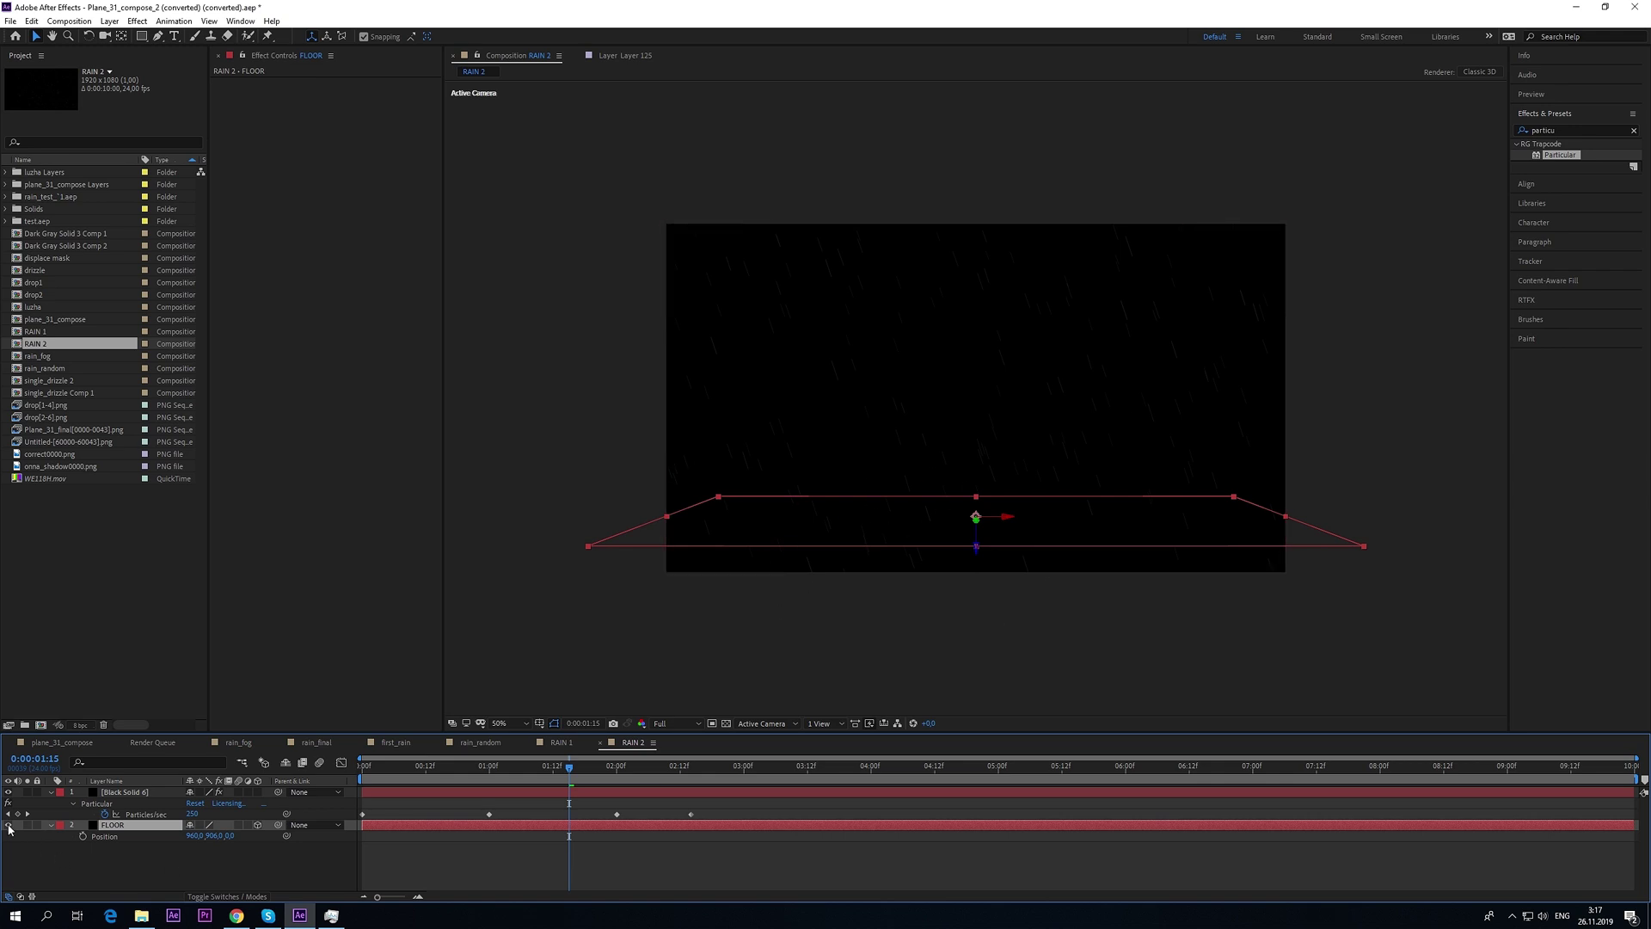
{"action": "left_click", "coordinate": [134, 792]}
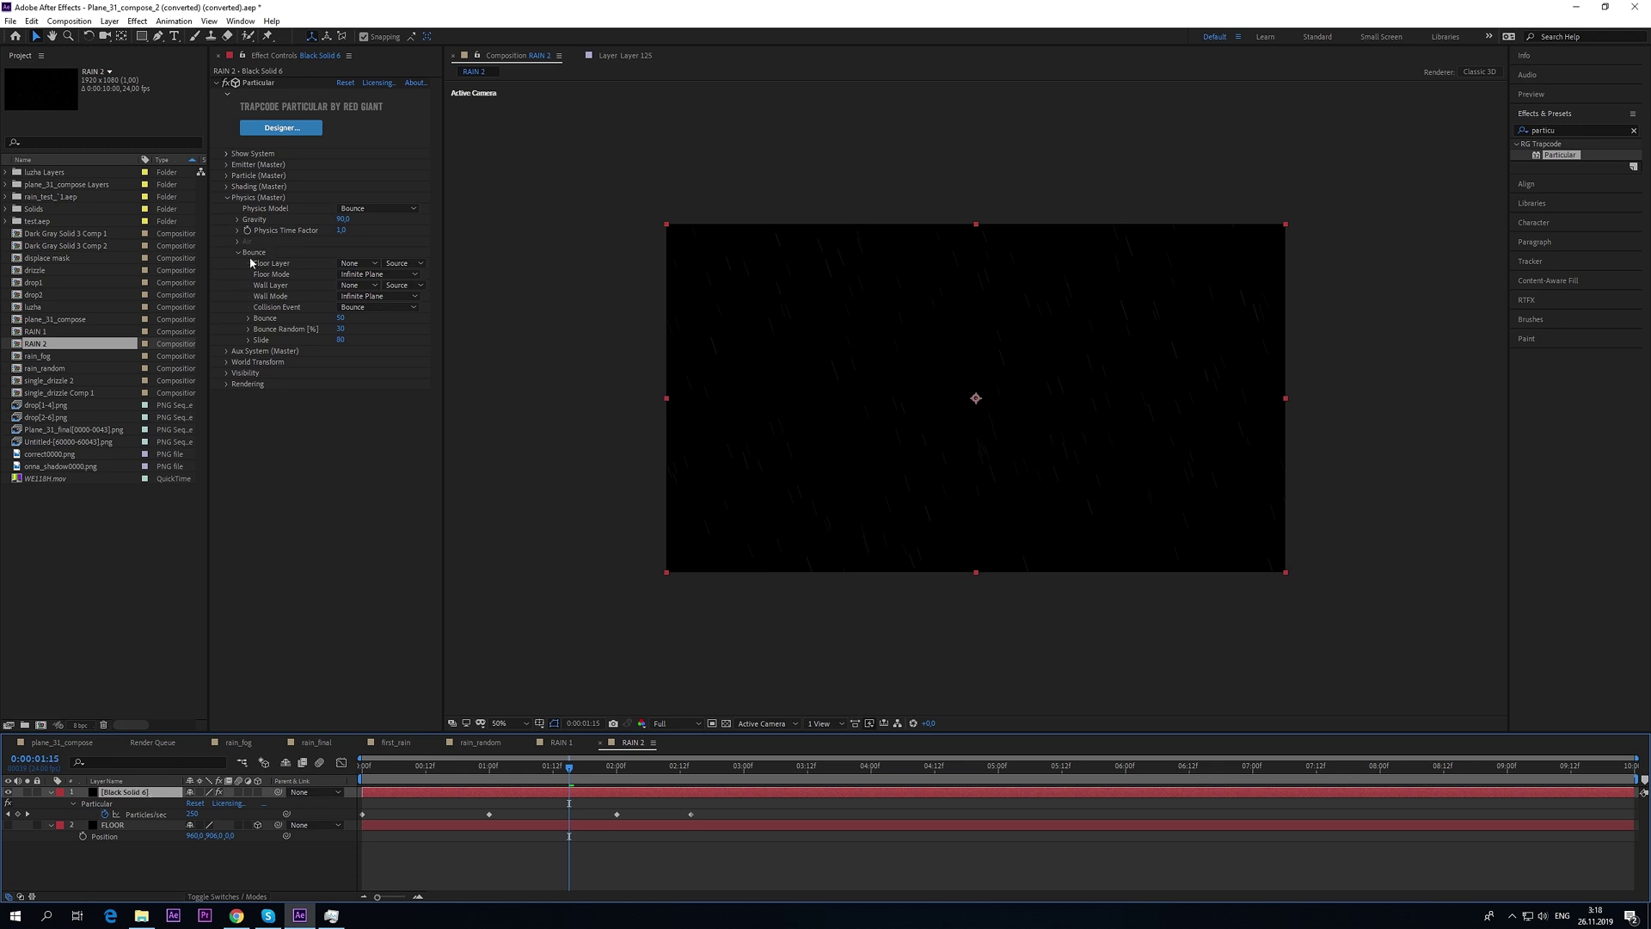
- Set FLOOR as the Bounce floor layer, zoom to 100%, and preview the rain
{"action": "left_click", "coordinate": [358, 263]}
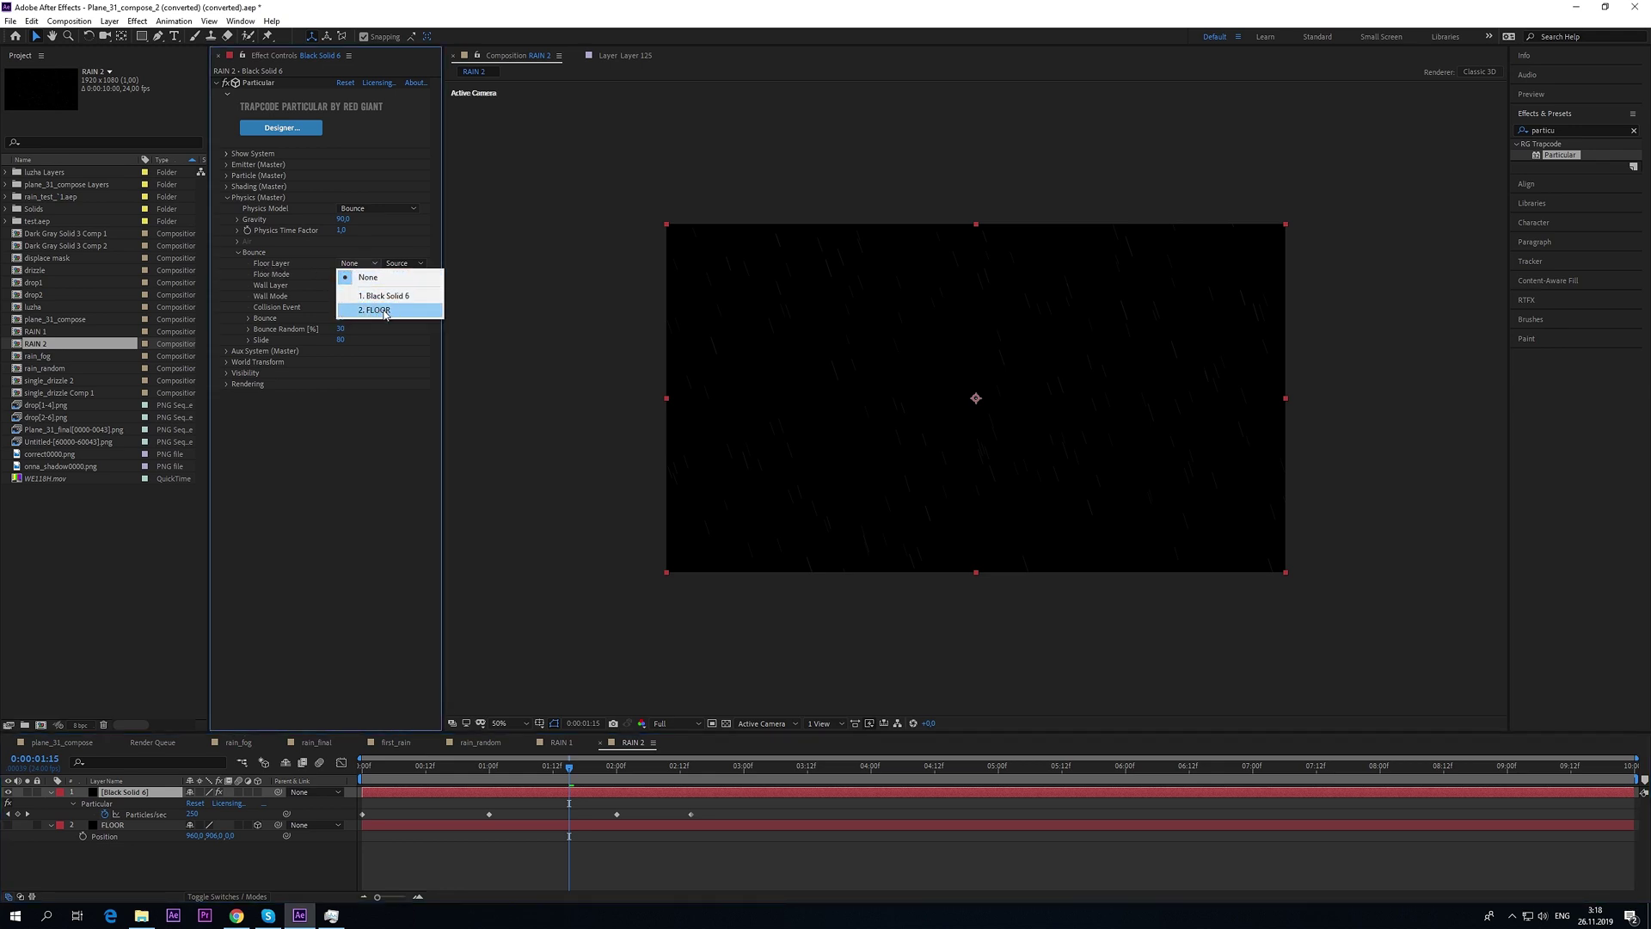
{"action": "left_click", "coordinate": [384, 310]}
{"action": "key", "text": "/"}
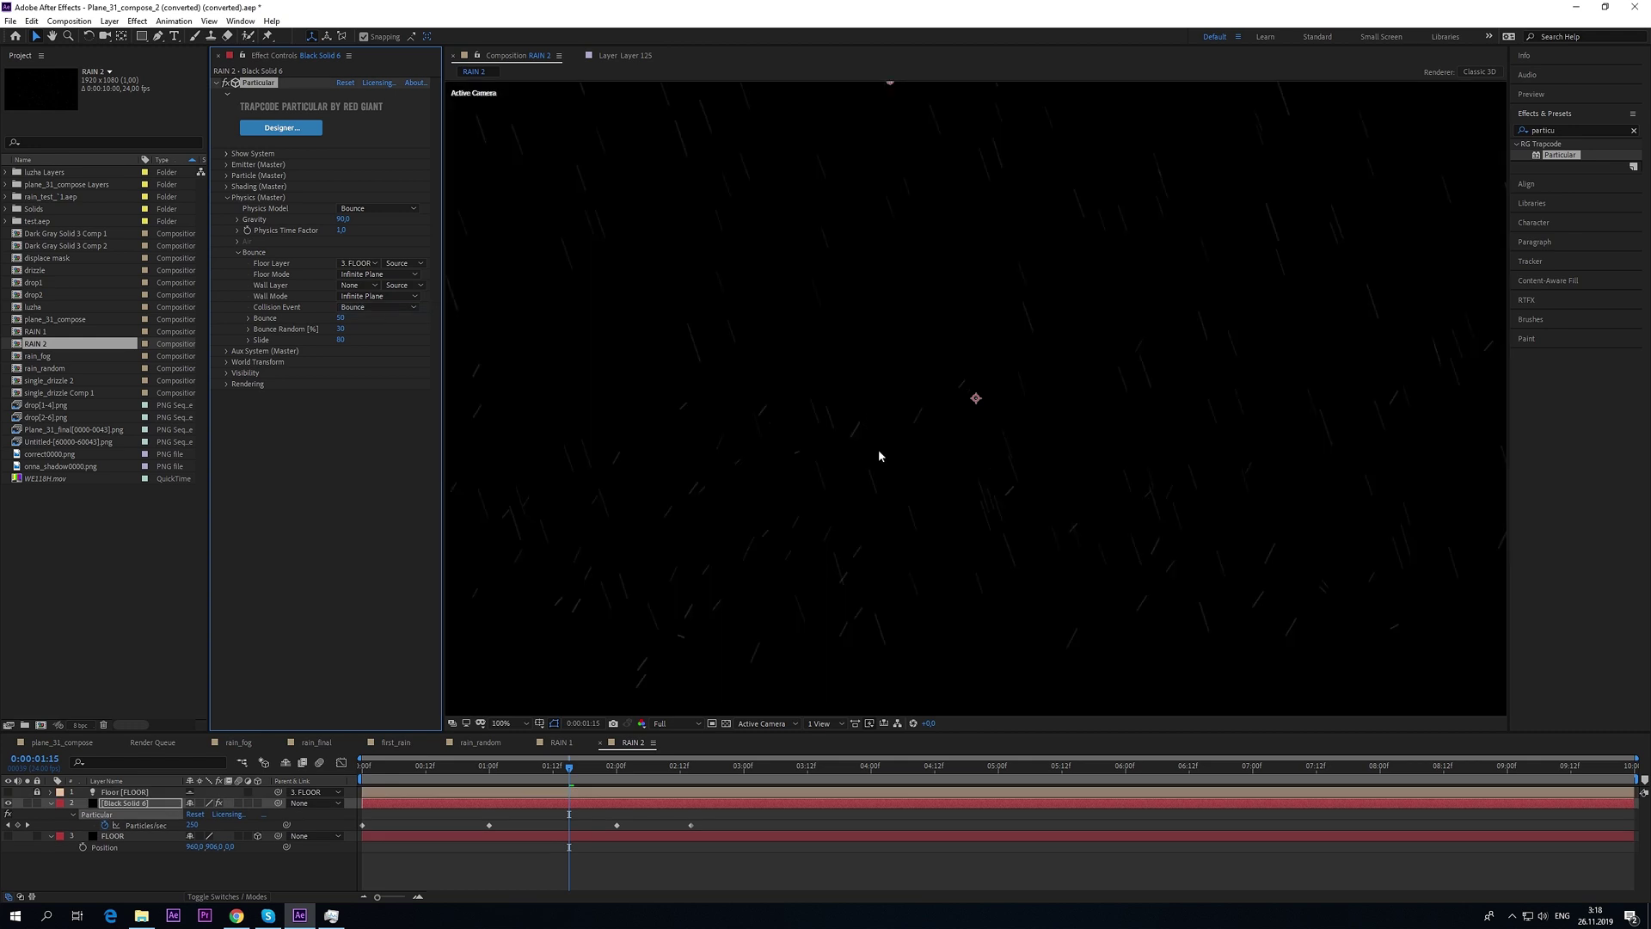
{"action": "left_click_drag", "start_coordinate": [879, 456], "coordinate": [991, 403]}
{"action": "left_click", "coordinate": [463, 773]}
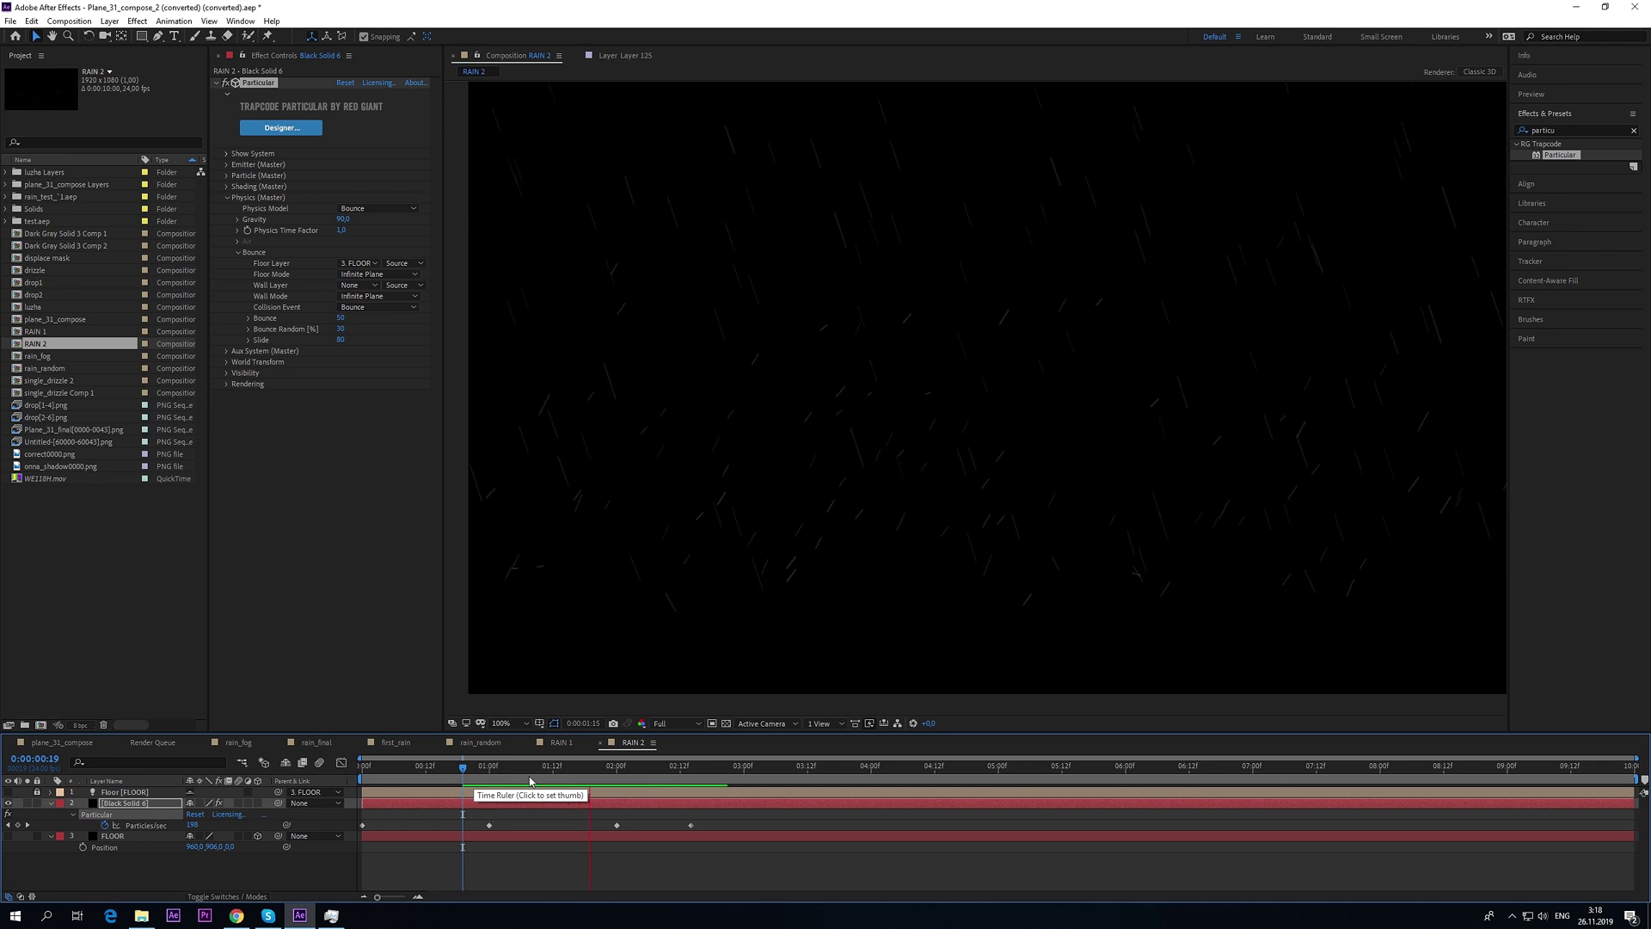
{"action": "key", "text": "space"}
{"action": "key", "text": "Page_Down"}
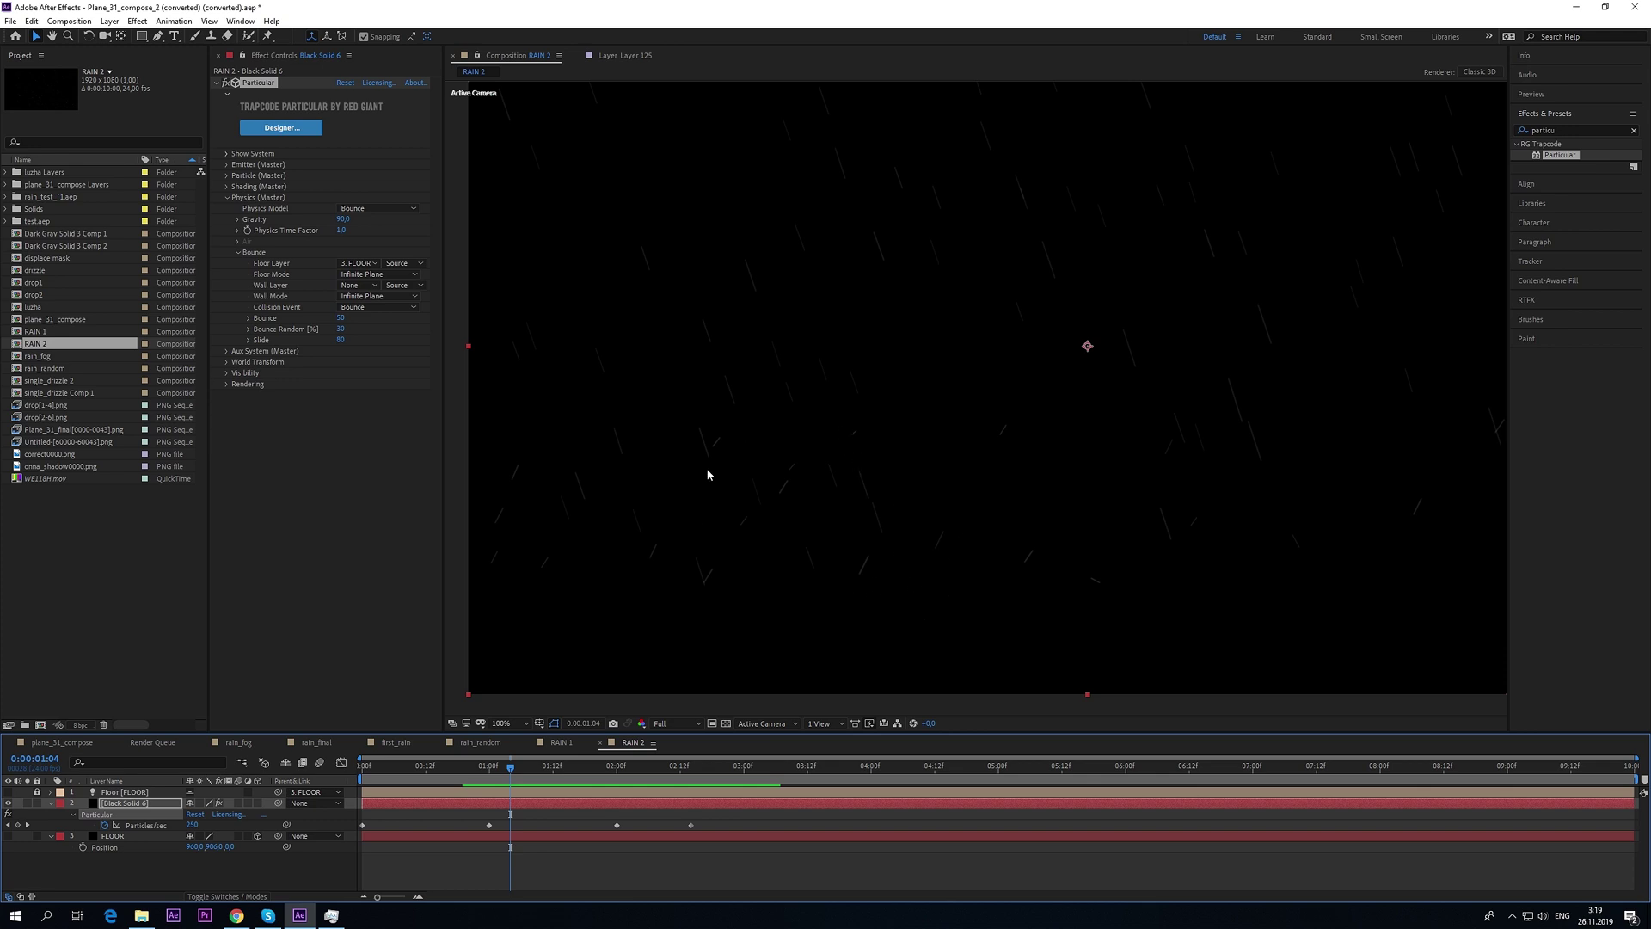
- Set Collision Event to Kill and preview the rain from the start
{"action": "left_click", "coordinate": [359, 309]}
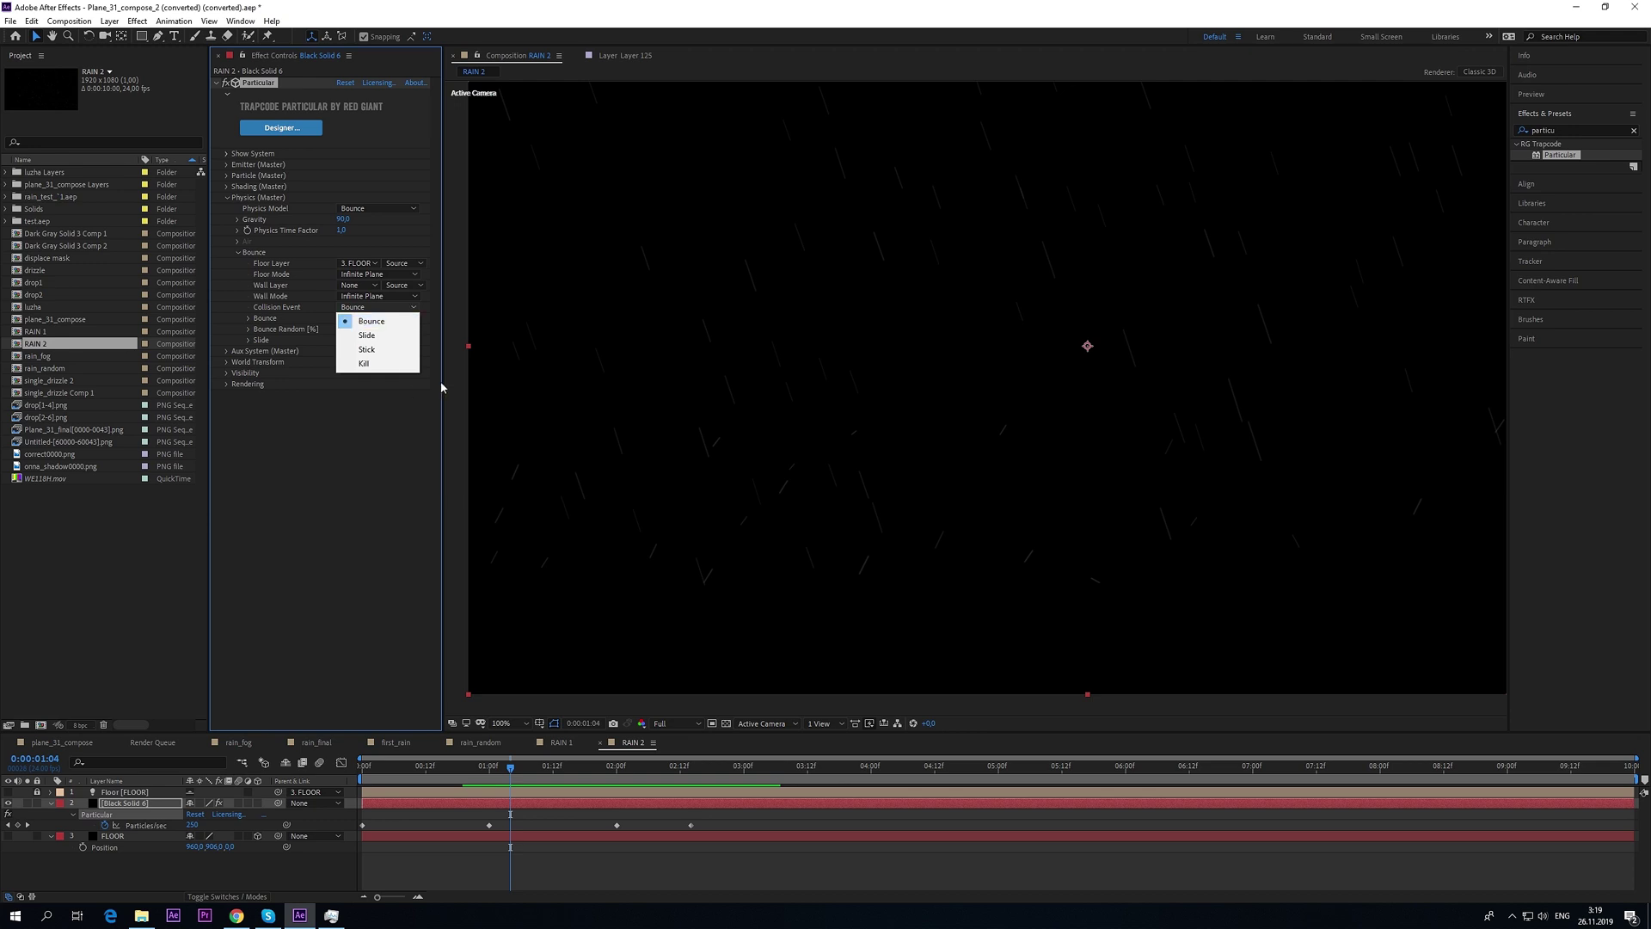
{"action": "left_click", "coordinate": [368, 364]}
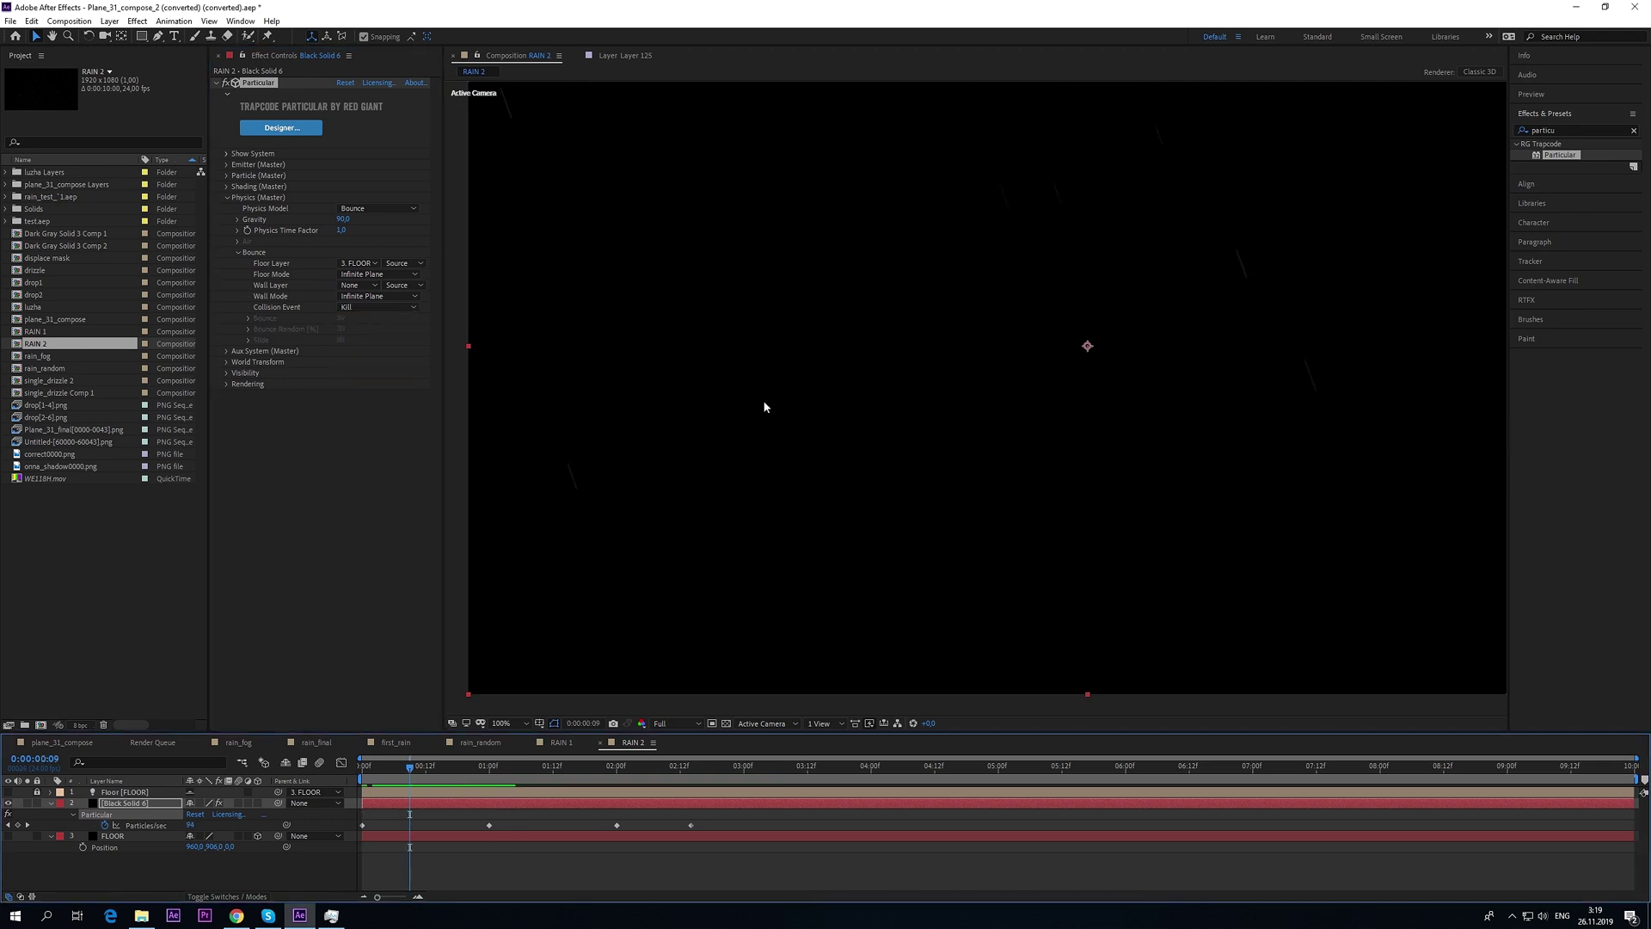
{"action": "left_click_drag", "start_coordinate": [499, 770], "coordinate": [496, 780]}
{"action": "left_click_drag", "start_coordinate": [493, 766], "coordinate": [510, 766]}
{"action": "key", "text": "Home"}
{"action": "key", "text": "space"}
{"action": "key", "text": "space"}
- Add a new camera to RAIN 2 and play back from around 0:00:02:07
{"action": "right_click", "coordinate": [162, 868]}
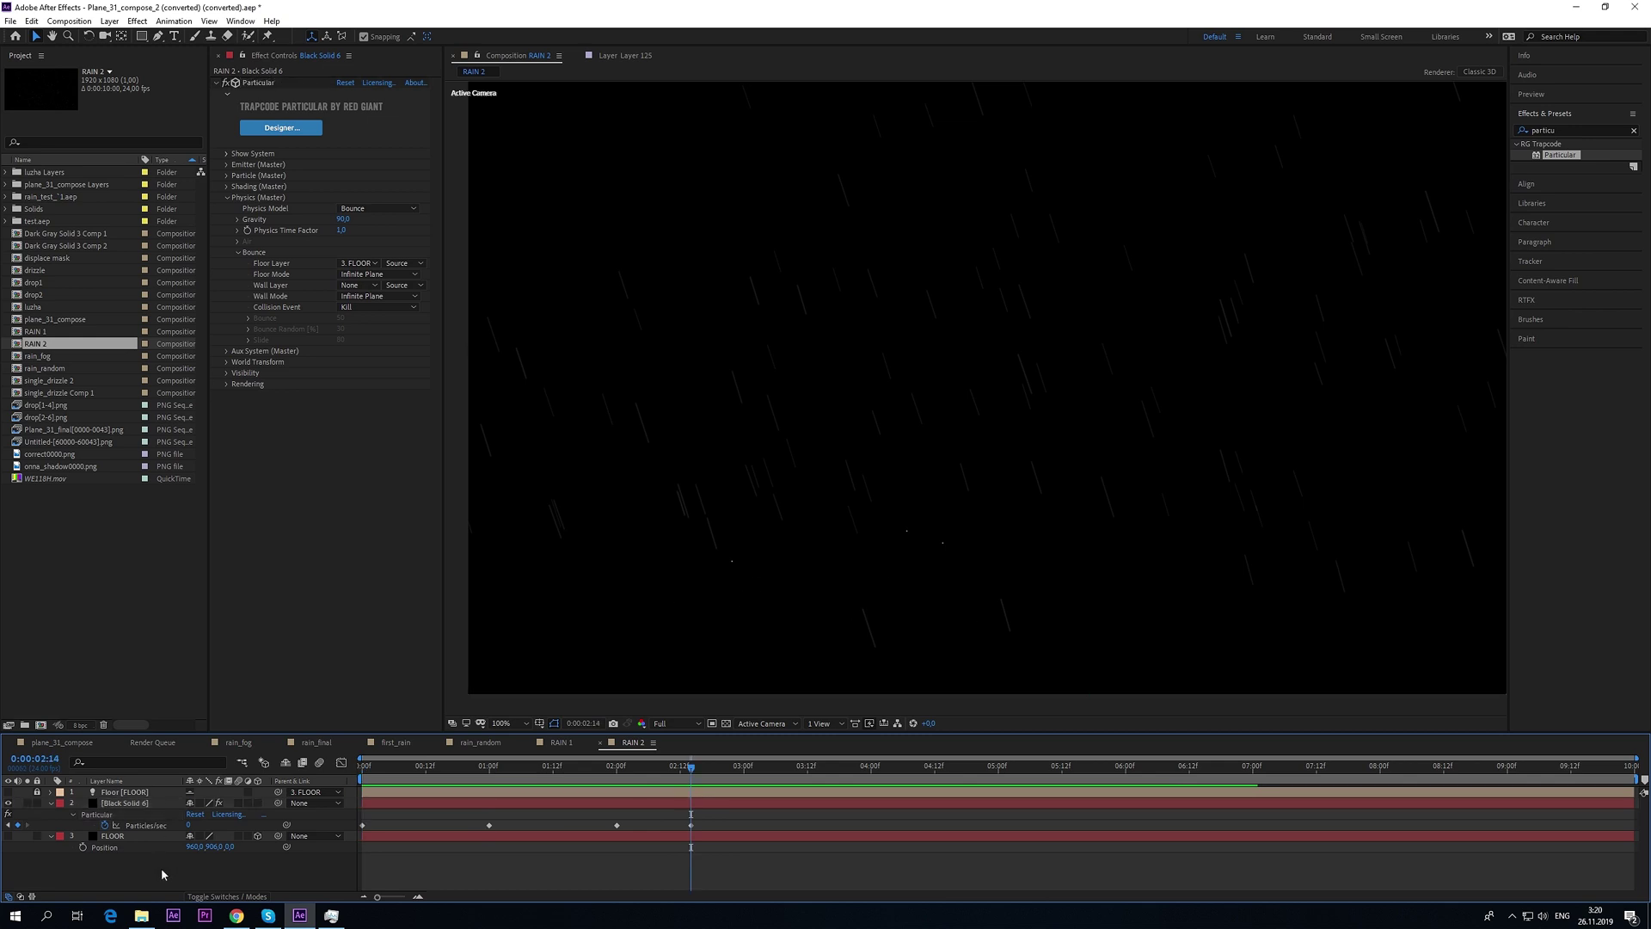
{"action": "mouse_move", "coordinate": [241, 728]}
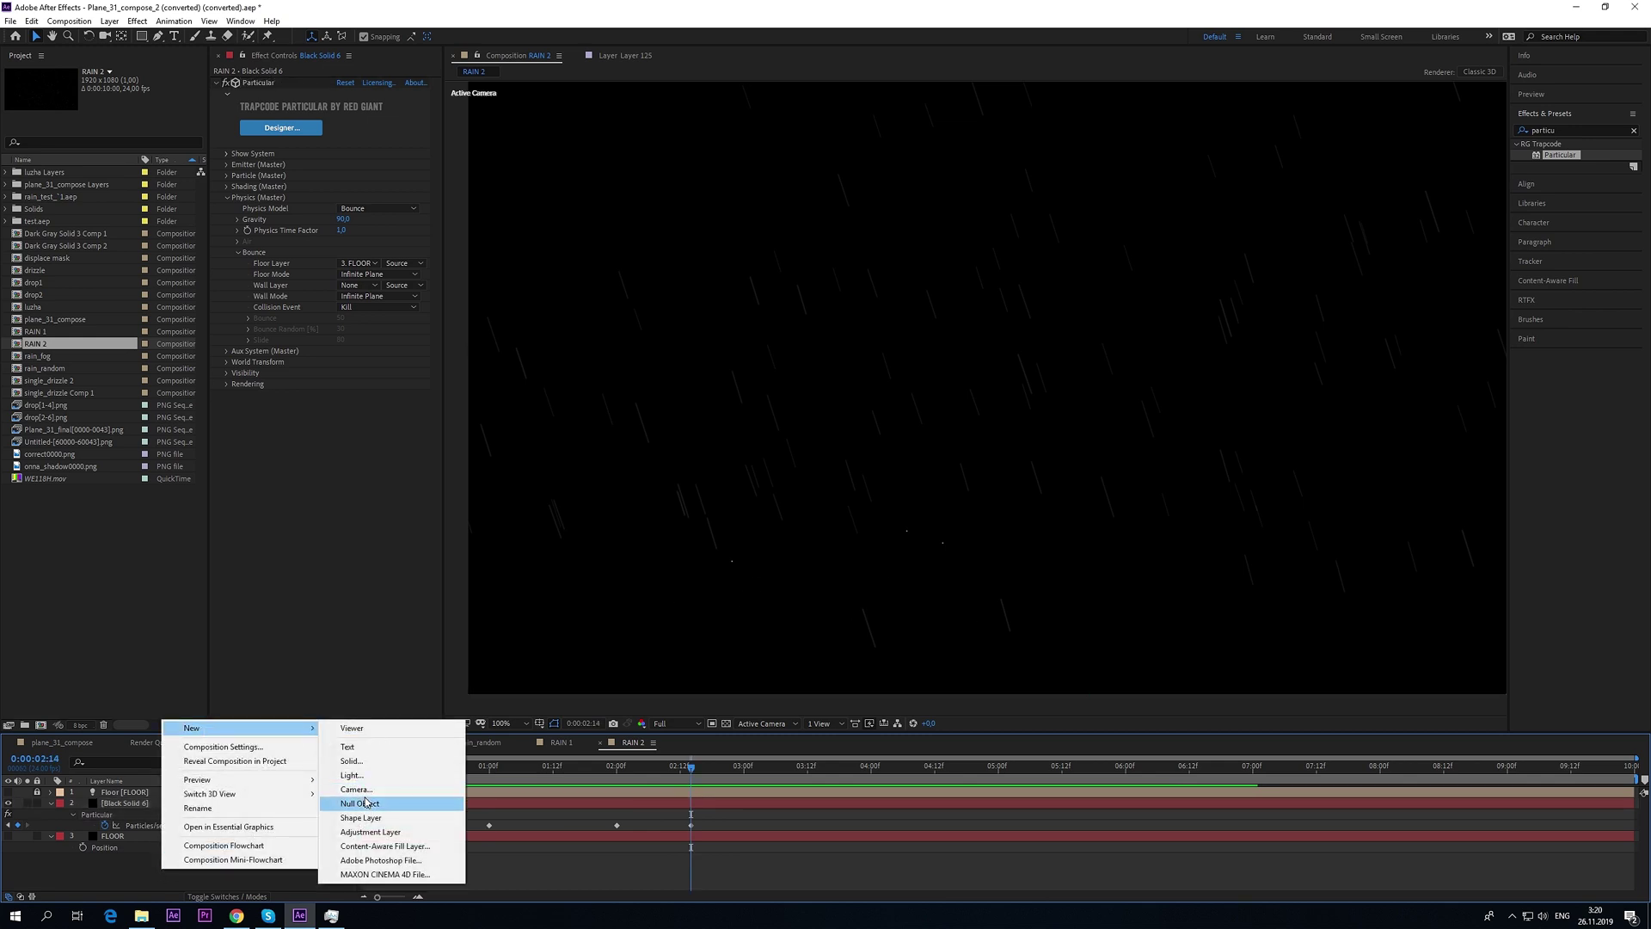
{"action": "left_click", "coordinate": [366, 788]}
{"action": "left_click", "coordinate": [950, 605]}
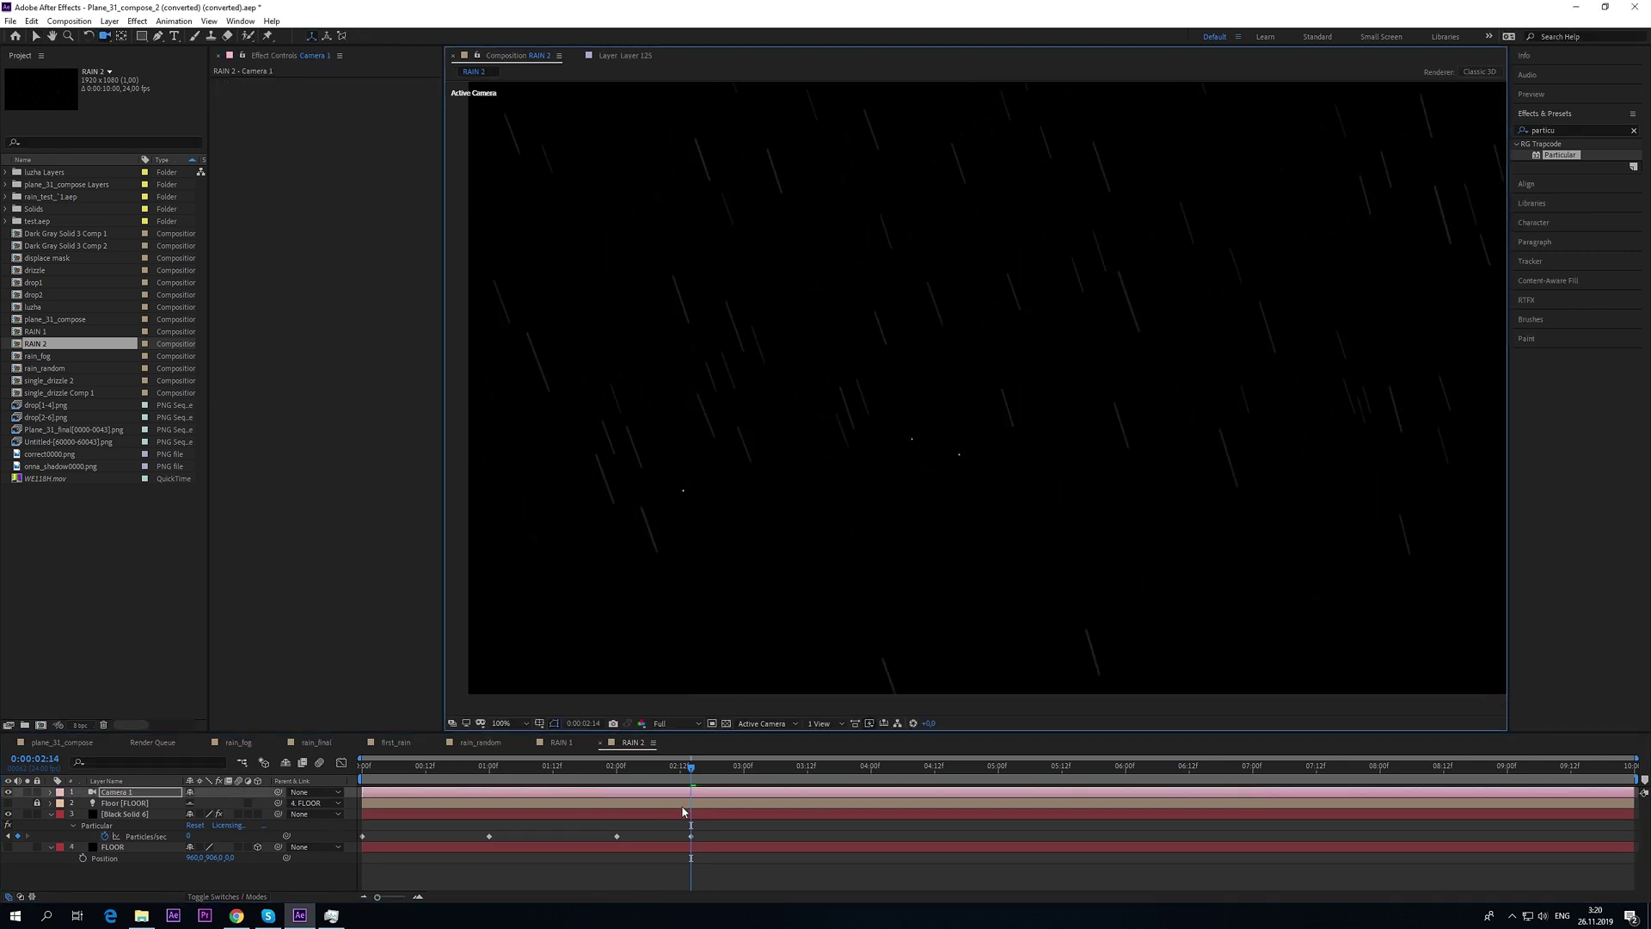
{"action": "left_click_drag", "start_coordinate": [664, 778], "coordinate": [643, 783]}
{"action": "key", "text": "space"}
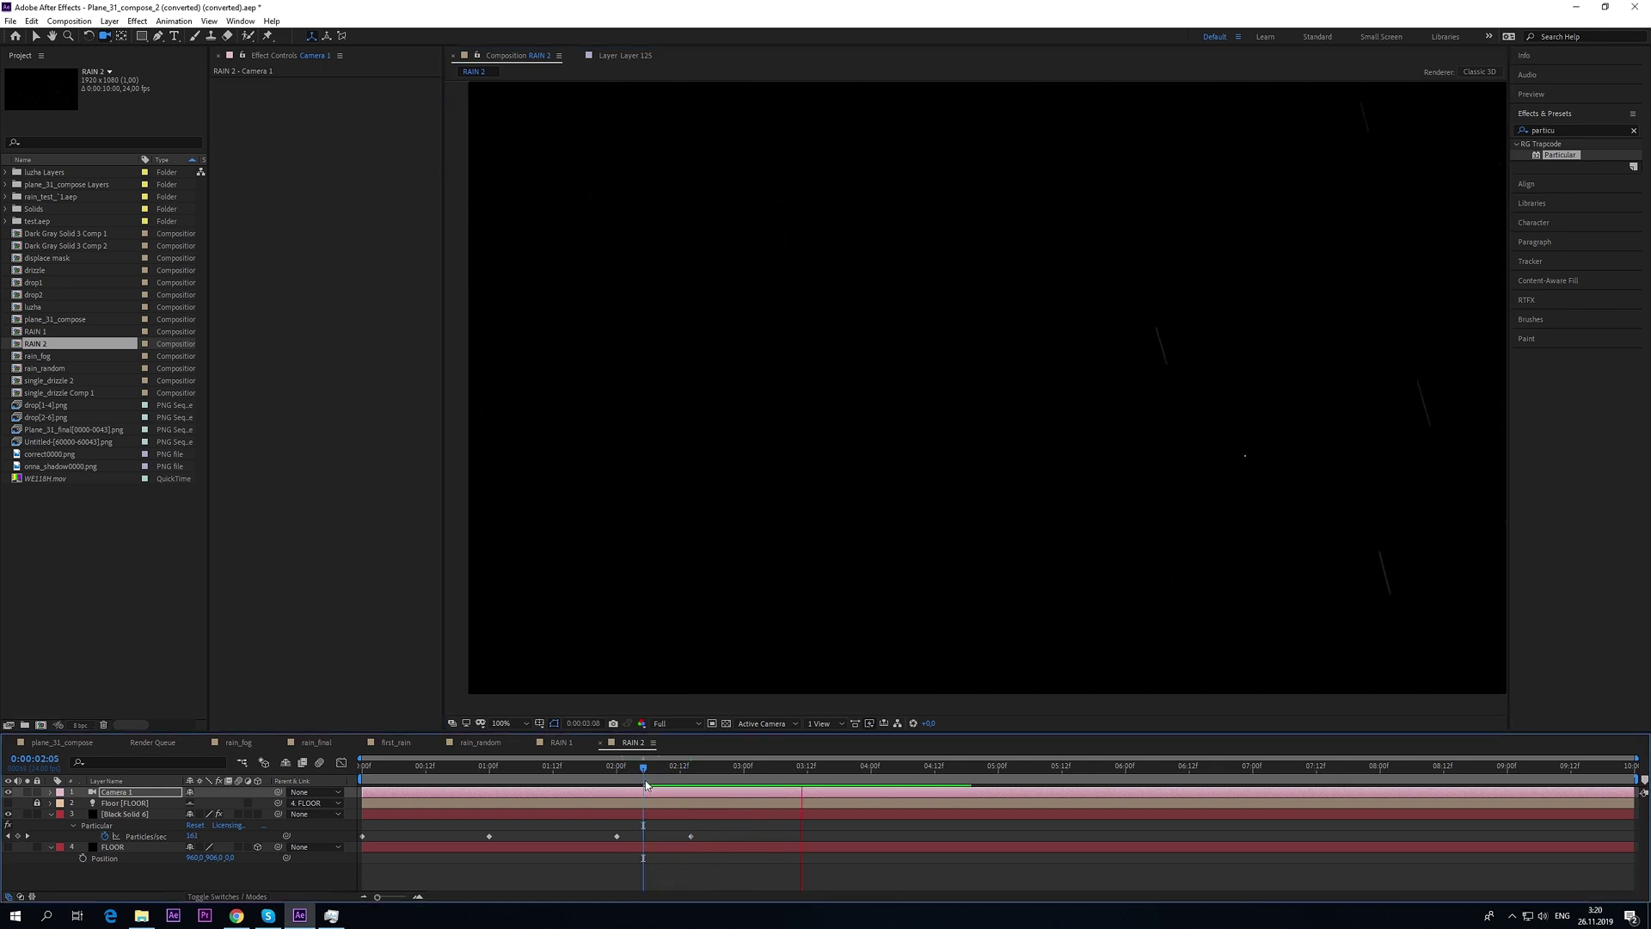
- Set the emitter box width to 1500 and depth to 800, then preview the rain
{"action": "left_click", "coordinate": [654, 814]}
{"action": "left_click", "coordinate": [226, 164]}
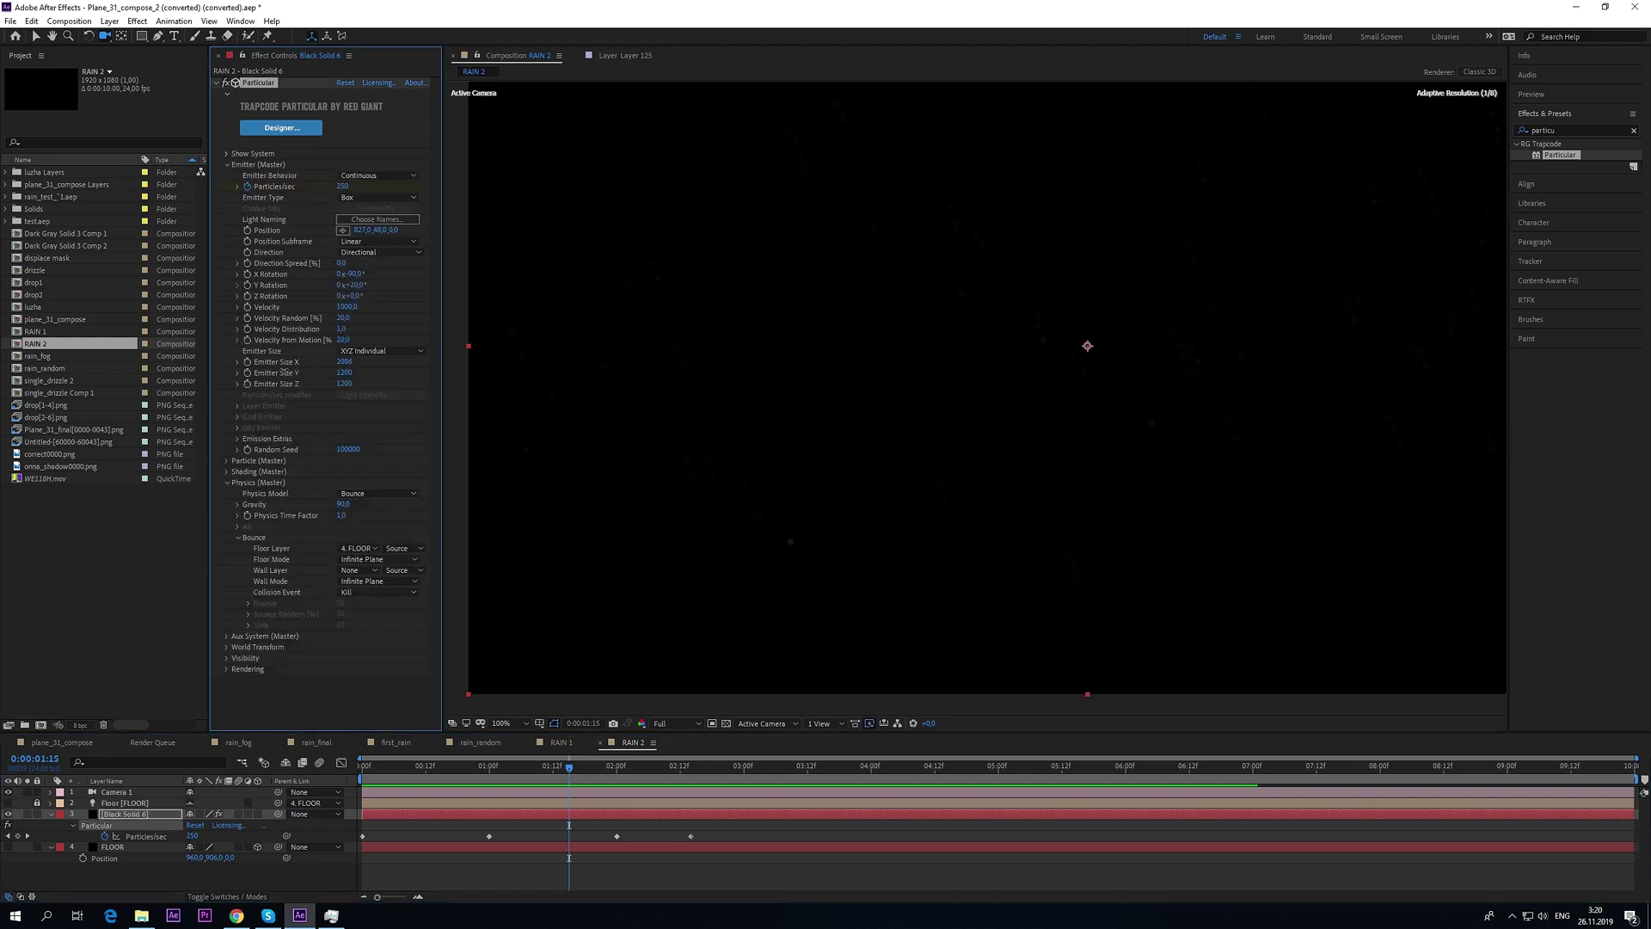
{"action": "left_click", "coordinate": [345, 363]}
{"action": "type", "text": "1500"}
{"action": "left_click", "coordinate": [387, 378]}
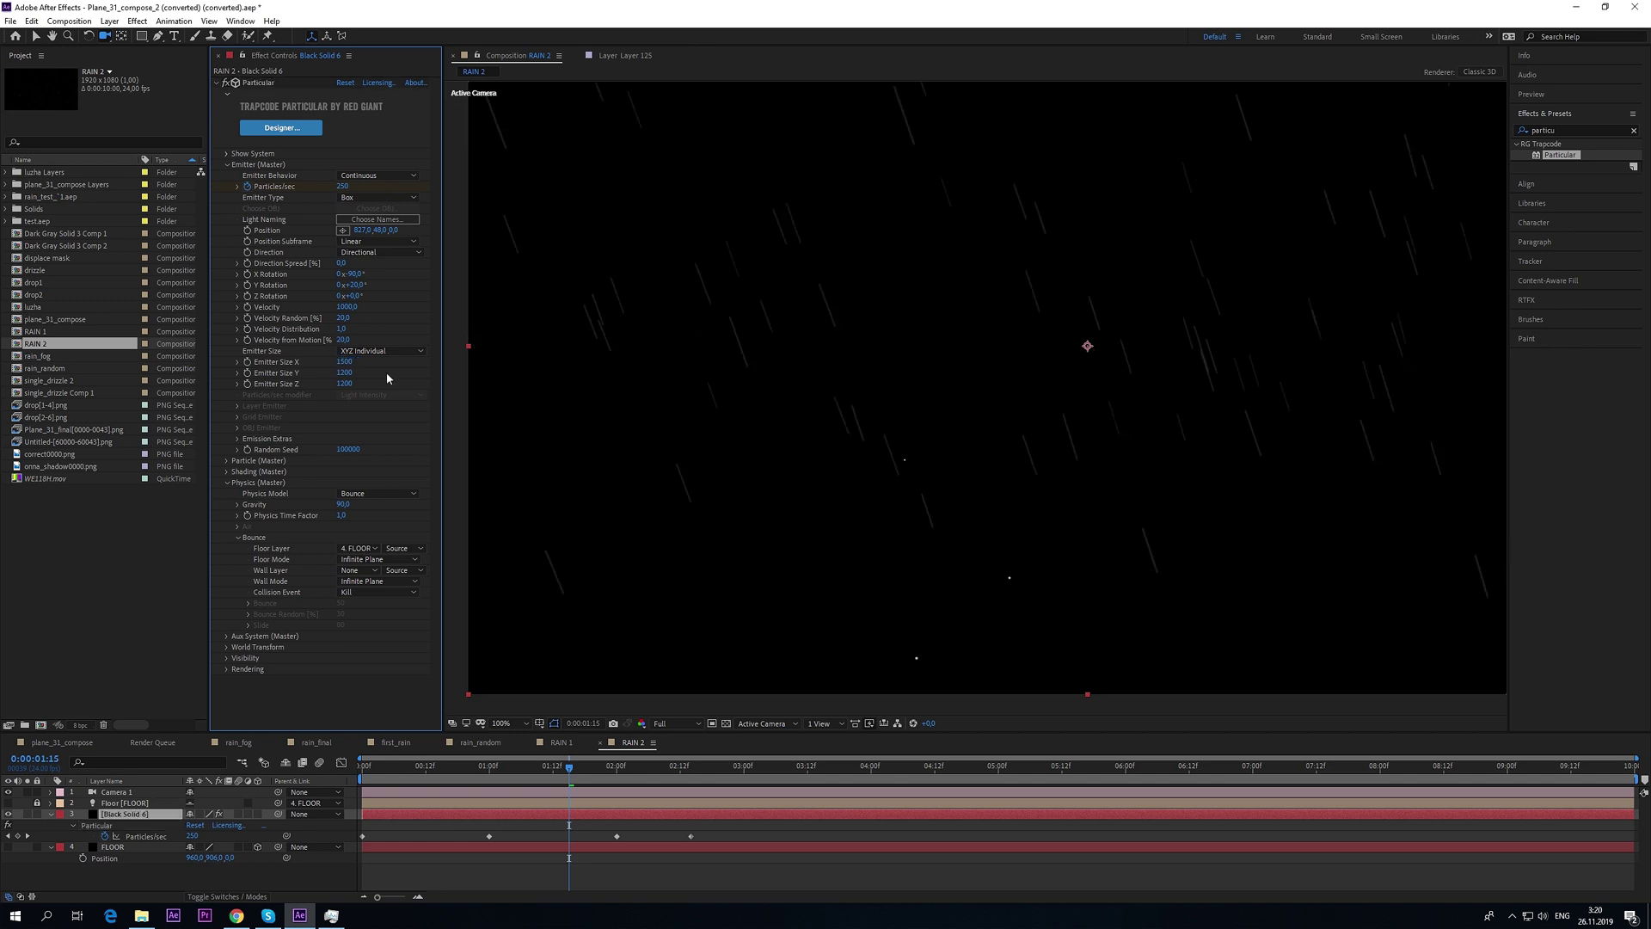
{"action": "left_click", "coordinate": [348, 373]}
{"action": "left_click", "coordinate": [342, 384]}
{"action": "type", "text": "800"}
{"action": "key", "text": "Return"}
{"action": "key", "text": "space"}
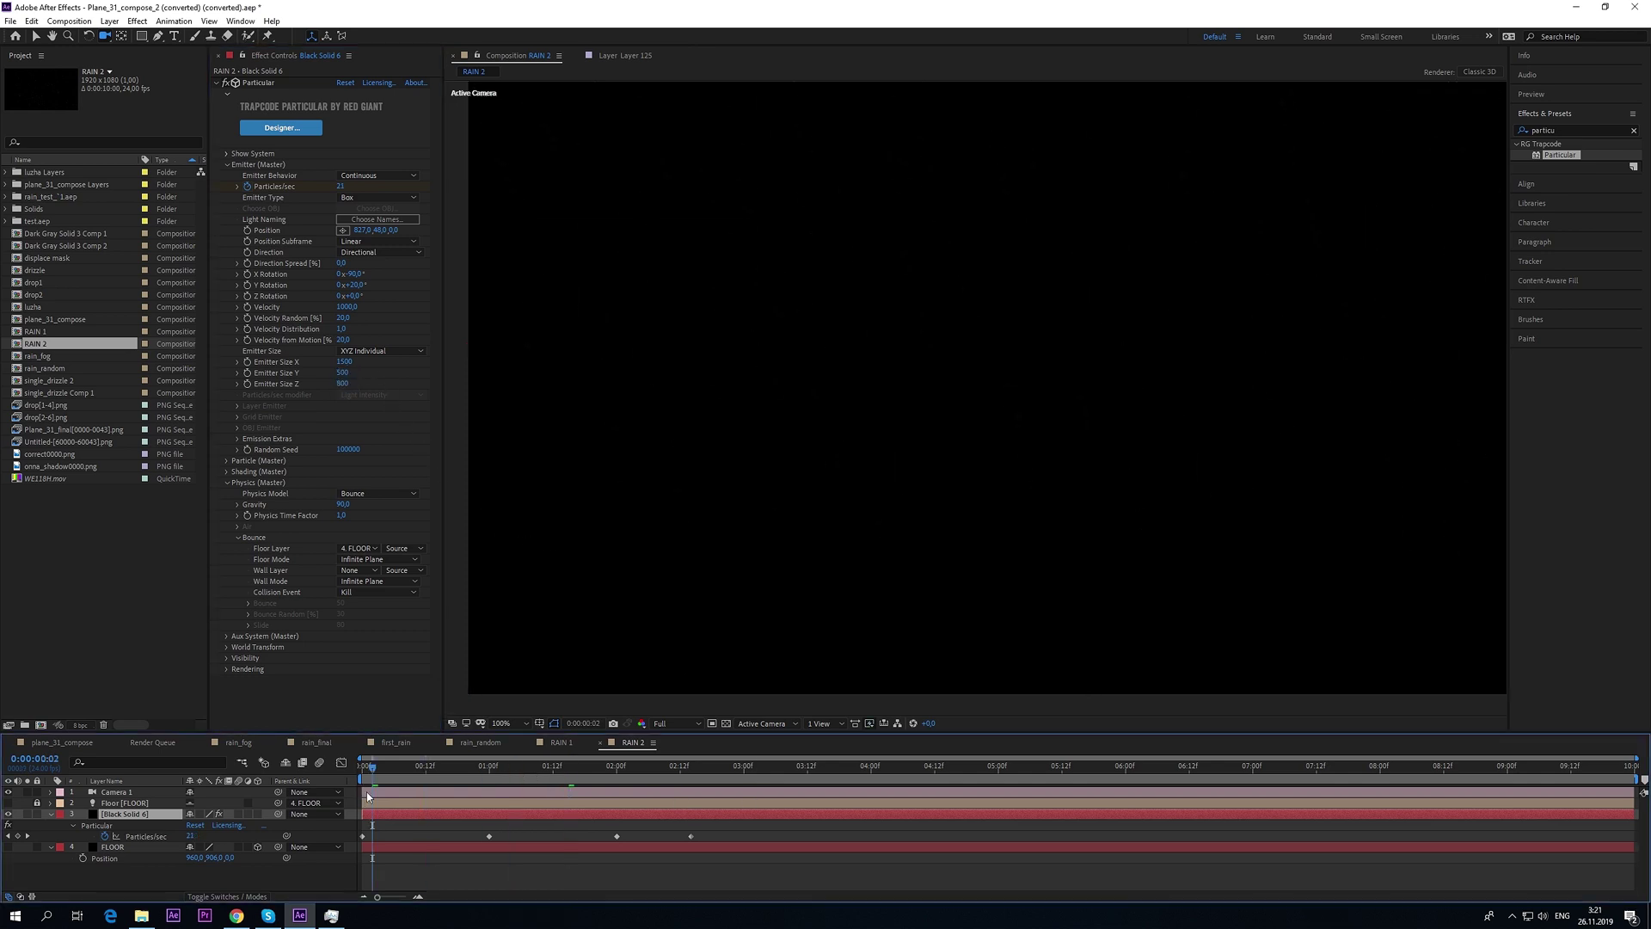
{"action": "key", "text": "space"}
{"action": "key", "text": "space"}
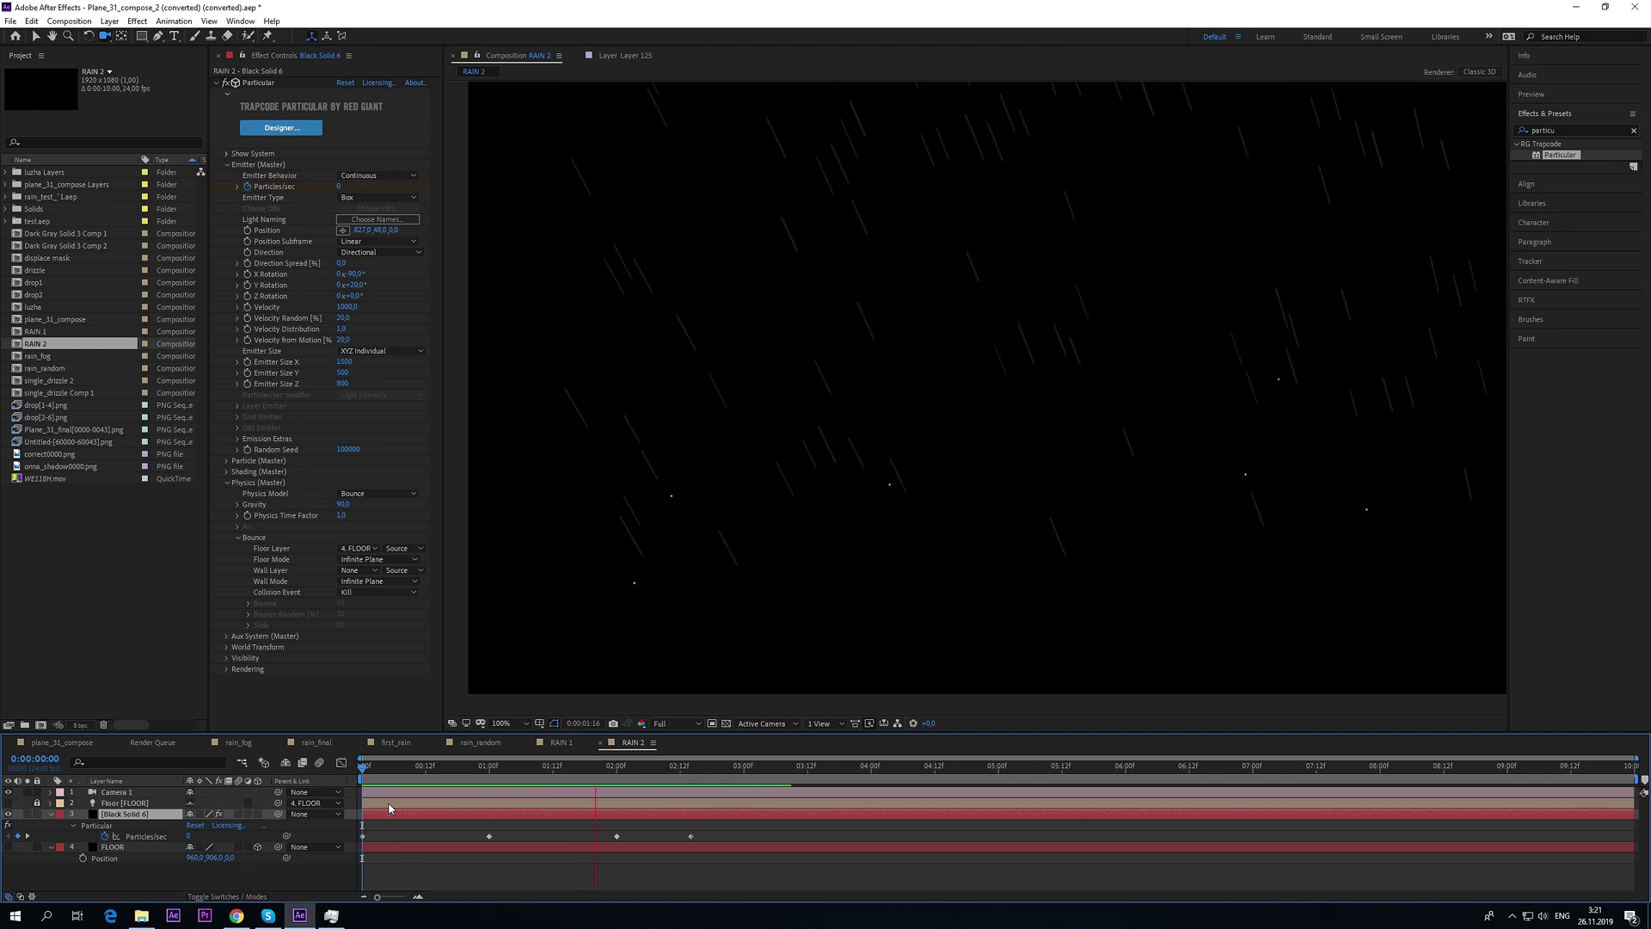
{"action": "left_click", "coordinate": [377, 821]}
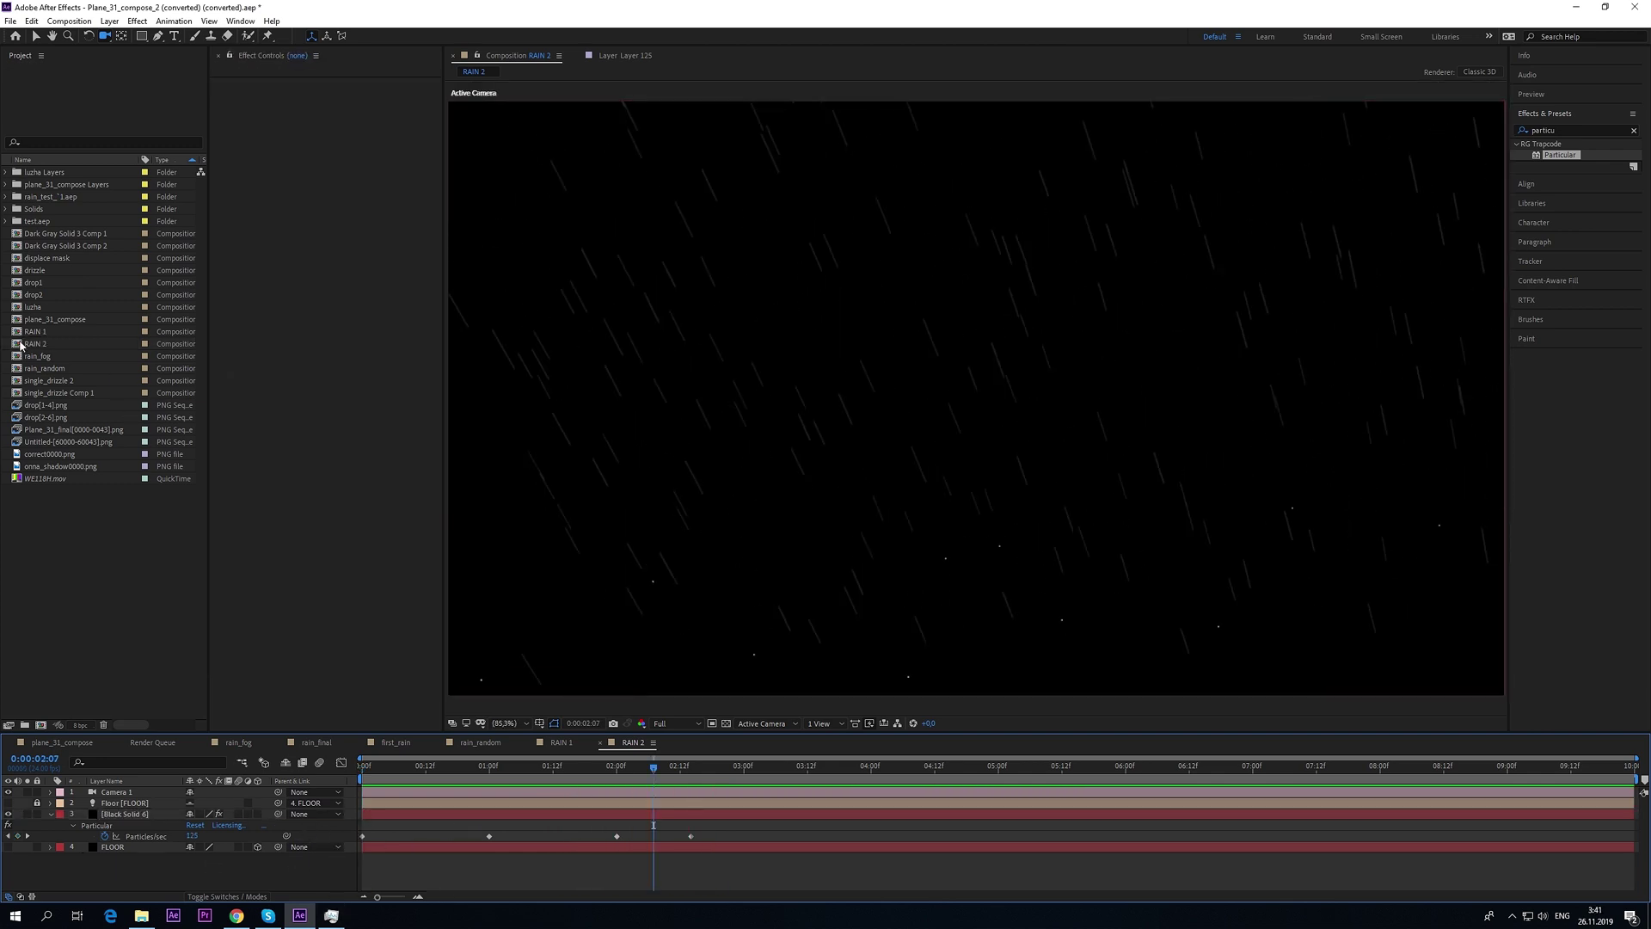
- Duplicate the RAIN 2 composition as RAIN 3 and open it
{"action": "left_click", "coordinate": [36, 344]}
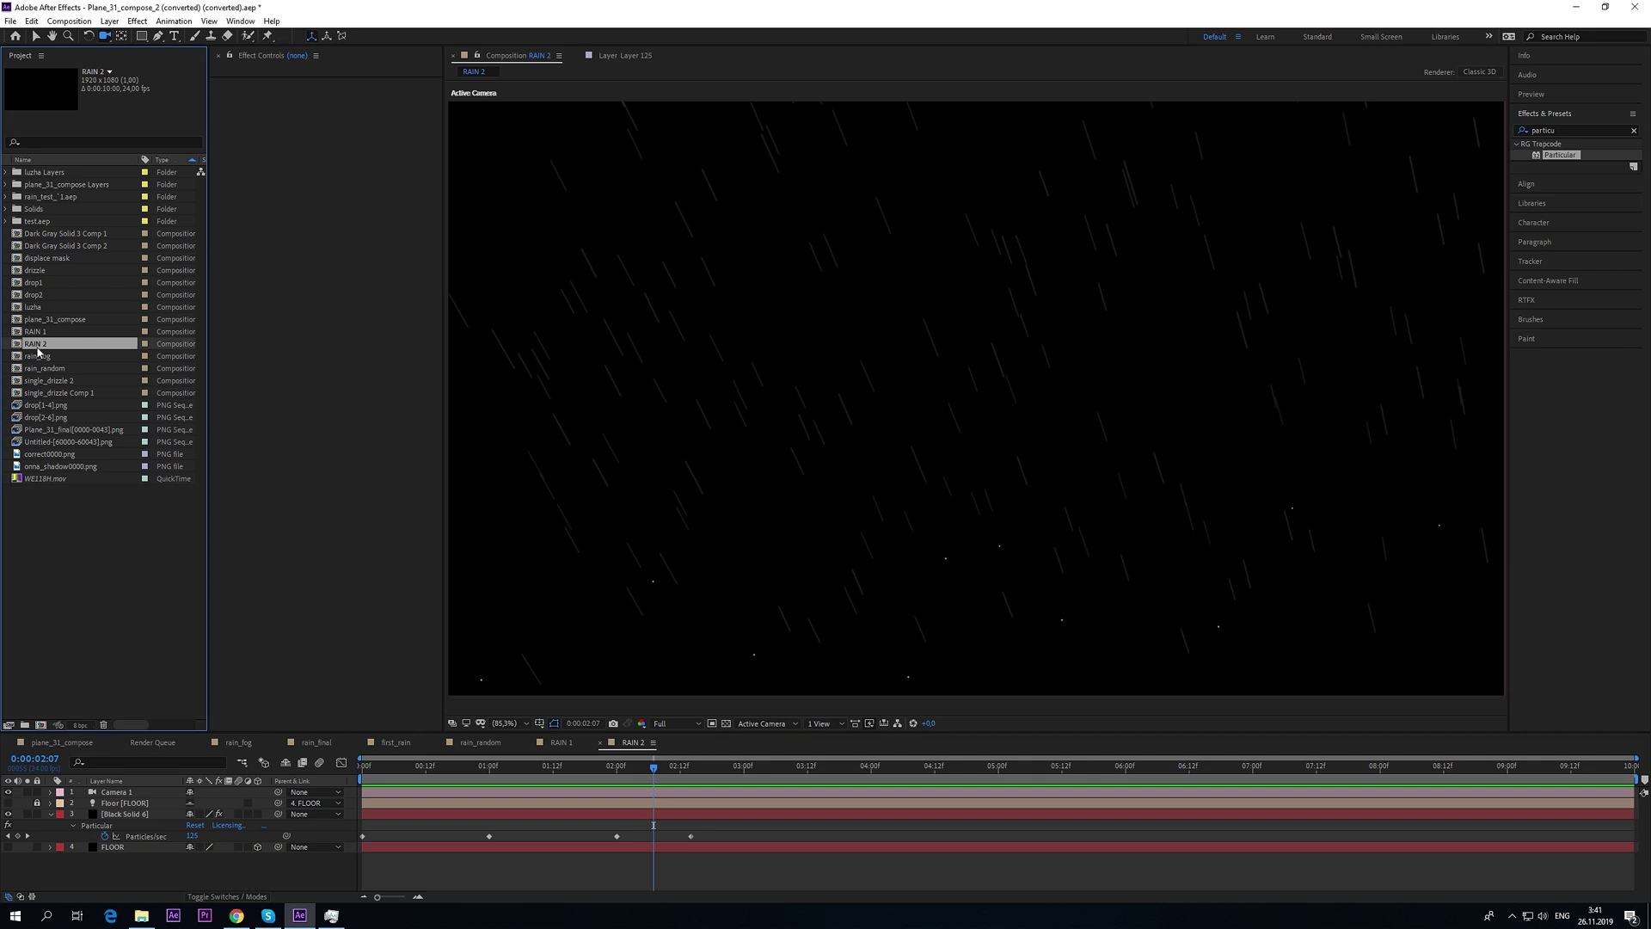
{"action": "key", "text": "ctrl+d"}
{"action": "double_click", "coordinate": [36, 356]}
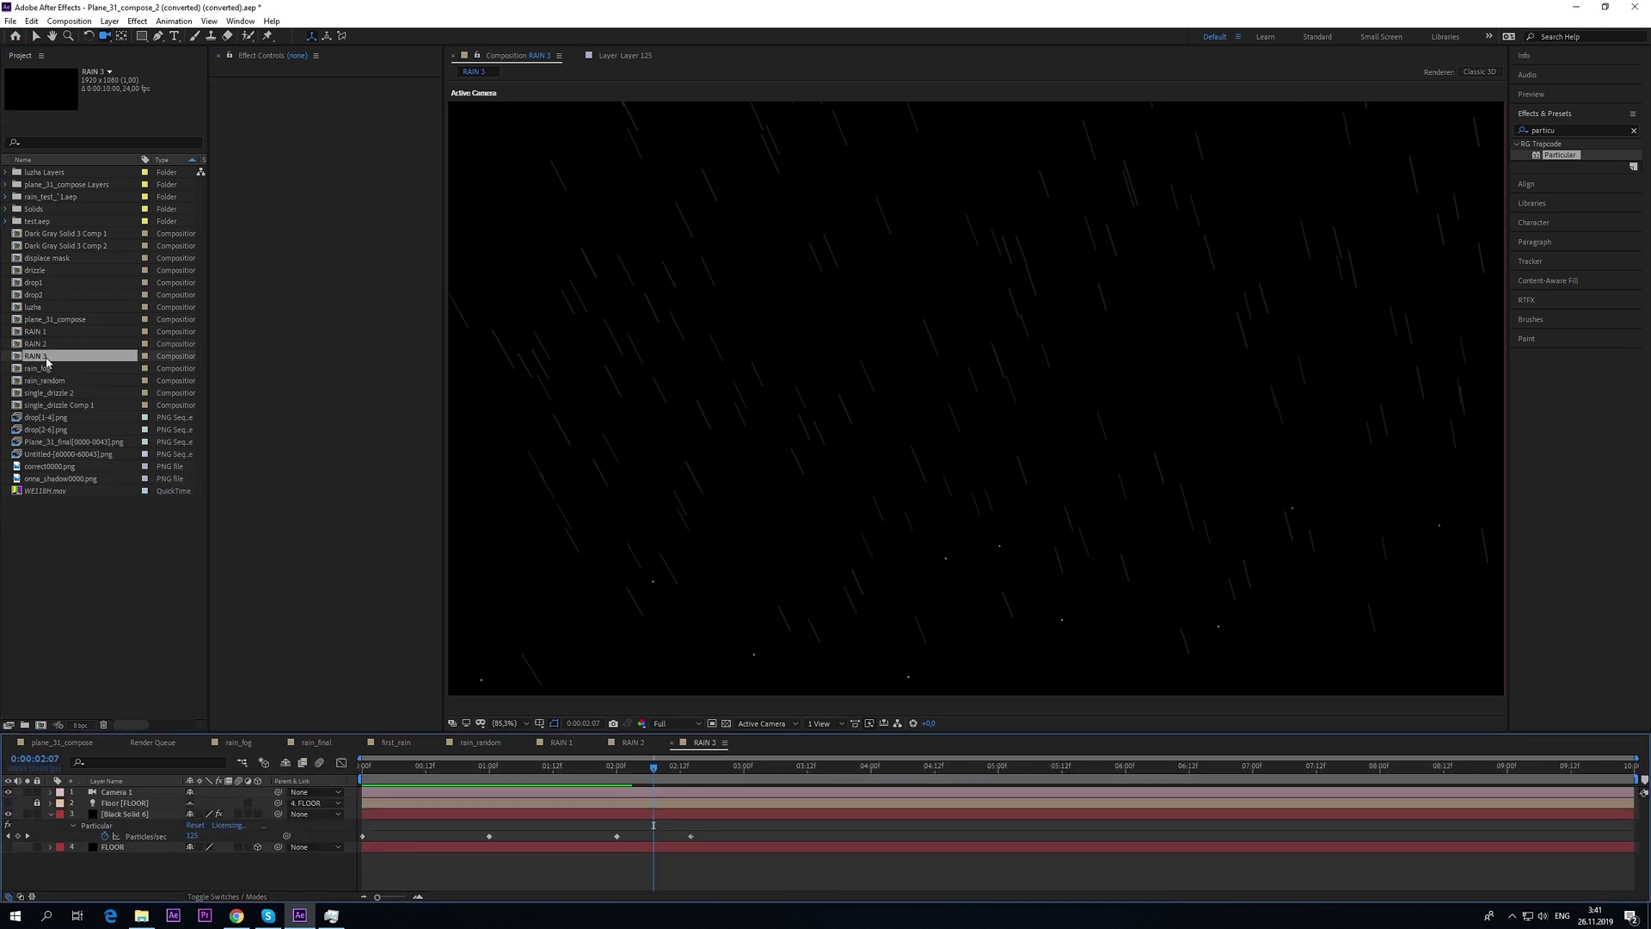
- On the Black Solid 6 particle layer, set Emitter Size Y to 1200 and Z to 1000
{"action": "key", "text": "j"}
{"action": "key", "text": "j"}
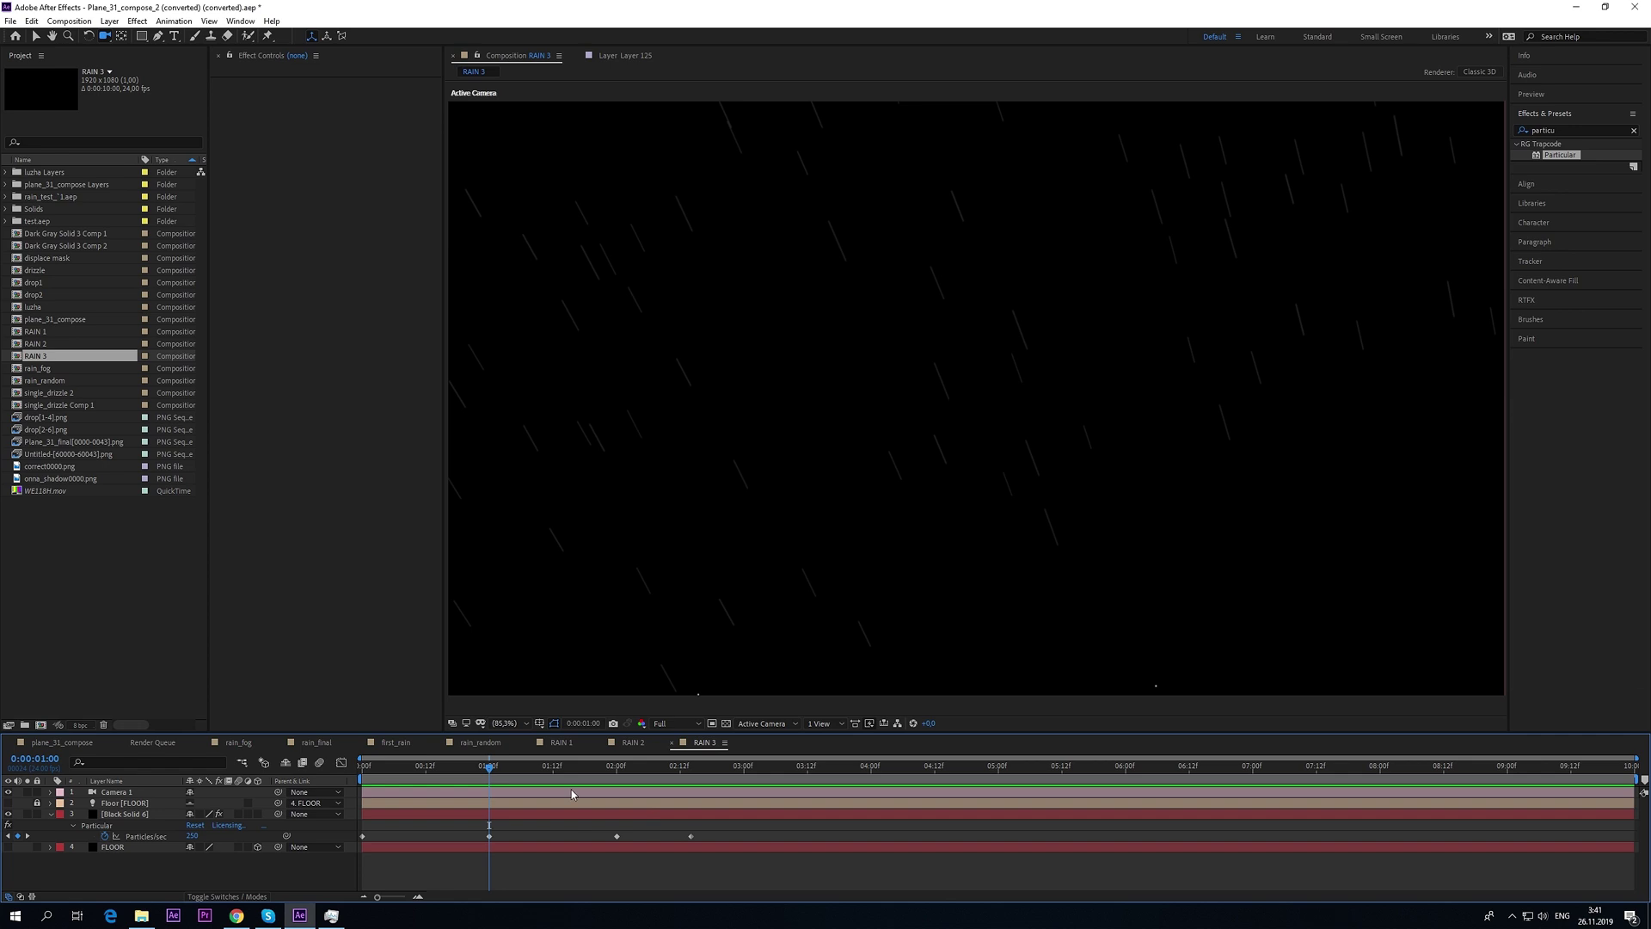
{"action": "left_click", "coordinate": [518, 816]}
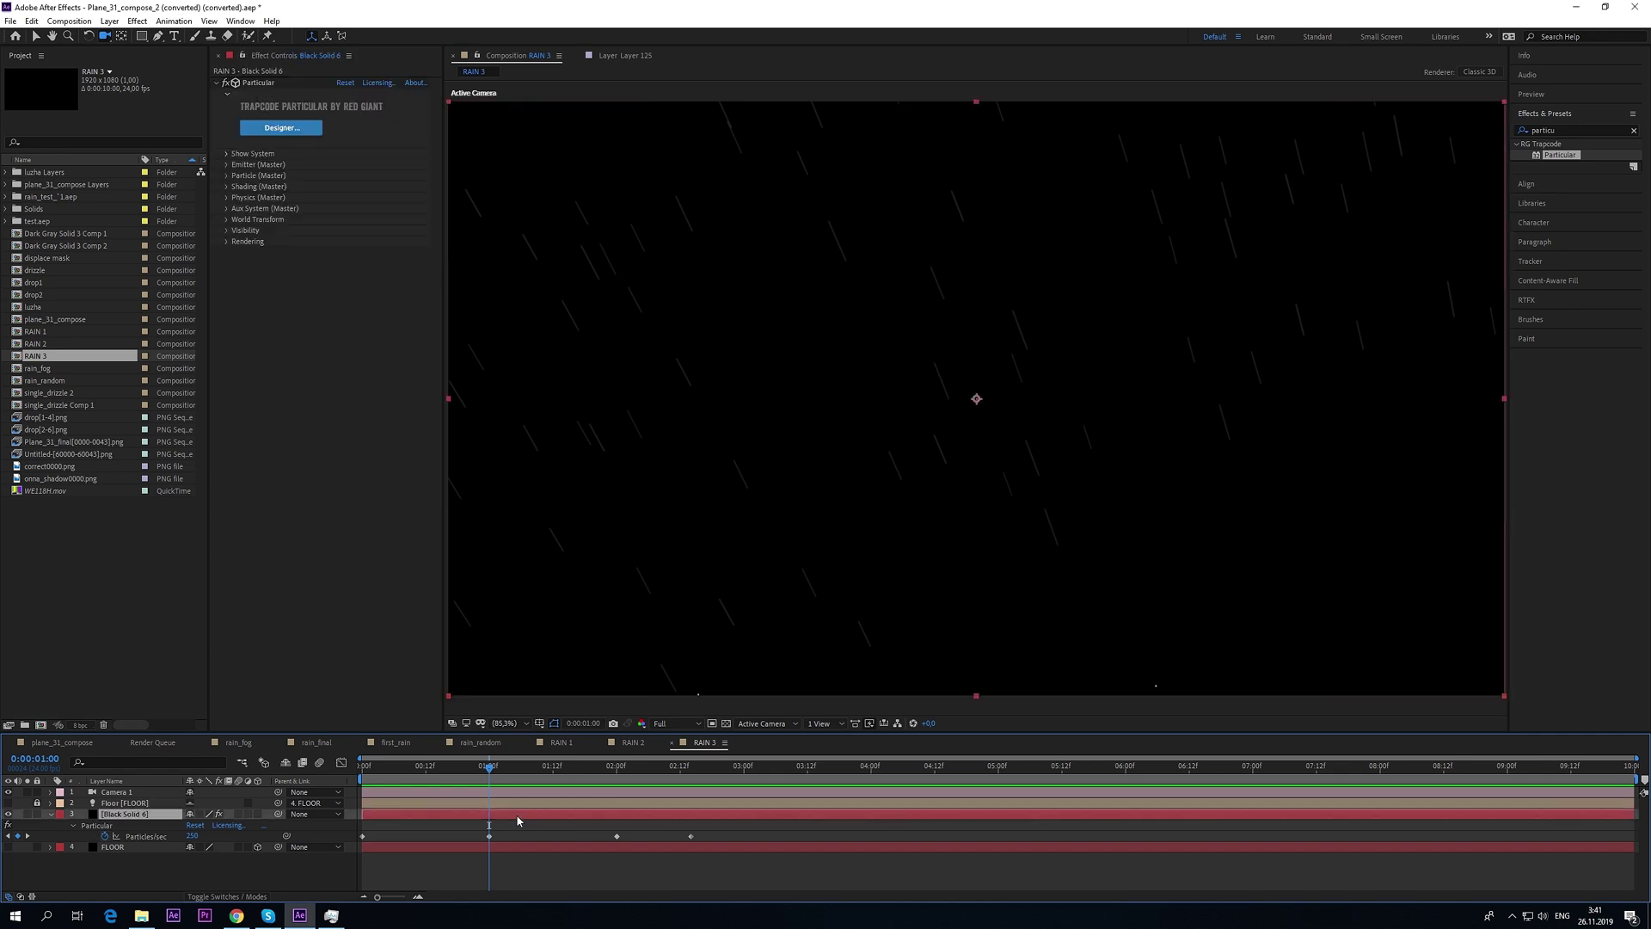
{"action": "left_click", "coordinate": [118, 792]}
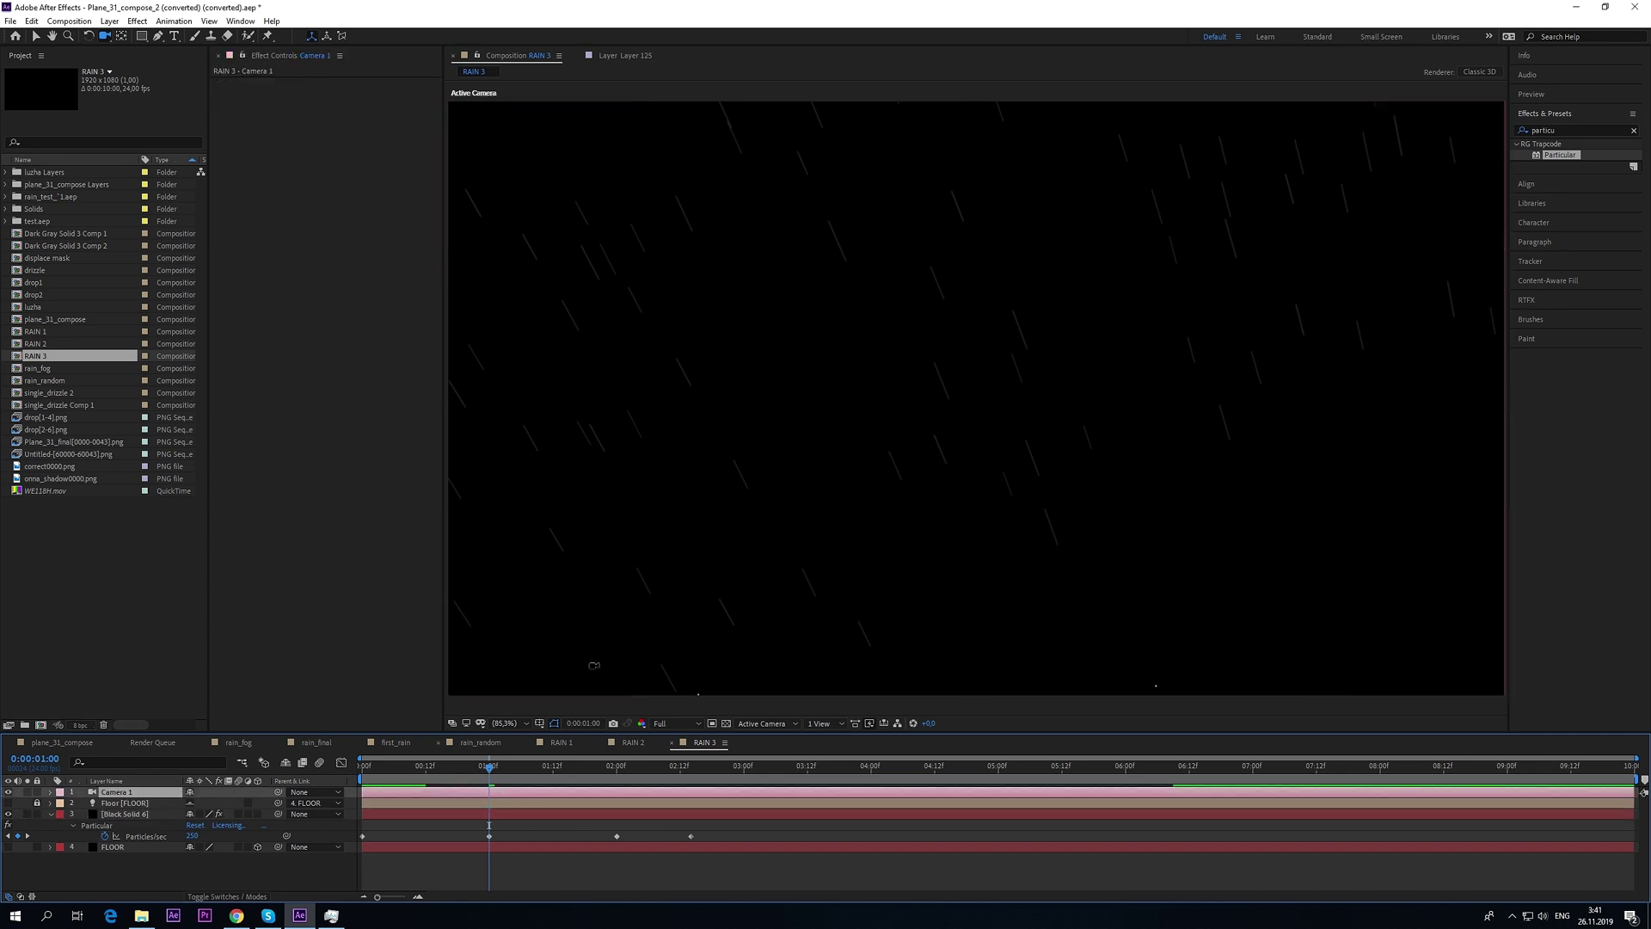
{"action": "left_click", "coordinate": [114, 813]}
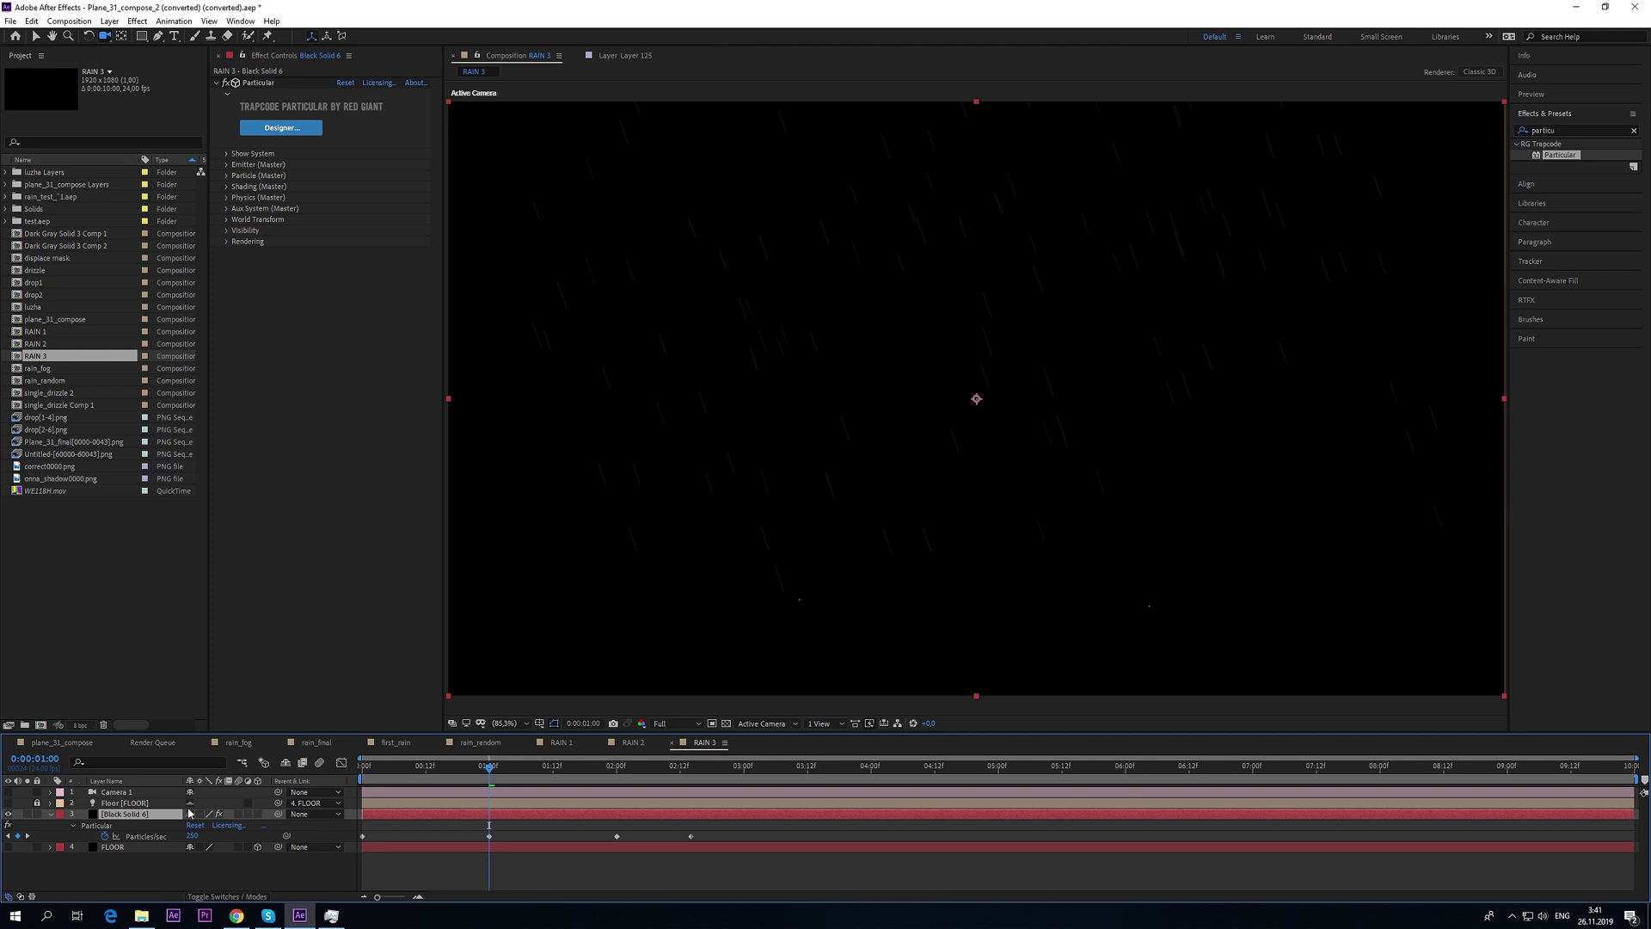
{"action": "left_click", "coordinate": [226, 164]}
{"action": "left_click", "coordinate": [345, 374]}
{"action": "type", "text": "1200"}
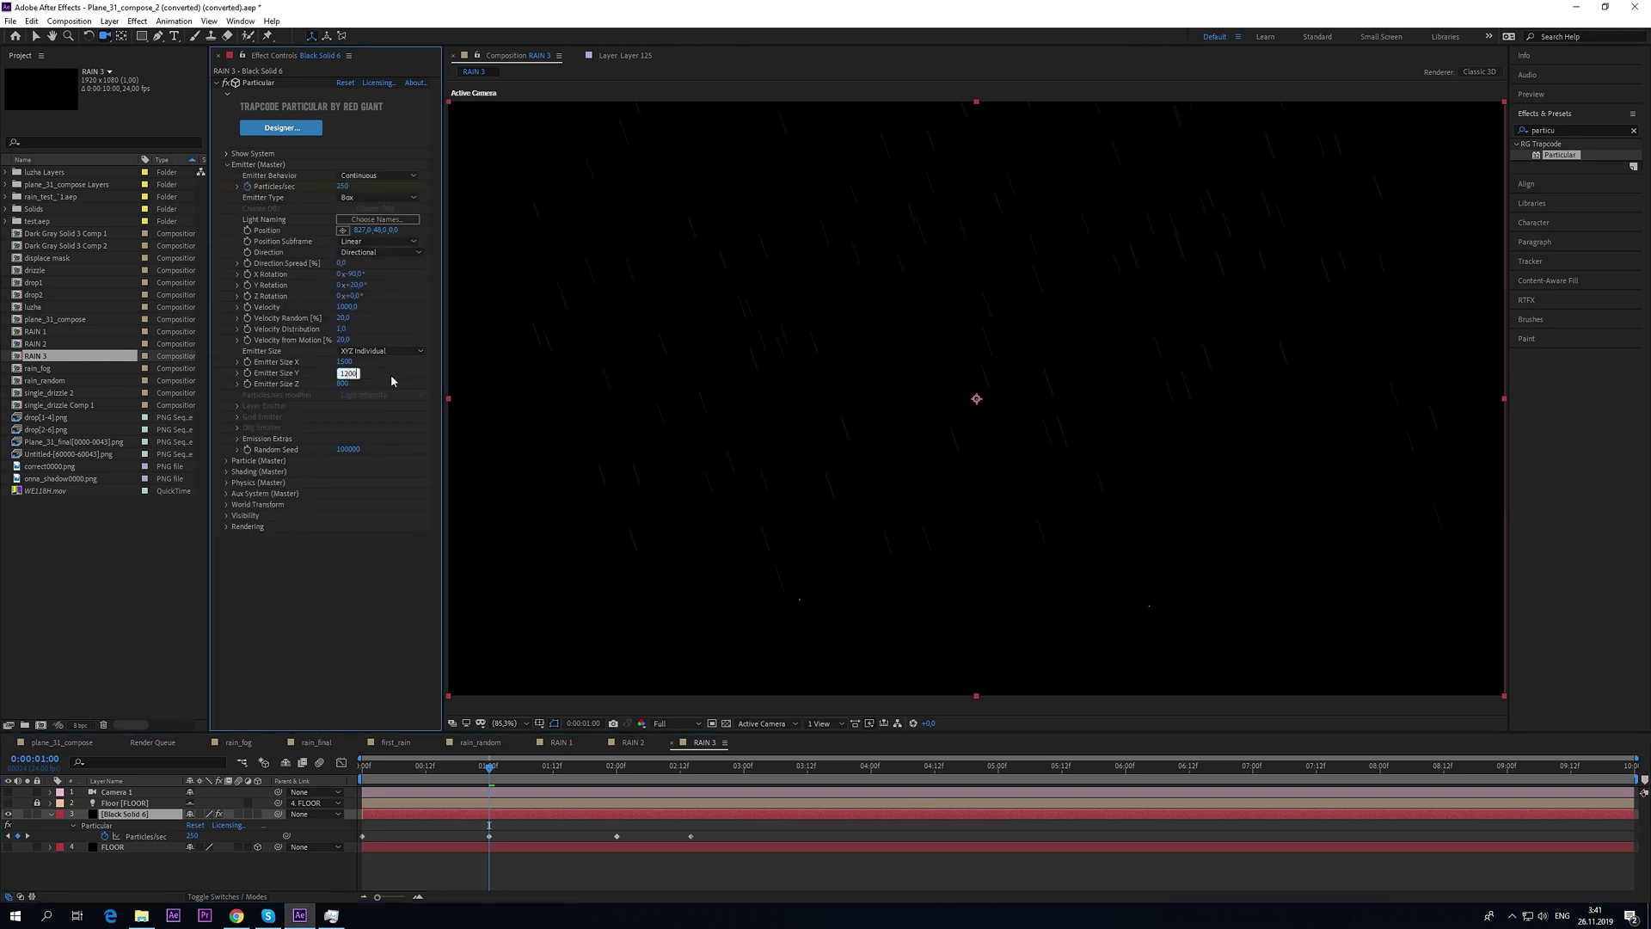
{"action": "key", "text": "Return"}
{"action": "left_click", "coordinate": [344, 384]}
{"action": "type", "text": "1000"}
{"action": "key", "text": "Return"}
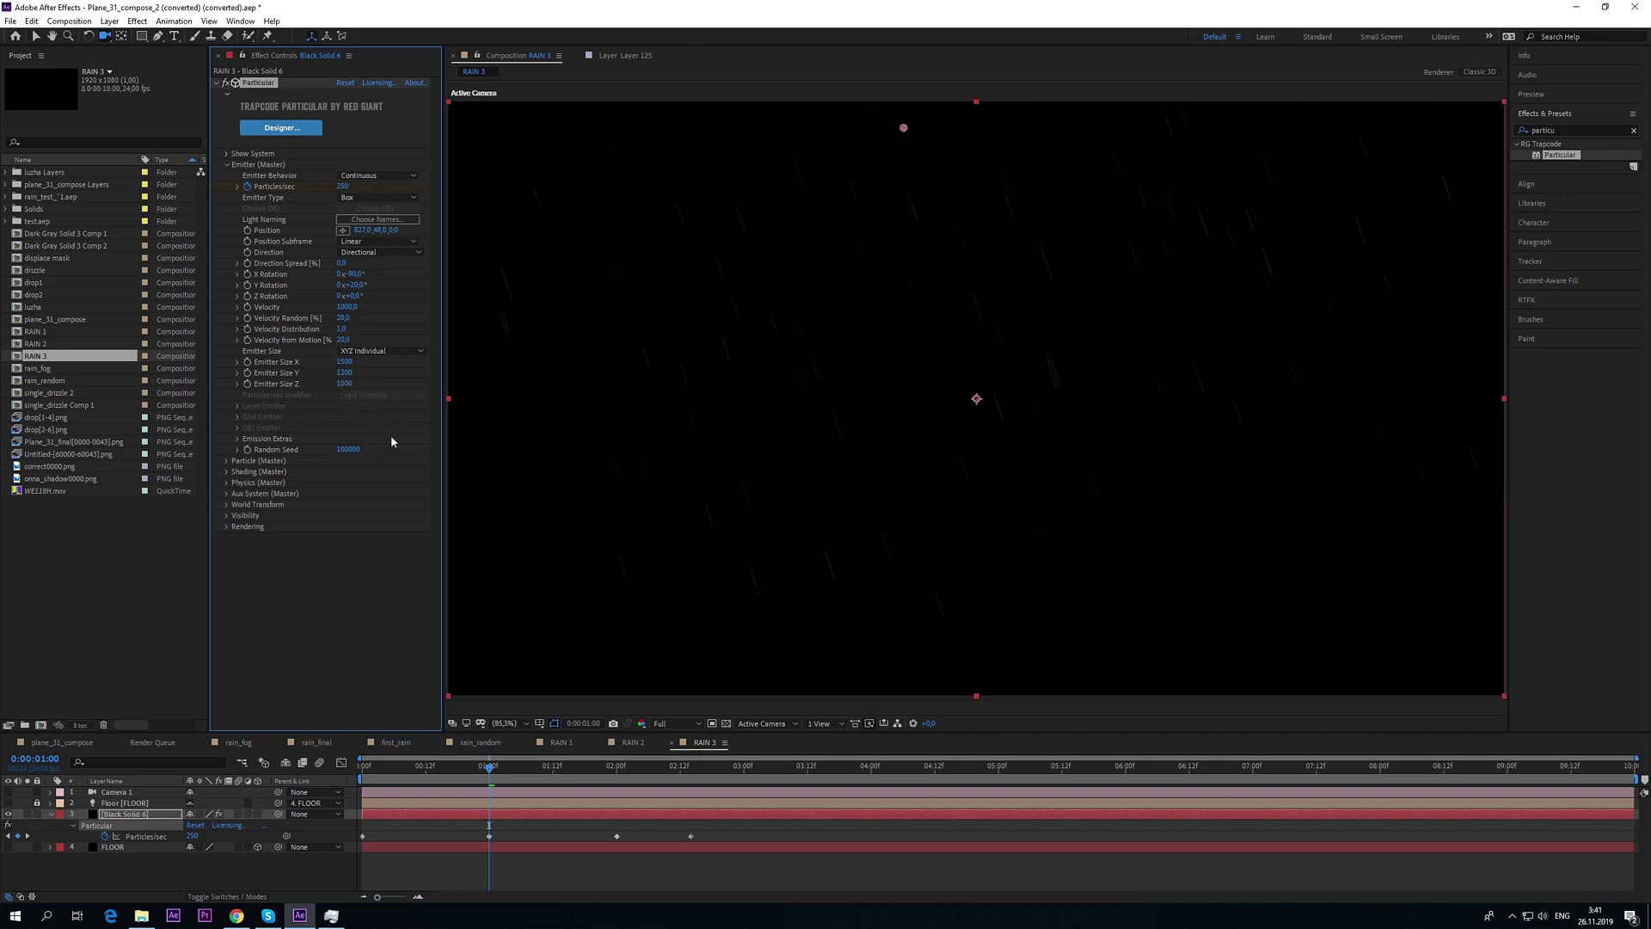
- Remove the Particles/sec keyframes and set a constant 2000 particles per second
{"action": "left_click", "coordinate": [105, 836]}
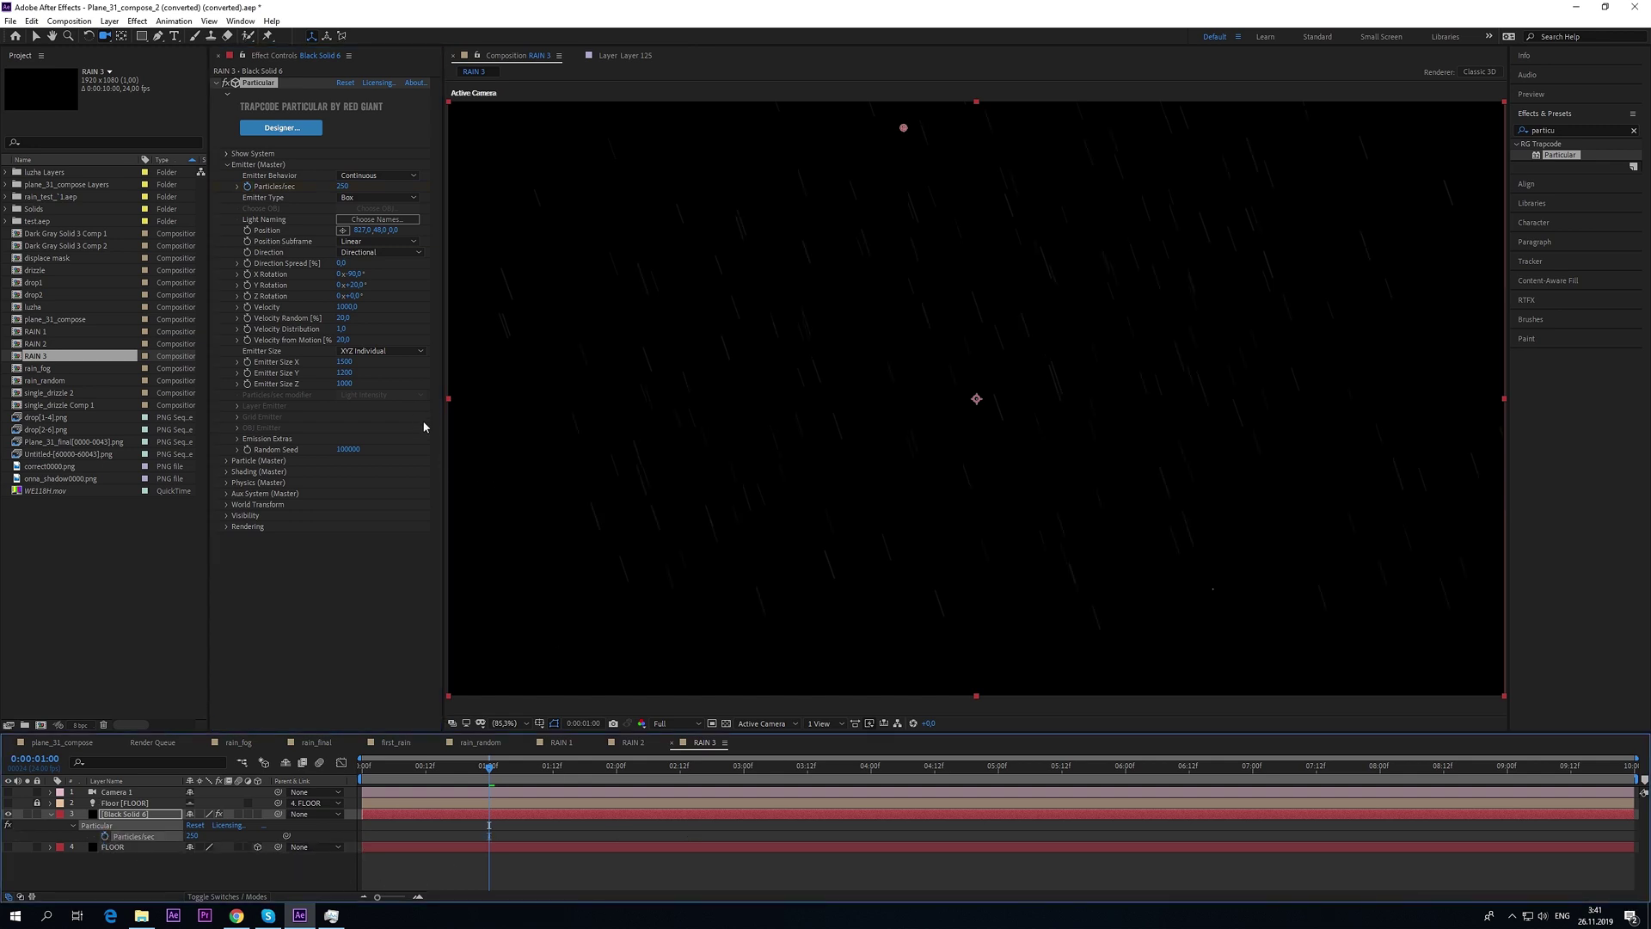
{"action": "left_click", "coordinate": [343, 187]}
{"action": "type", "text": "200"}
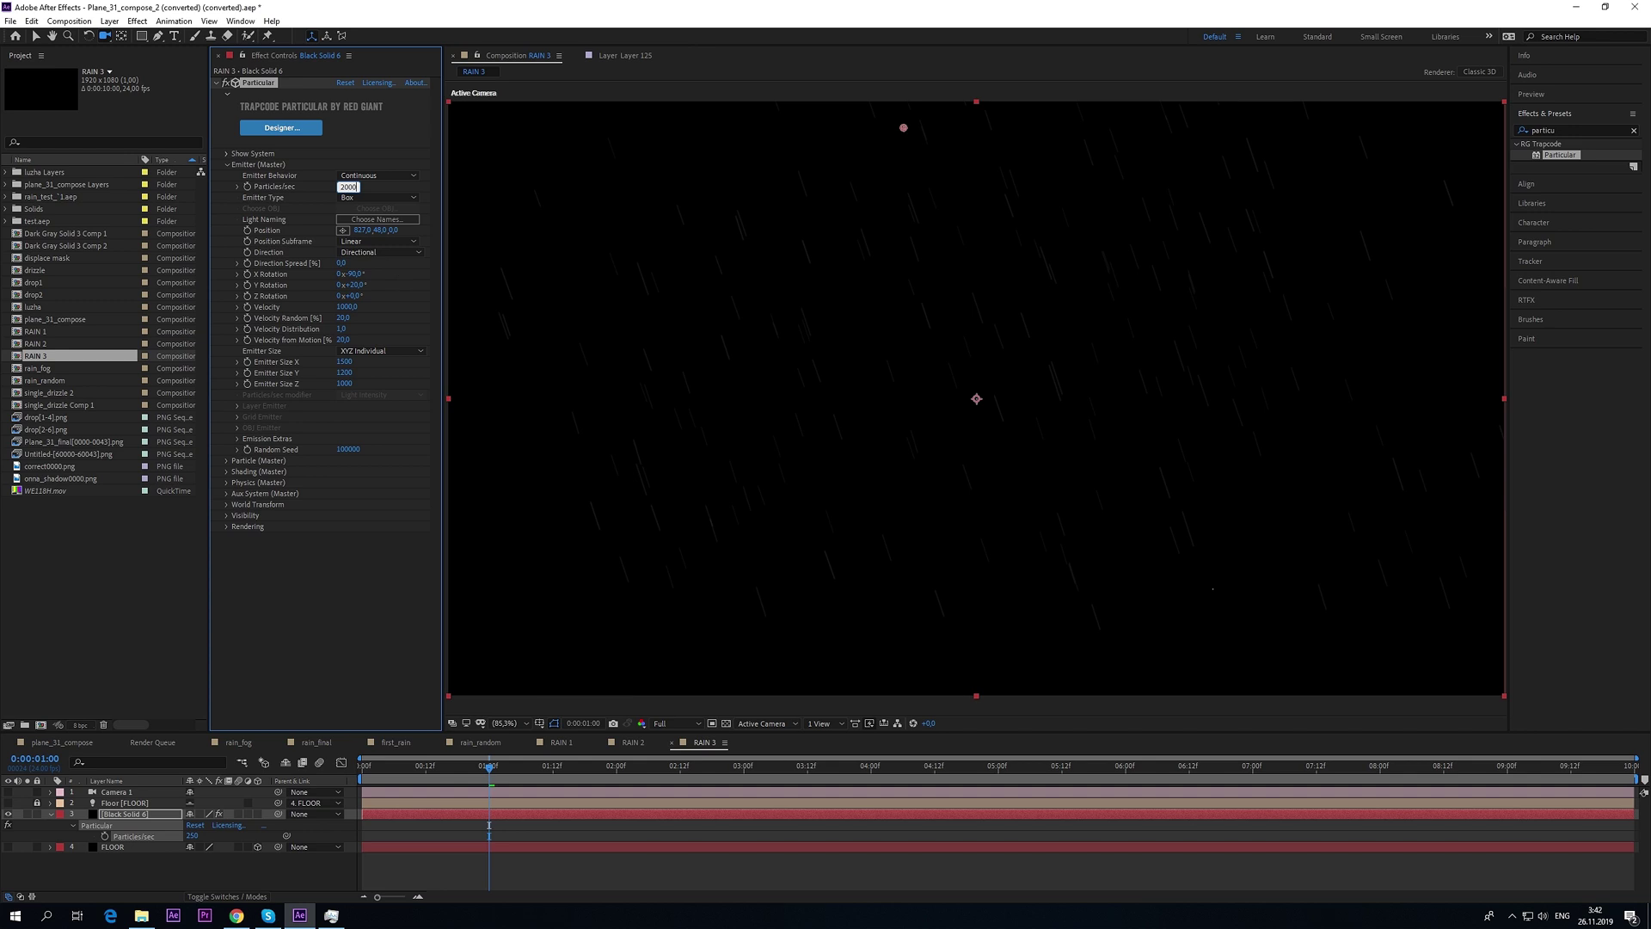
{"action": "key", "text": "Return"}
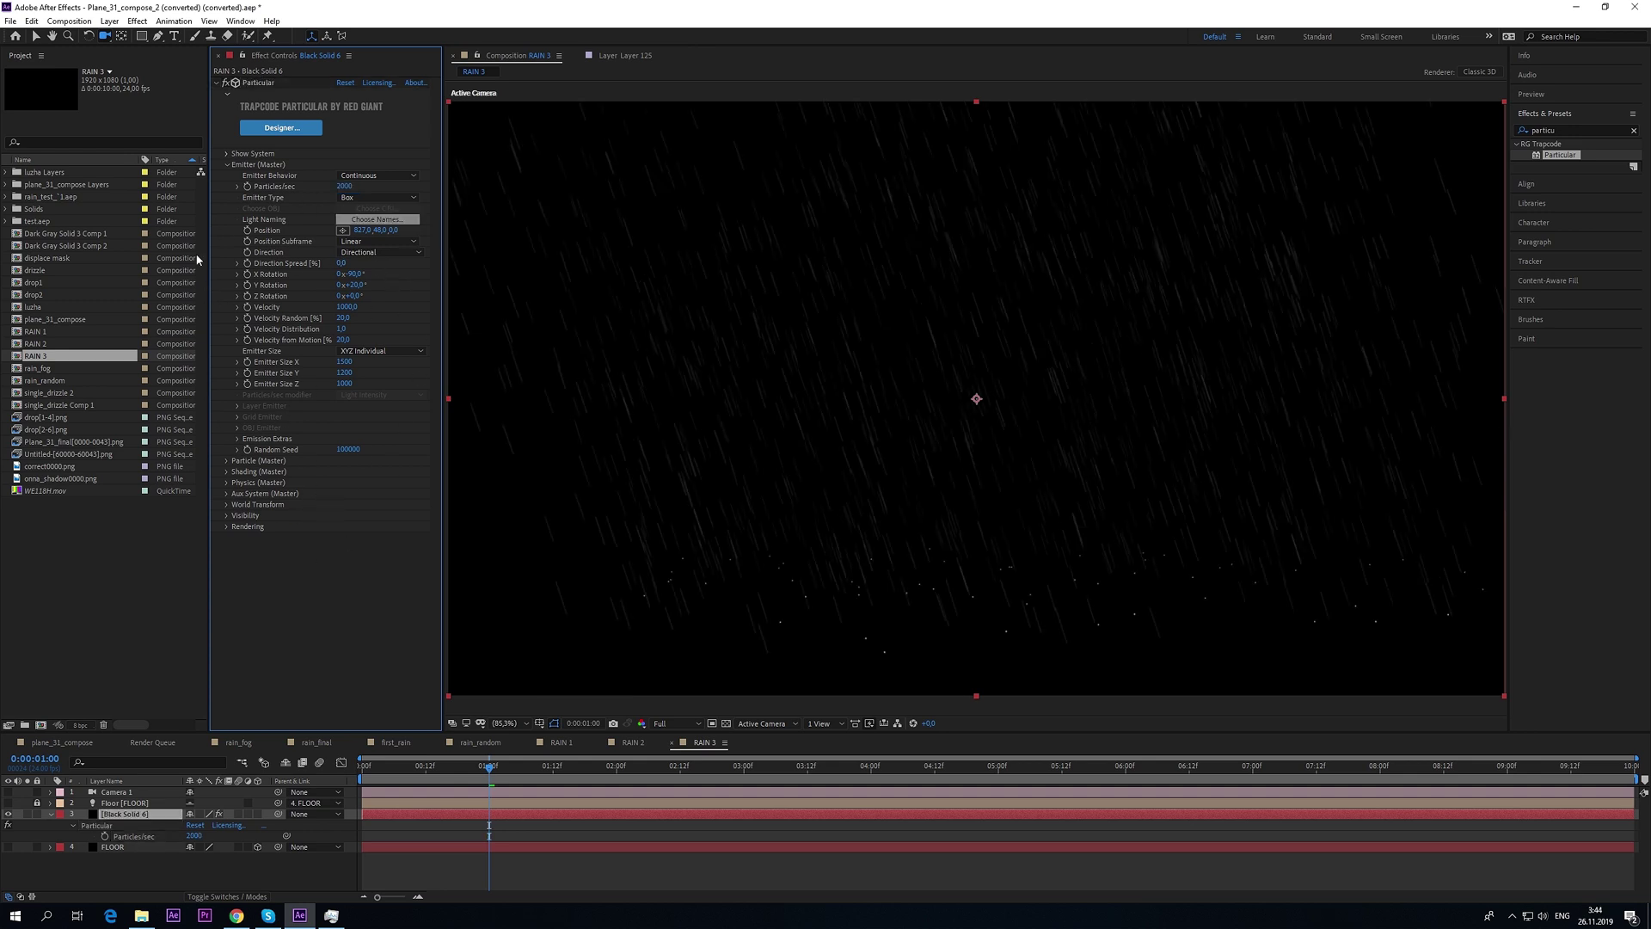
- Set Particular's Aux System Emit option to At Bounce Event
{"action": "left_click", "coordinate": [227, 164]}
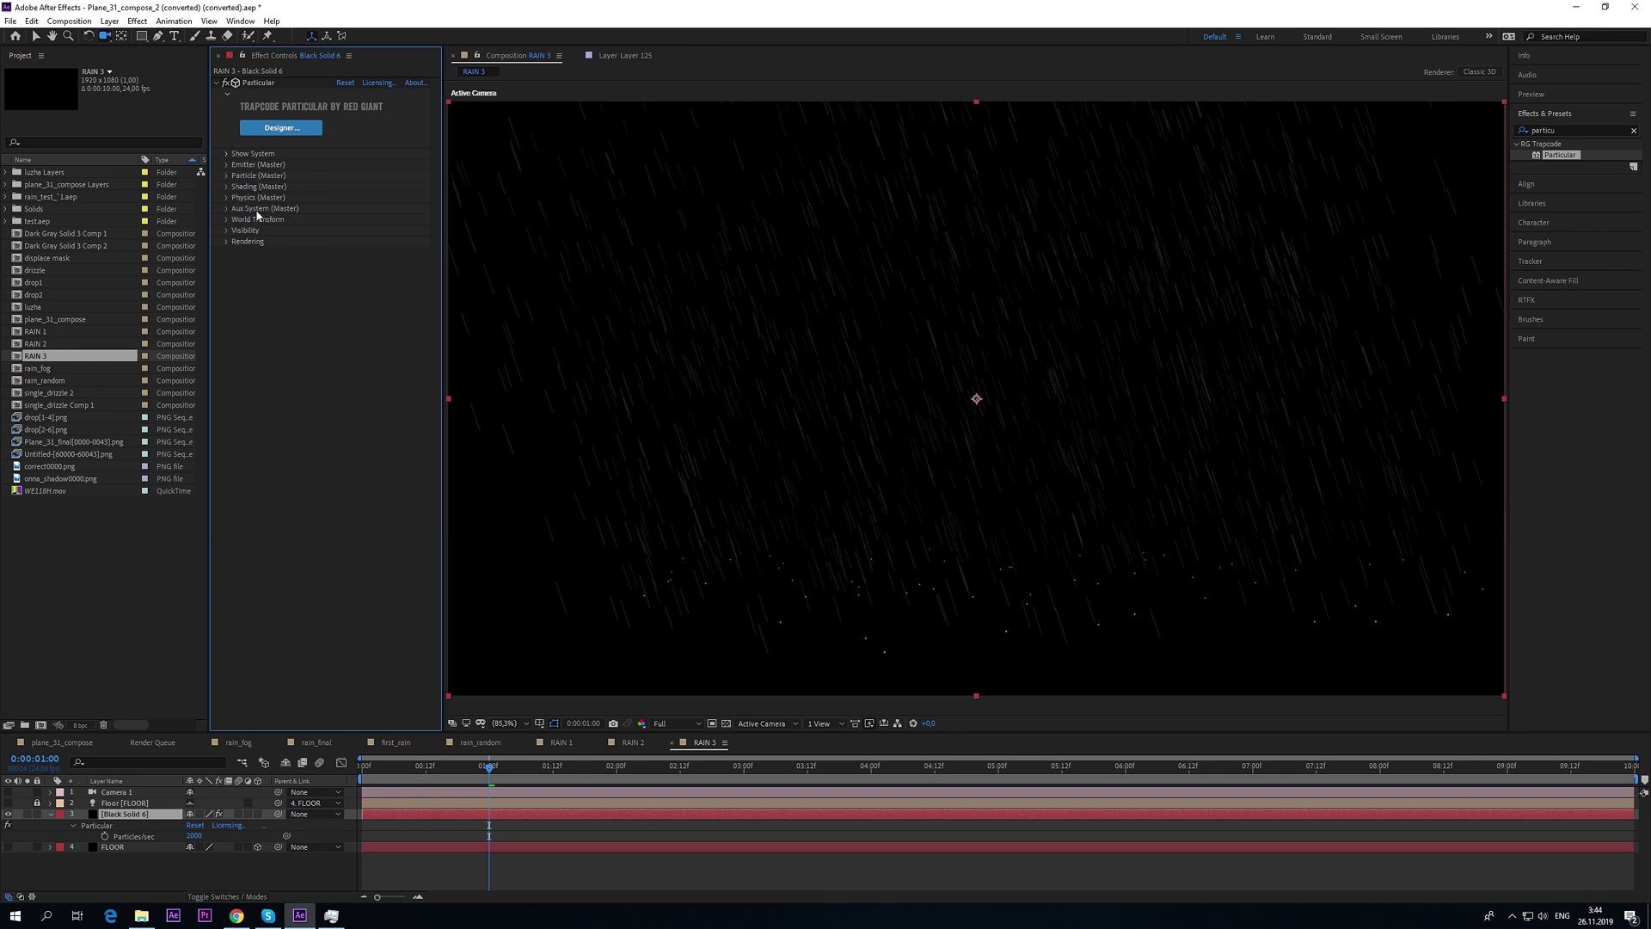
{"action": "left_click", "coordinate": [226, 198]}
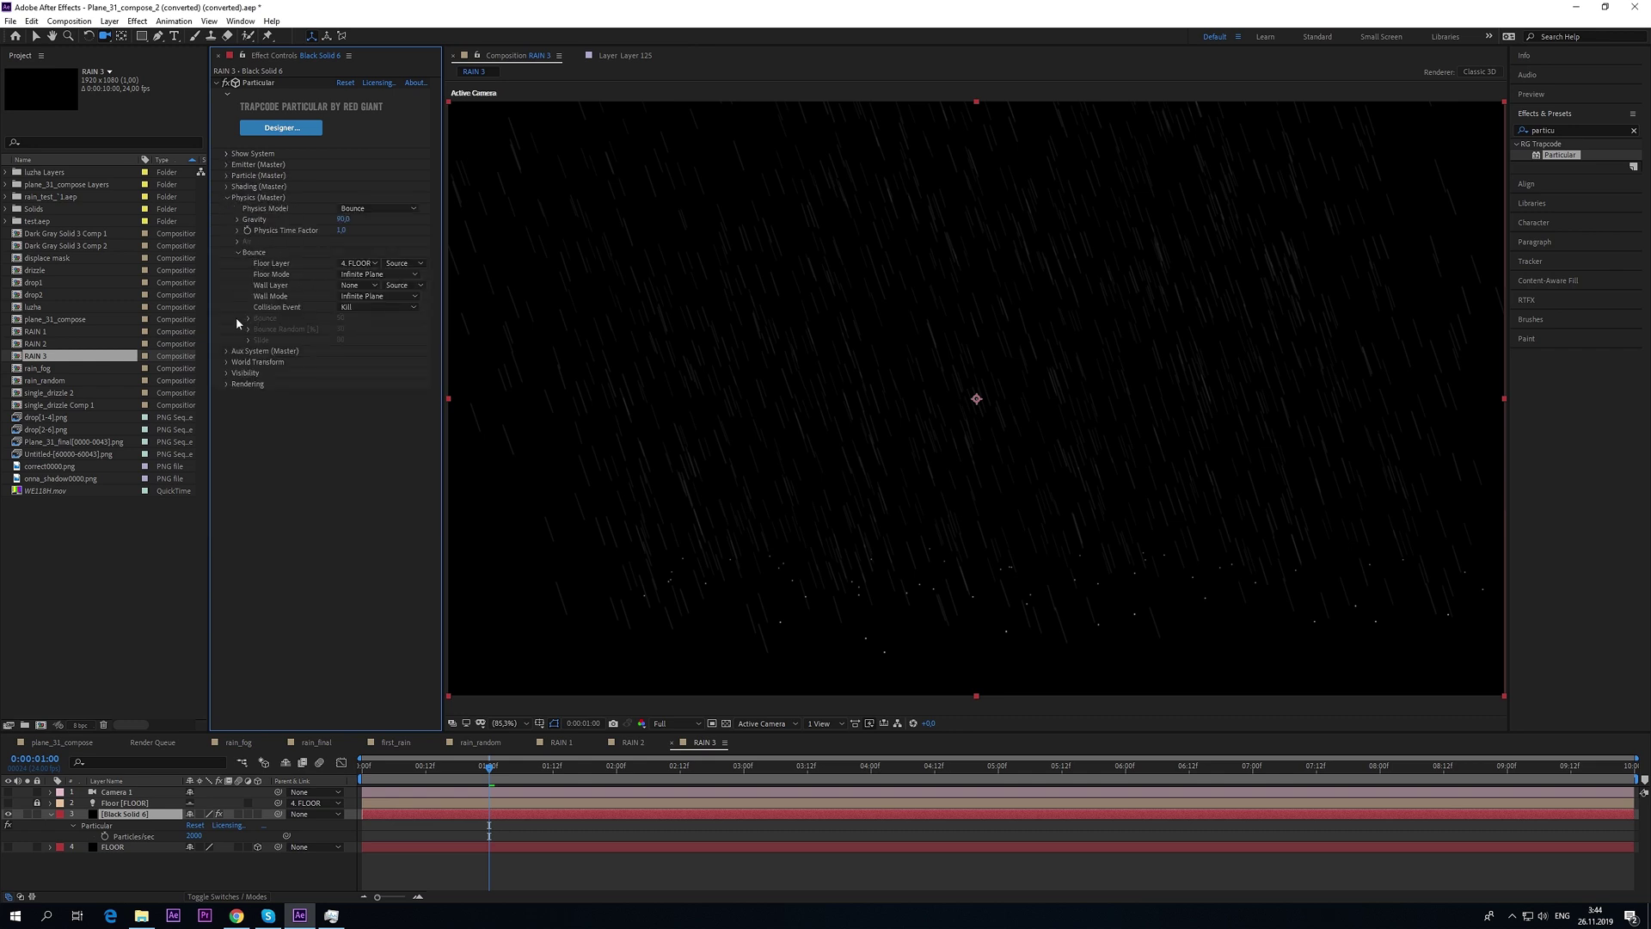
{"action": "left_click", "coordinate": [227, 352]}
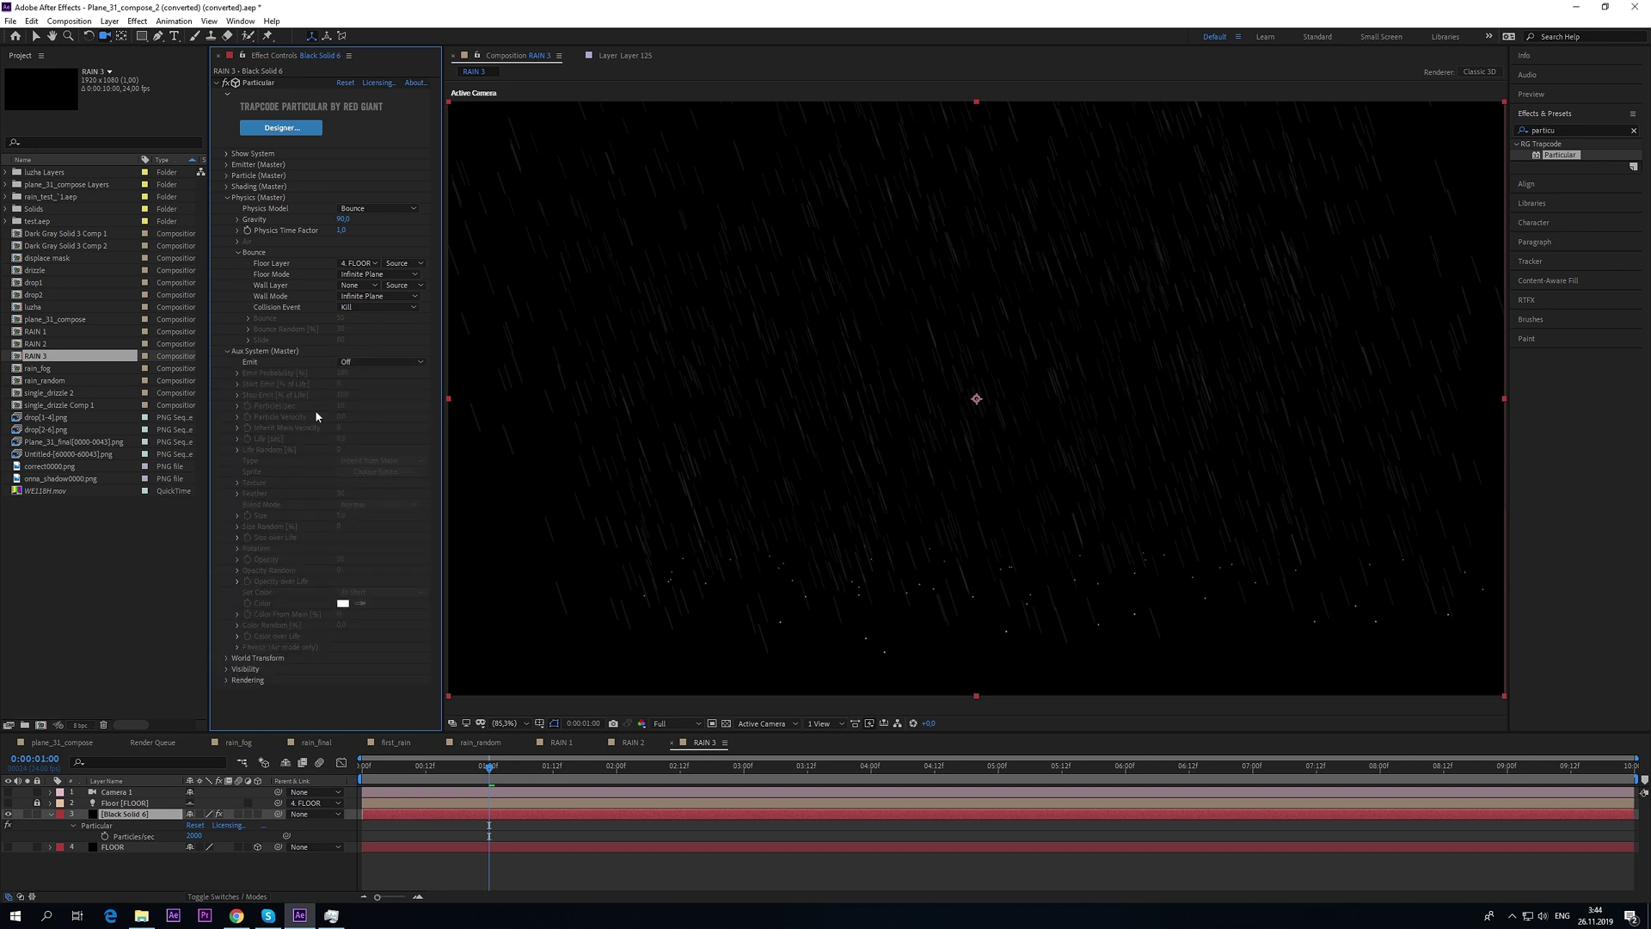
{"action": "key", "text": "v"}
{"action": "left_click", "coordinate": [354, 361]}
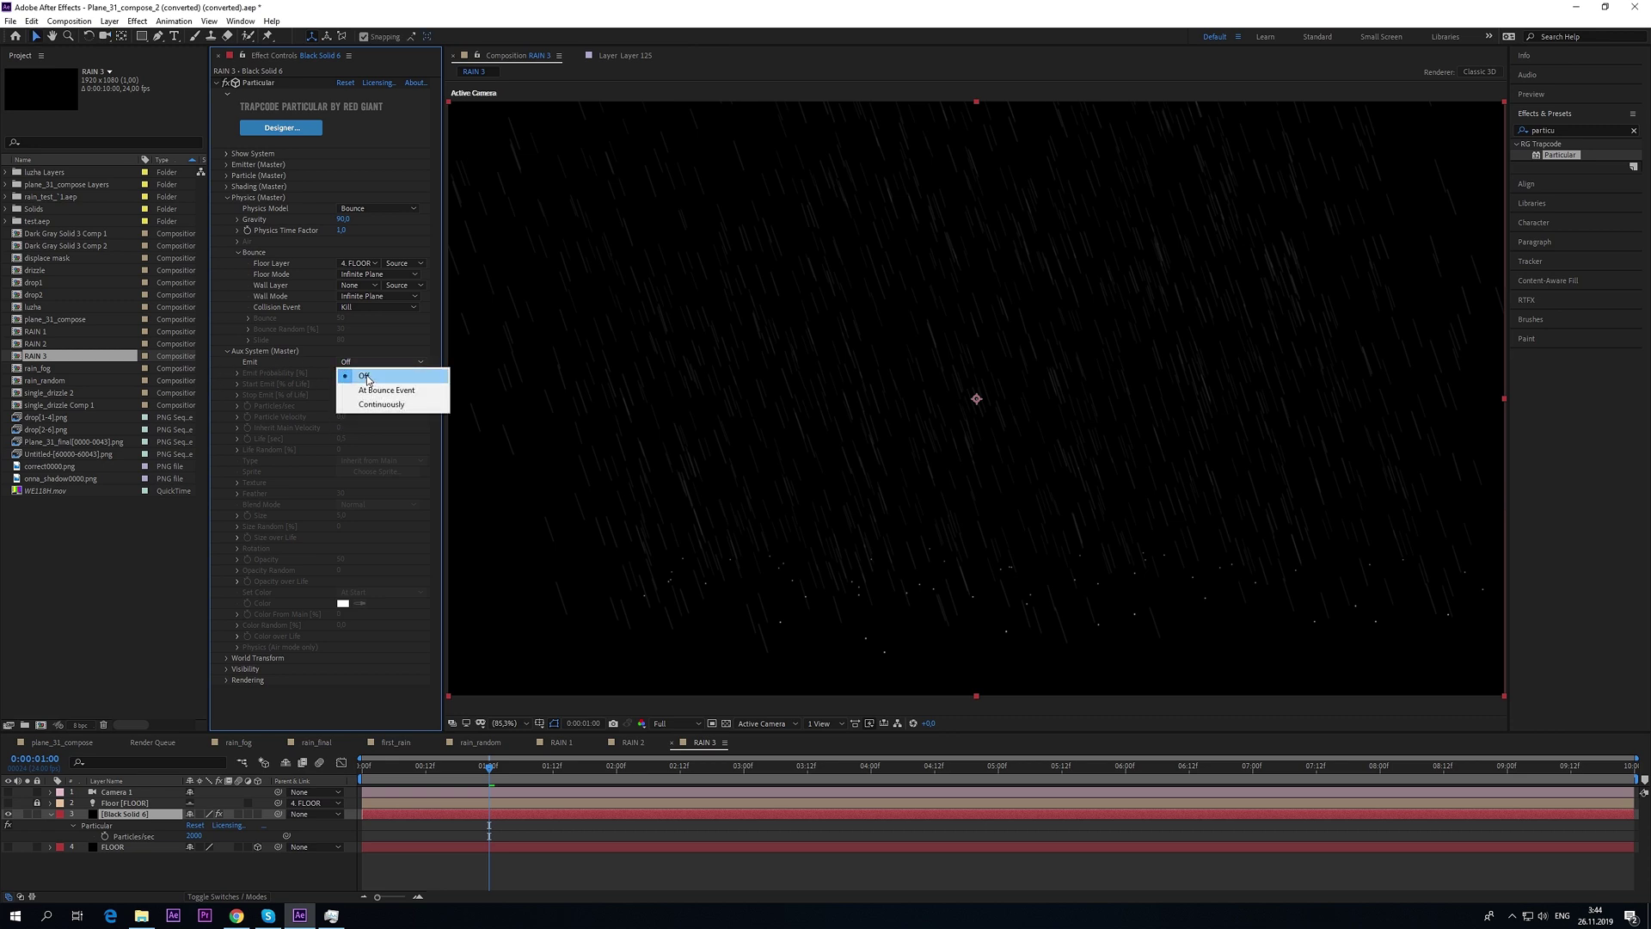
{"action": "left_click", "coordinate": [367, 379]}
{"action": "left_click", "coordinate": [344, 361]}
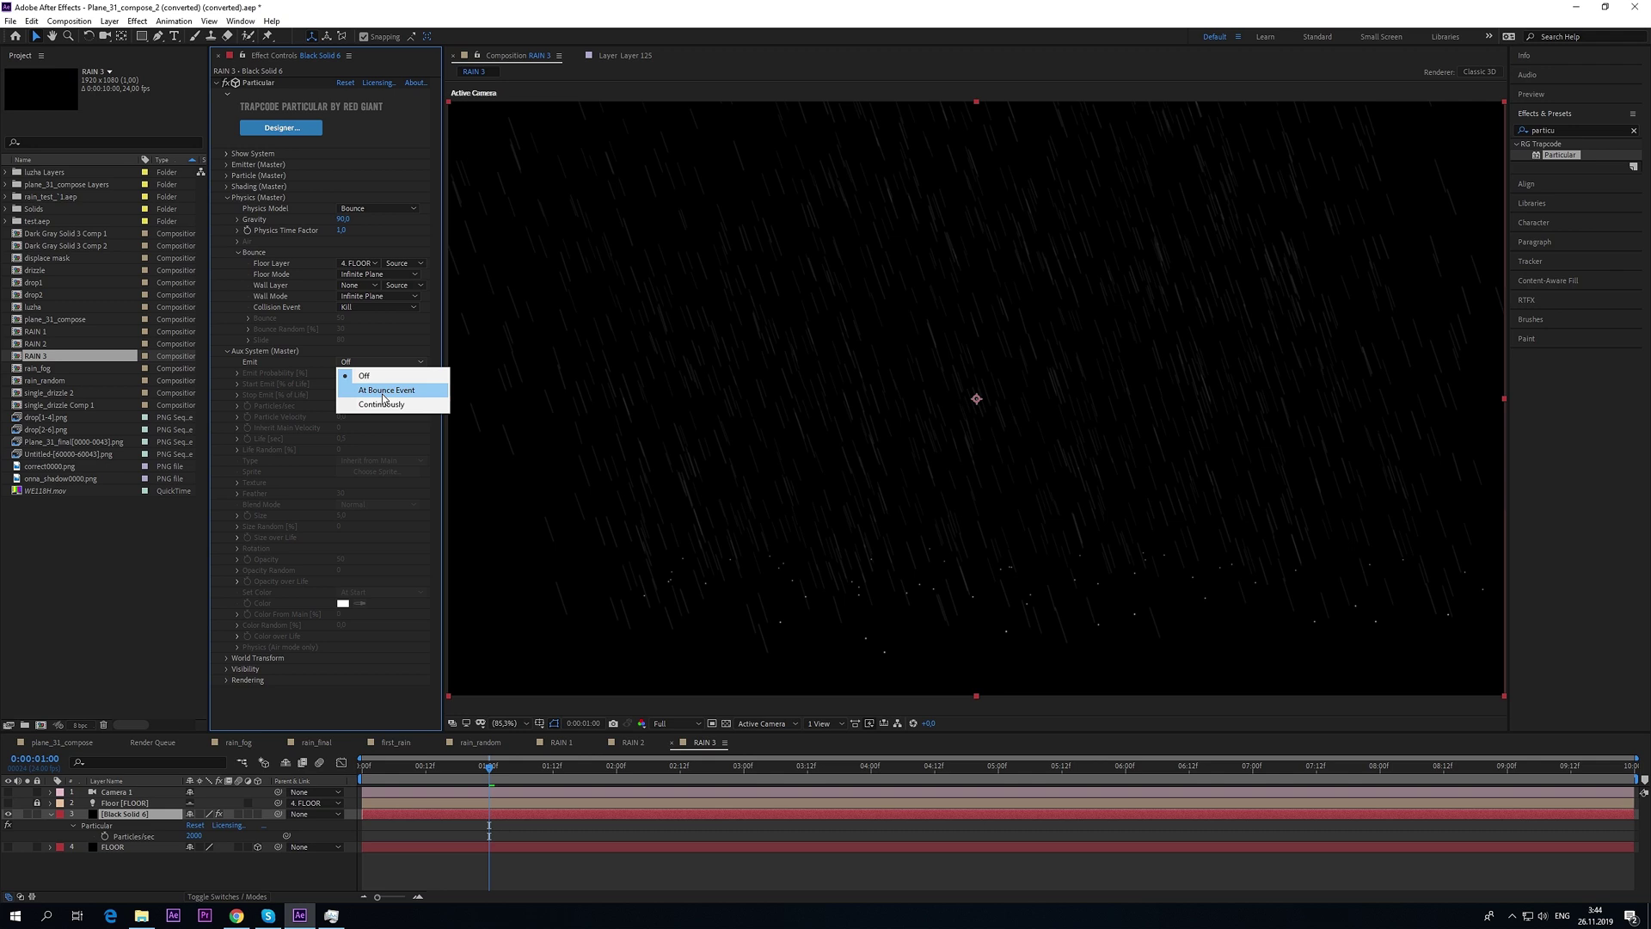
{"action": "left_click", "coordinate": [373, 391]}
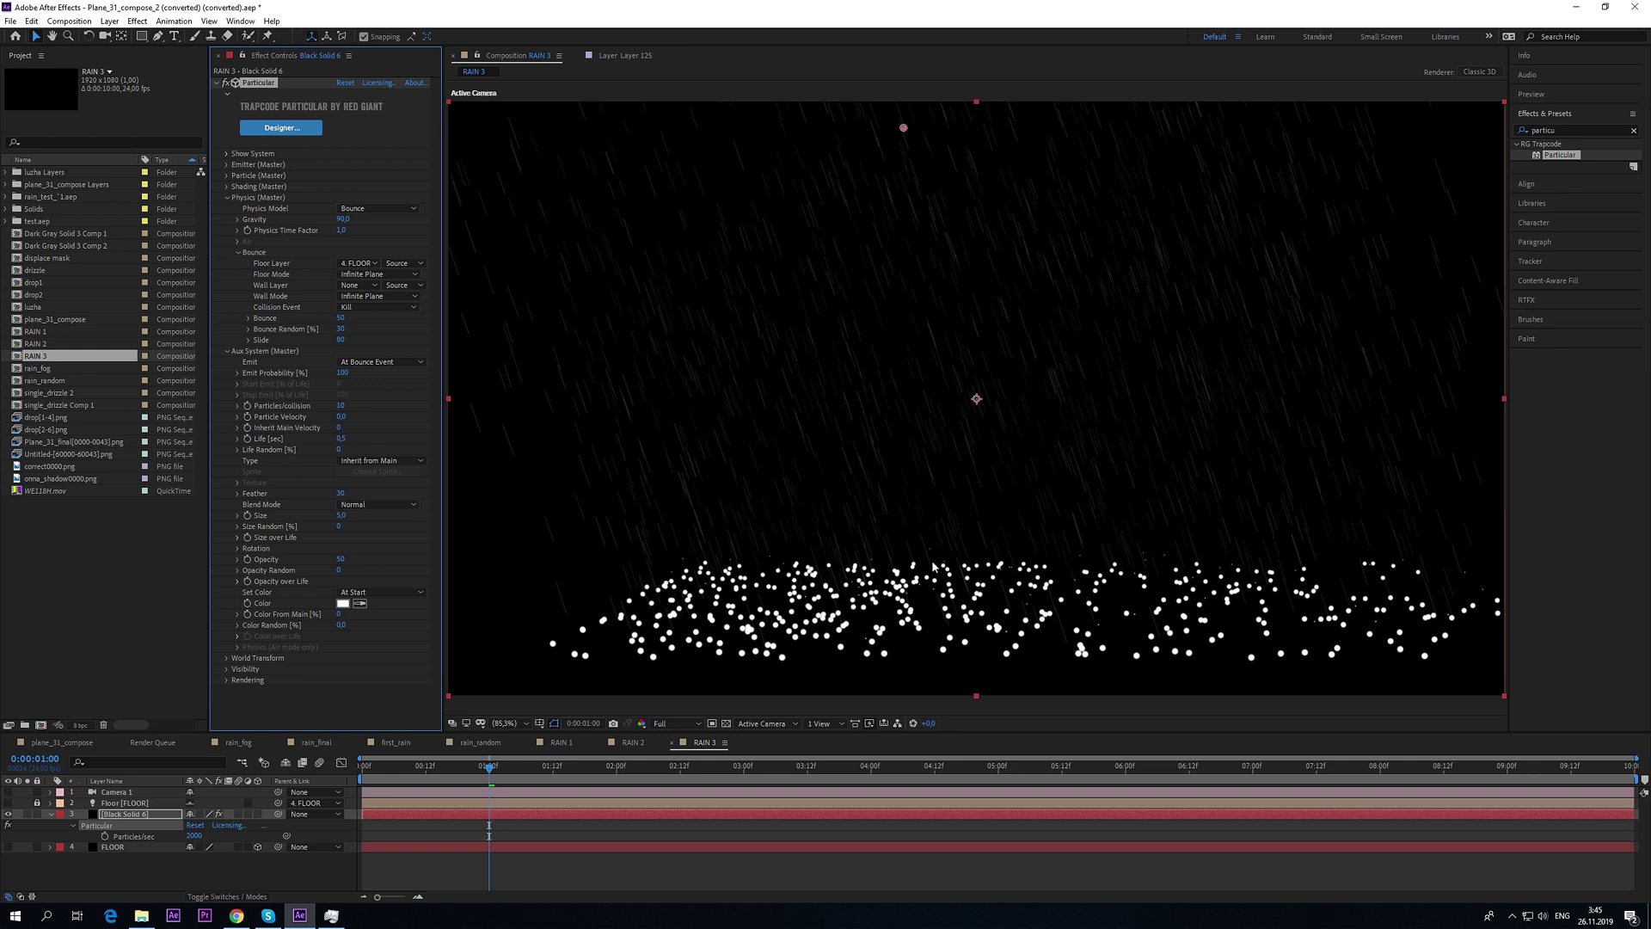
- Set the Aux System splashes to 20 particles per collision
{"action": "left_click", "coordinate": [121, 860]}
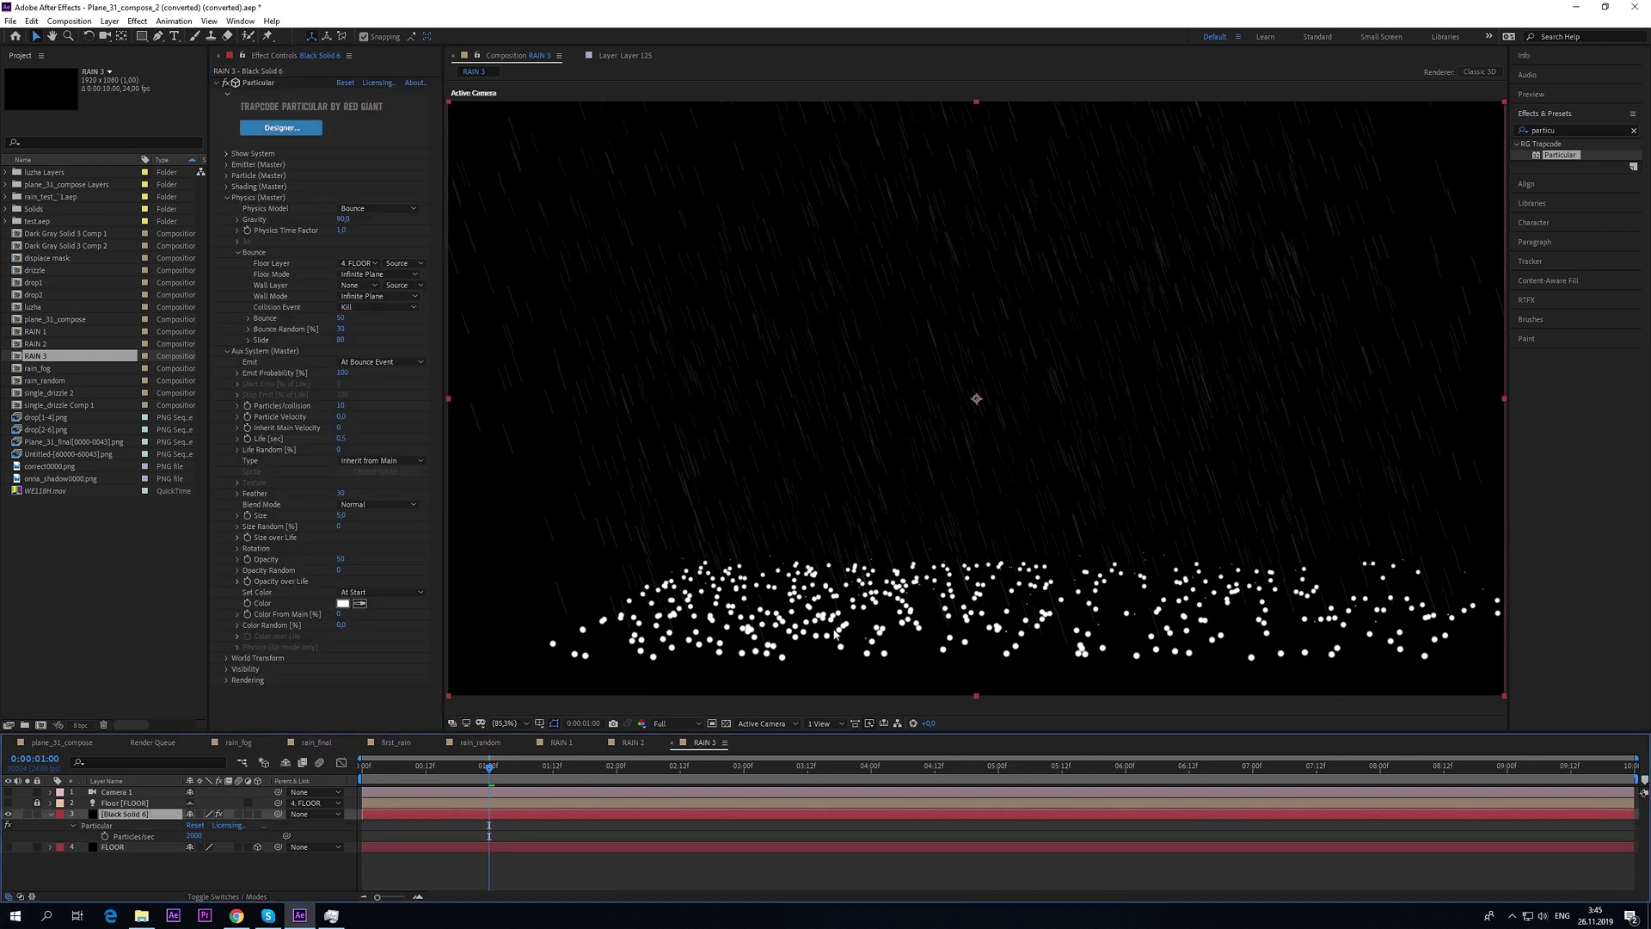
{"action": "left_click", "coordinate": [7, 791]}
{"action": "left_click", "coordinate": [113, 847]}
{"action": "key", "text": "c"}
{"action": "mouse_move", "coordinate": [1005, 578]}
{"action": "left_mouse_down"}
{"action": "mouse_move", "coordinate": [987, 550]}
{"action": "mouse_move", "coordinate": [976, 397]}
{"action": "left_mouse_up"}
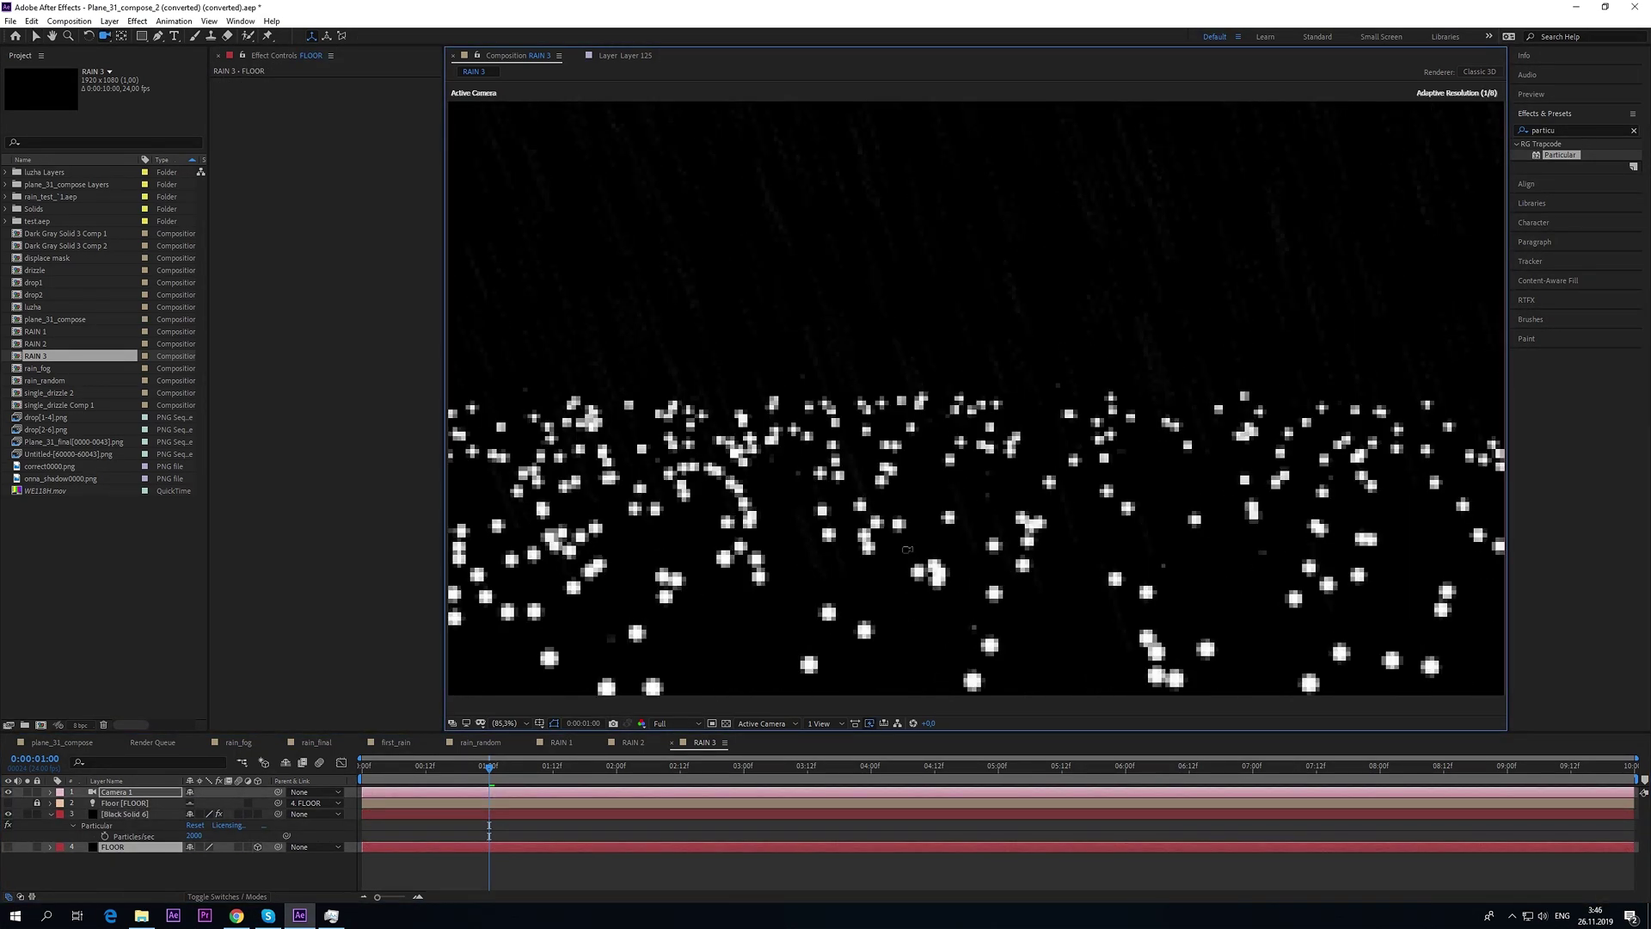
{"action": "scroll", "coordinate": [771, 631], "scroll_direction": "up", "scroll_amount": 1}
{"action": "left_click", "coordinate": [506, 723]}
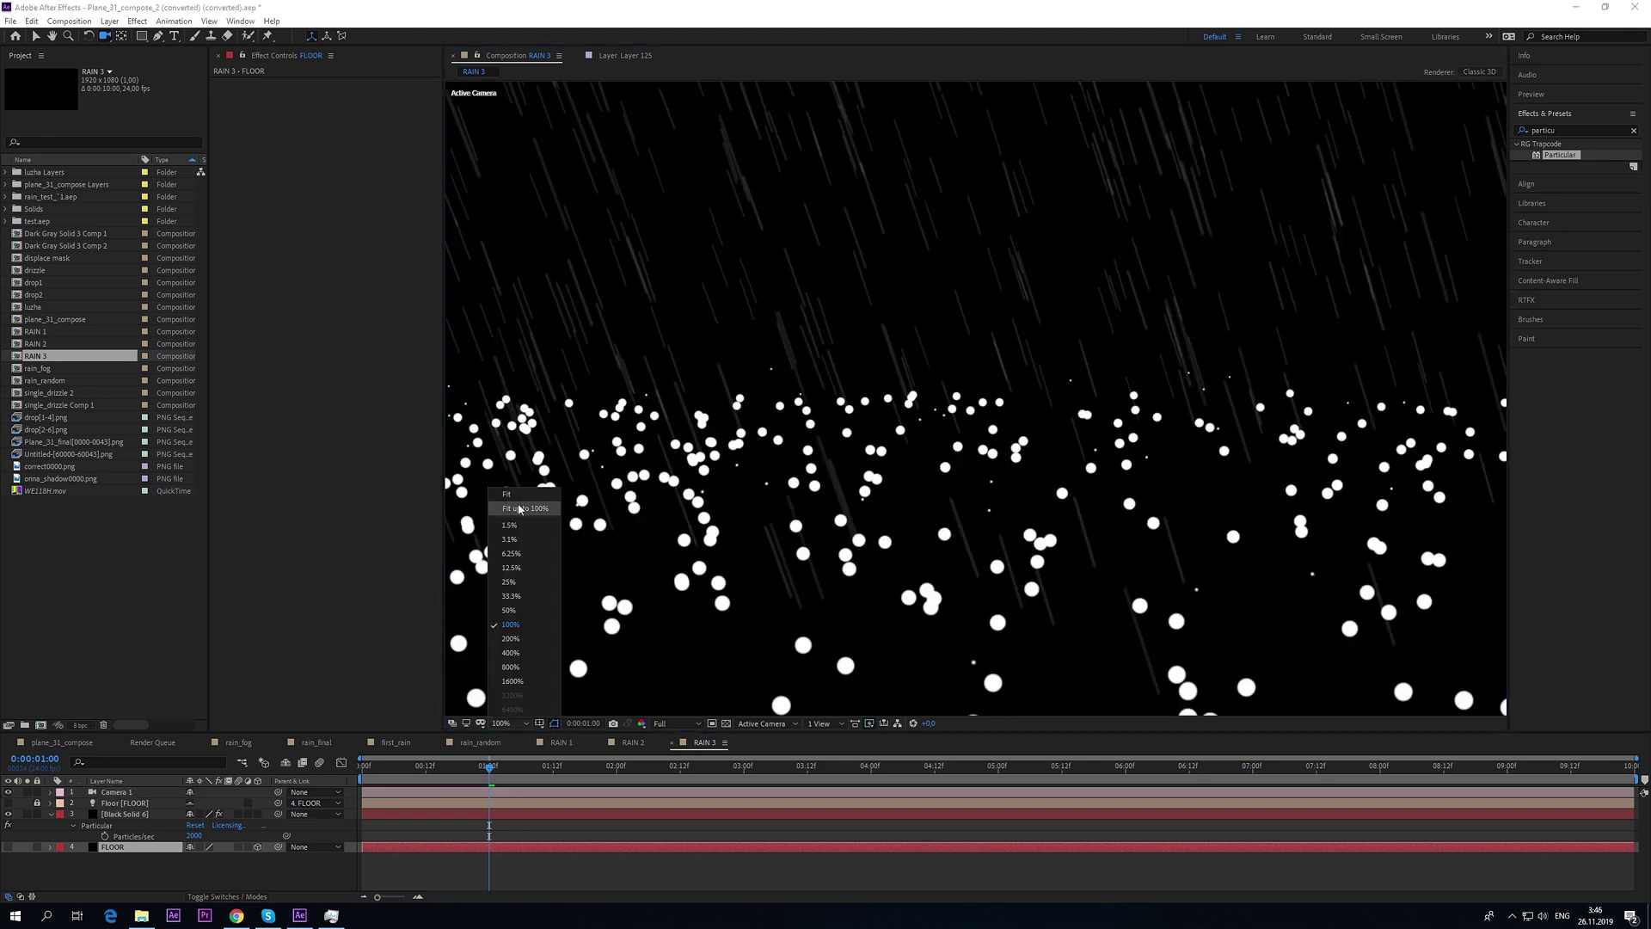
{"action": "left_click", "coordinate": [512, 500]}
{"action": "left_click", "coordinate": [146, 814]}
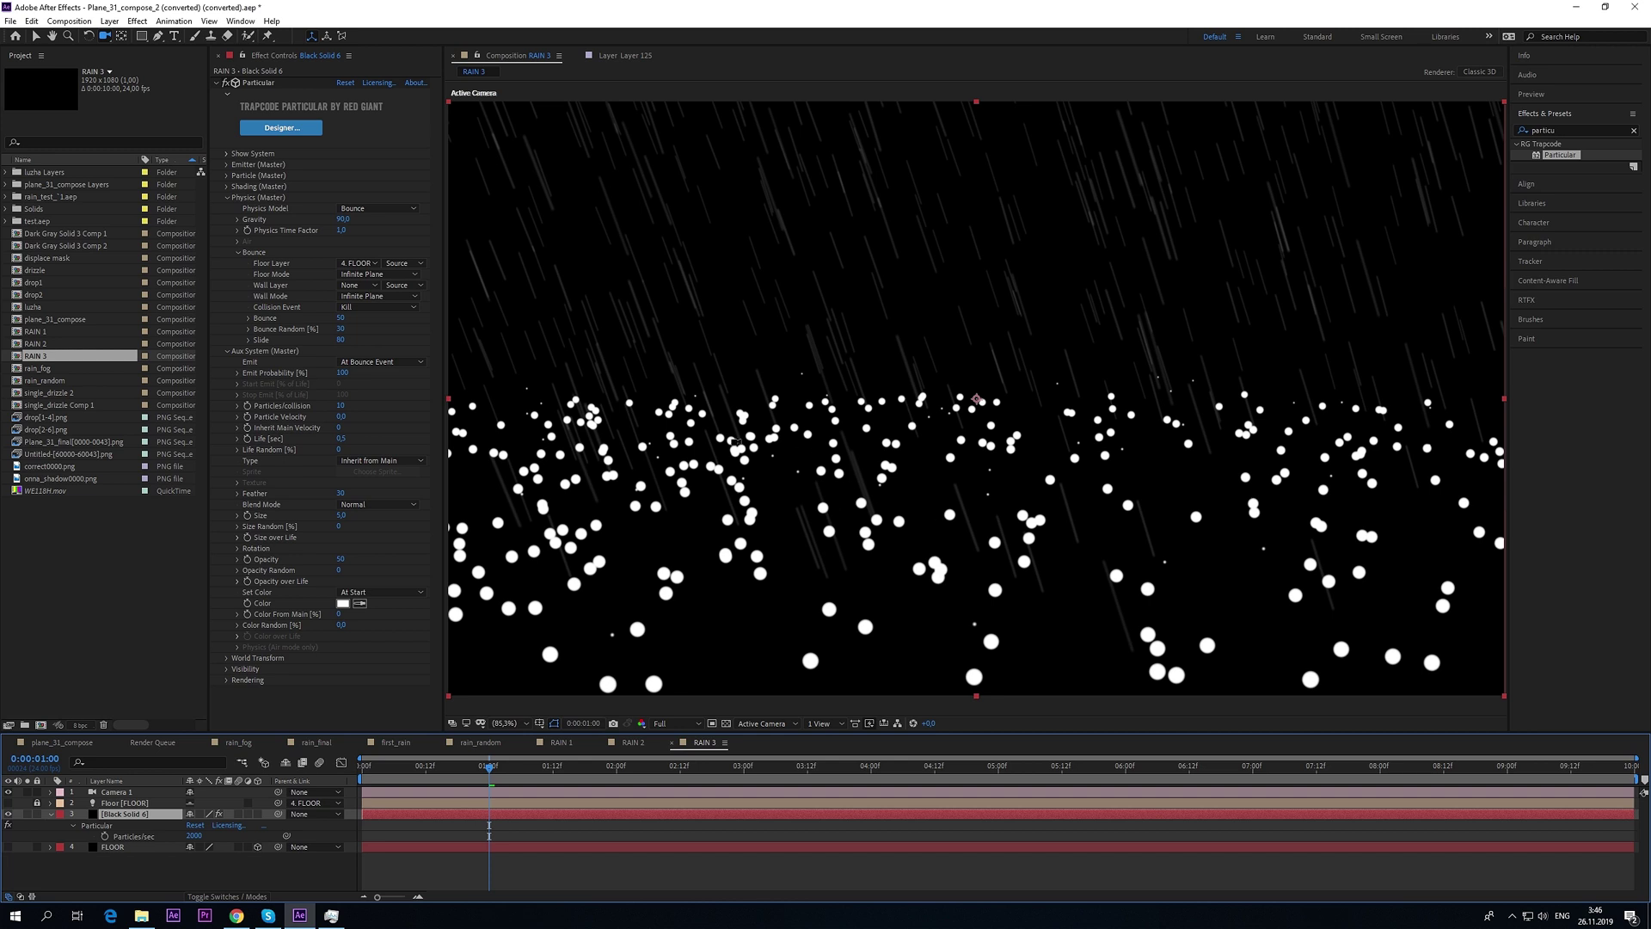
{"action": "key", "text": "v"}
{"action": "left_click", "coordinate": [348, 406]}
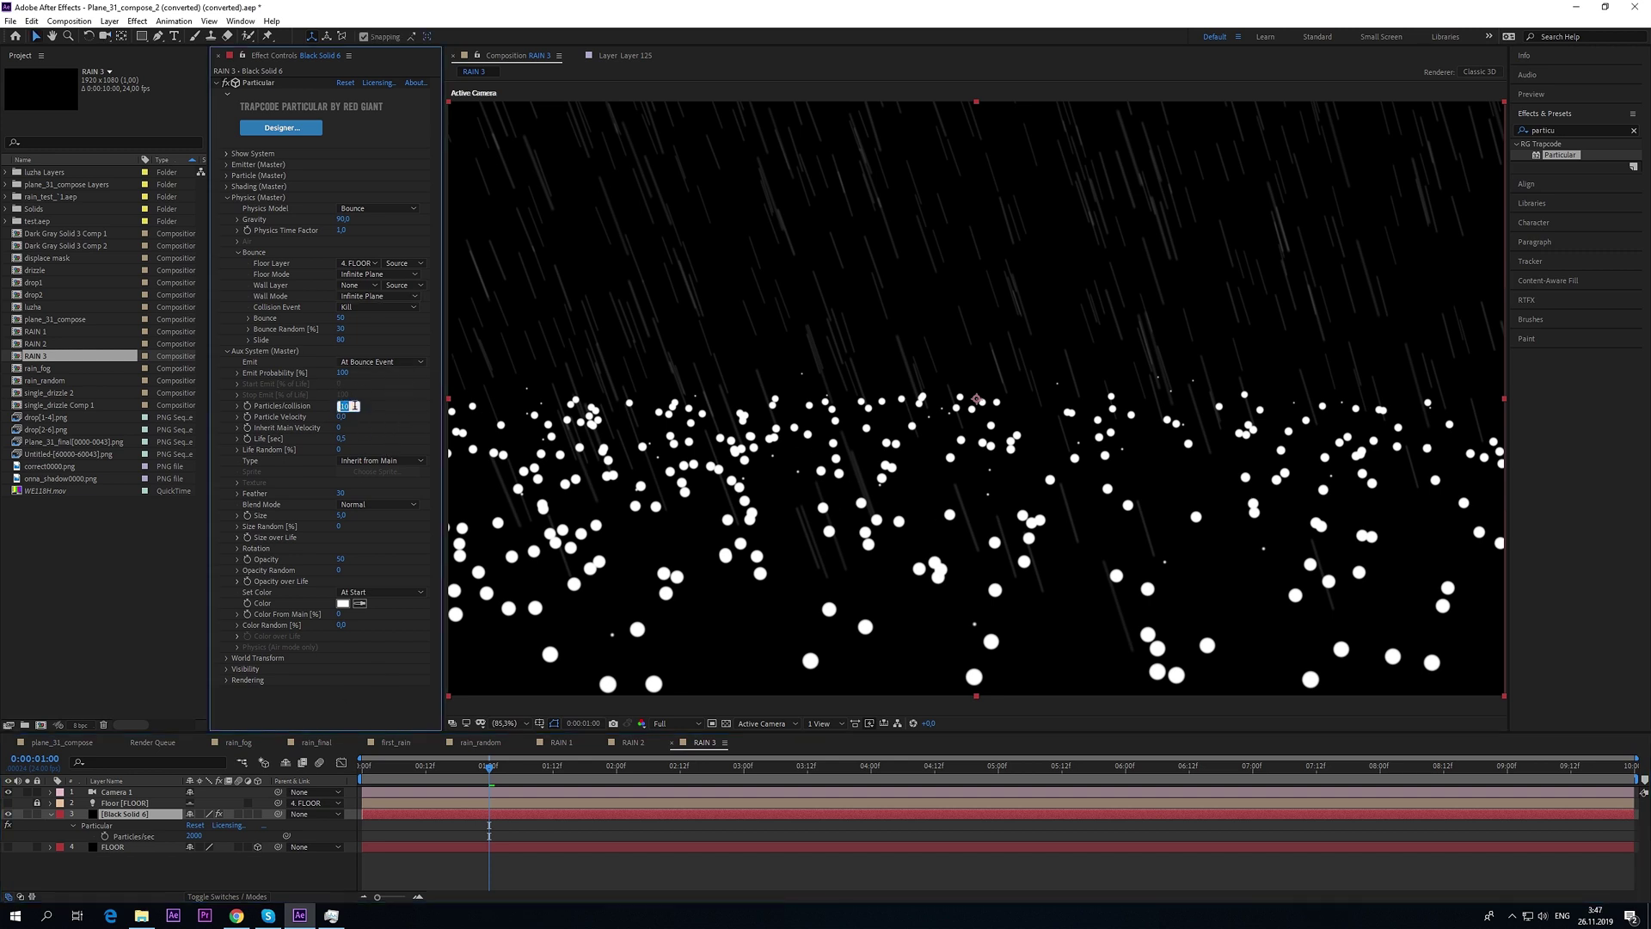
{"action": "type", "text": "20"}
{"action": "key", "text": "Return"}
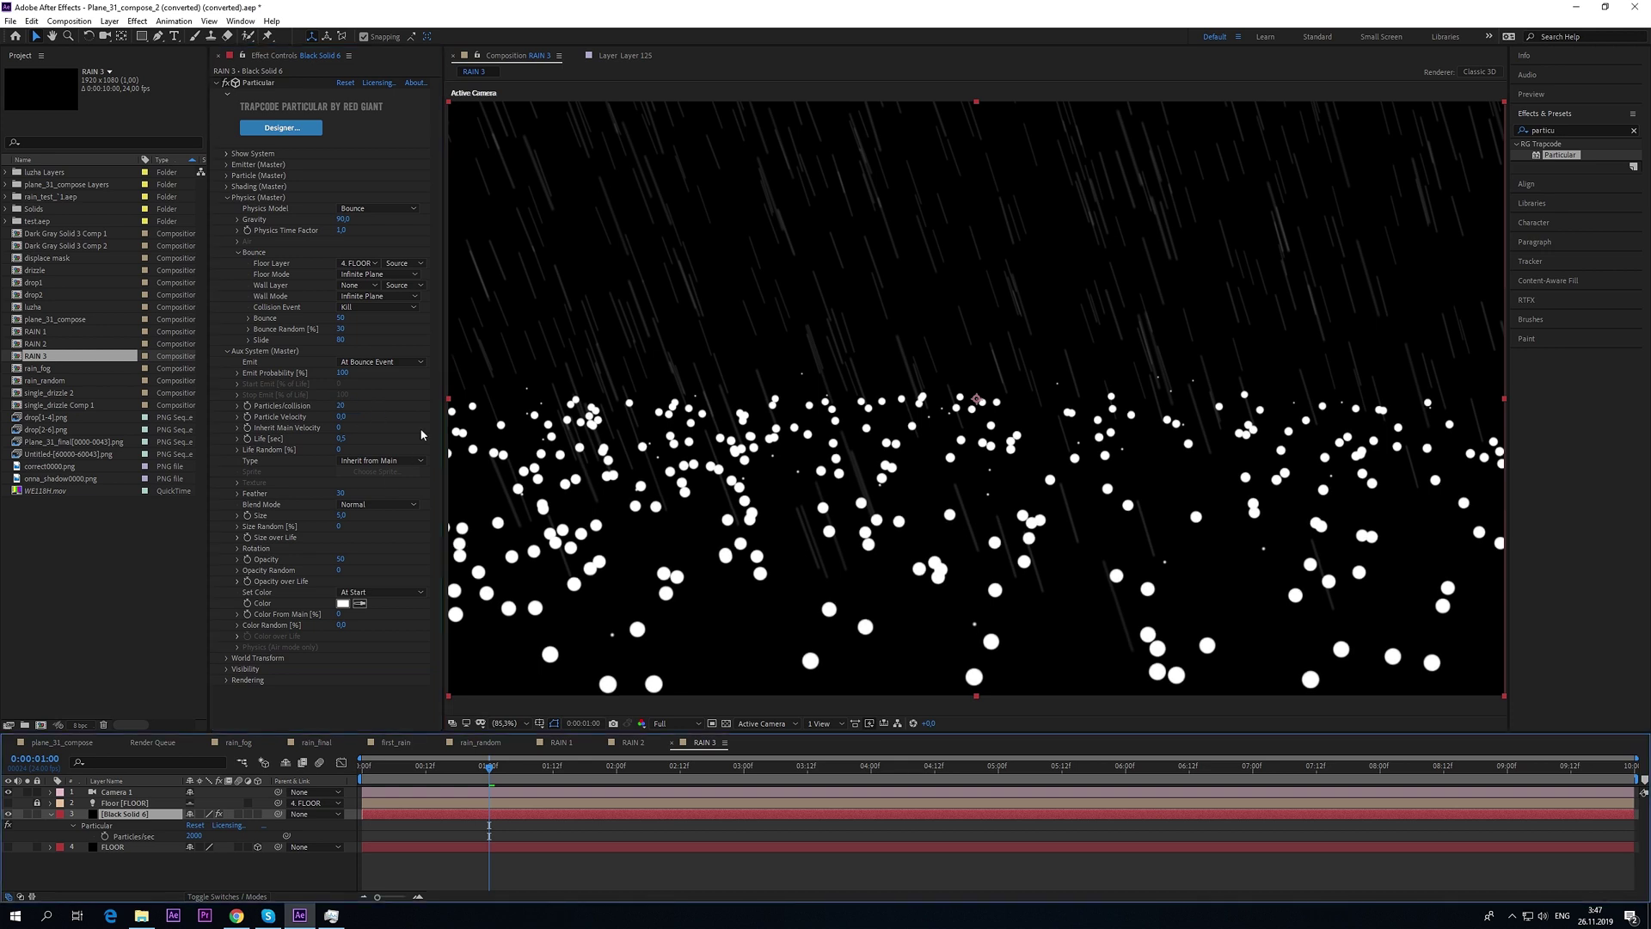
- Set the splash Particle Velocity to 80 and preview the splashing rain
{"action": "left_click", "coordinate": [341, 417]}
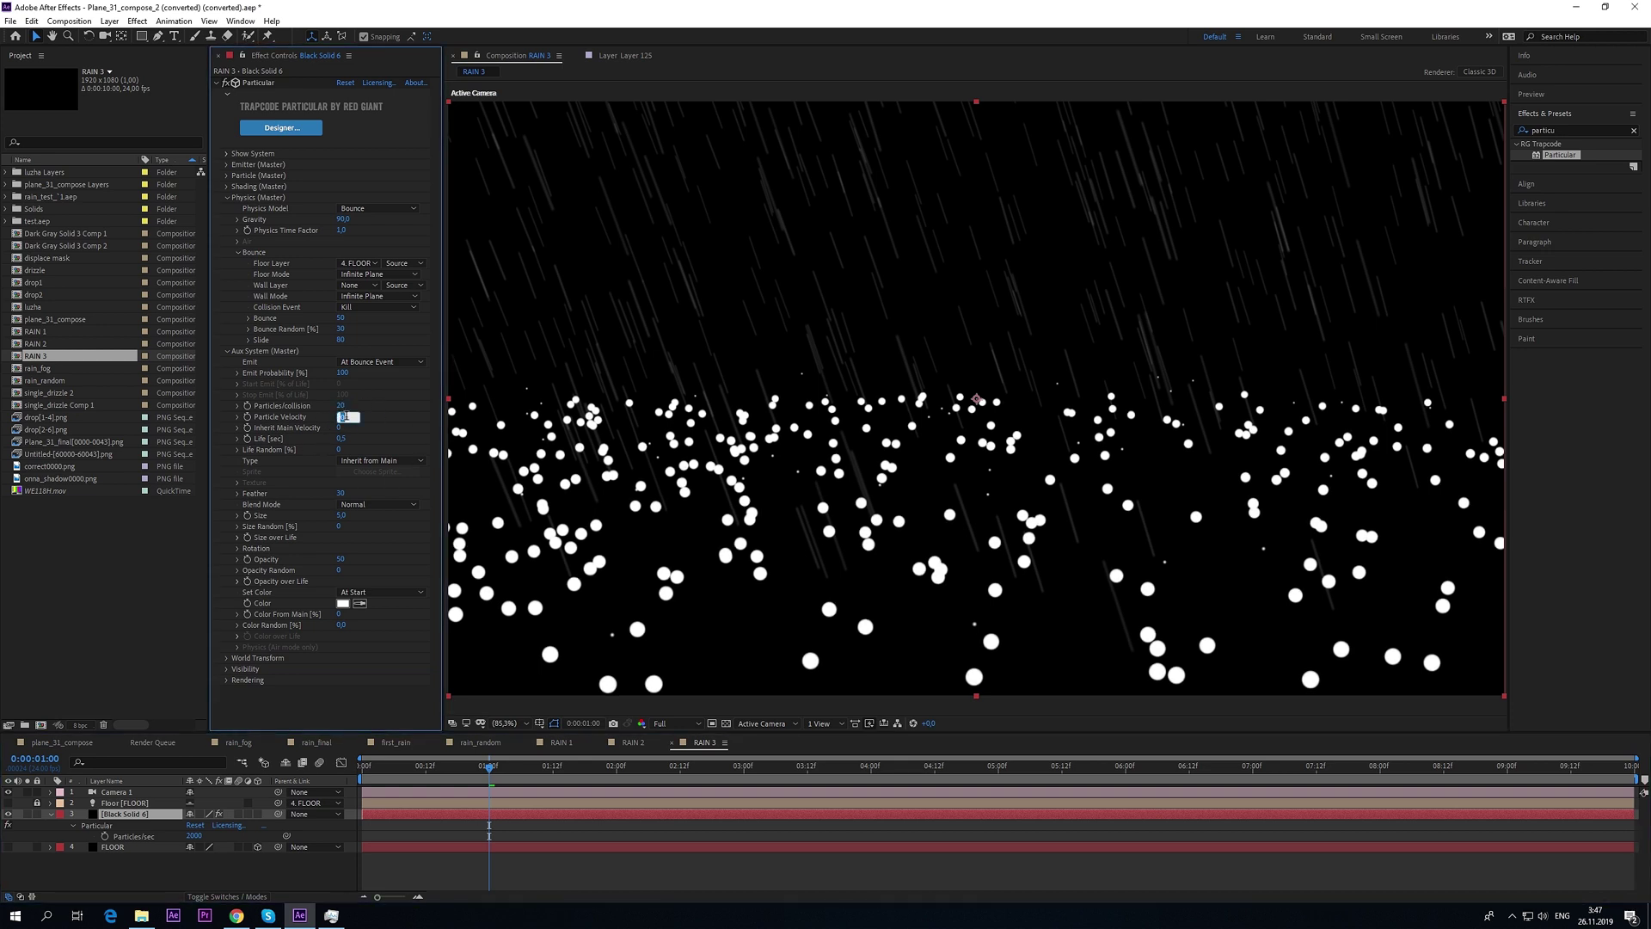
{"action": "key", "text": "Return"}
{"action": "left_click", "coordinate": [343, 417]}
{"action": "type", "text": "80"}
{"action": "key", "text": "Return"}
{"action": "key", "text": "space"}
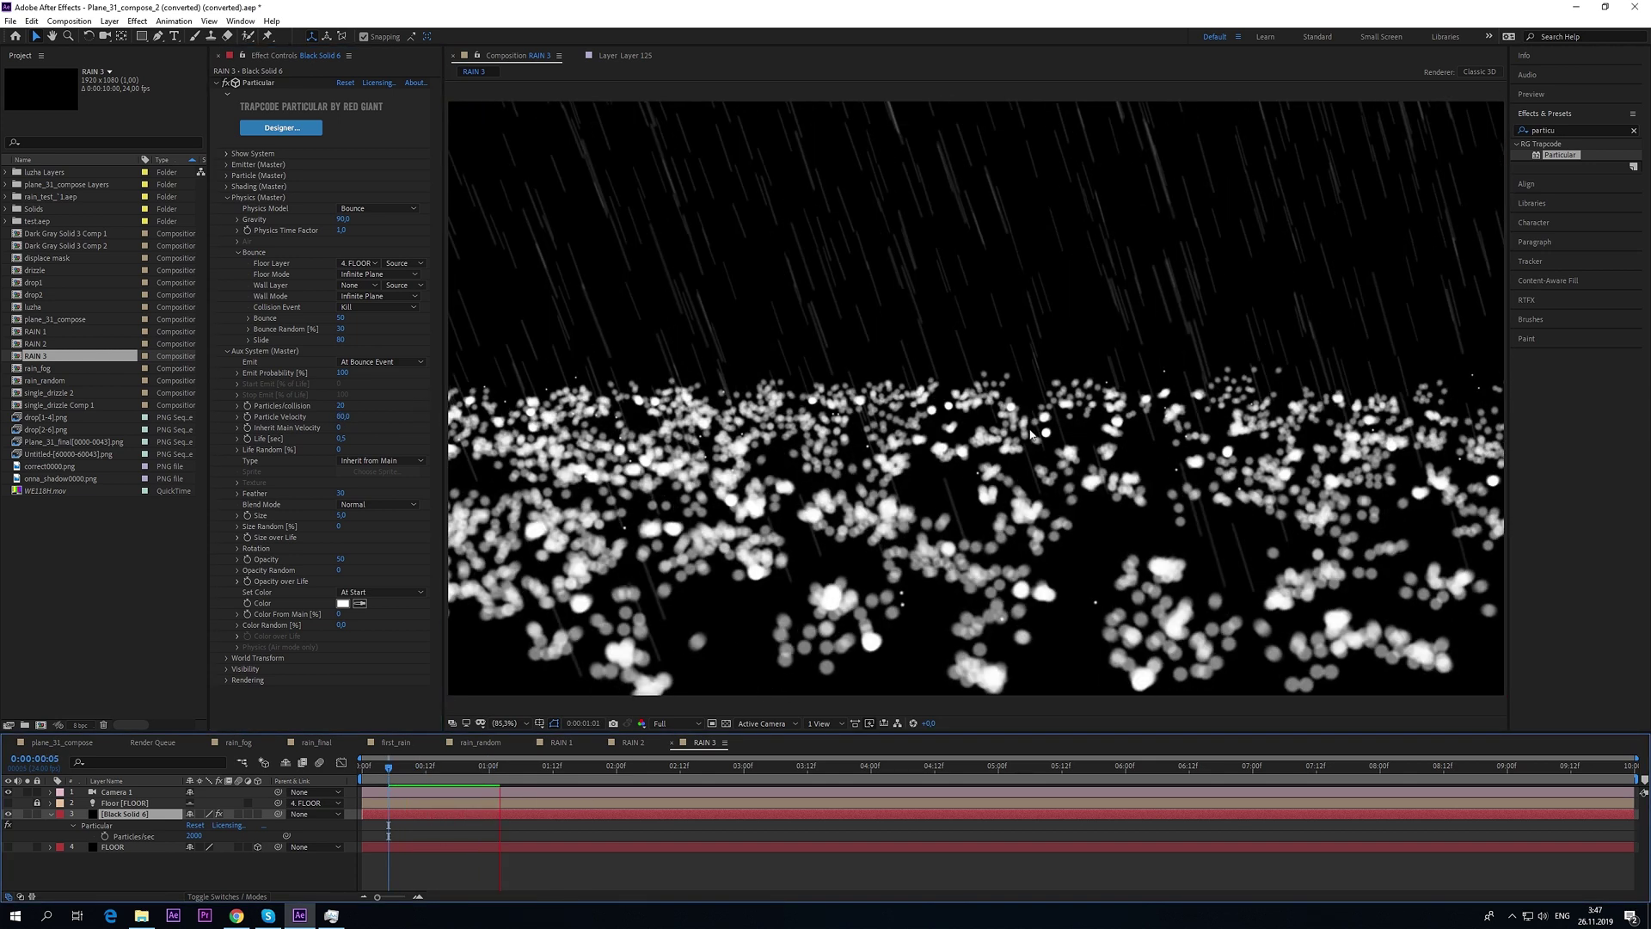
{"action": "key", "text": "space"}
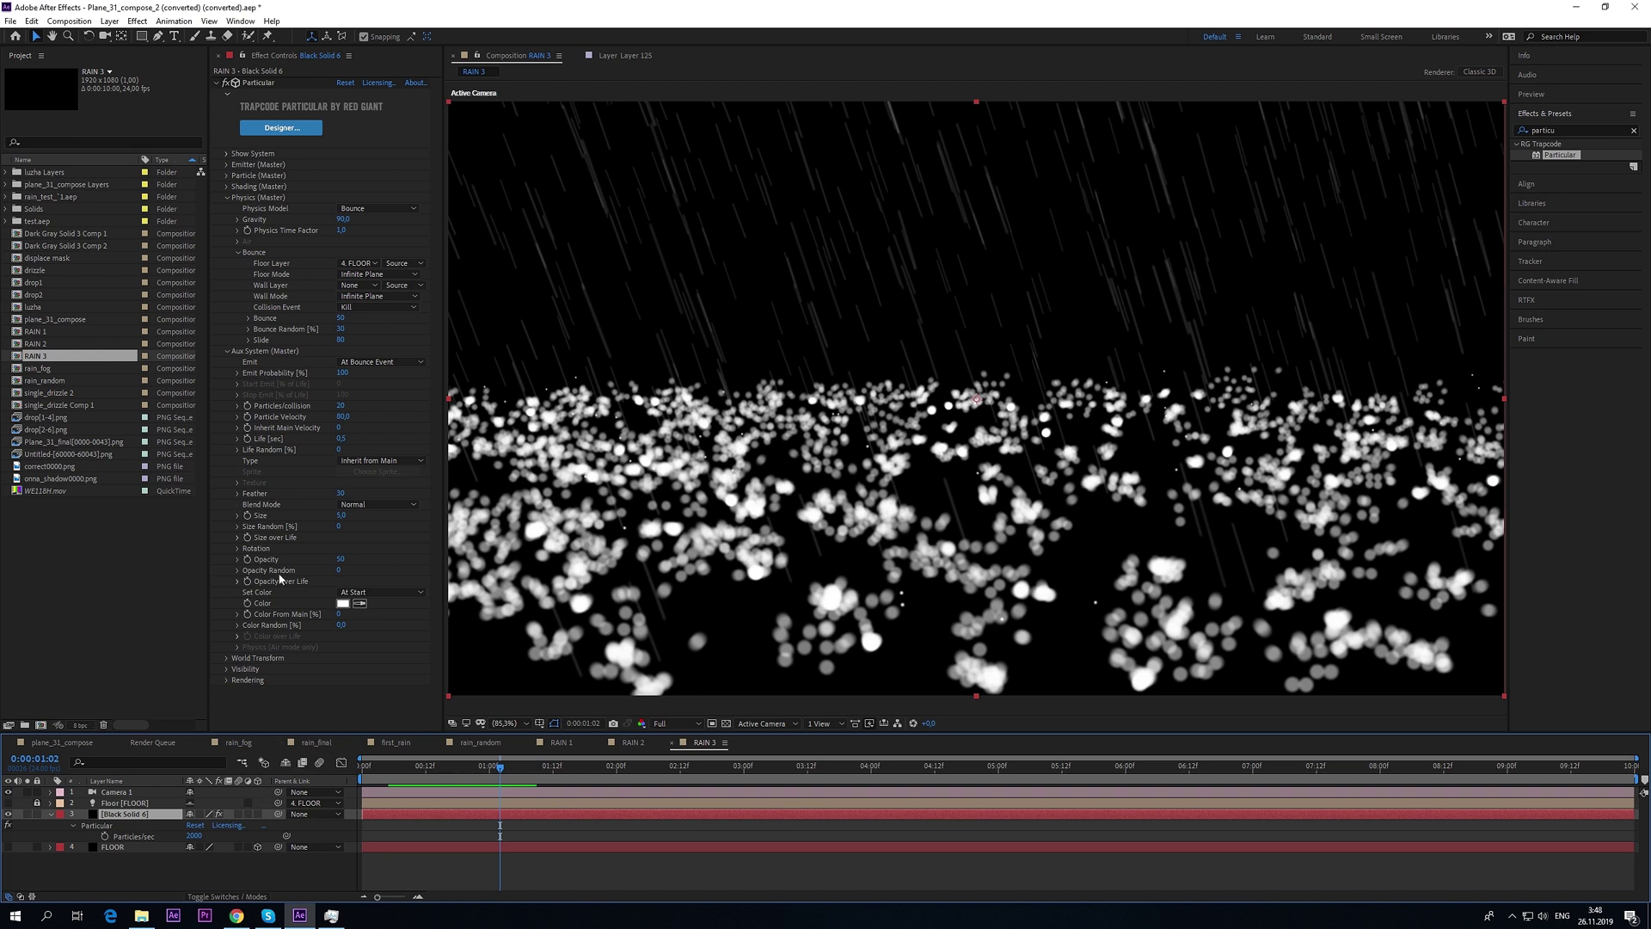
{"action": "left_click", "coordinate": [331, 486]}
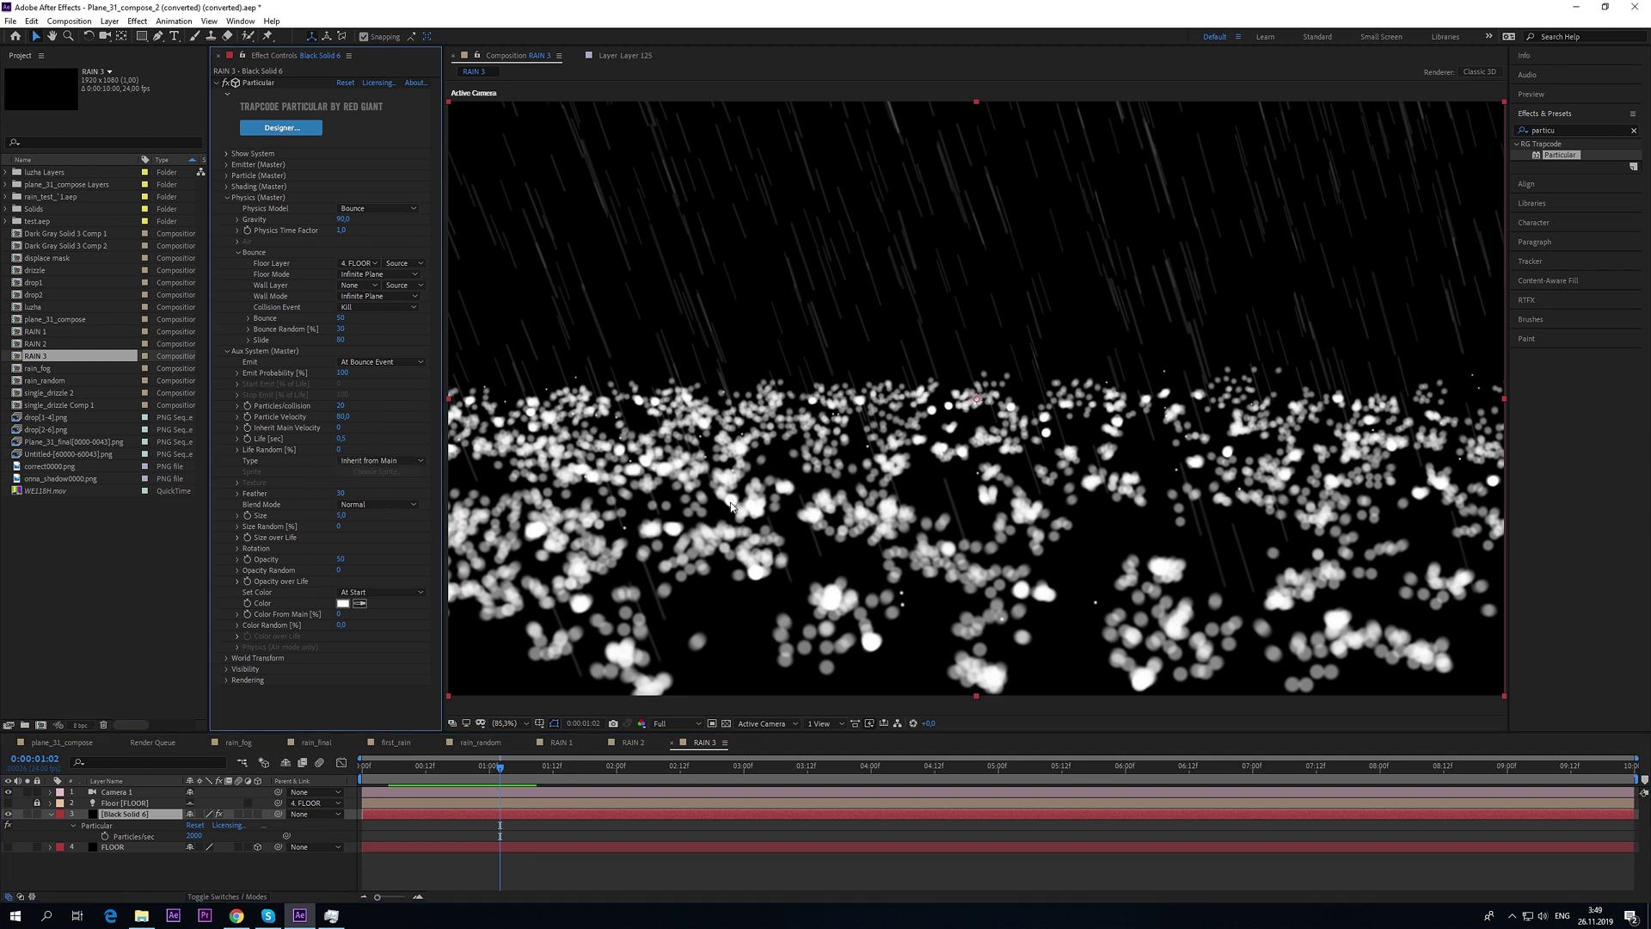
- Make the splash particles Sphere type with feather 0 and size 1
{"action": "left_click", "coordinate": [376, 462]}
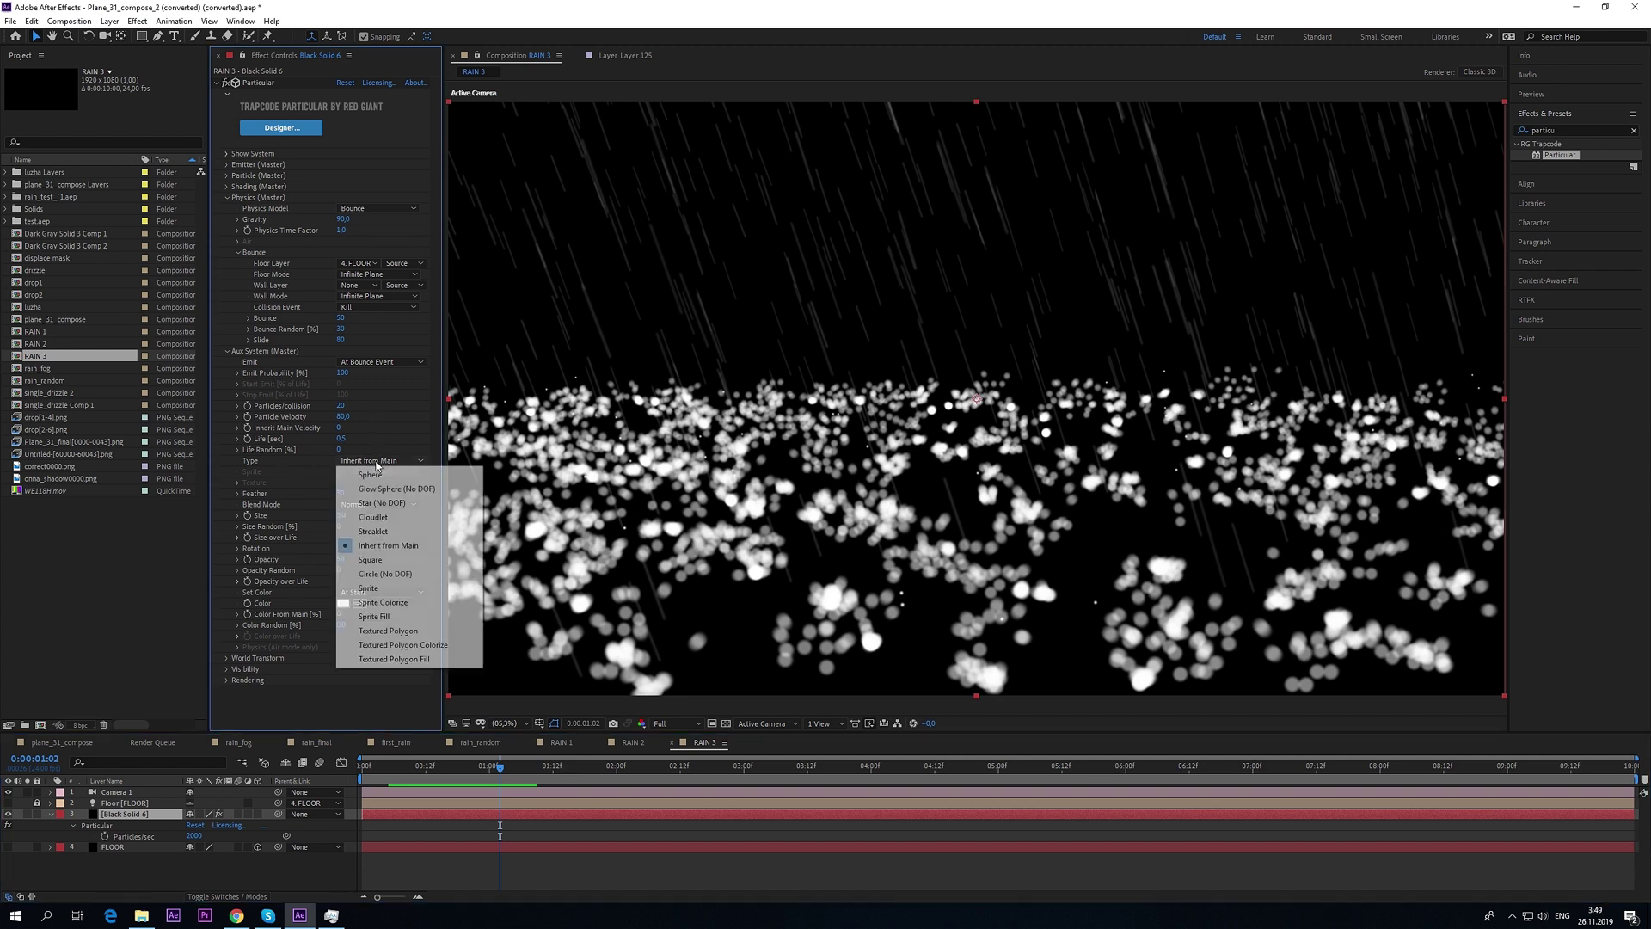
{"action": "left_click", "coordinate": [371, 475]}
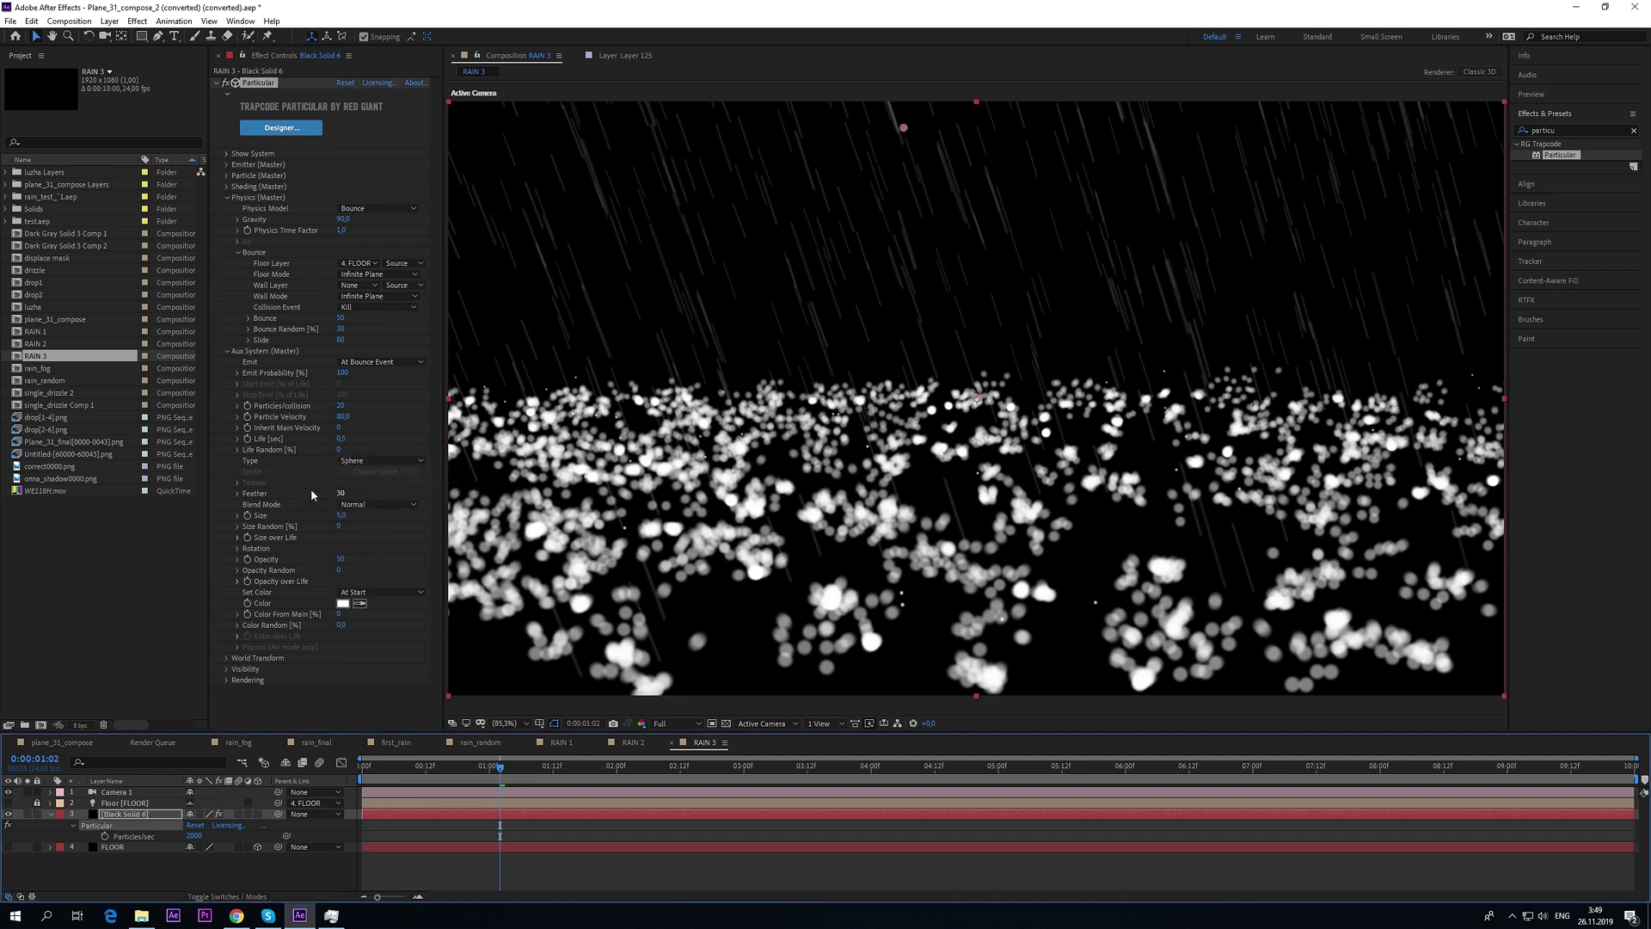
{"action": "left_click", "coordinate": [342, 493]}
{"action": "type", "text": "0"}
{"action": "key", "text": "Return"}
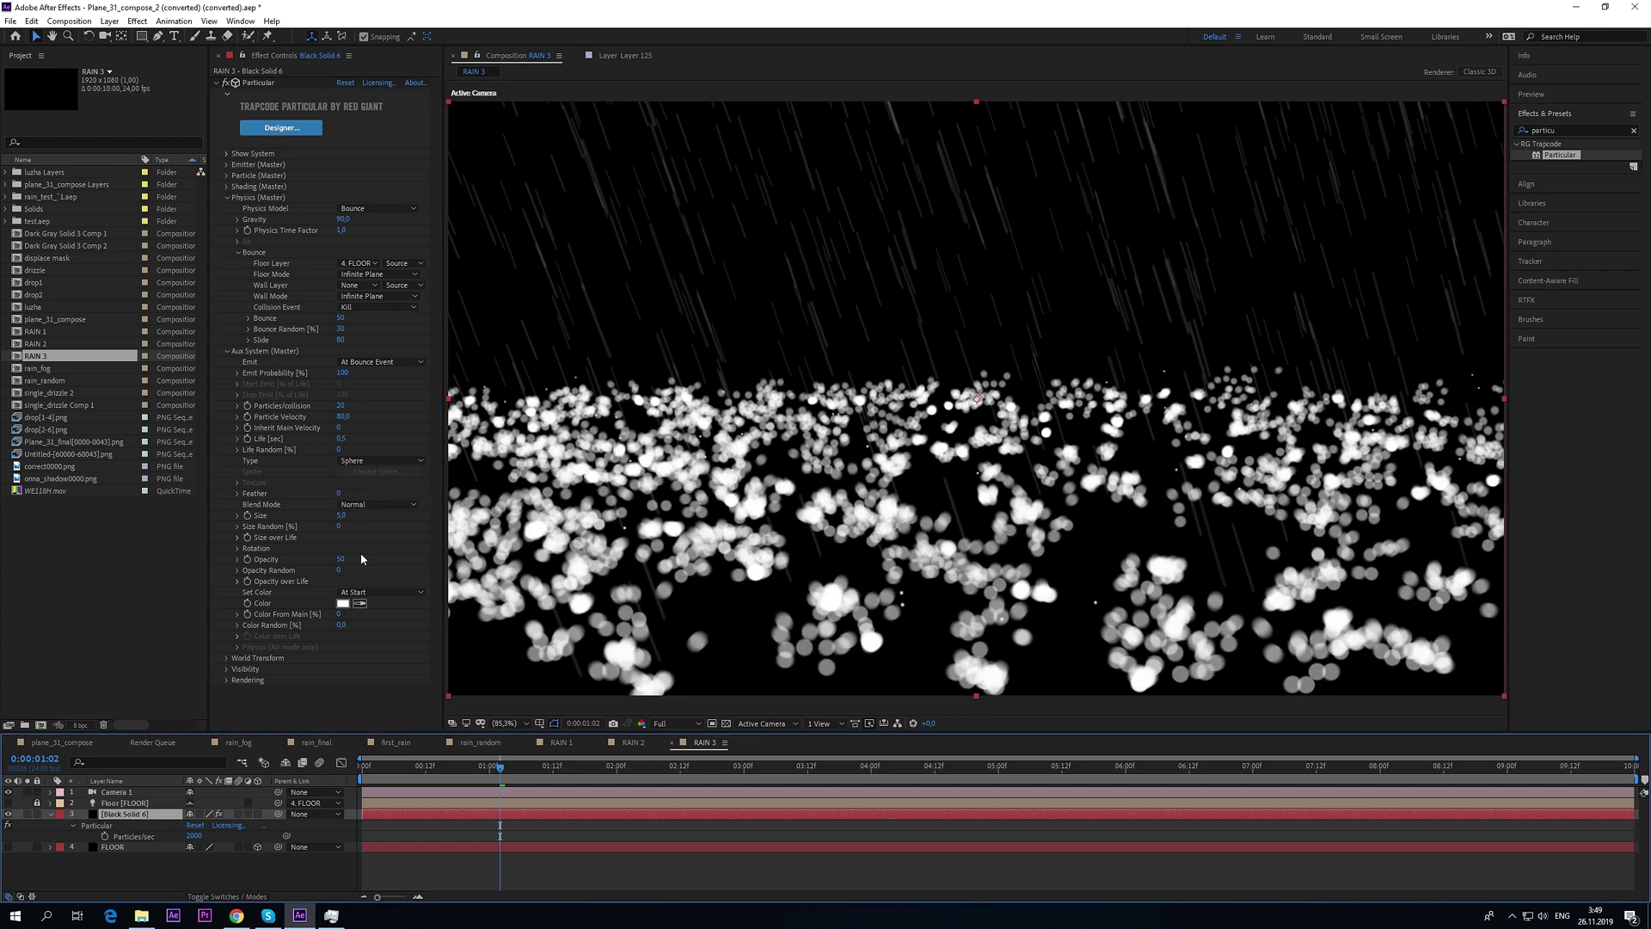
{"action": "left_click", "coordinate": [342, 516]}
{"action": "type", "text": "1"}
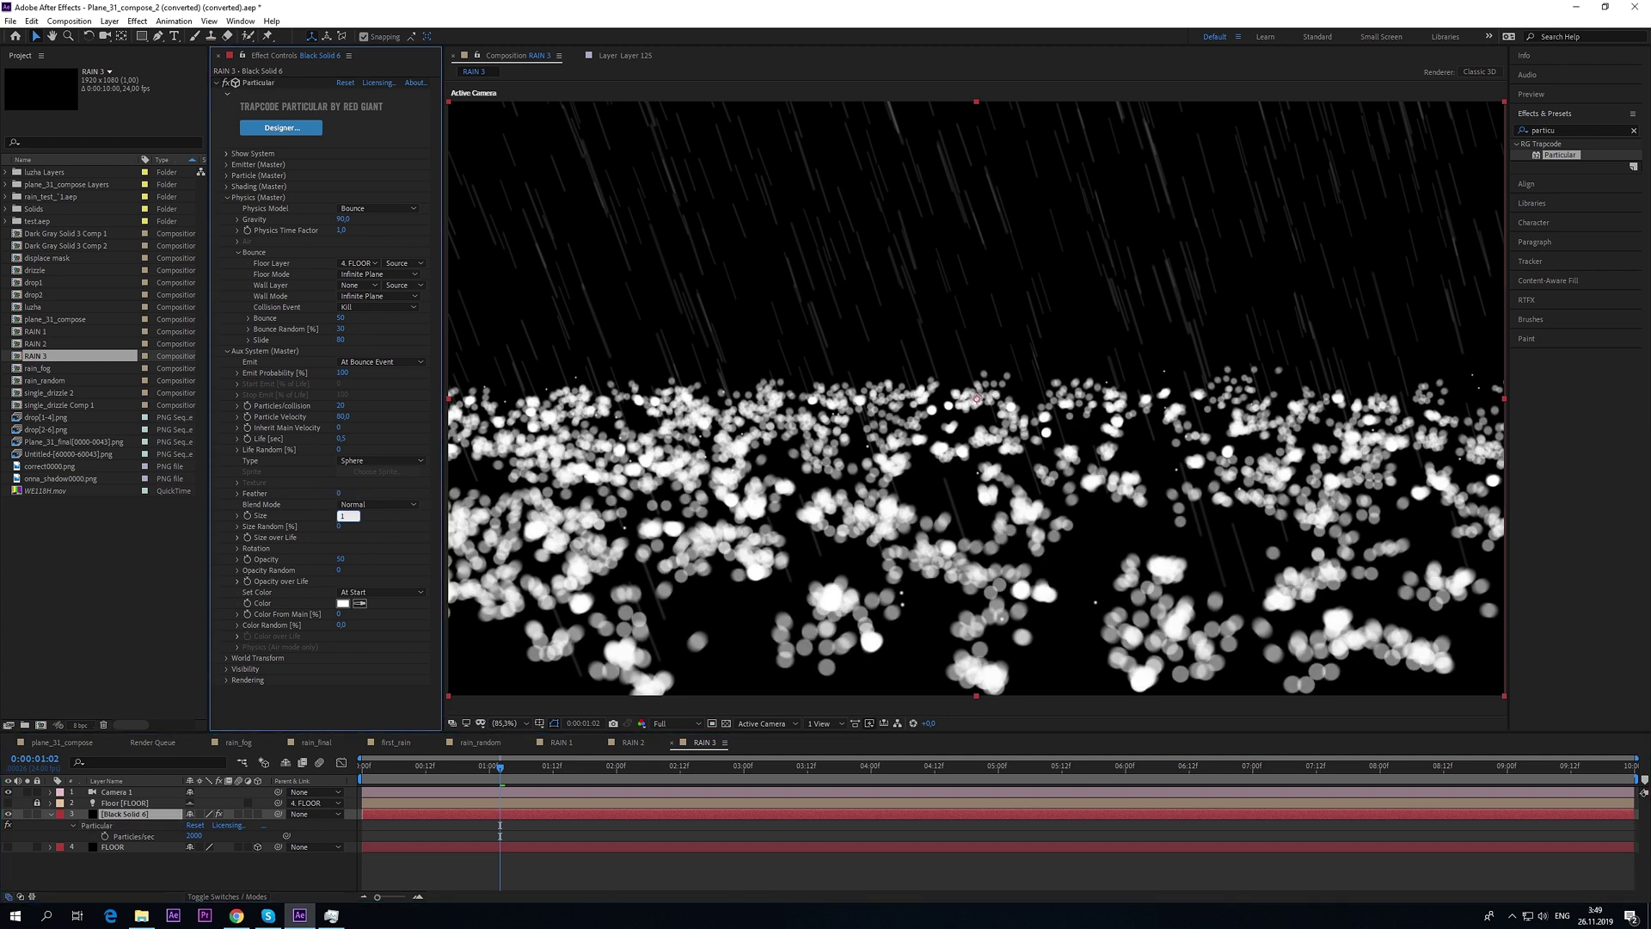
{"action": "key", "text": "Return"}
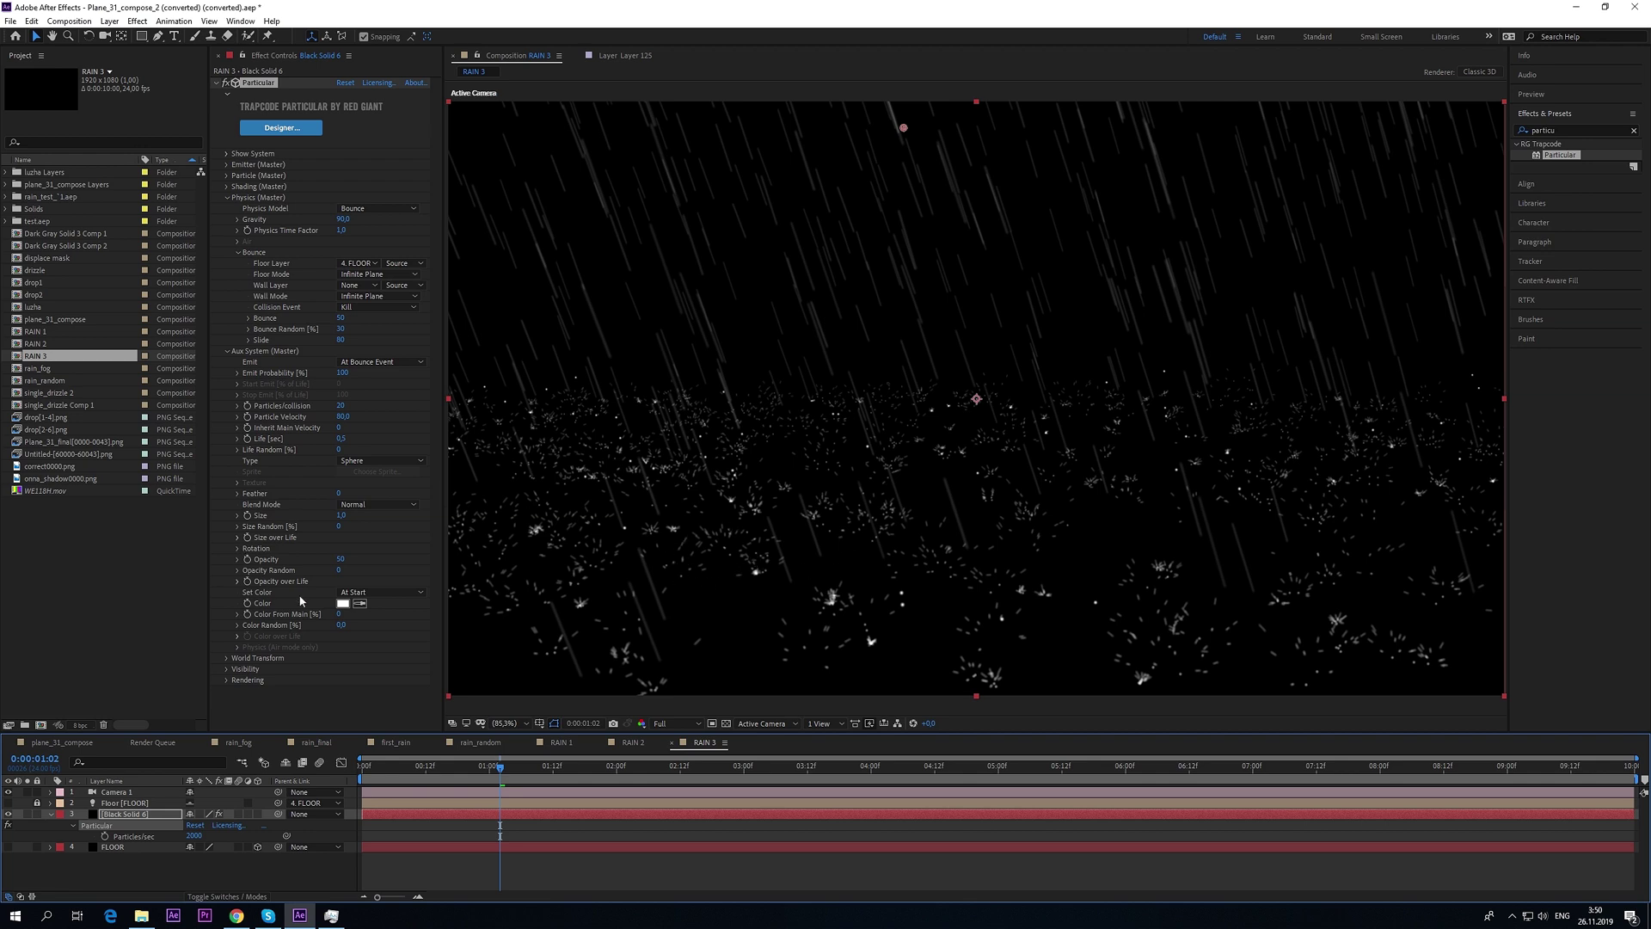
- Set splash opacity to 30 and Color From Main to 100%
{"action": "left_click", "coordinate": [340, 559]}
{"action": "type", "text": "30"}
{"action": "key", "text": "Return"}
{"action": "key", "text": "space"}
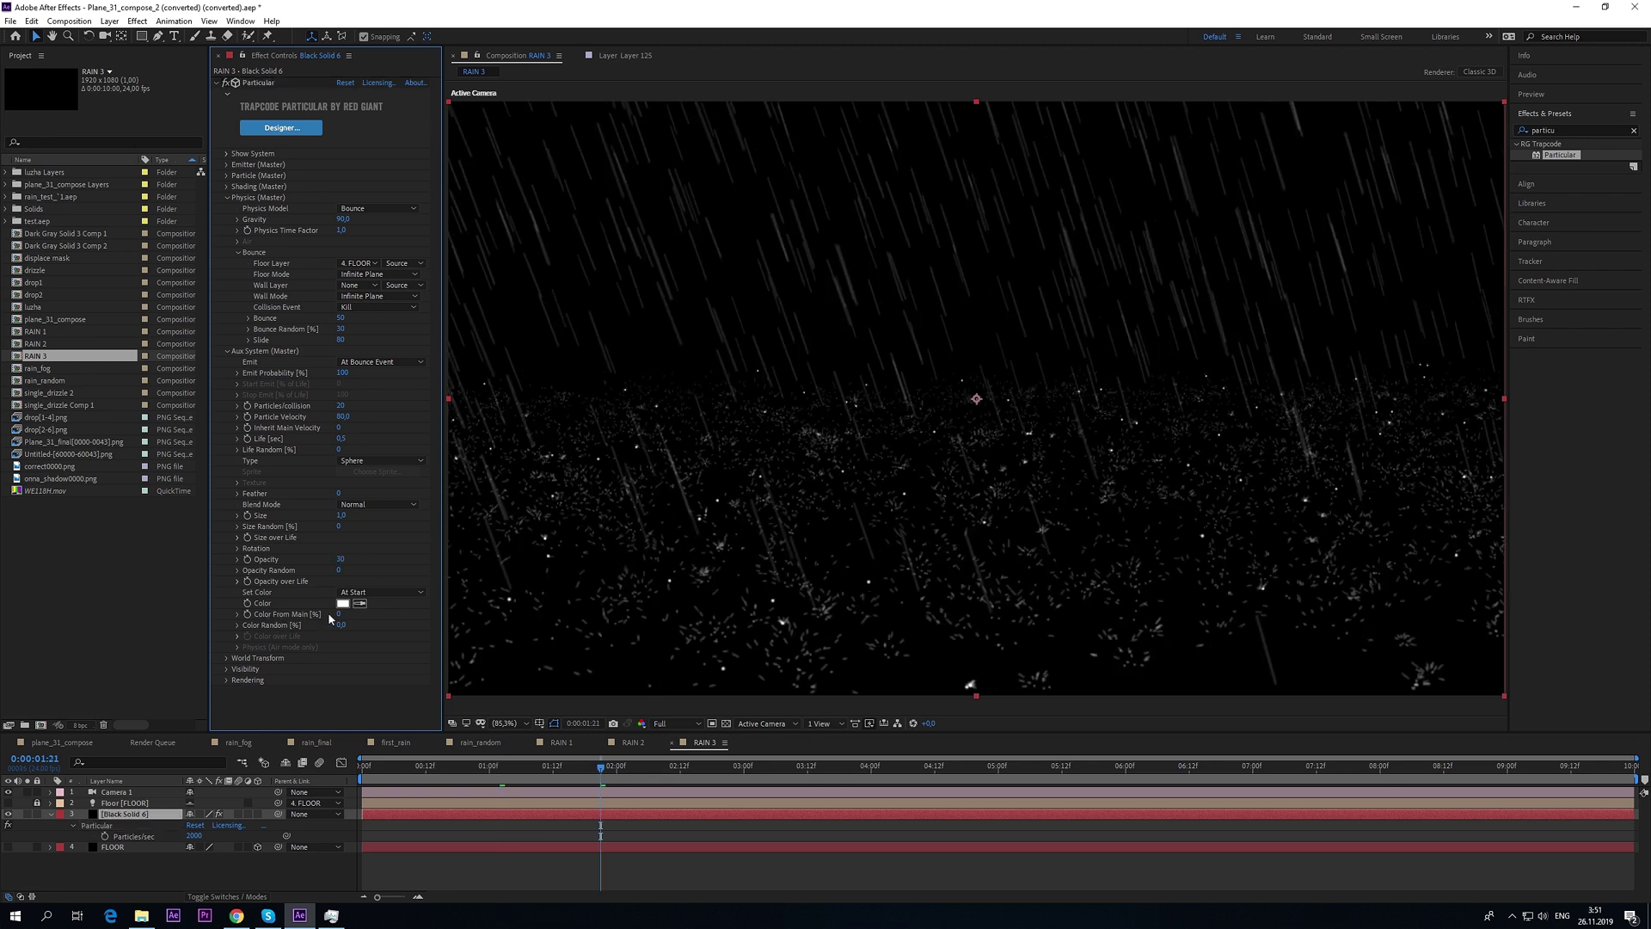
{"action": "left_click_drag", "start_coordinate": [338, 614], "coordinate": [382, 634]}
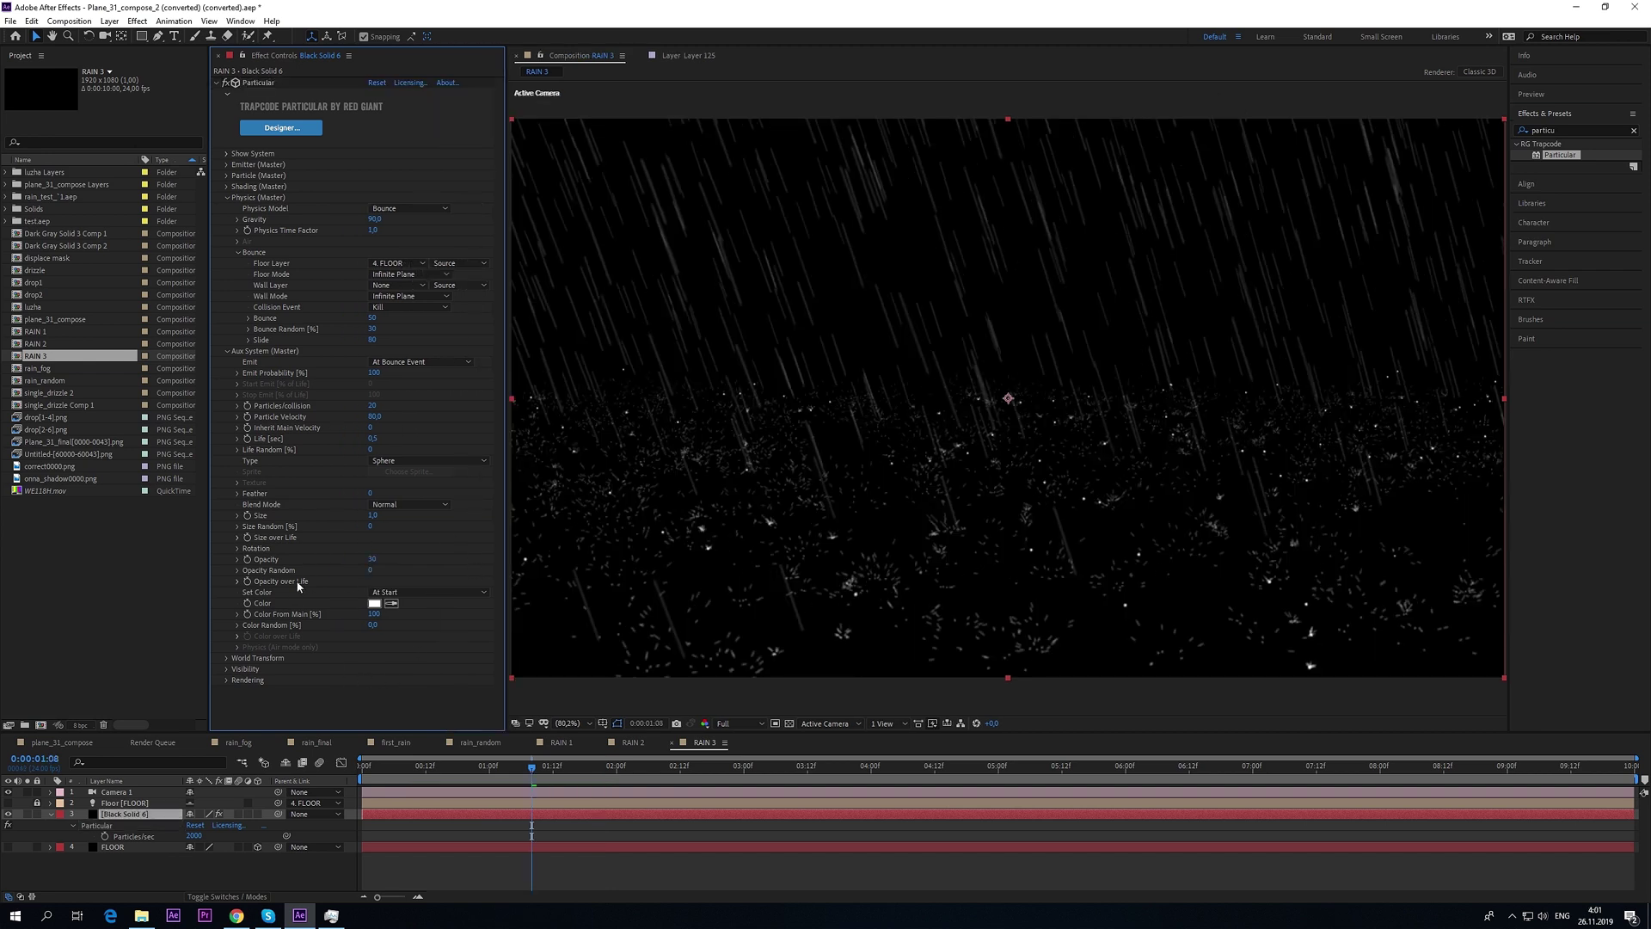
- Apply the linear fade-out preset to the splash Opacity over Life curve
{"action": "left_click", "coordinate": [238, 583]}
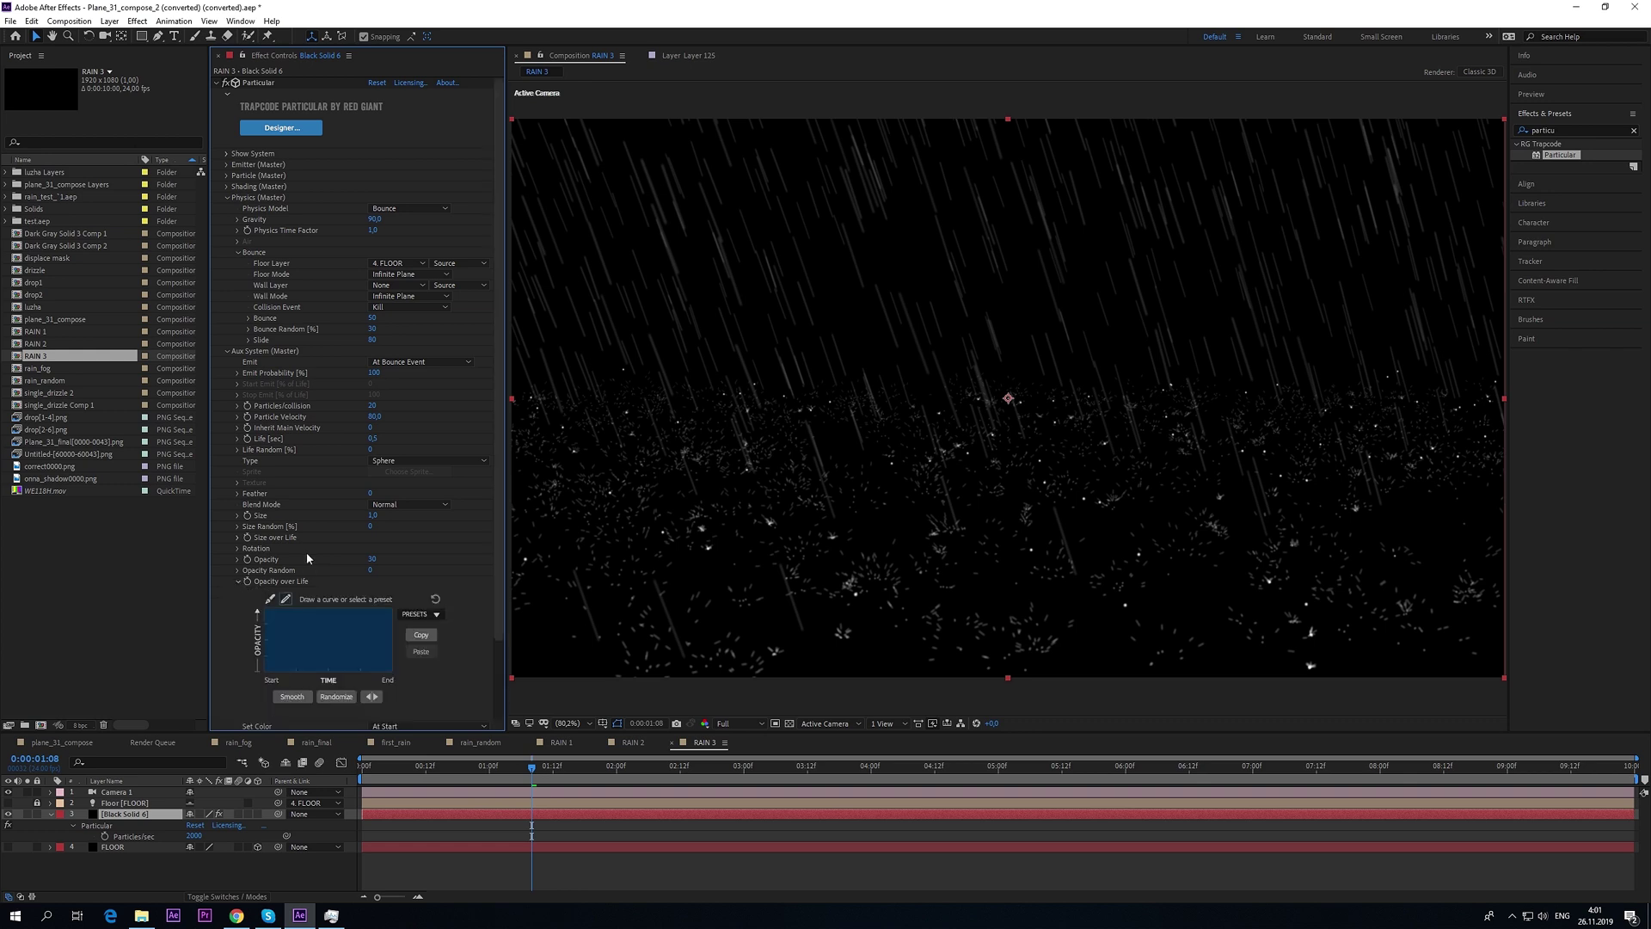
{"action": "scroll", "coordinate": [258, 568], "scroll_direction": "down", "scroll_amount": 2}
{"action": "scroll", "coordinate": [239, 578], "scroll_direction": "down", "scroll_amount": 2}
{"action": "scroll", "coordinate": [243, 576], "scroll_direction": "down", "scroll_amount": 1}
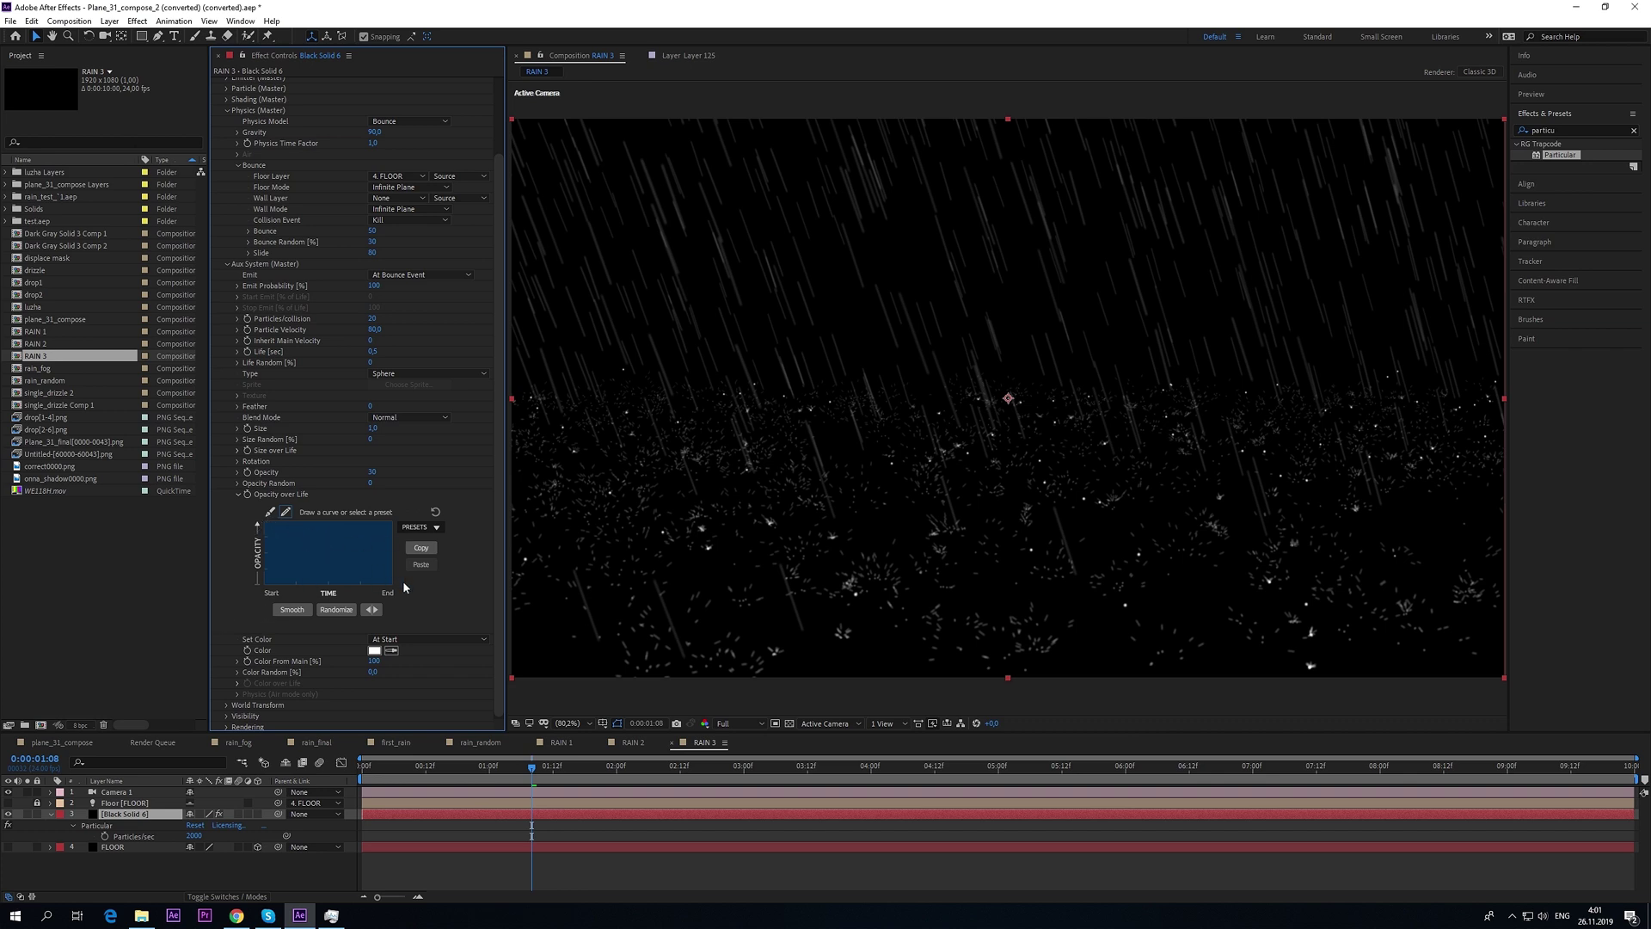
{"action": "left_click", "coordinate": [419, 528]}
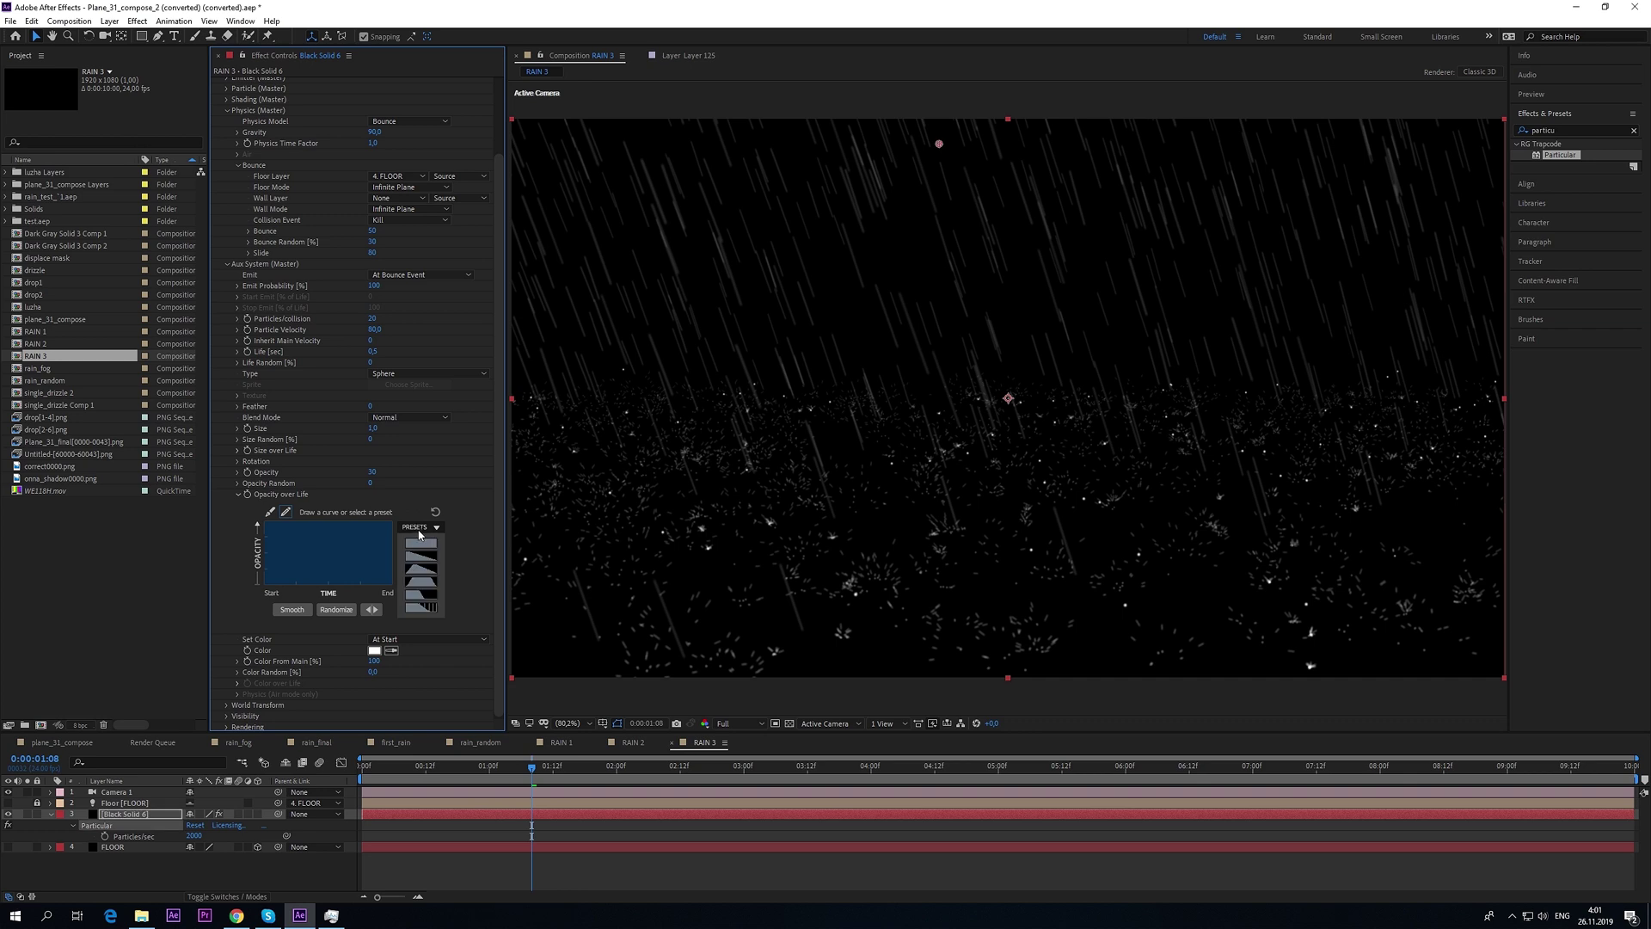
{"action": "left_click", "coordinate": [419, 563]}
- Preview the rain, lower splash Particle Velocity to 70, and replay it
{"action": "key", "text": "space"}
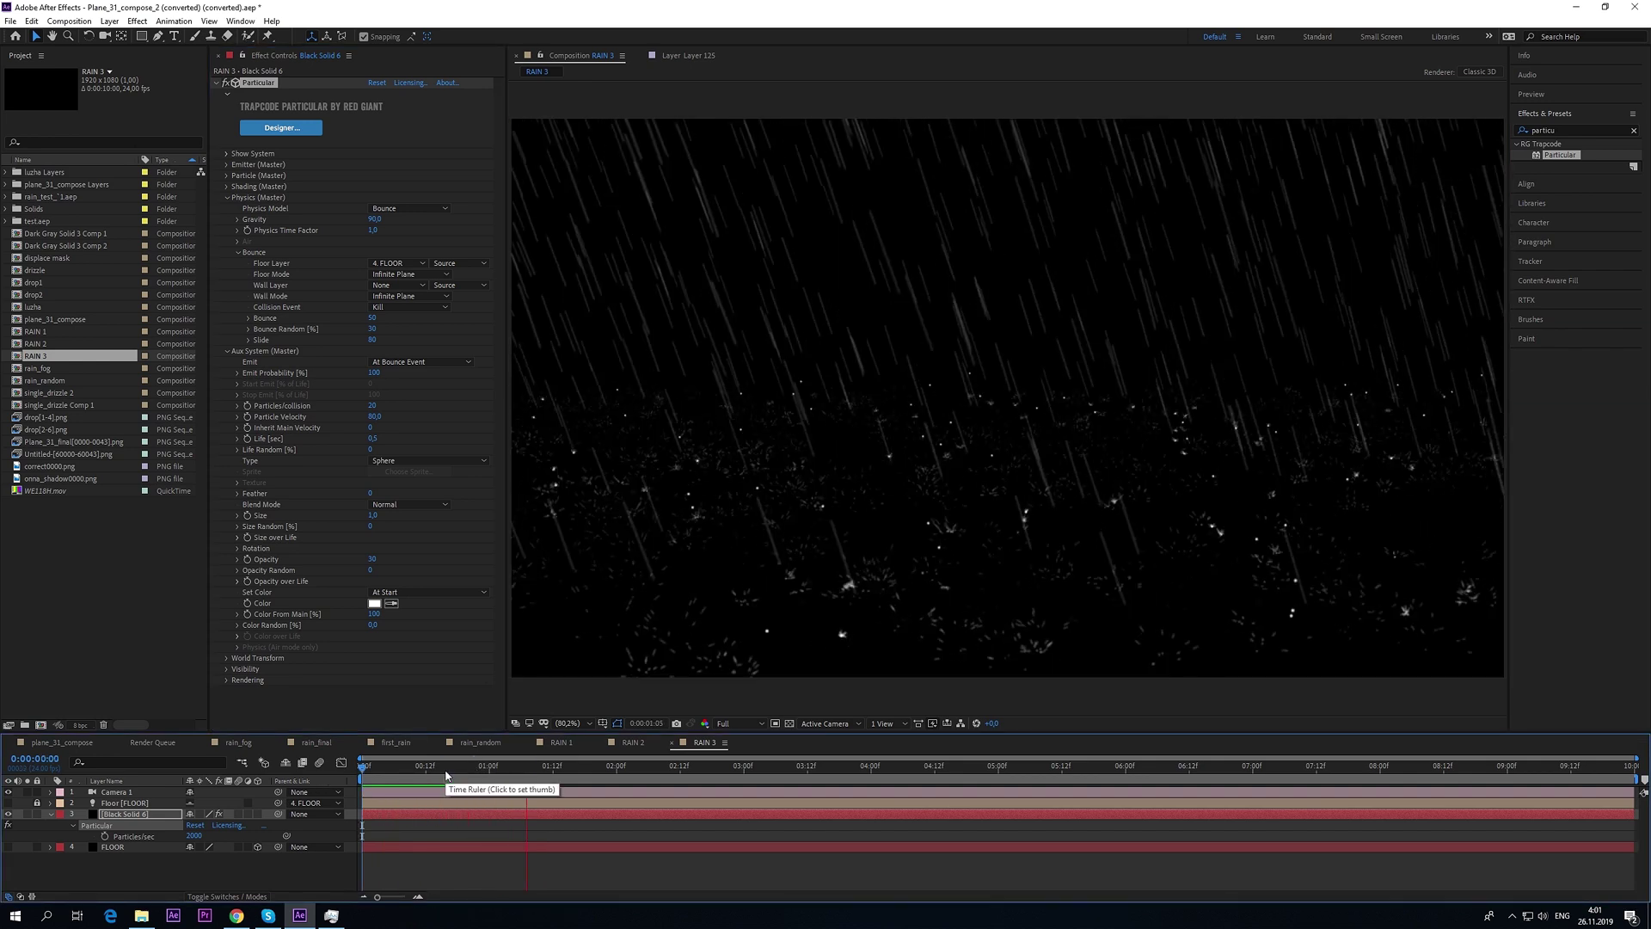
{"action": "left_click_drag", "start_coordinate": [448, 775], "coordinate": [553, 776]}
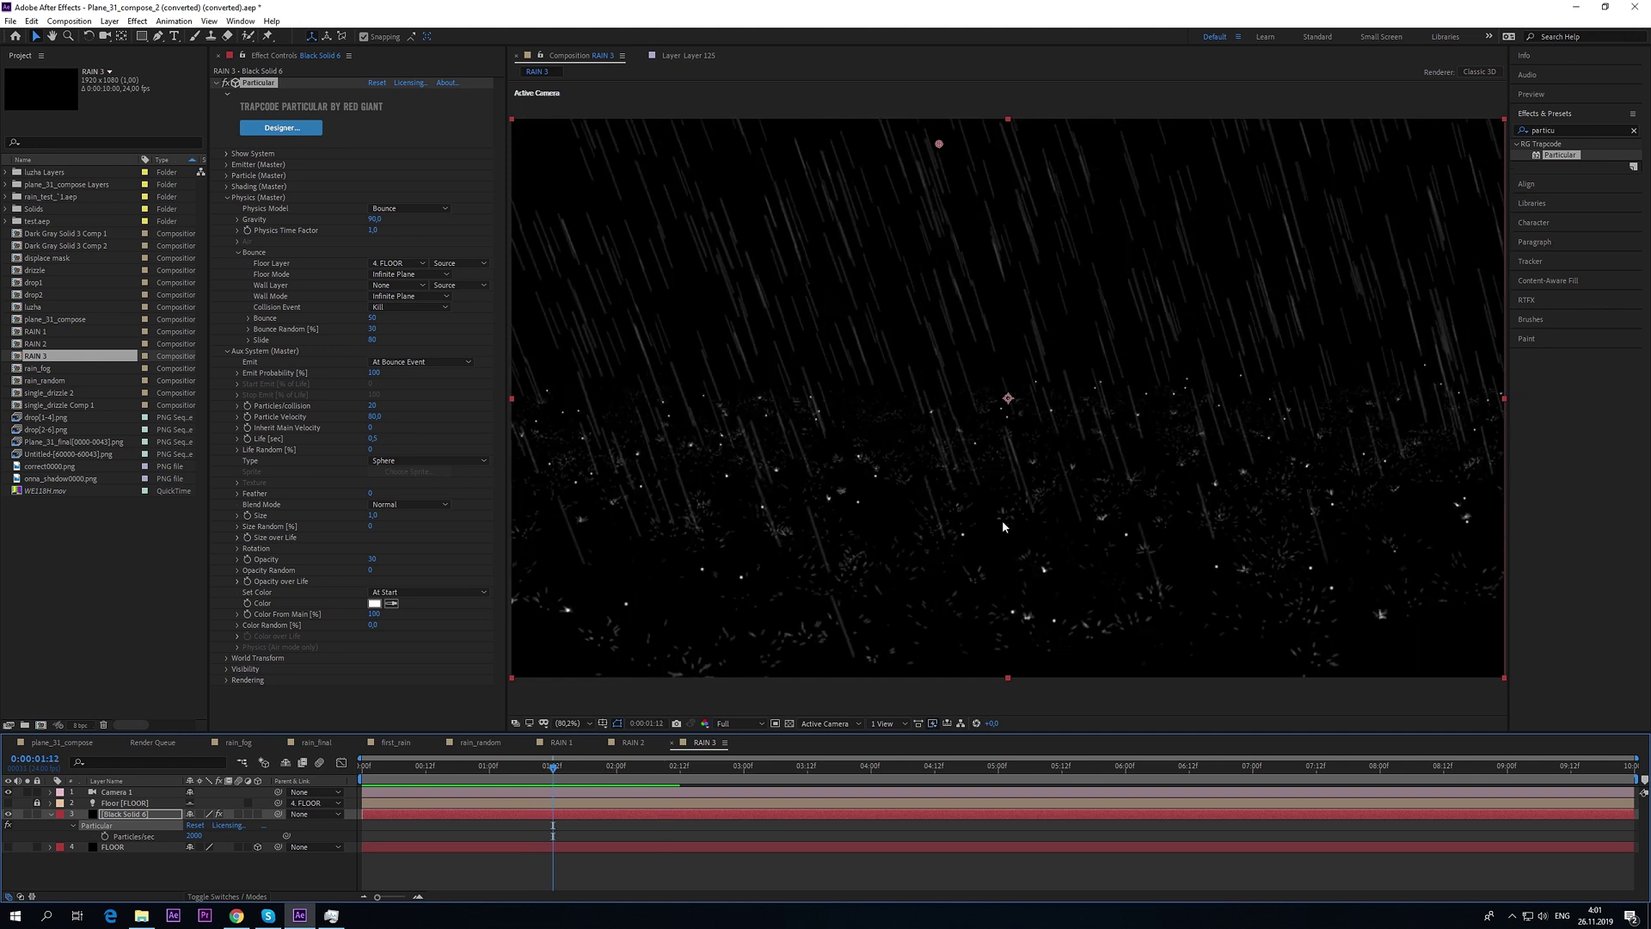
{"action": "key", "text": "space"}
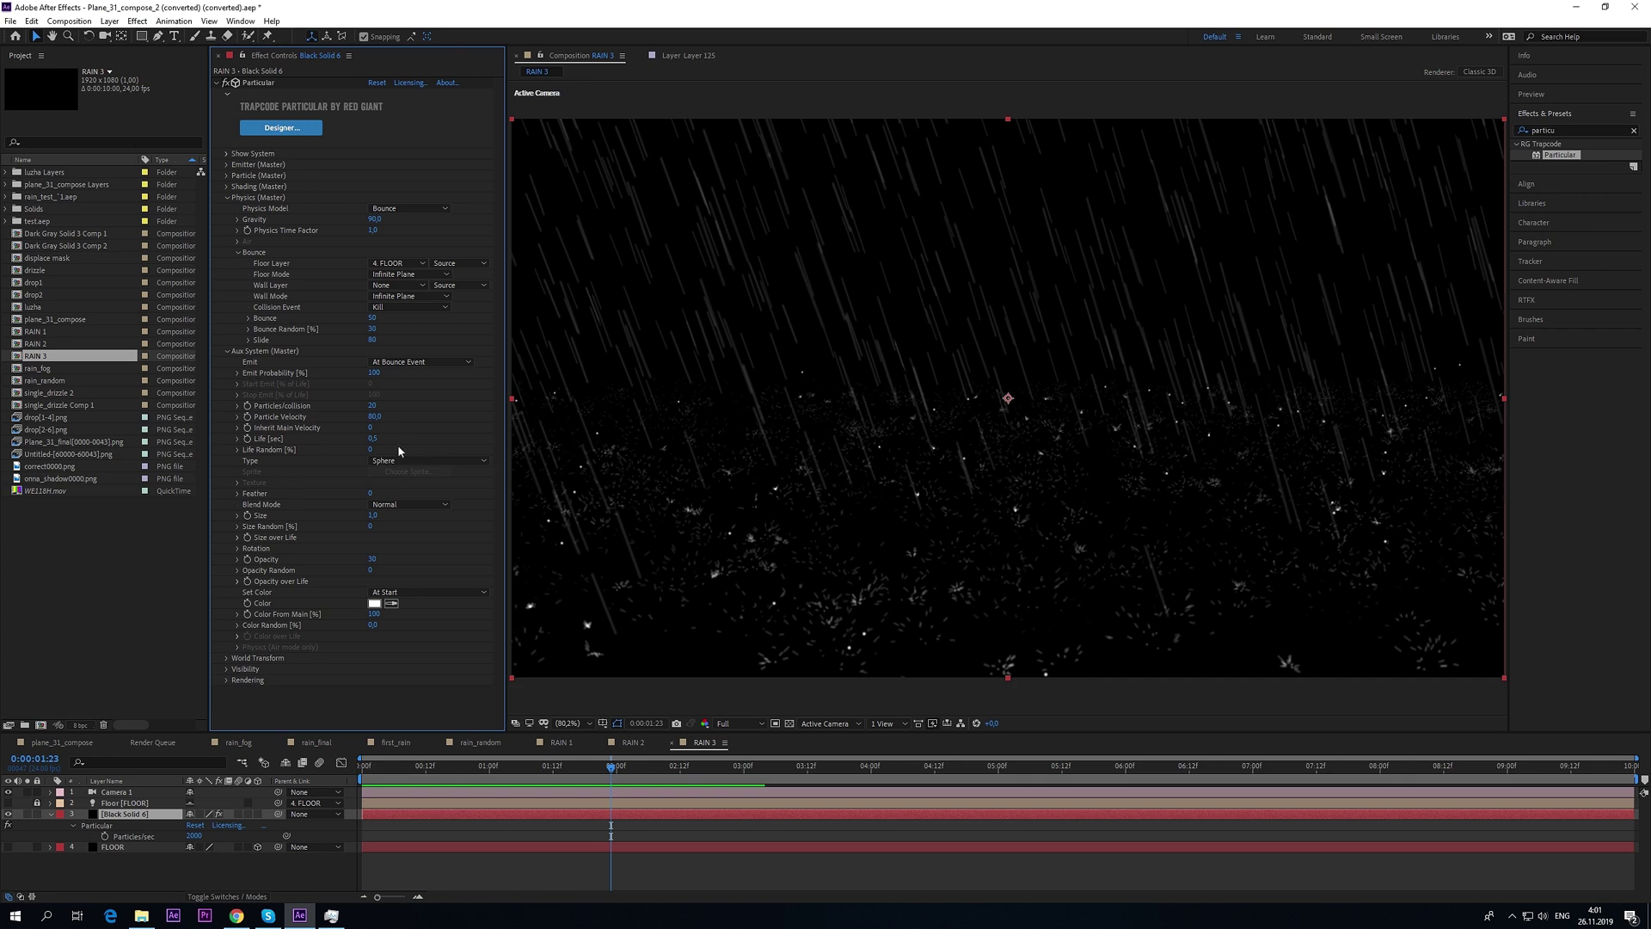
{"action": "left_click", "coordinate": [375, 417]}
{"action": "type", "text": "70"}
{"action": "key", "text": "Return"}
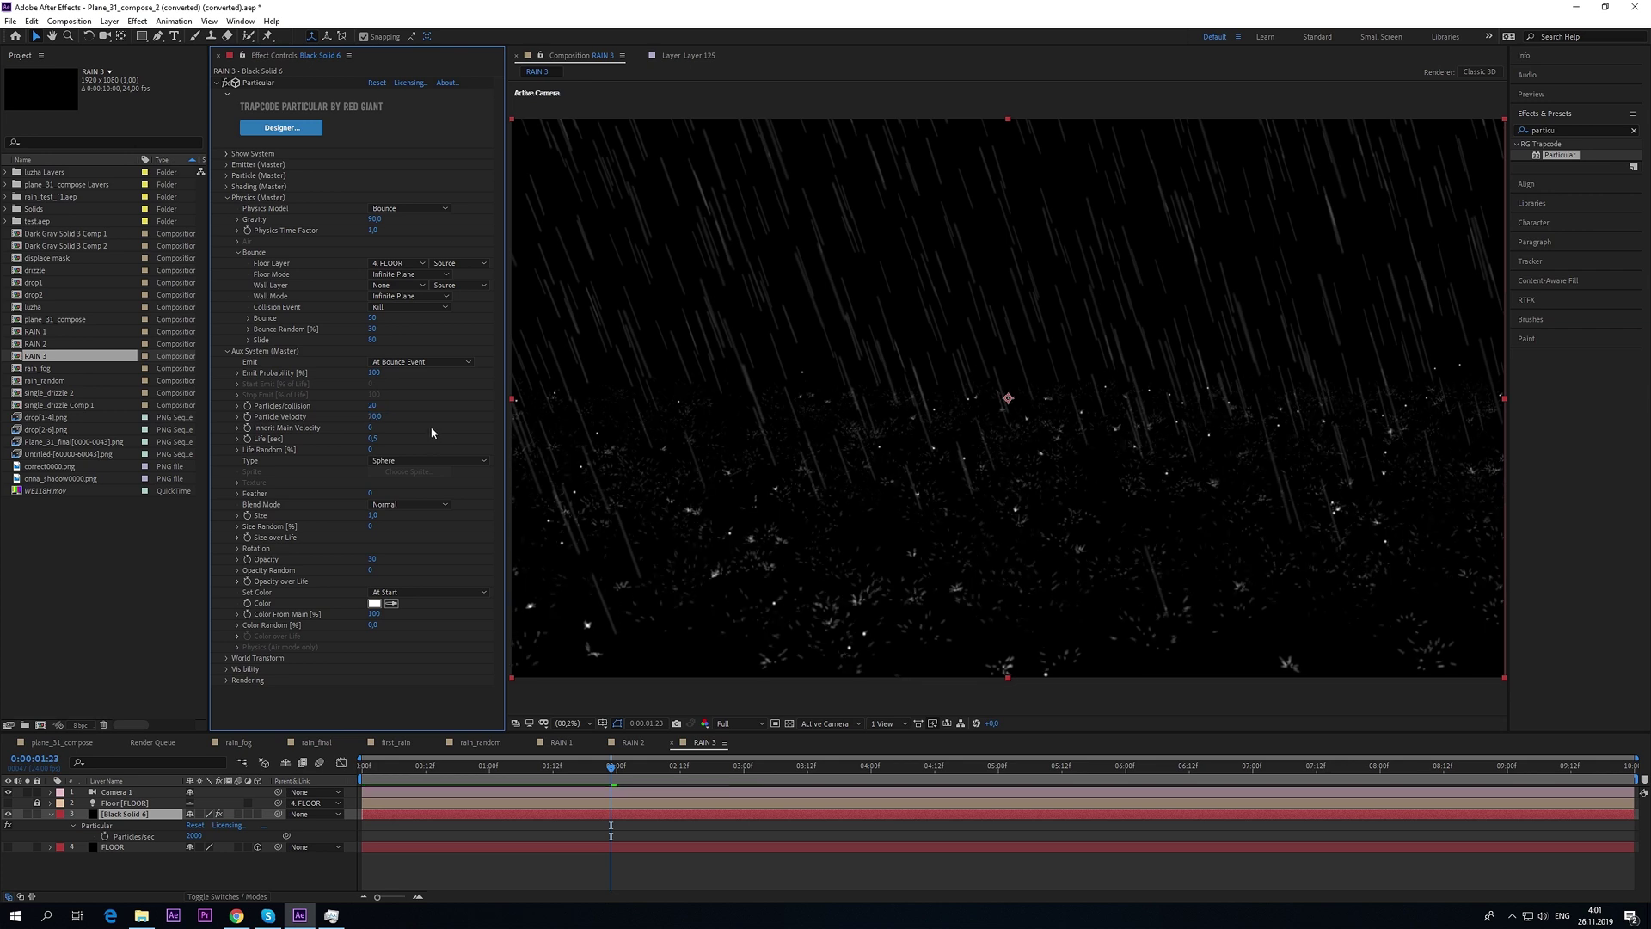
{"action": "key", "text": "space"}
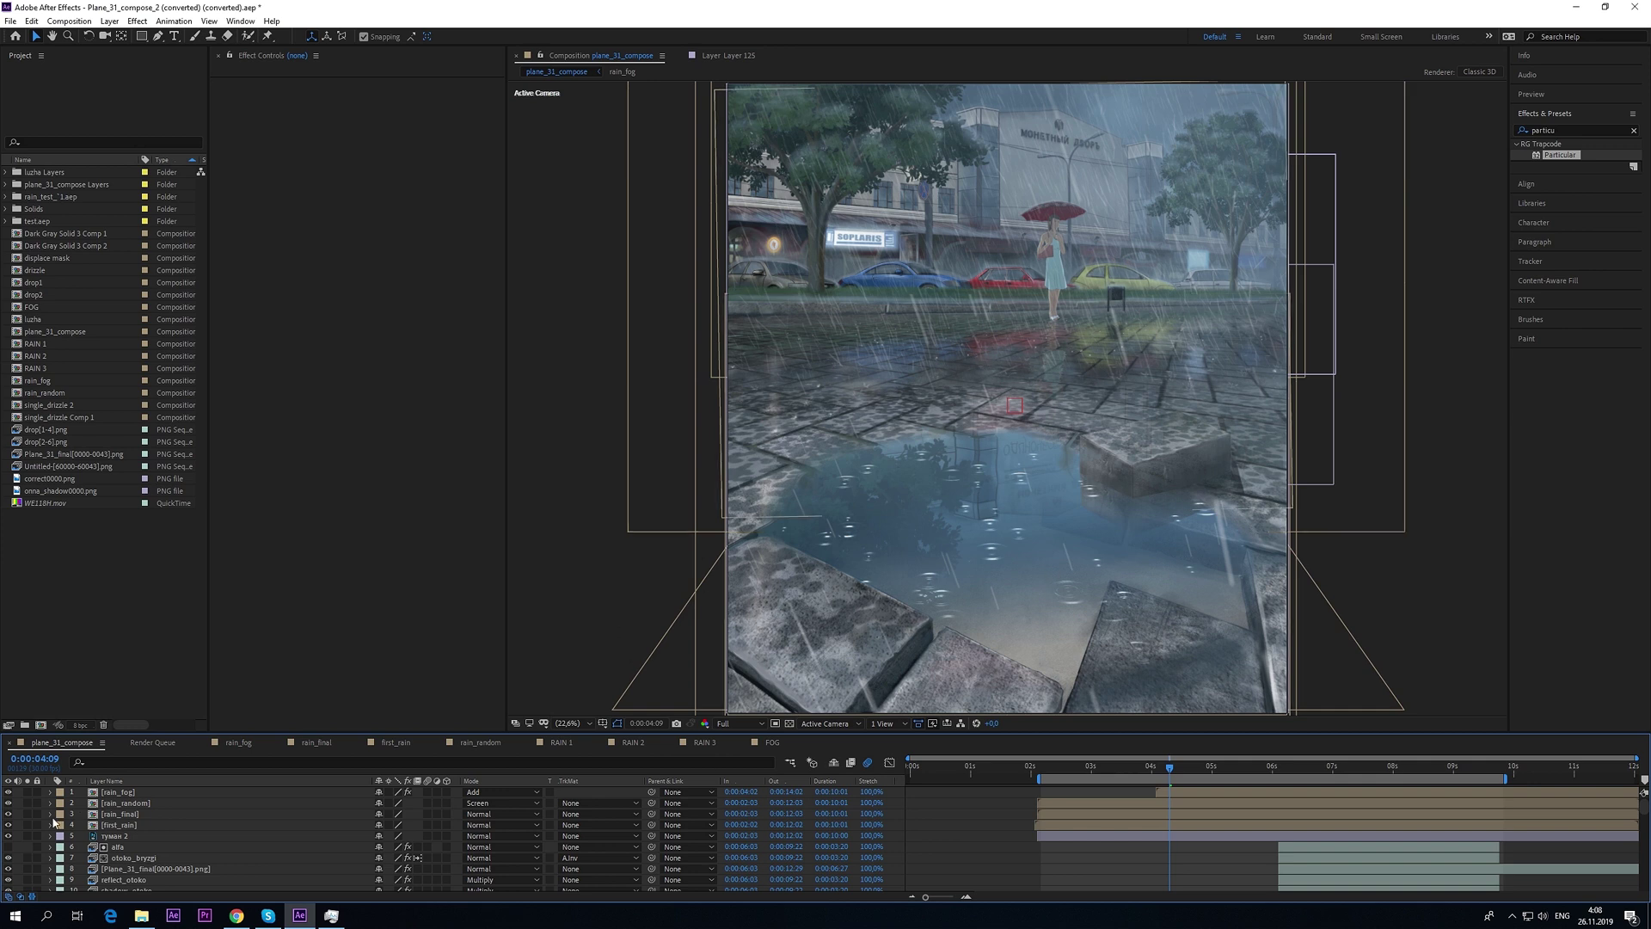
- Switch to the FOG composition and select its FOG layer
{"action": "left_click", "coordinate": [753, 743]}
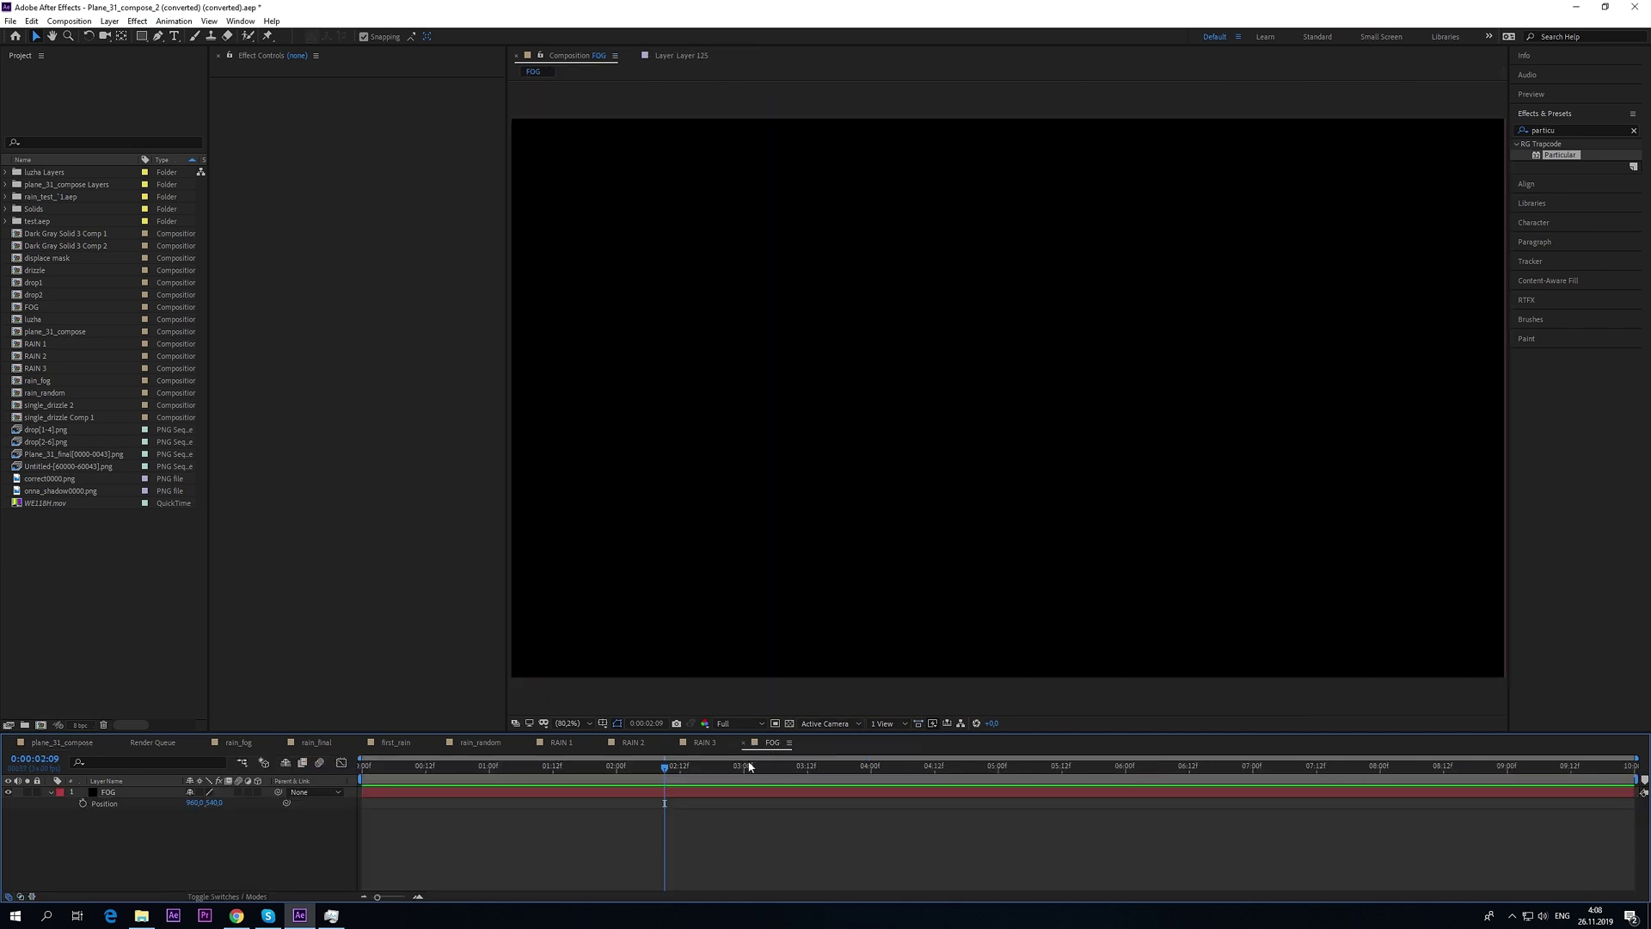
{"action": "left_click", "coordinate": [140, 791]}
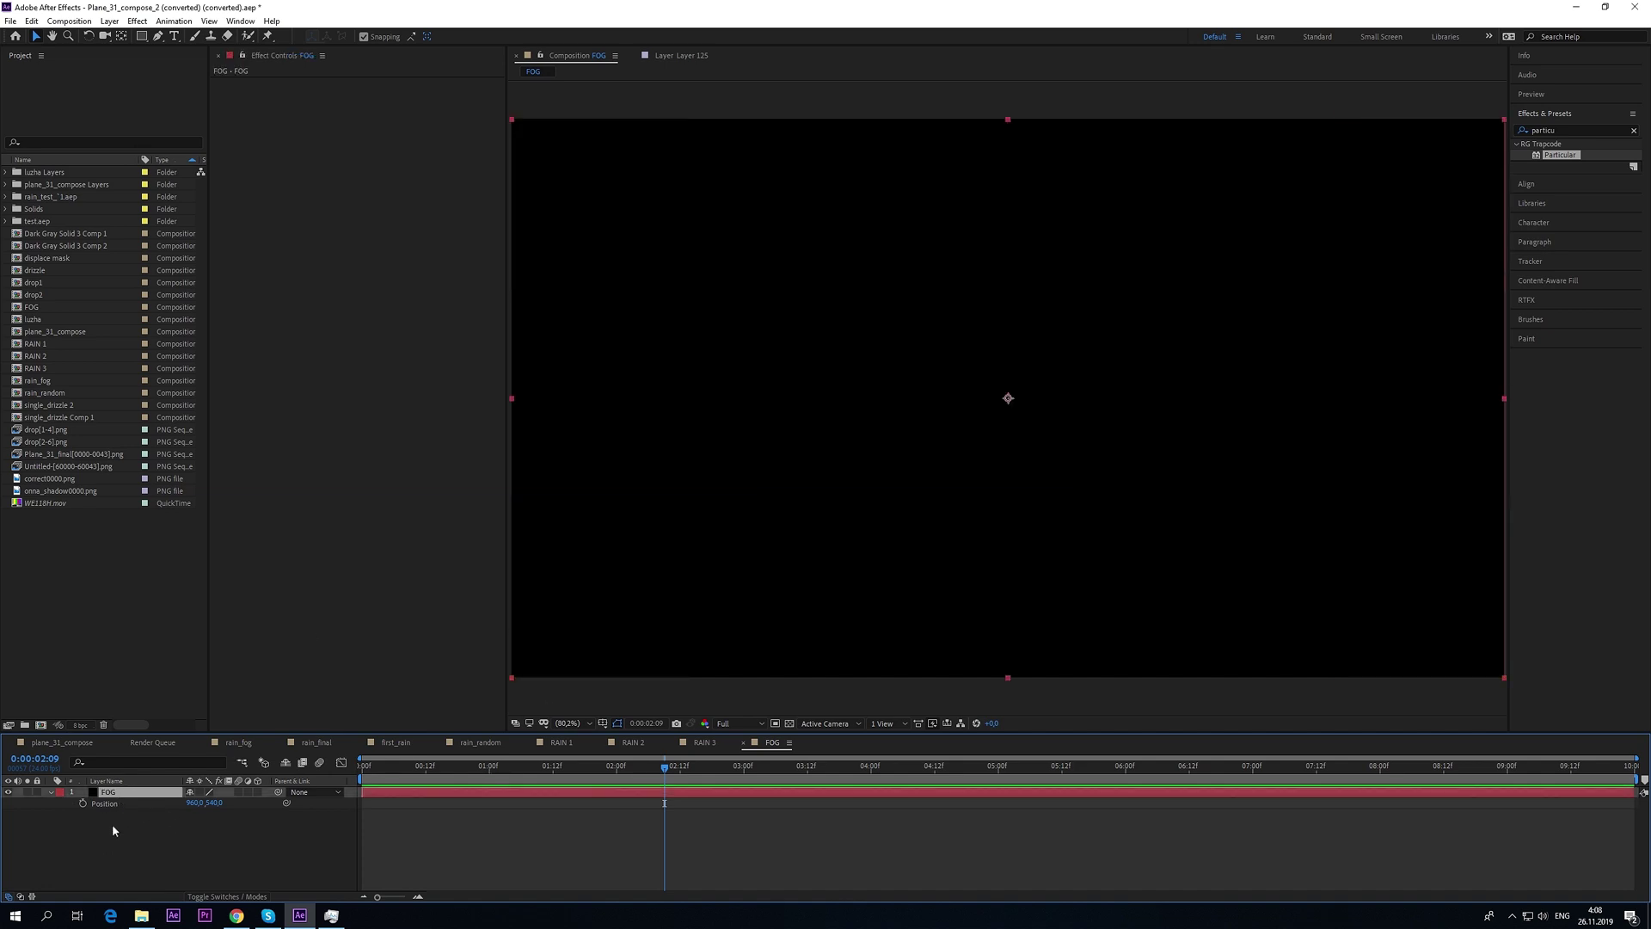
- Apply Fractal Noise to FOG, scale it up, raise Contrast and lower Brightness
{"action": "left_click", "coordinate": [1561, 131]}
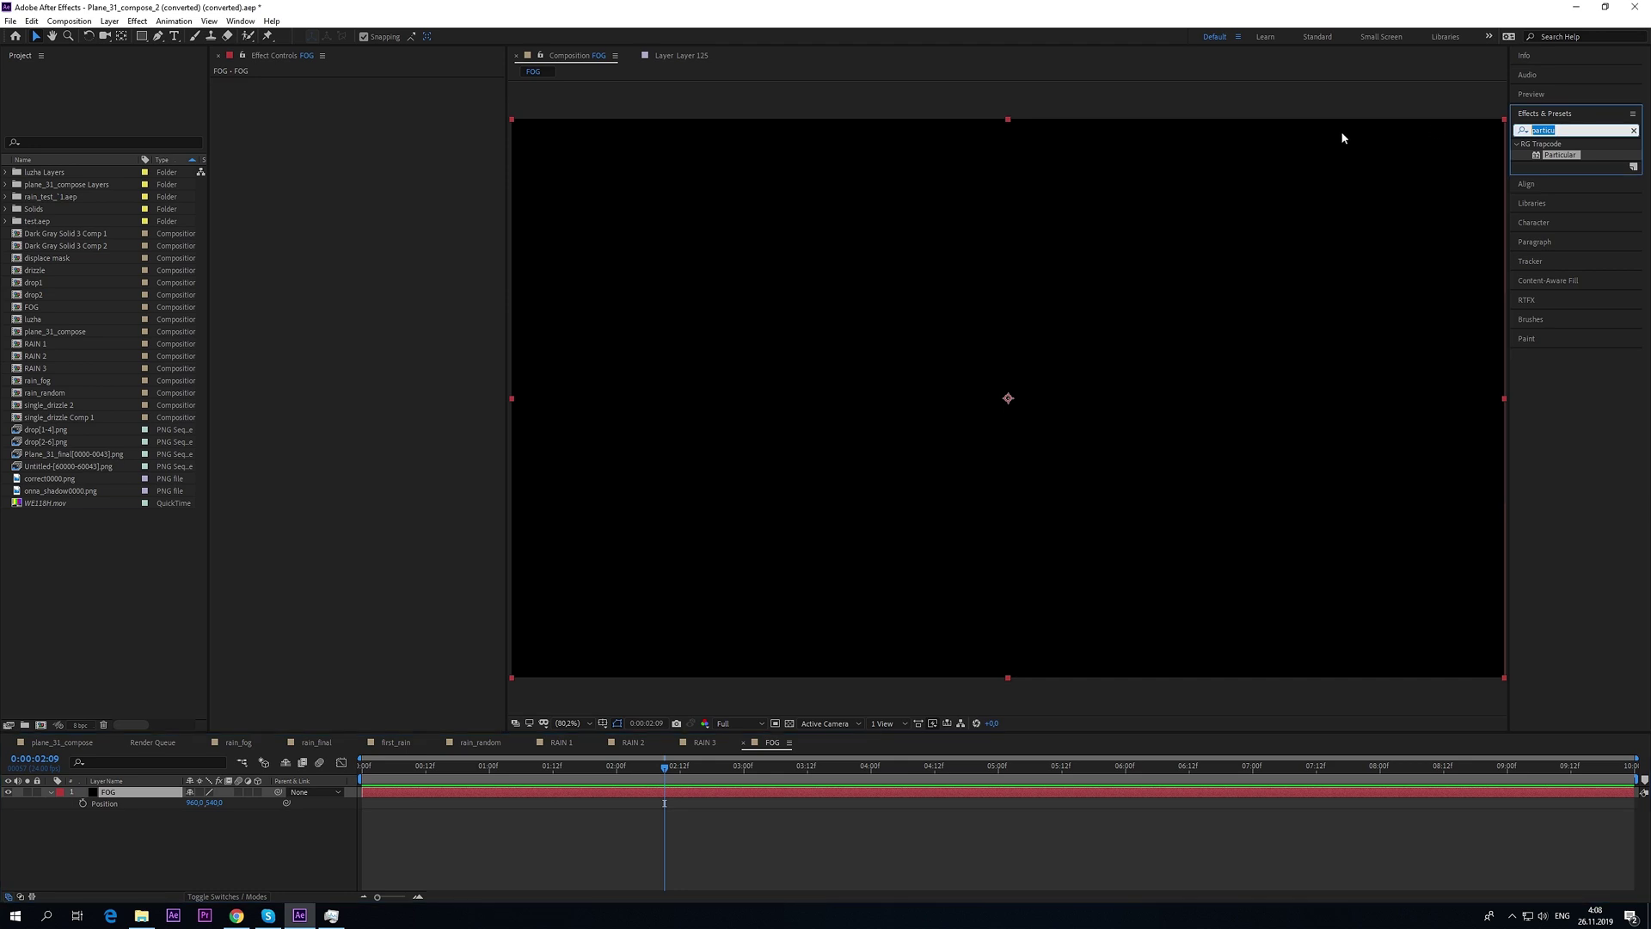
{"action": "type", "text": "fractal"}
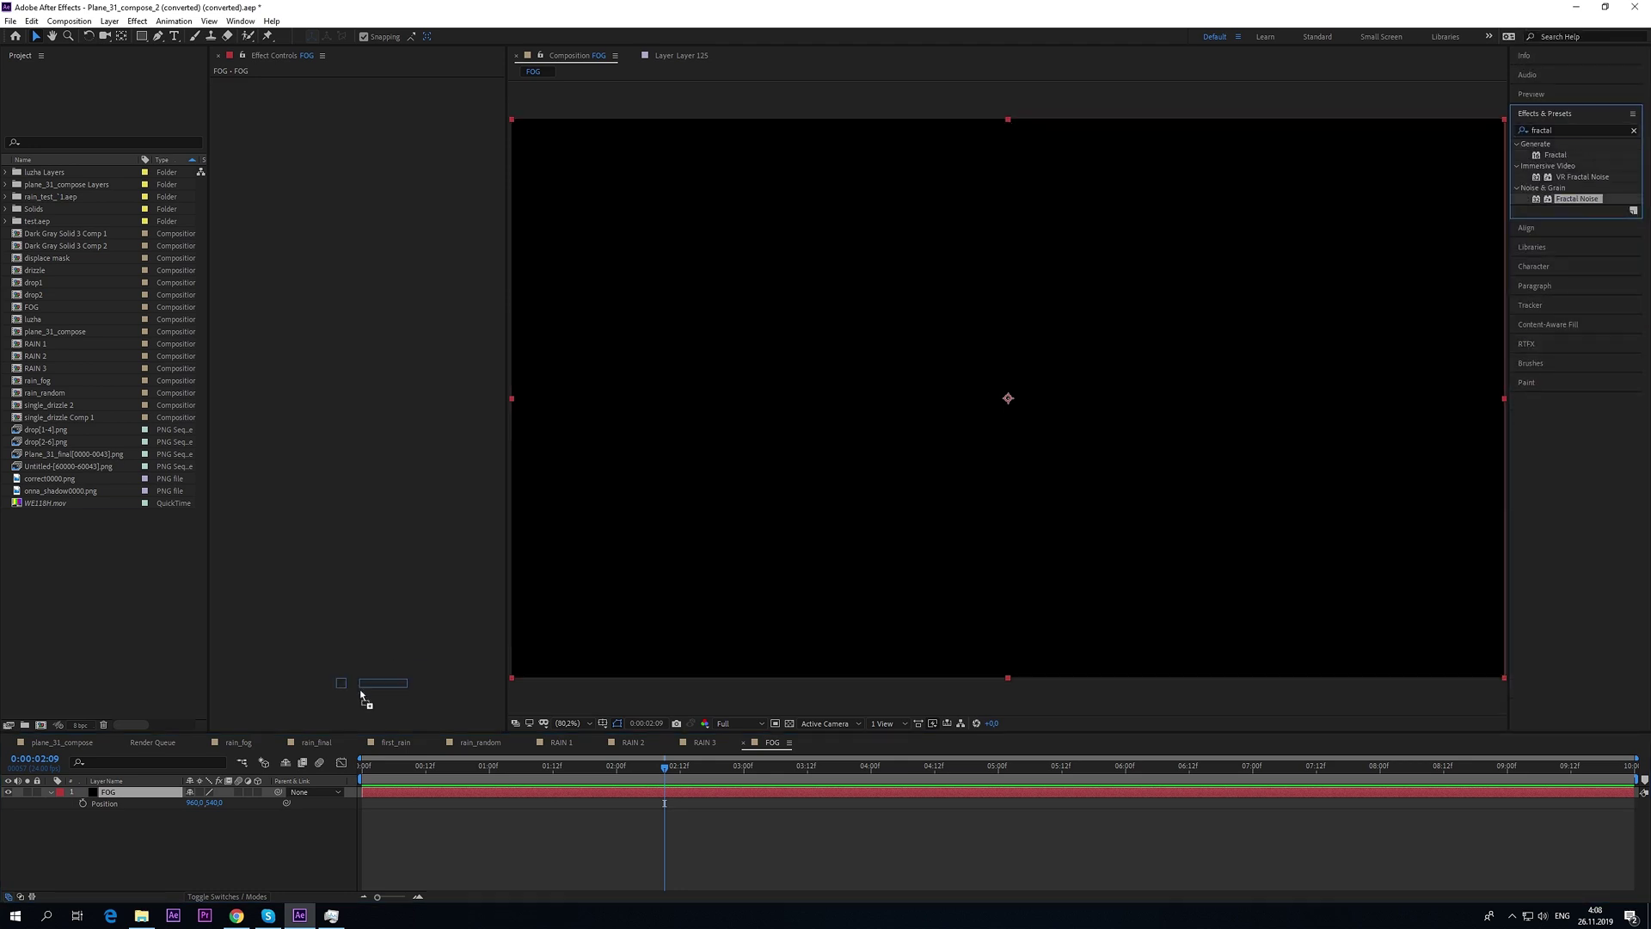
{"action": "left_click_drag", "start_coordinate": [1571, 202], "coordinate": [164, 788]}
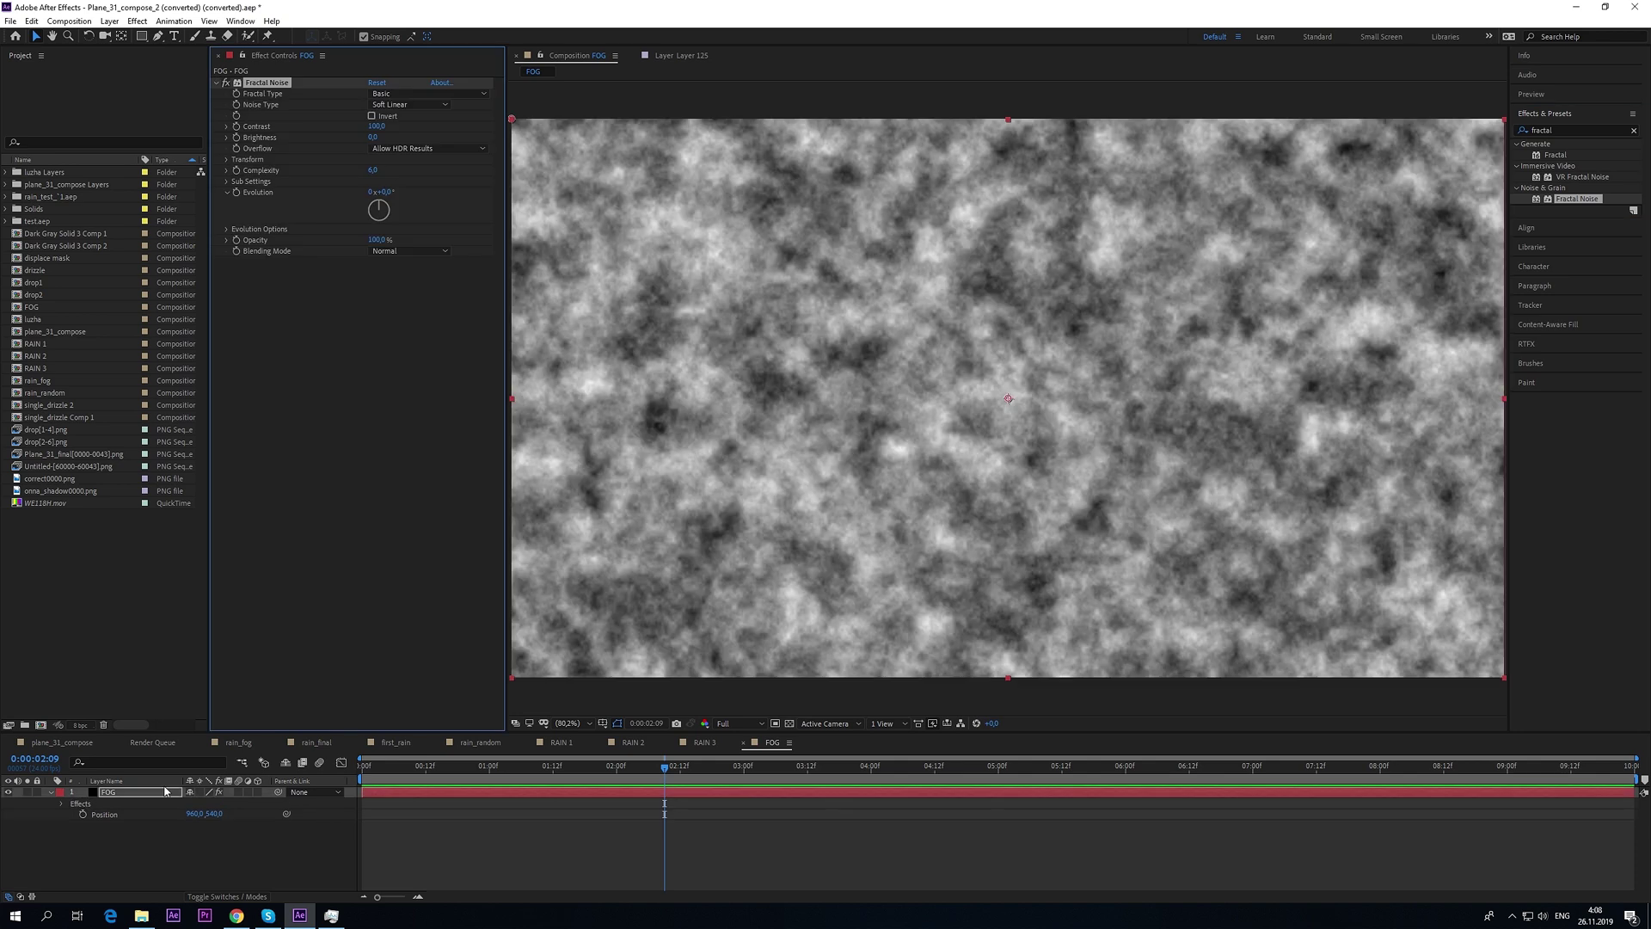
{"action": "left_click", "coordinate": [228, 159]}
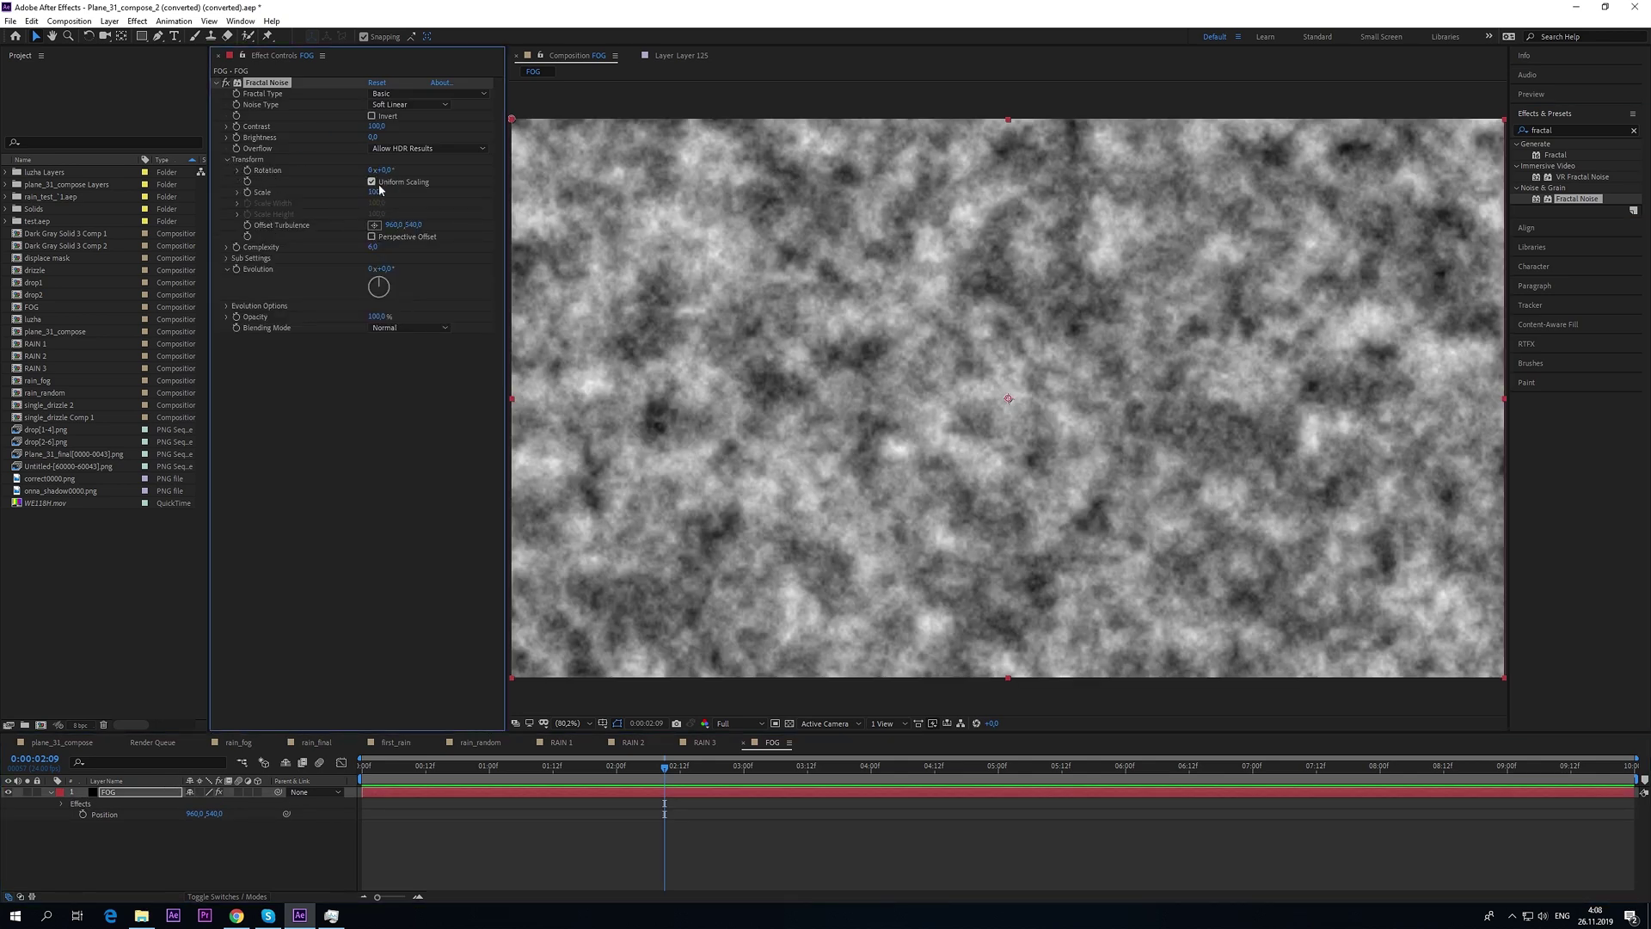
{"action": "left_click_drag", "start_coordinate": [379, 191], "coordinate": [784, 230]}
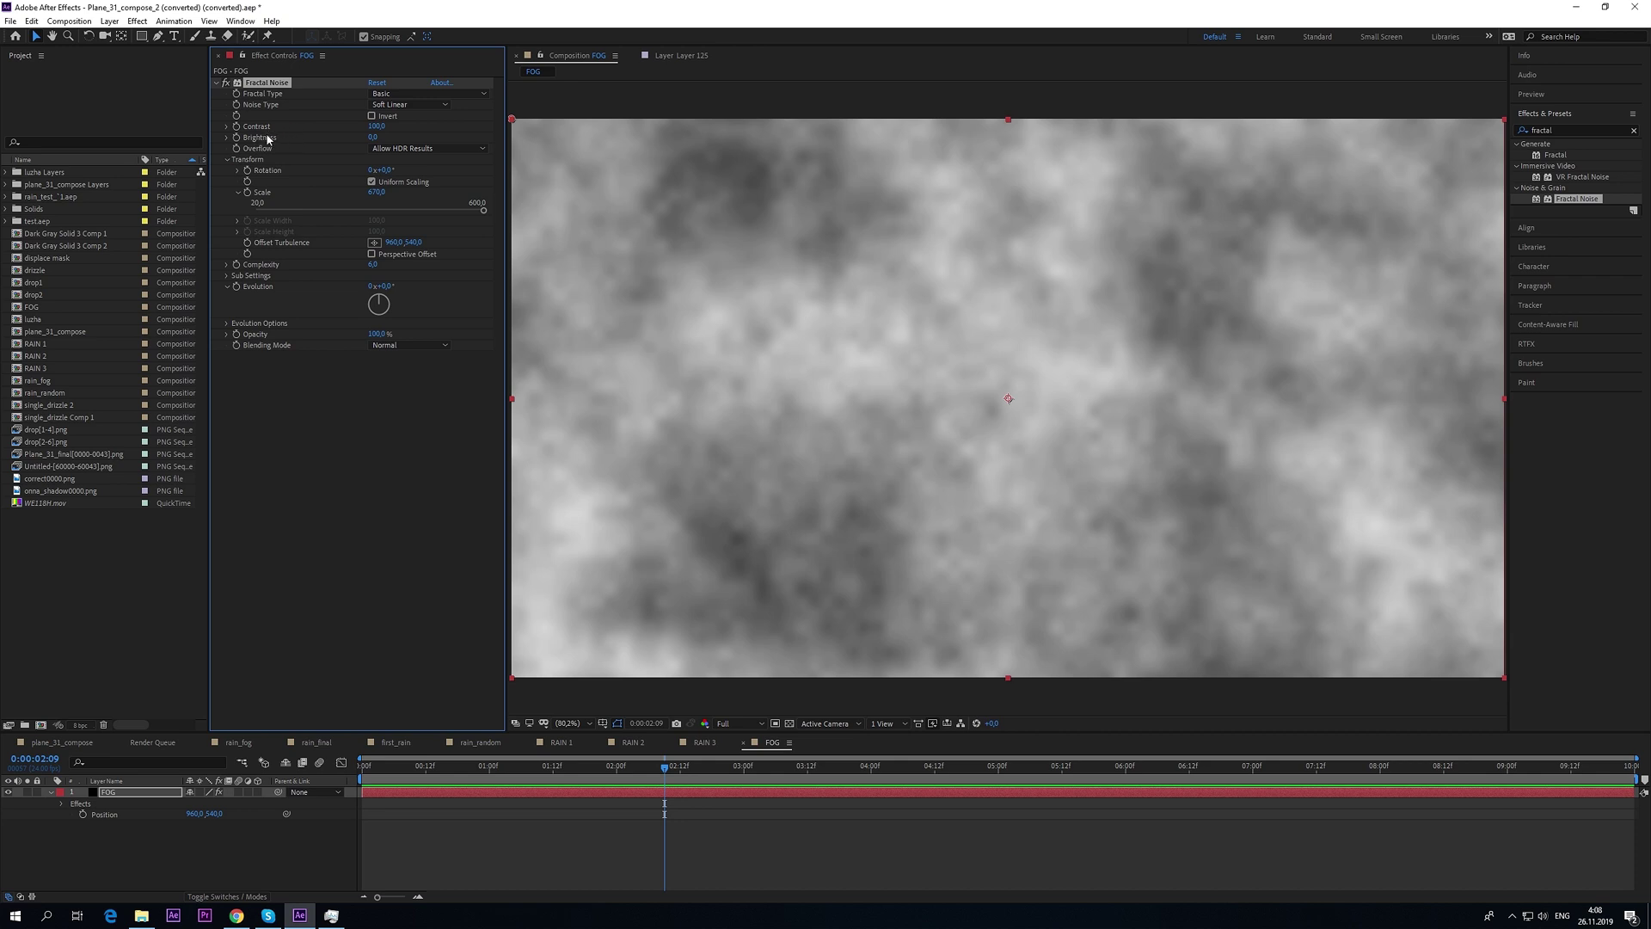
{"action": "left_click_drag", "start_coordinate": [376, 125], "coordinate": [514, 147]}
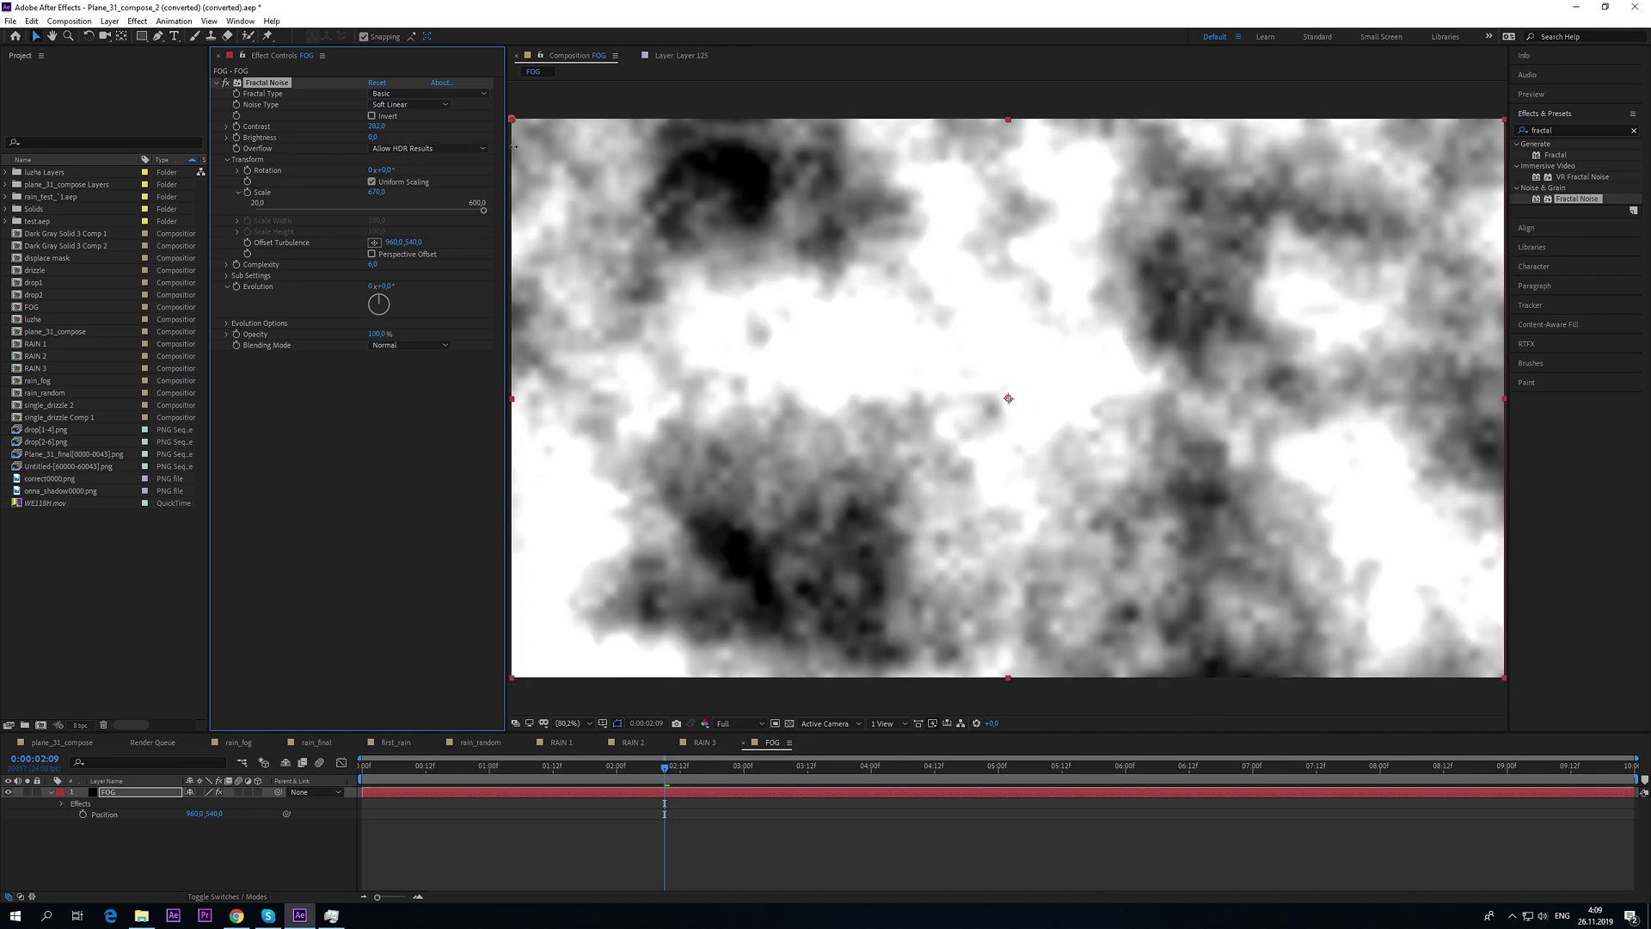
{"action": "left_click_drag", "start_coordinate": [372, 137], "coordinate": [366, 143]}
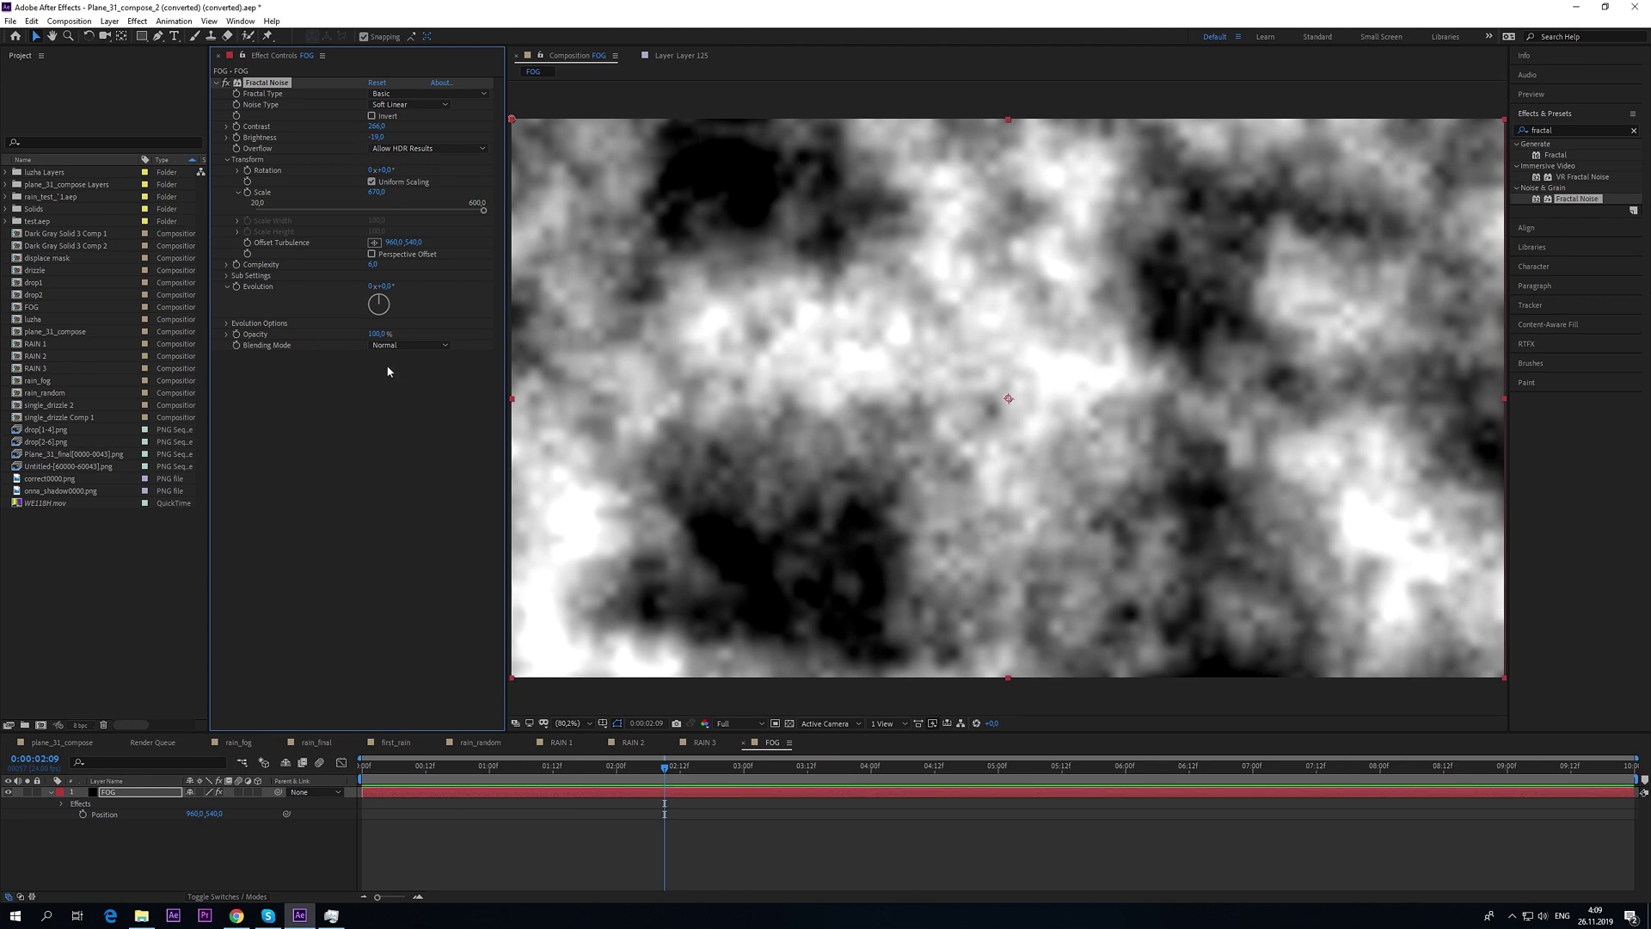
- Keyframe Fractal Noise Evolution to 1x+40° at 0:00:03:12 and preview the fog
{"action": "key", "text": "Home"}
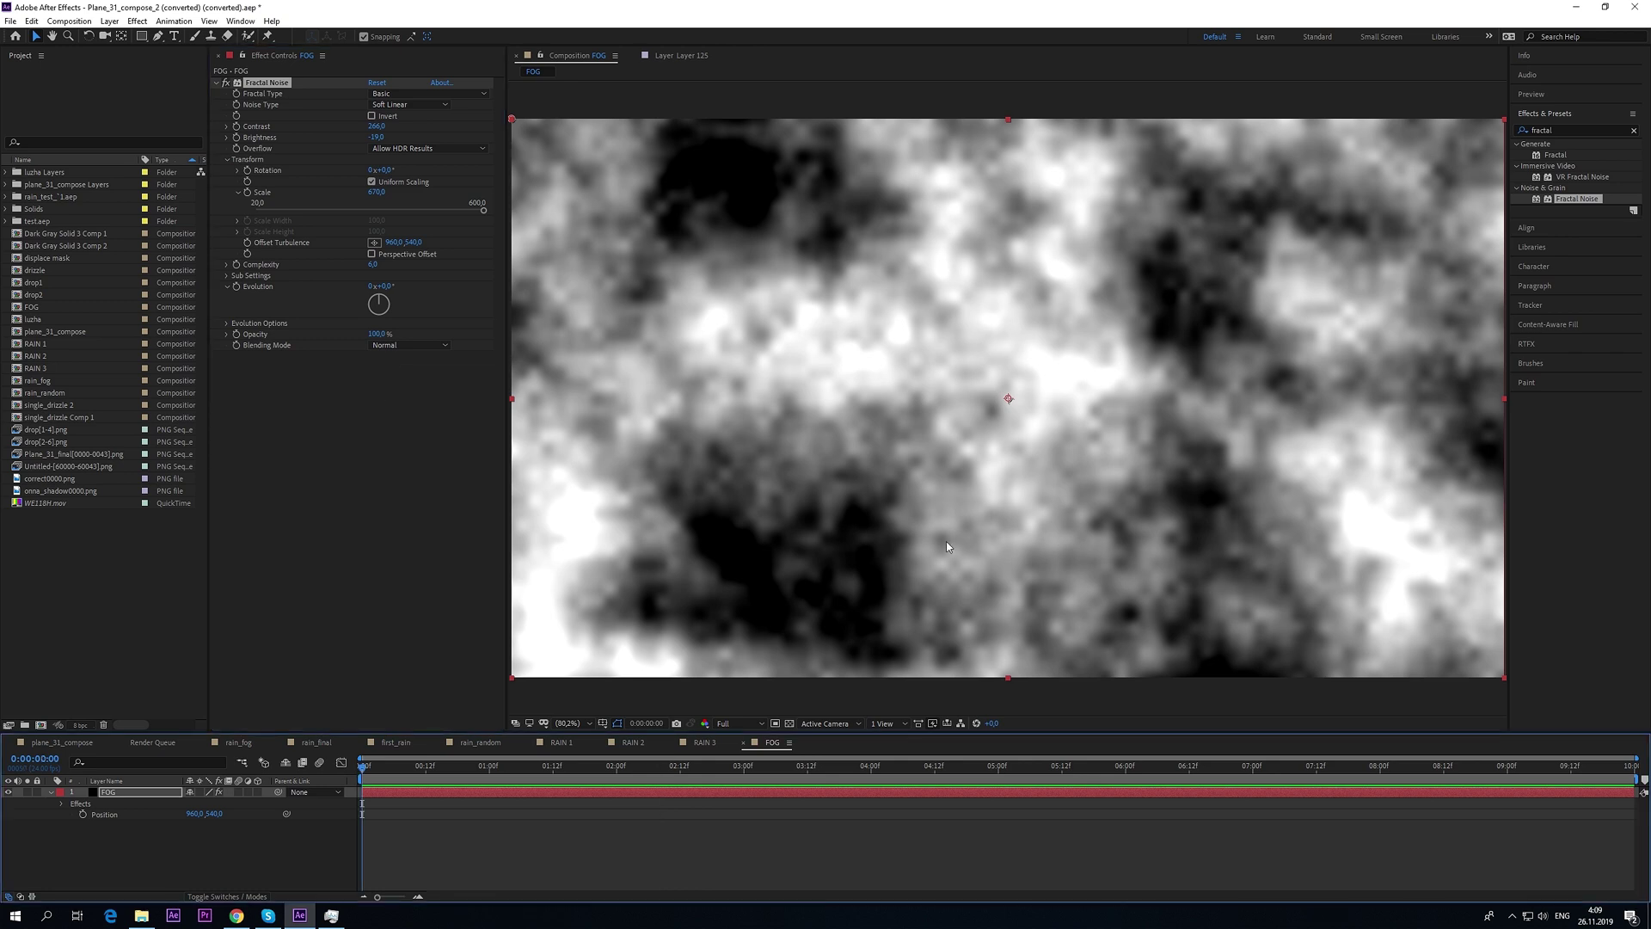
{"action": "left_click", "coordinate": [238, 295]}
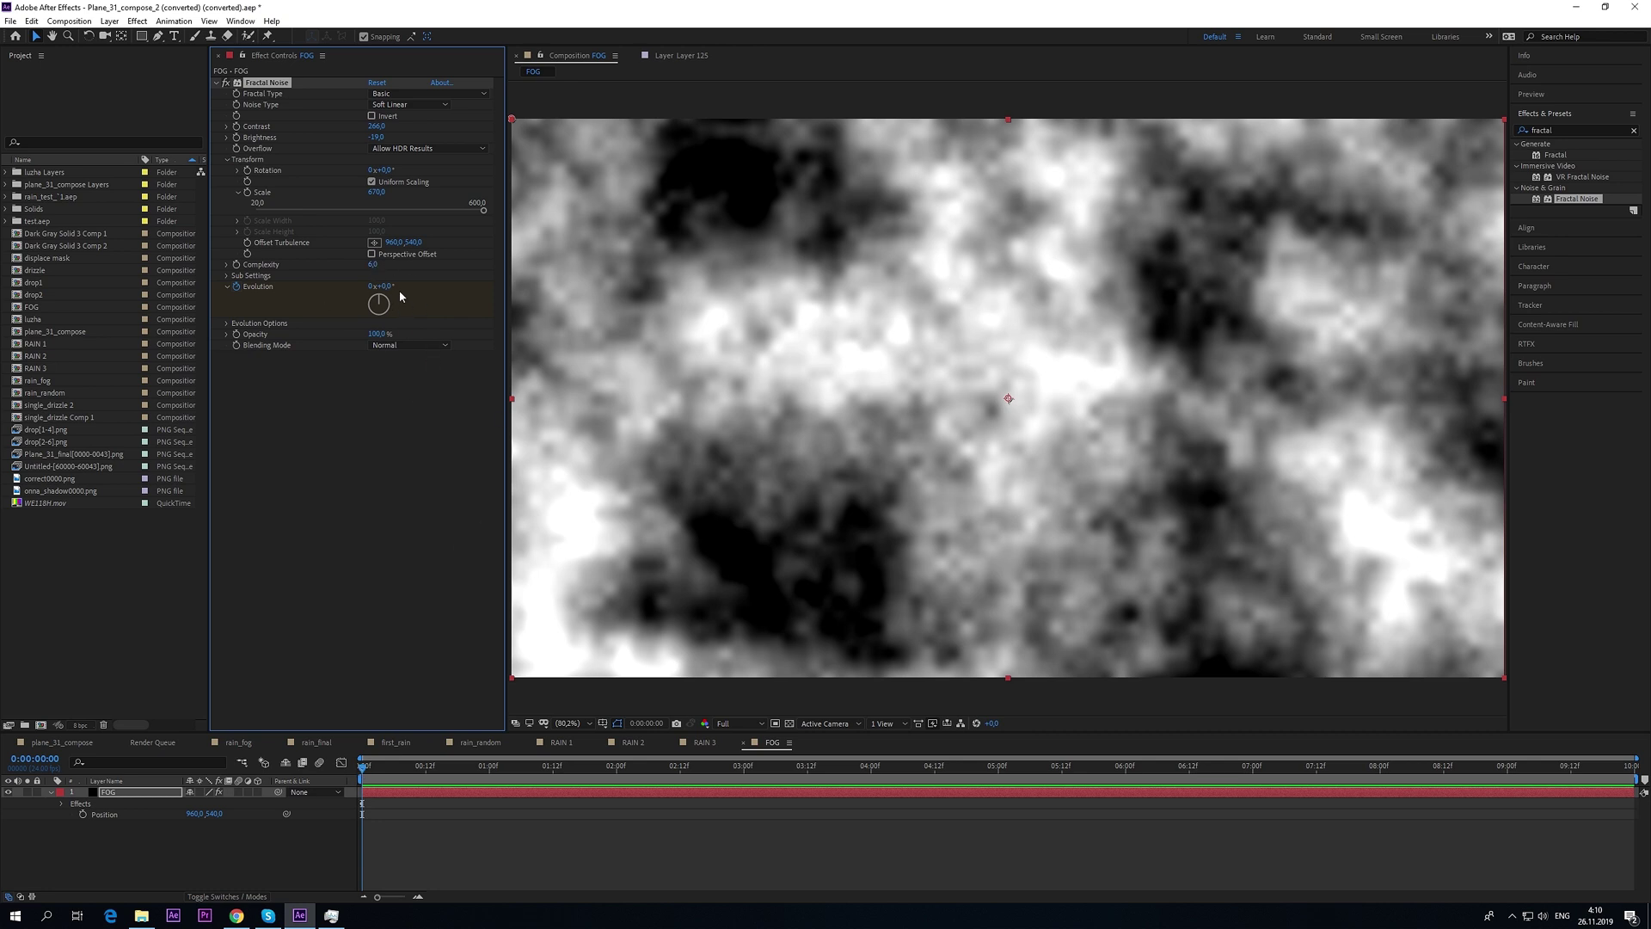
{"action": "left_click_drag", "start_coordinate": [718, 766], "coordinate": [807, 786]}
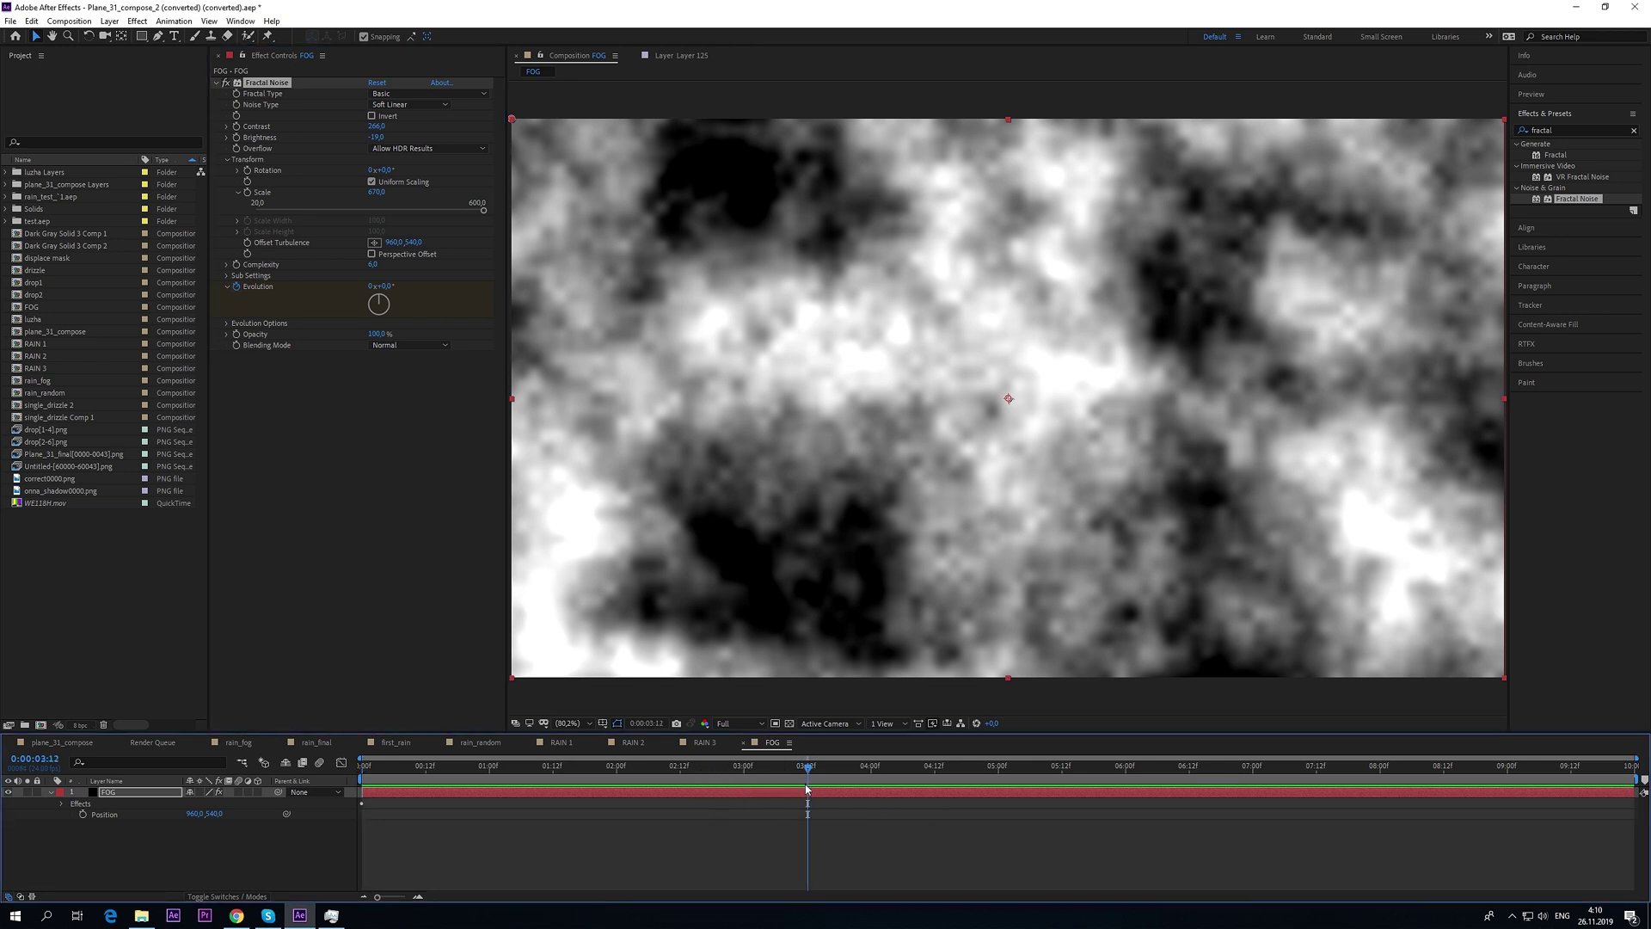
{"action": "left_click", "coordinate": [386, 288]}
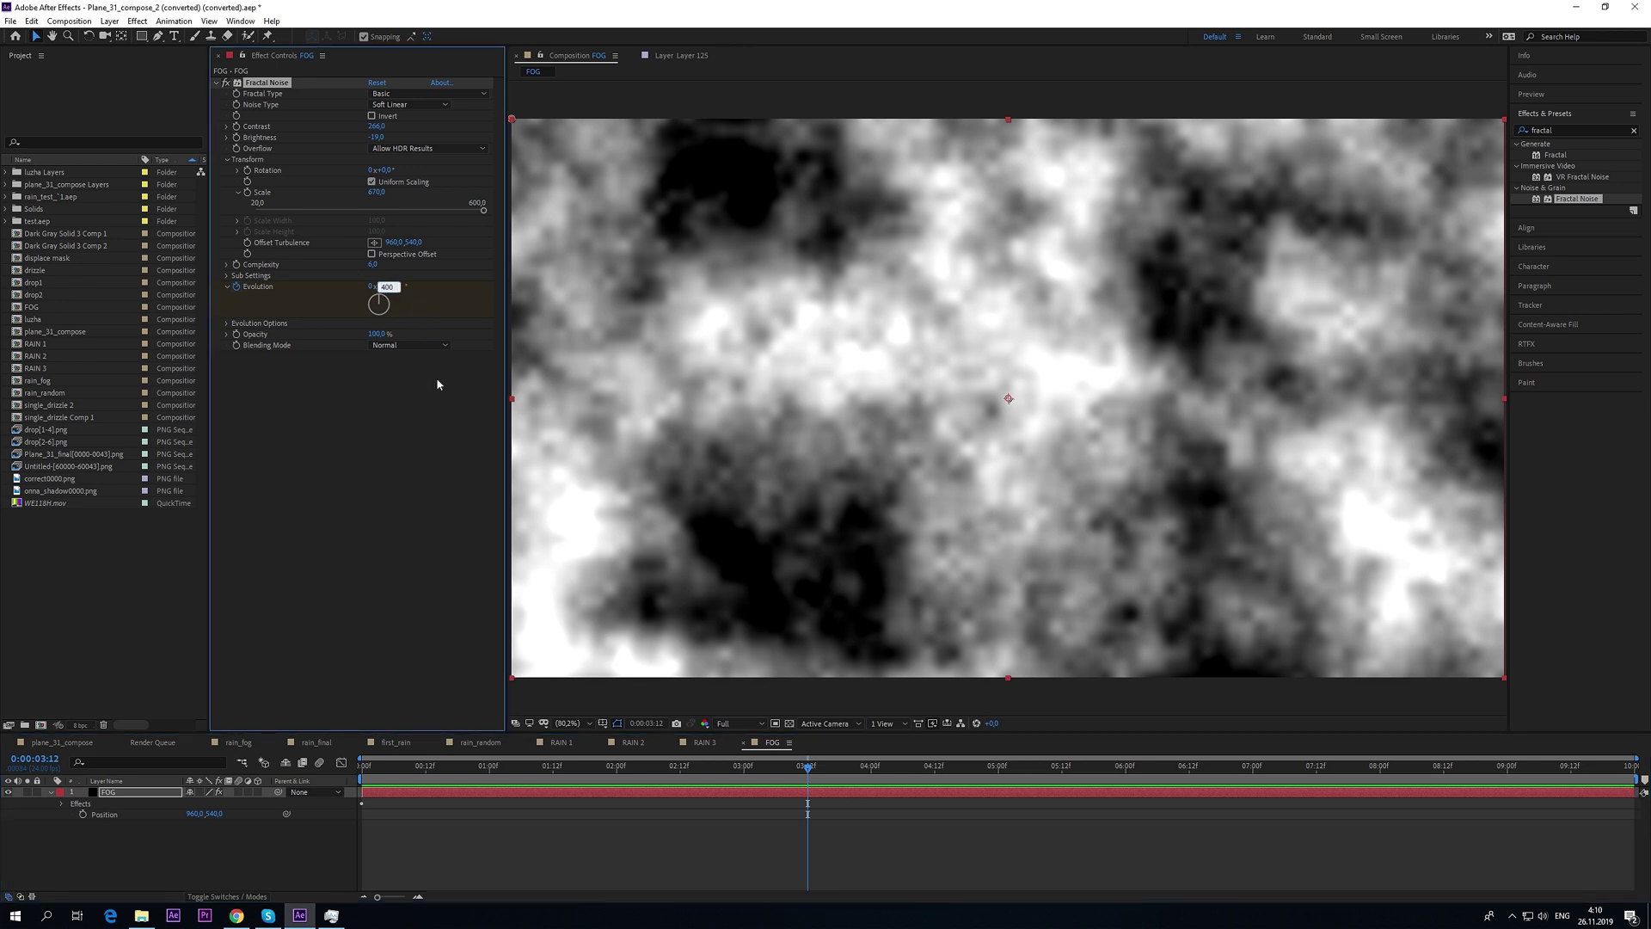
{"action": "key", "text": "Return"}
{"action": "key", "text": "Home"}
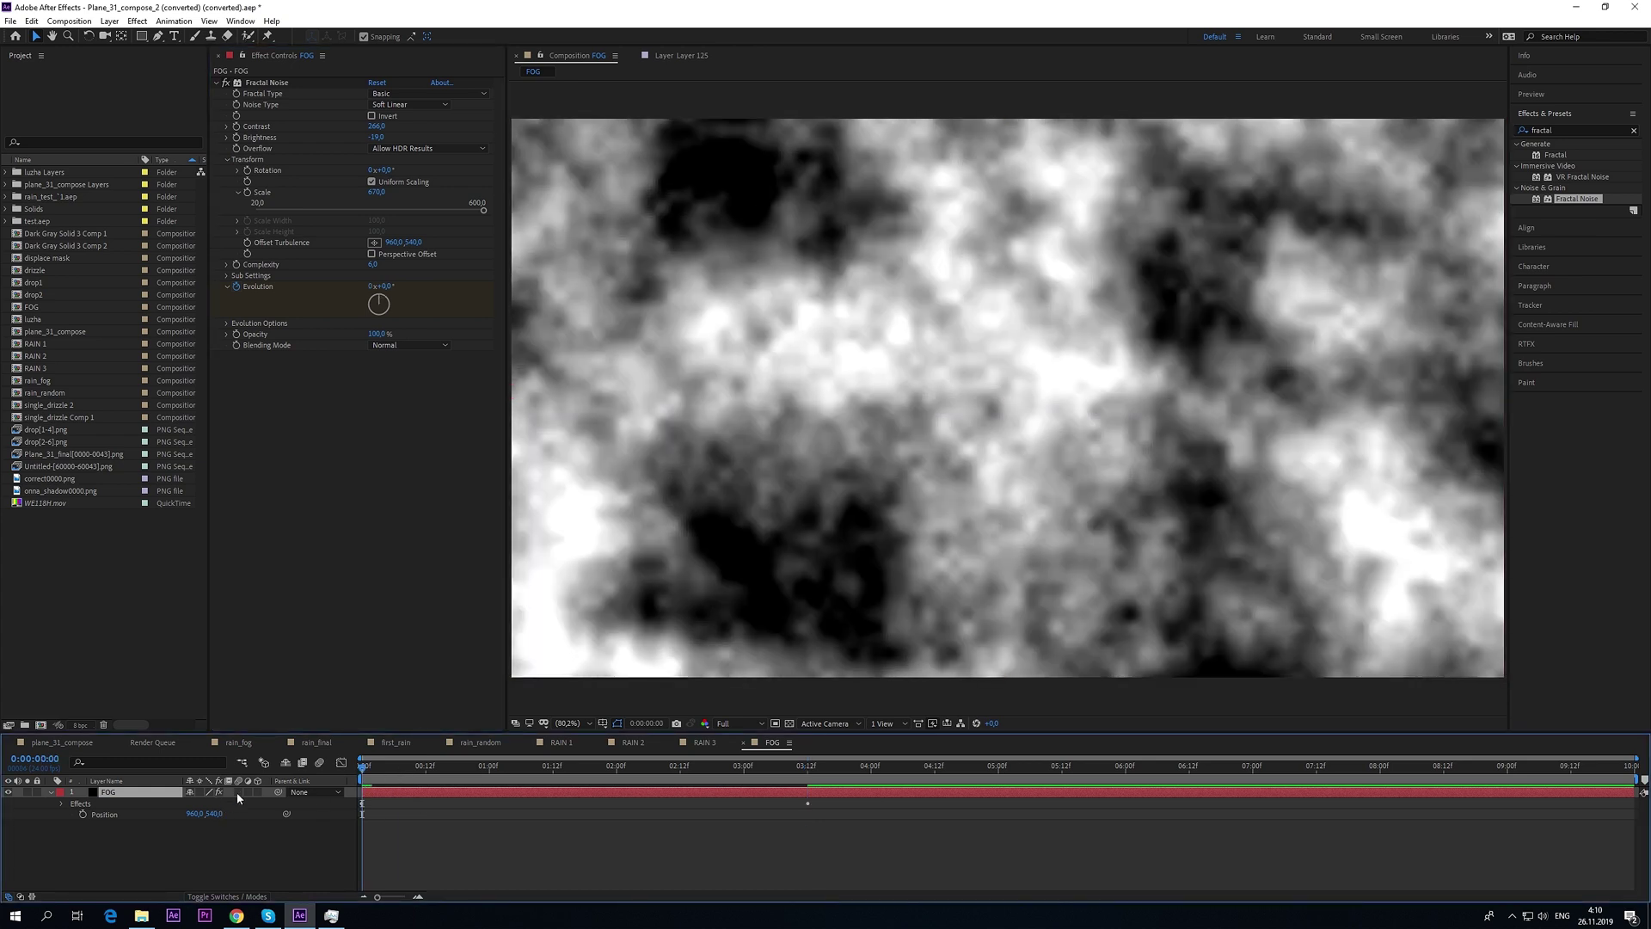
{"action": "key", "text": "space"}
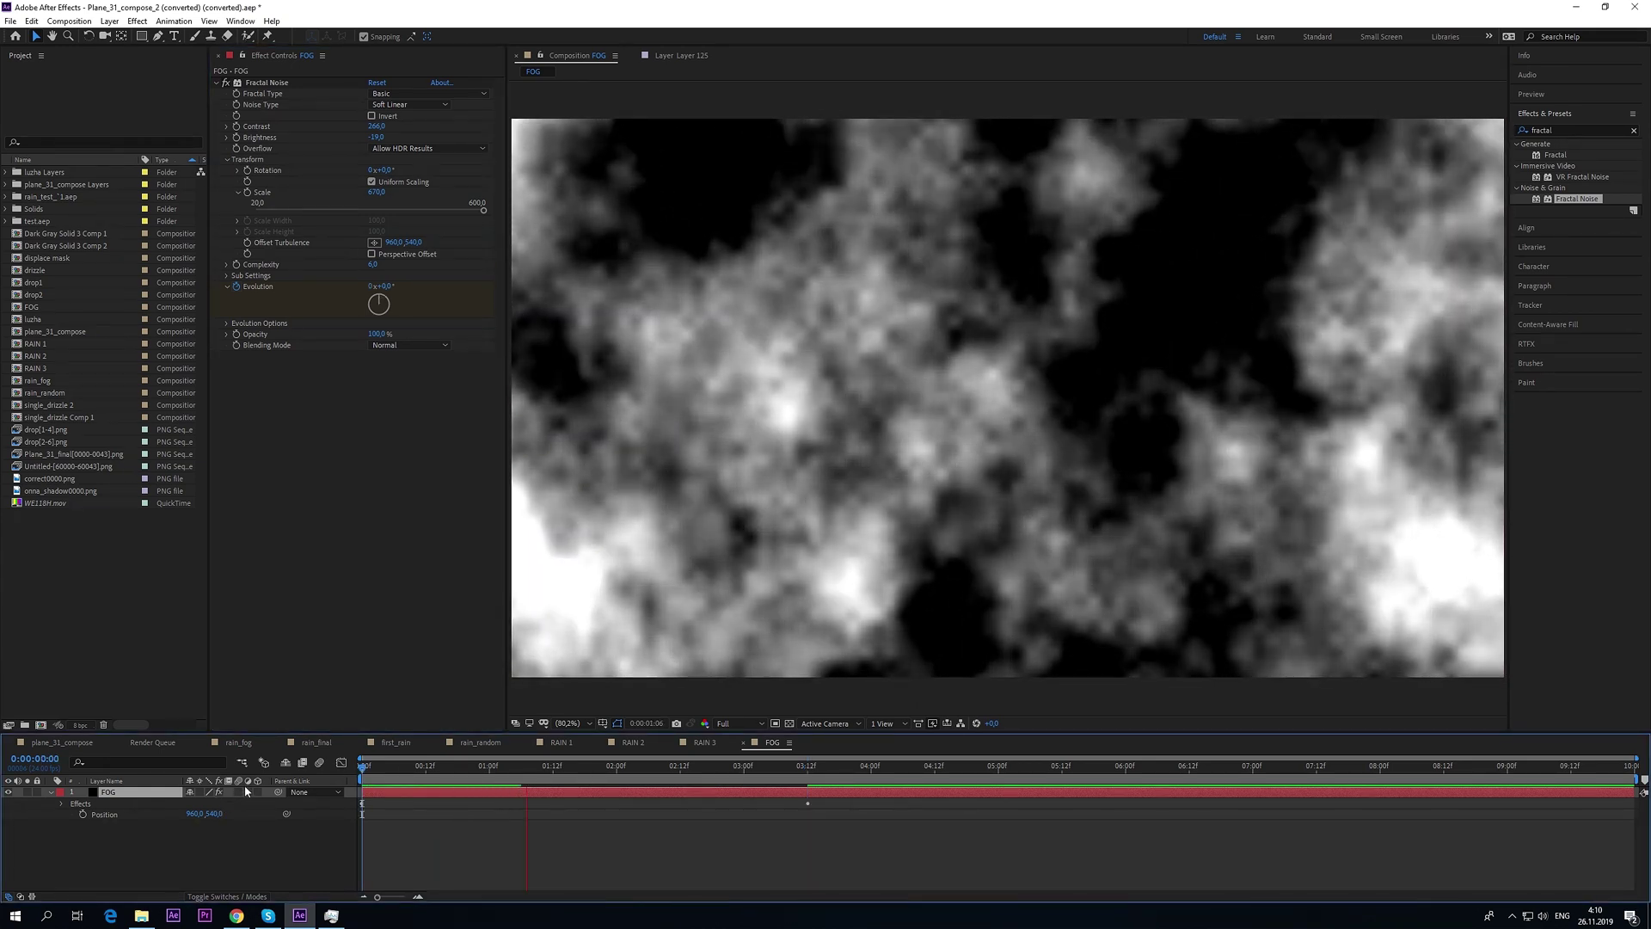
{"action": "key", "text": "space"}
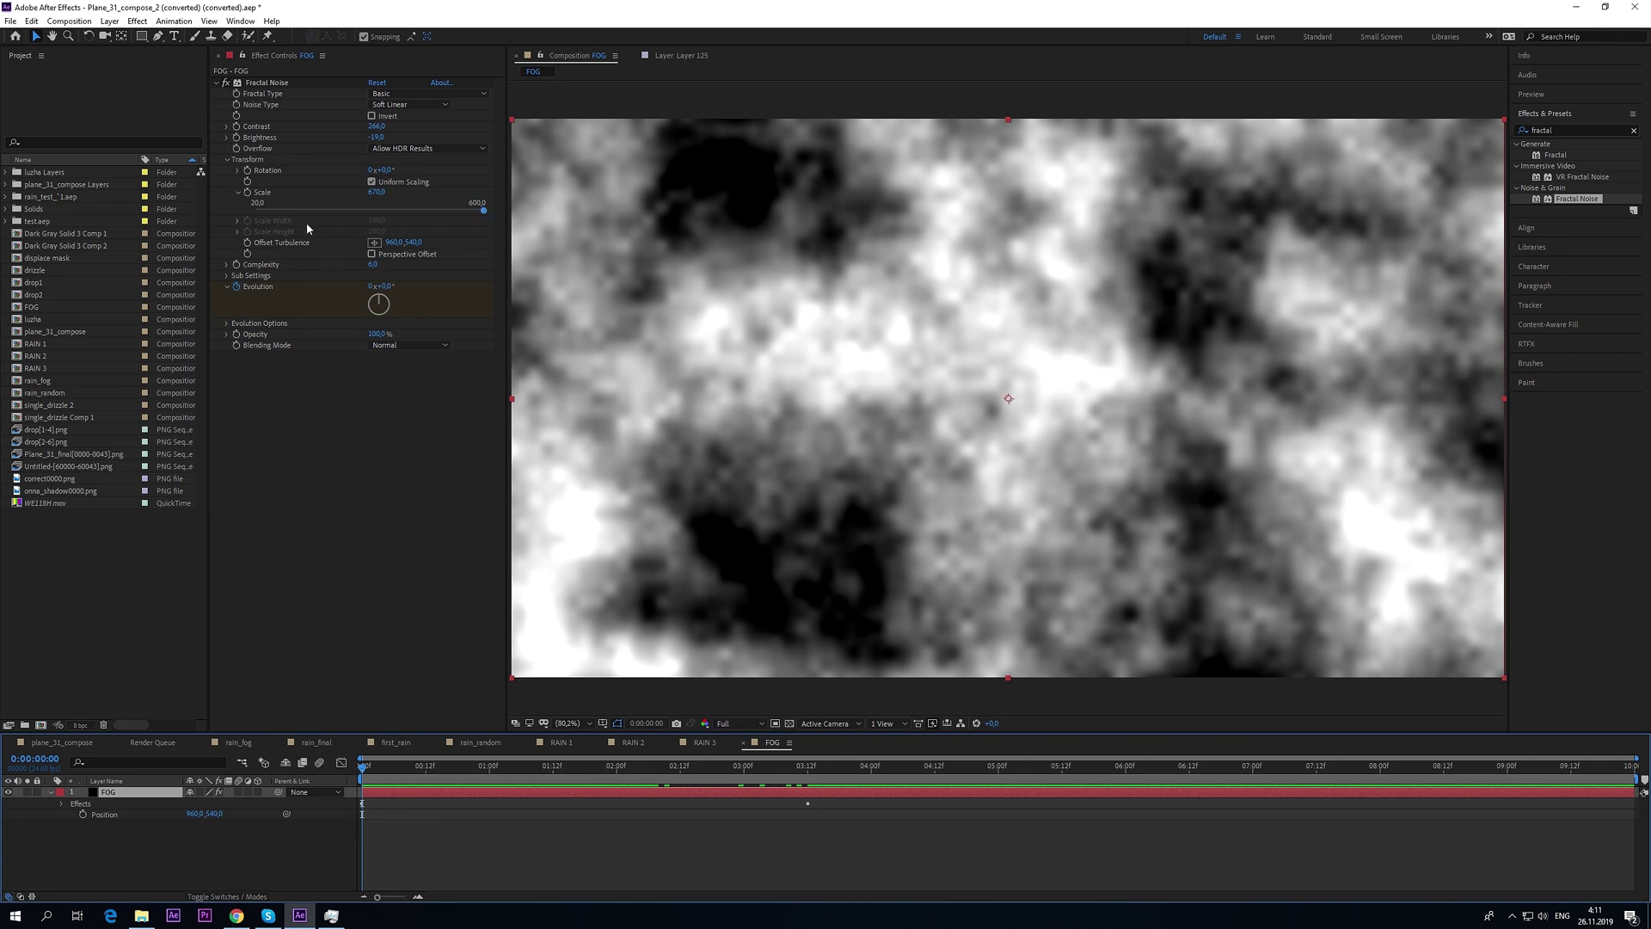
- Keyframe Offset Turbulence, pushing X to about 2242 at 0:00:03:12, then preview
{"action": "left_click", "coordinate": [247, 243]}
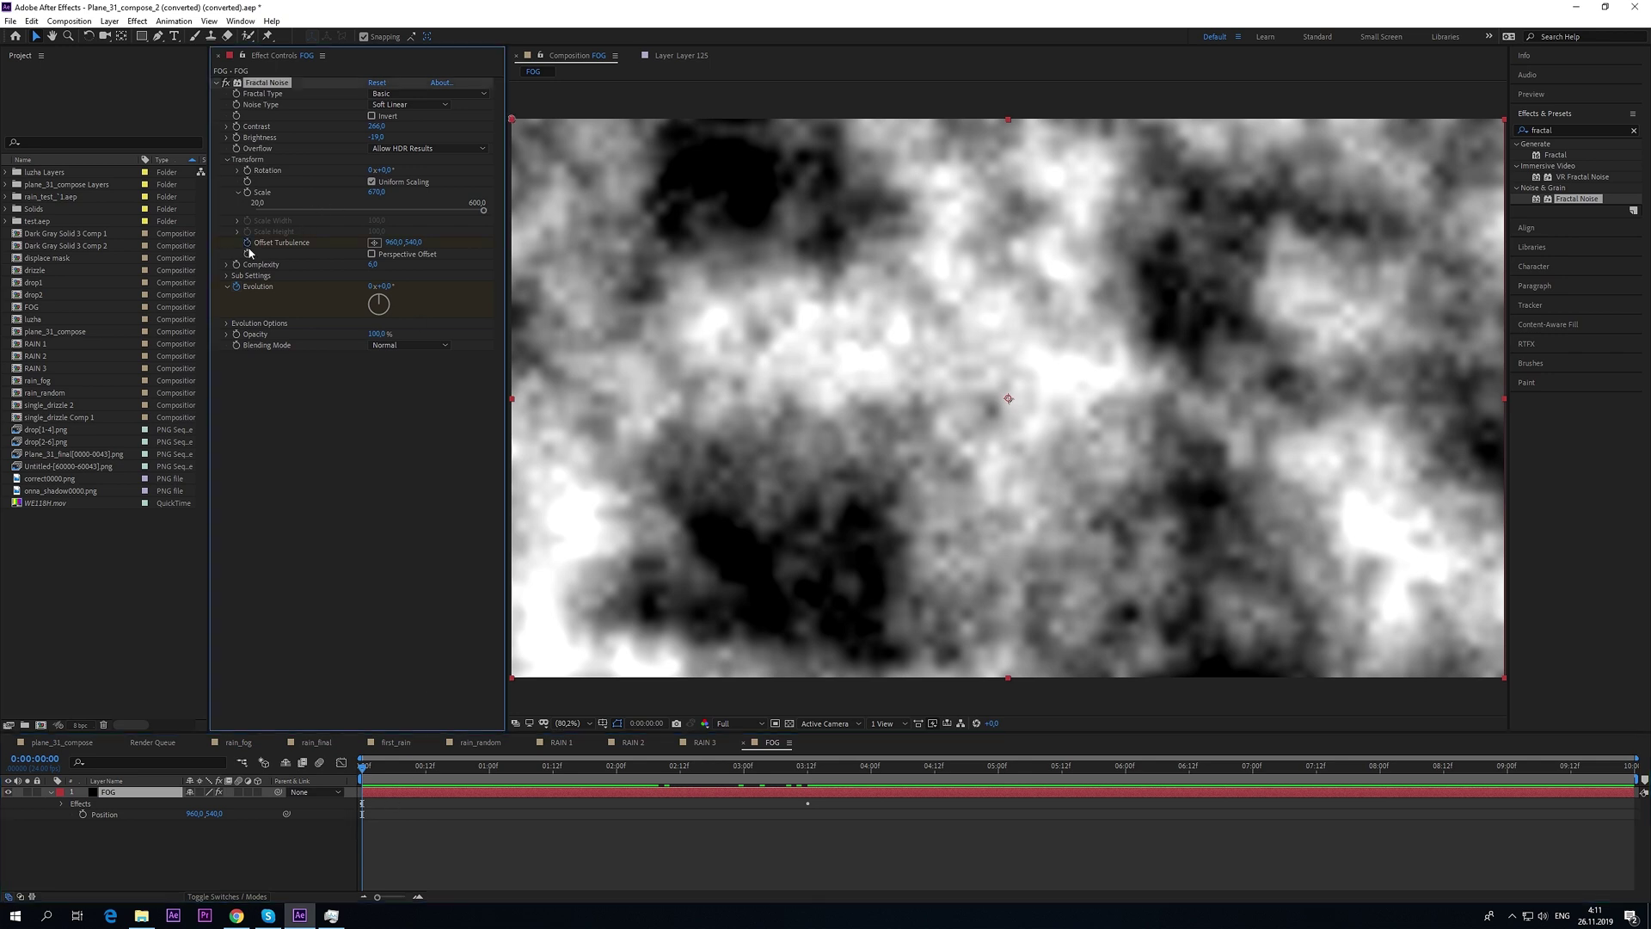
{"action": "left_click", "coordinate": [808, 773]}
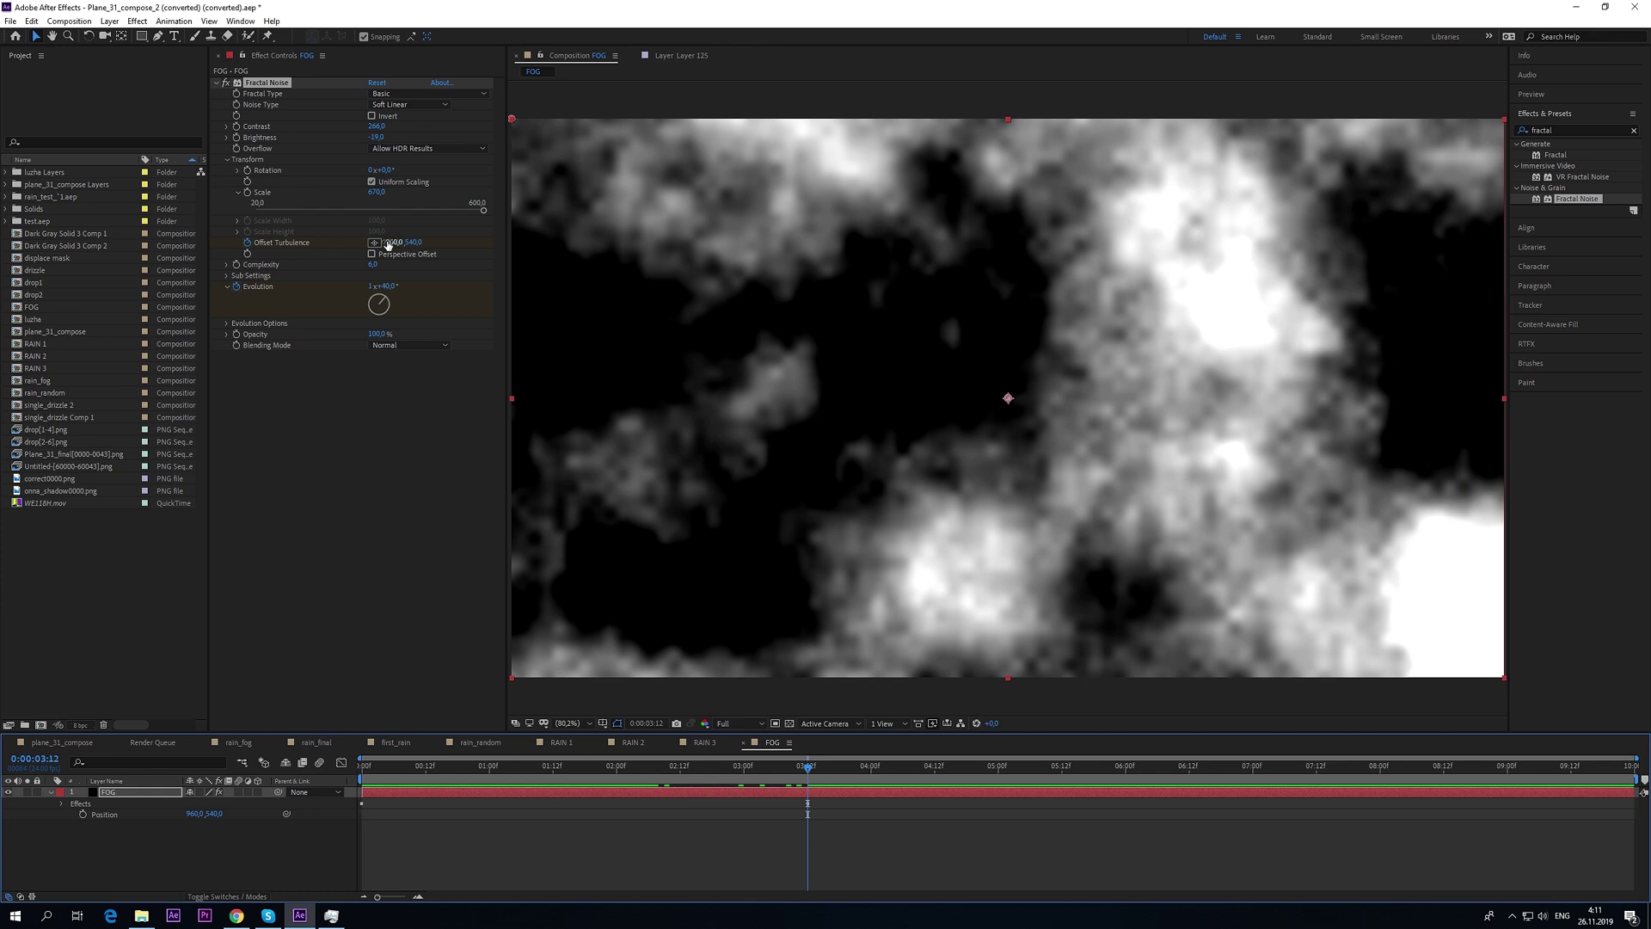
{"action": "mouse_move", "coordinate": [394, 242]}
{"action": "left_mouse_down"}
{"action": "mouse_move", "coordinate": [457, 255]}
{"action": "mouse_move", "coordinate": [396, 244]}
{"action": "left_mouse_up"}
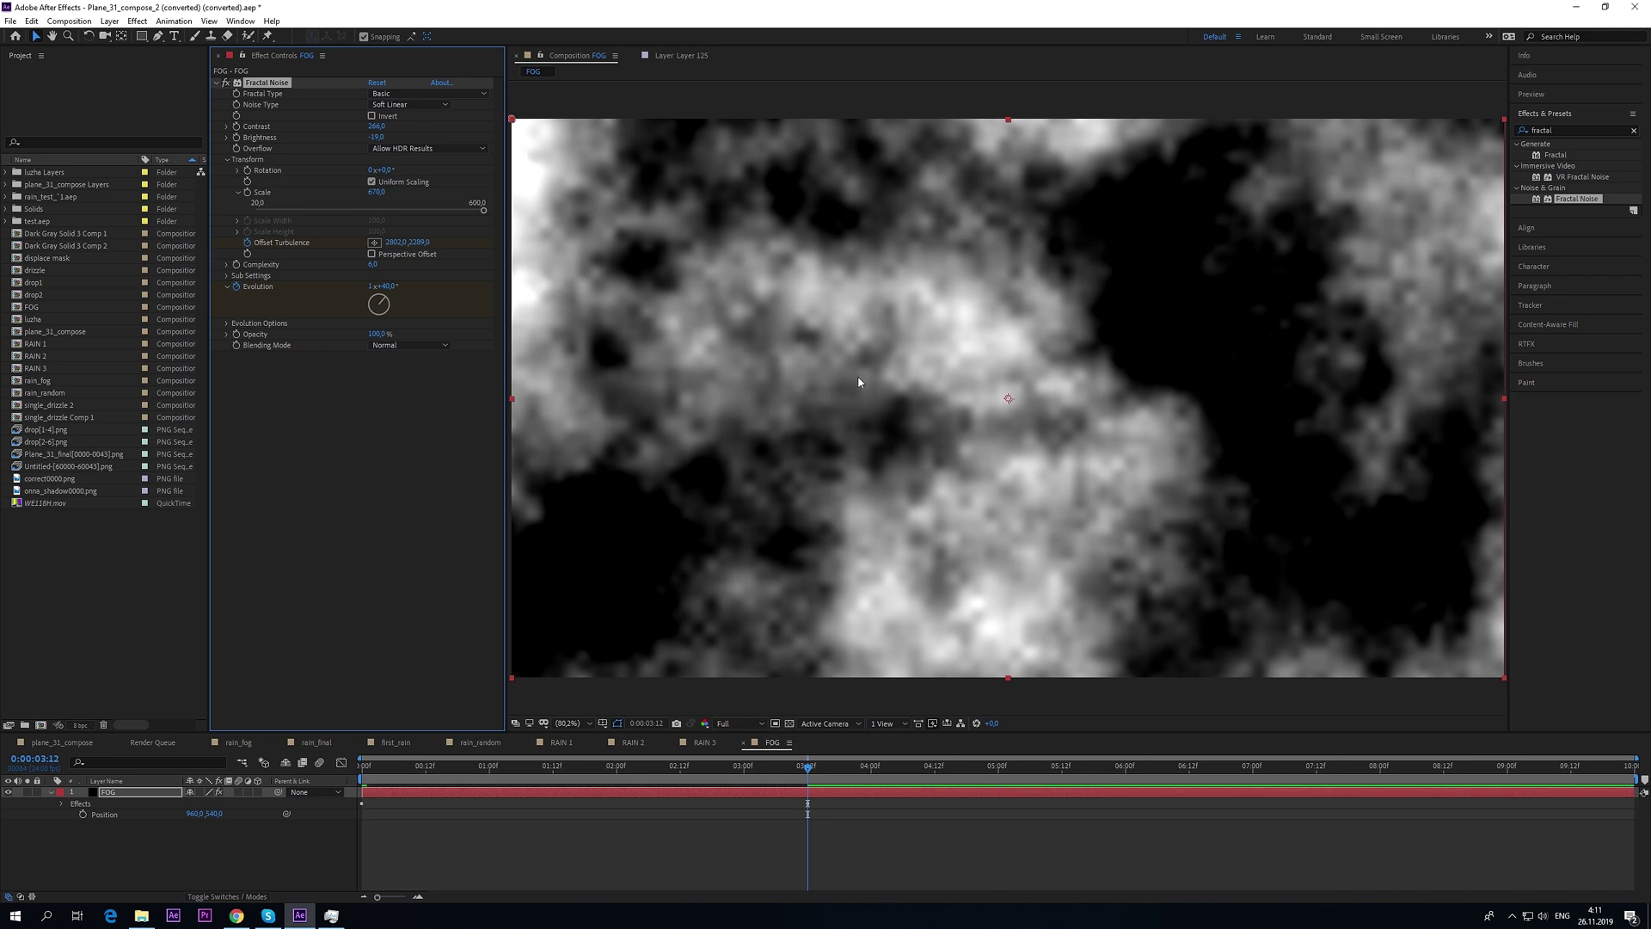
{"action": "key", "text": "space"}
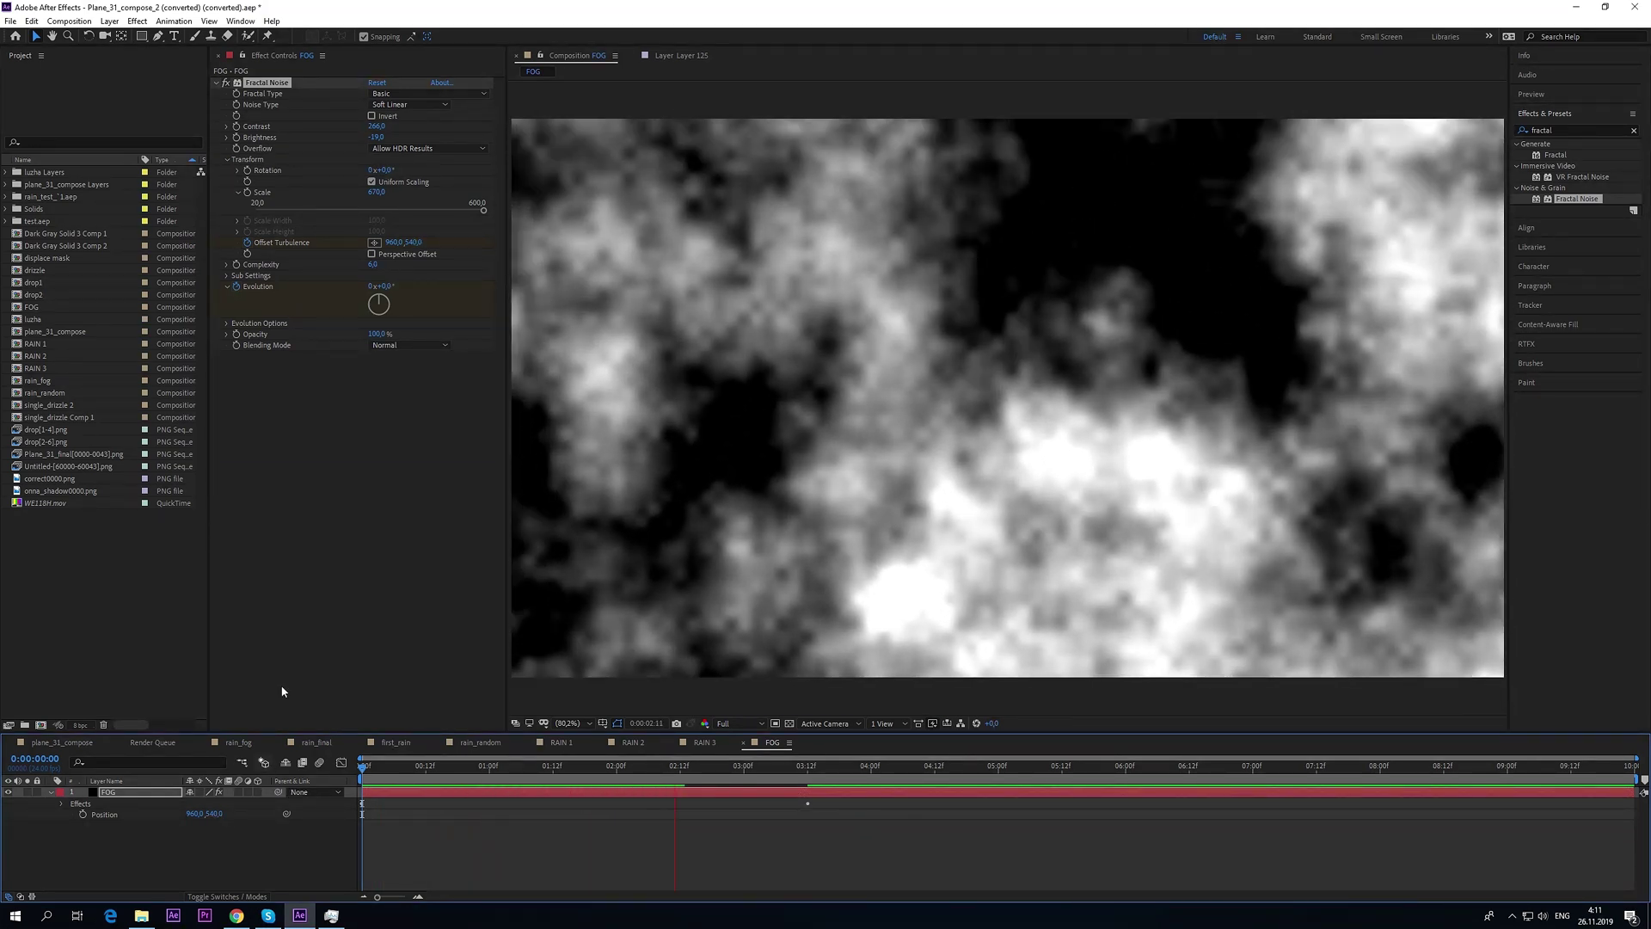
{"action": "left_click", "coordinate": [944, 244]}
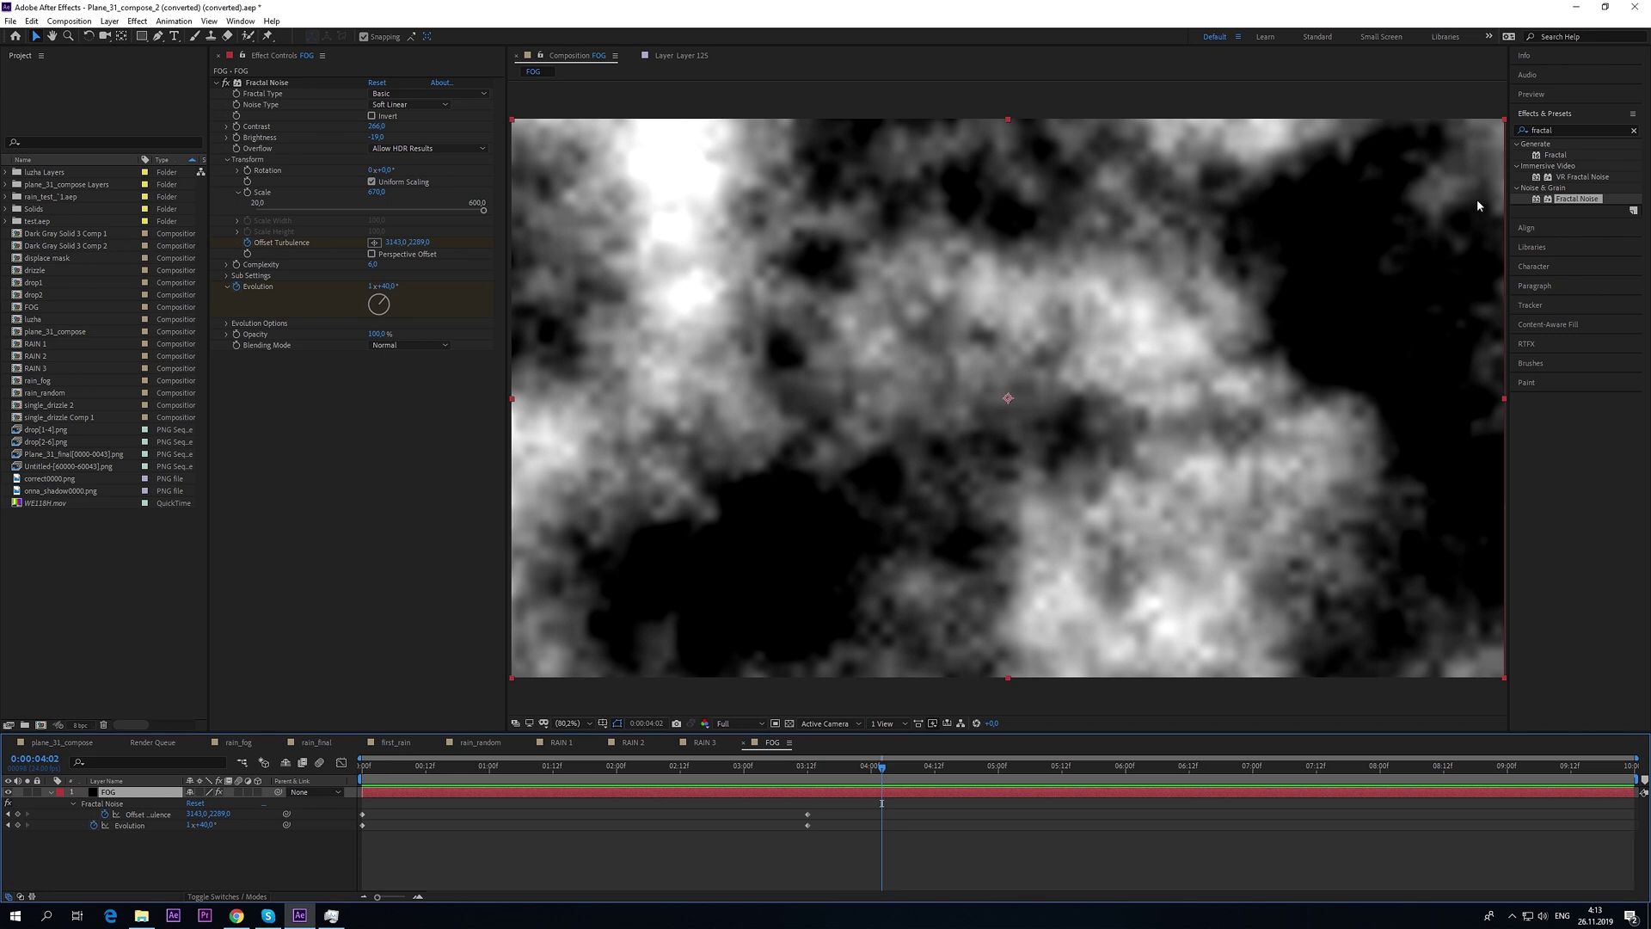
- Apply CC Toner to the FOG layer with teal midtones #467780
{"action": "left_click", "coordinate": [1575, 131]}
{"action": "type", "text": "t"}
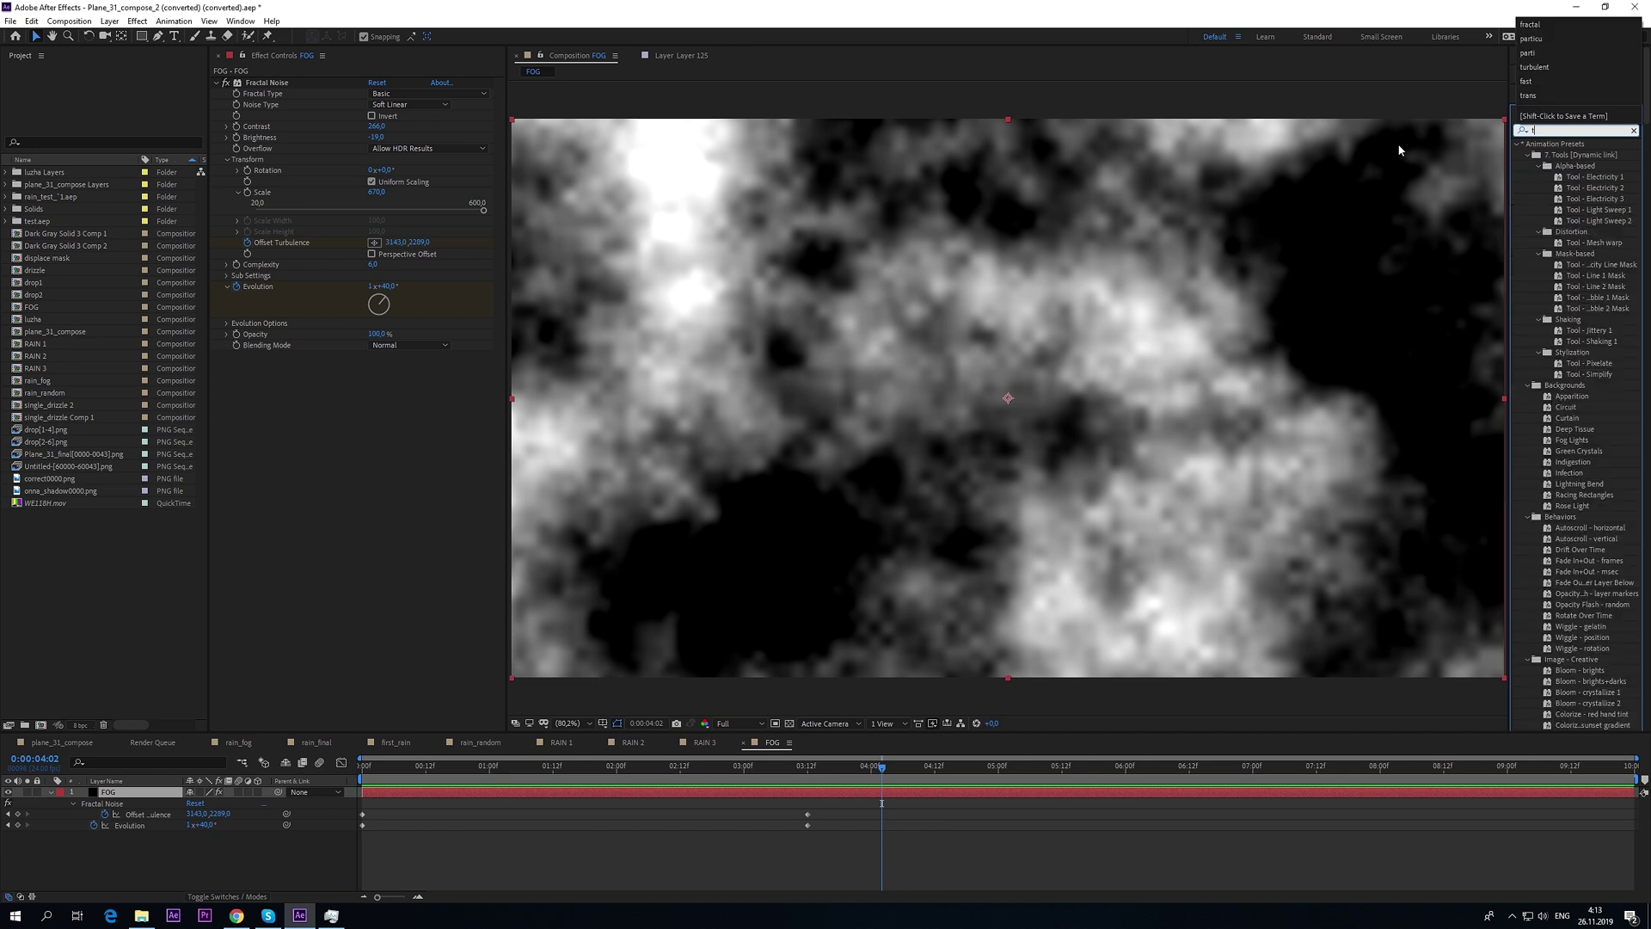
{"action": "type", "text": "oner"}
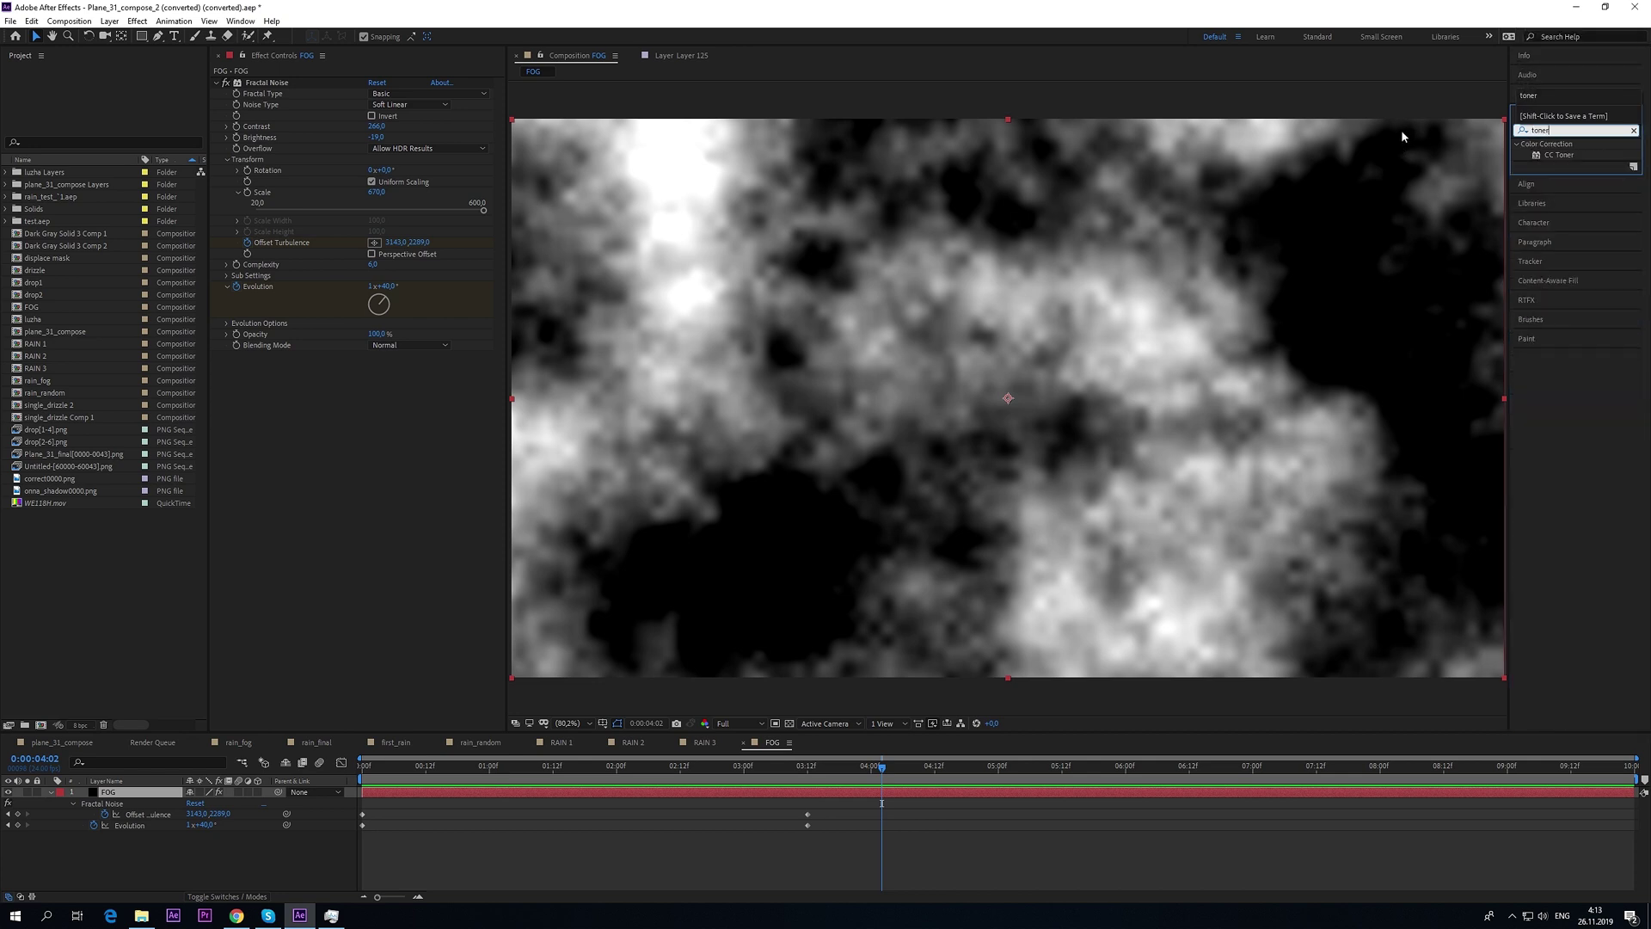
{"action": "left_click_drag", "start_coordinate": [1561, 156], "coordinate": [284, 449]}
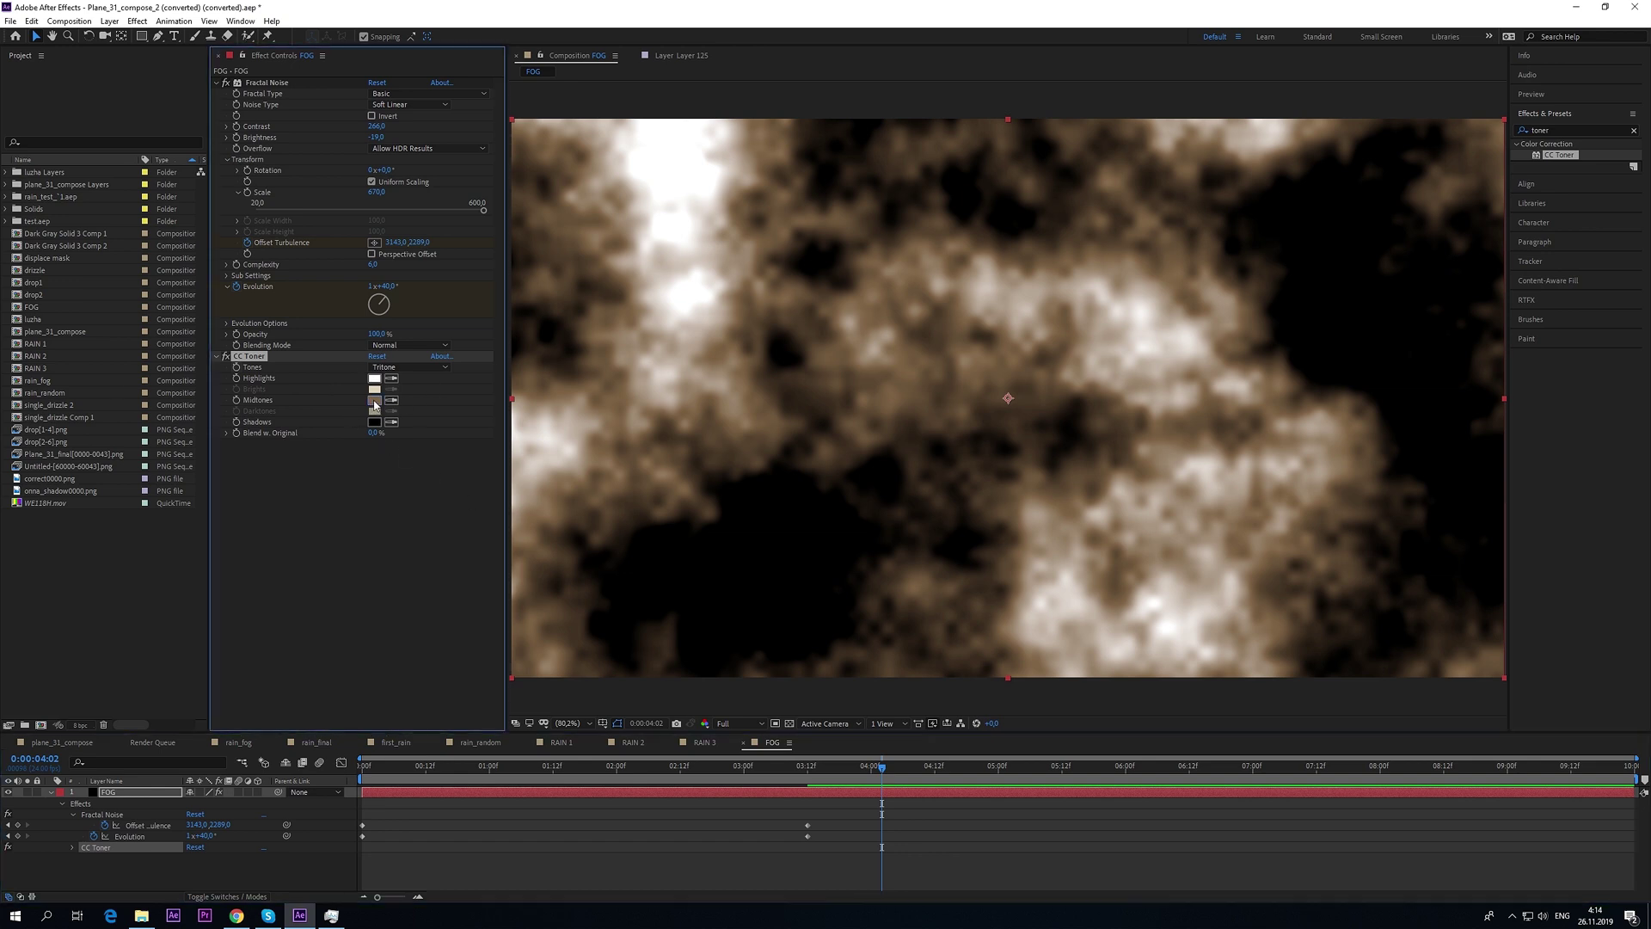
{"action": "left_click", "coordinate": [374, 401]}
{"action": "left_click_drag", "start_coordinate": [1322, 523], "coordinate": [1316, 517]}
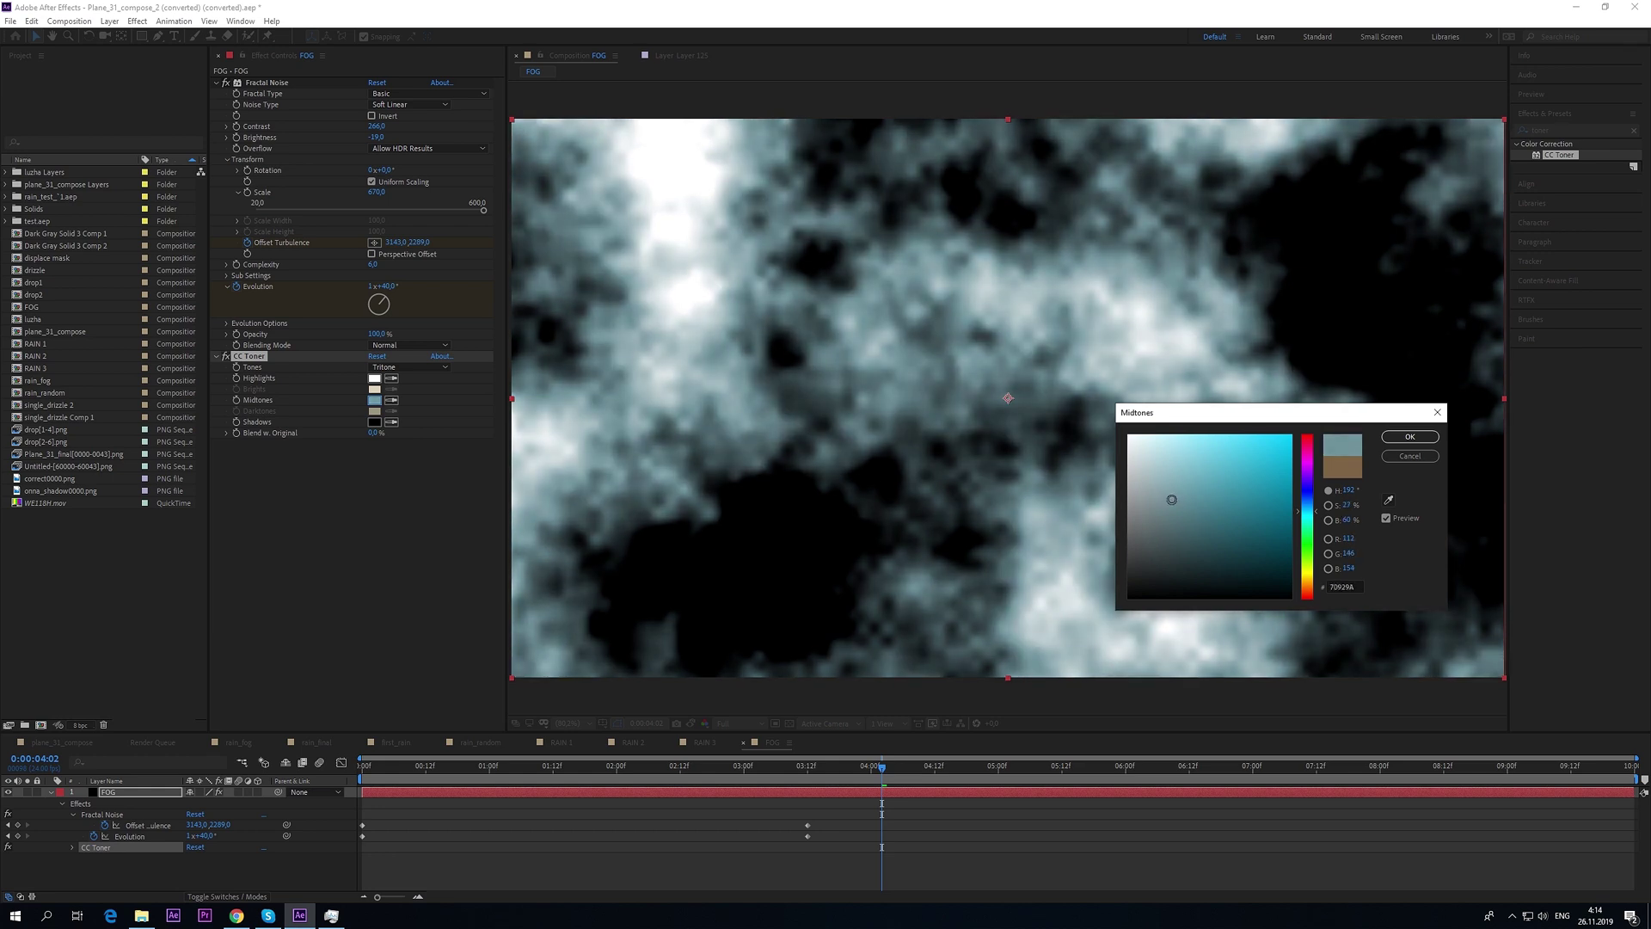
{"action": "left_click", "coordinate": [1410, 437]}
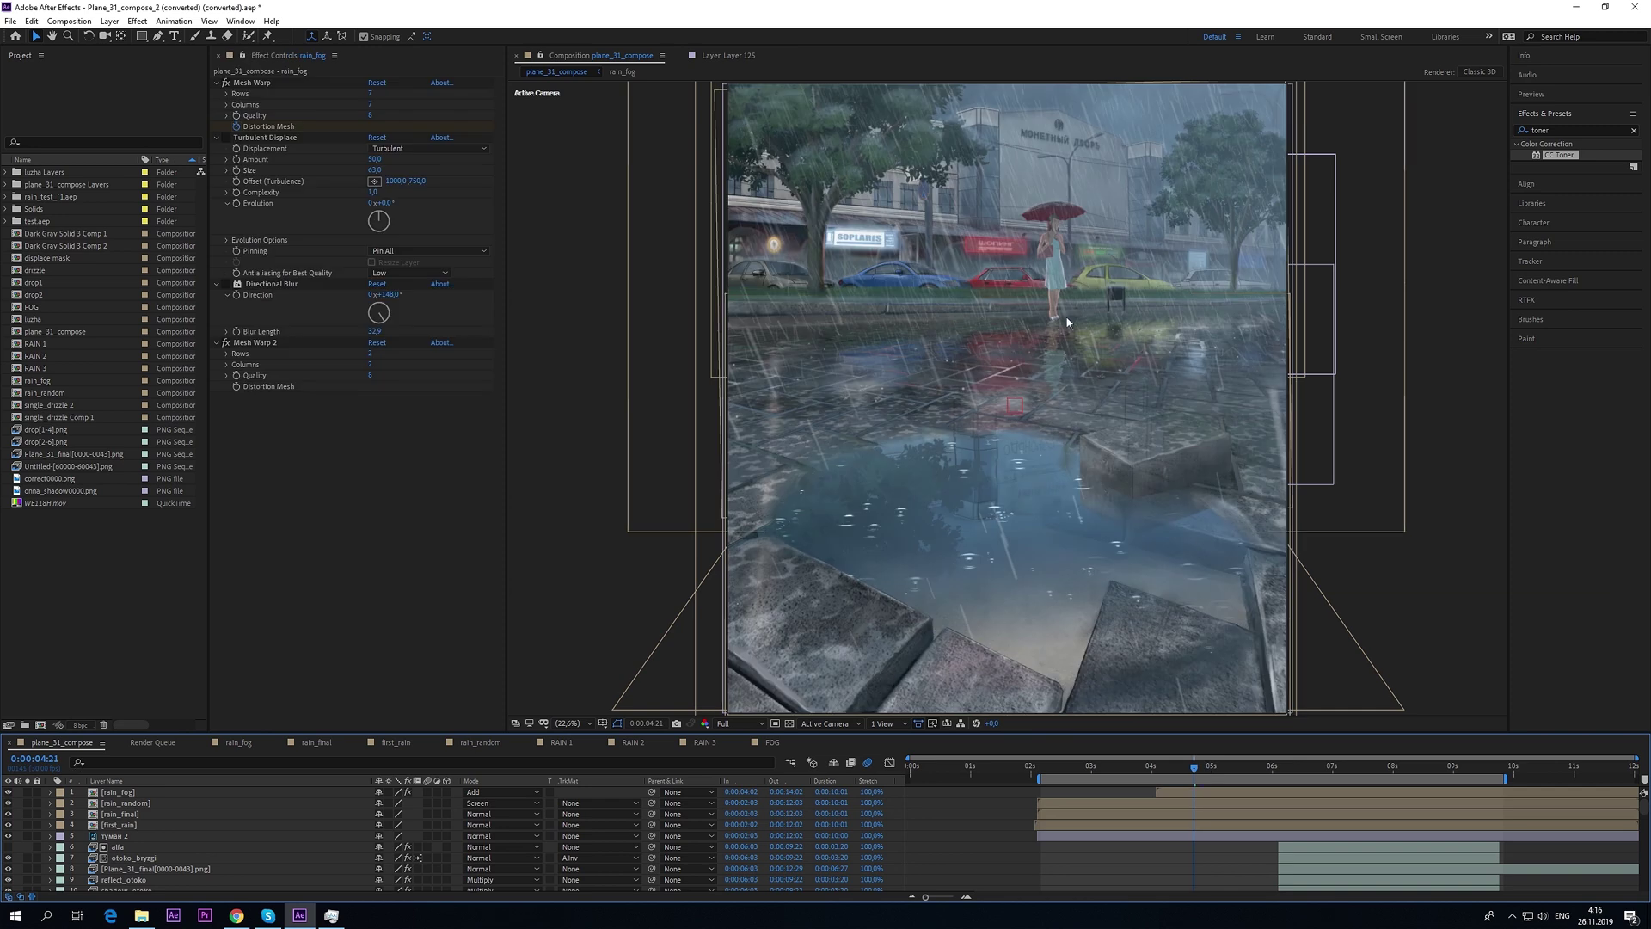
- Hide the top five street layers, turn rain_random back on, and switch to RAIN 1
{"action": "left_click_drag", "start_coordinate": [7, 791], "coordinate": [9, 828]}
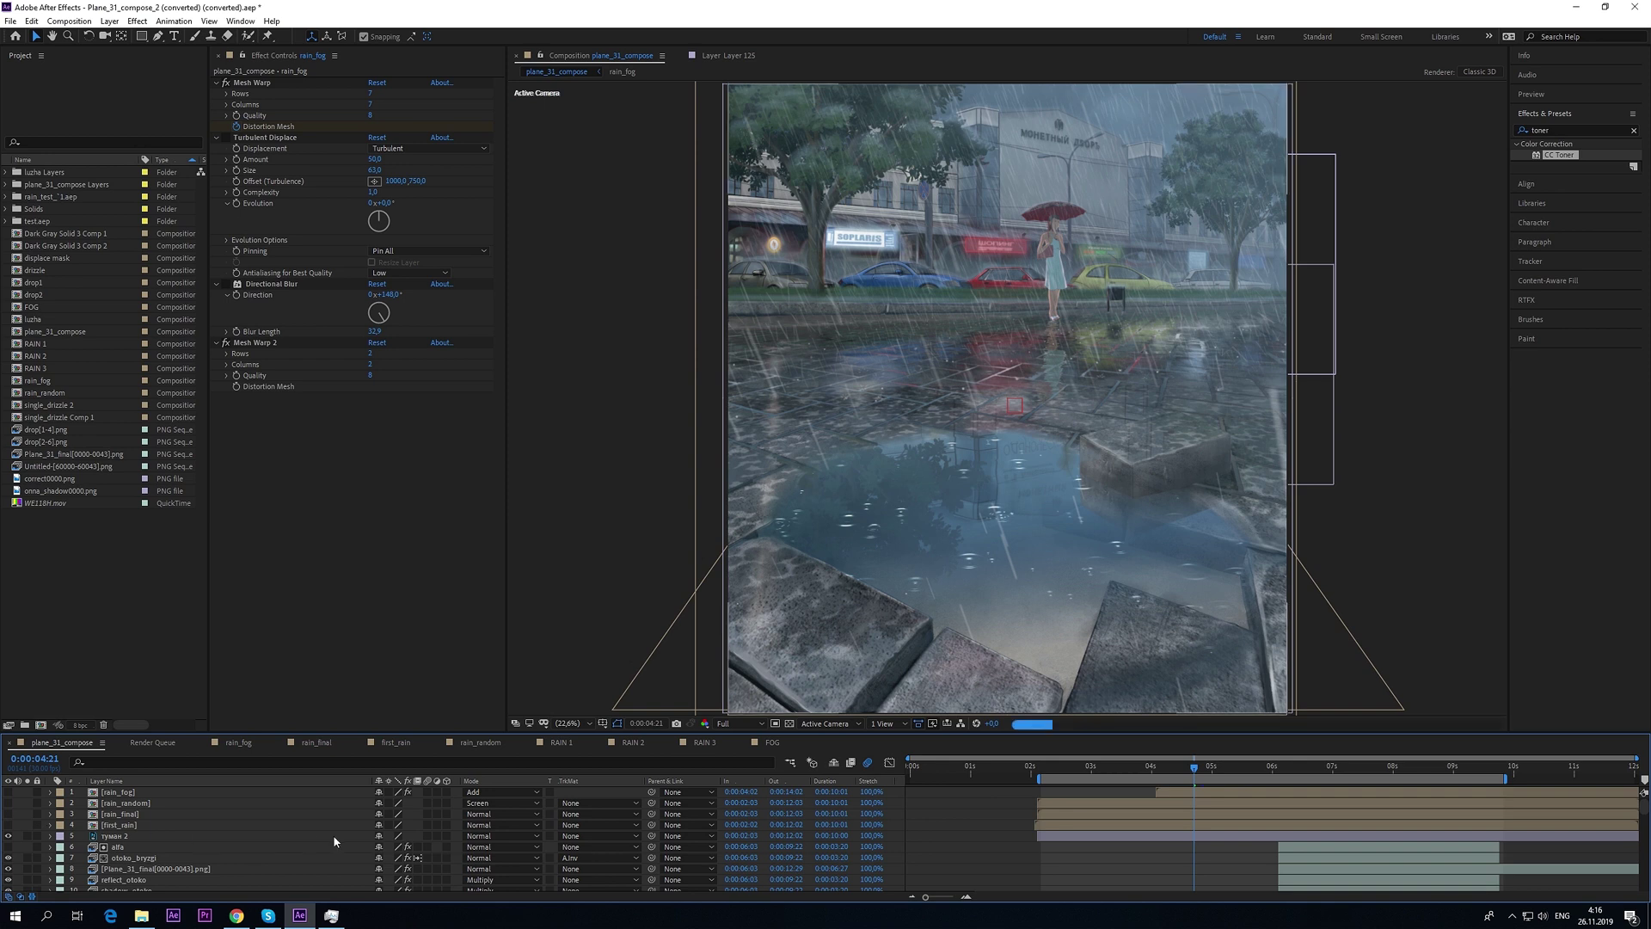
{"action": "left_click", "coordinate": [139, 805]}
{"action": "left_click", "coordinate": [7, 802]}
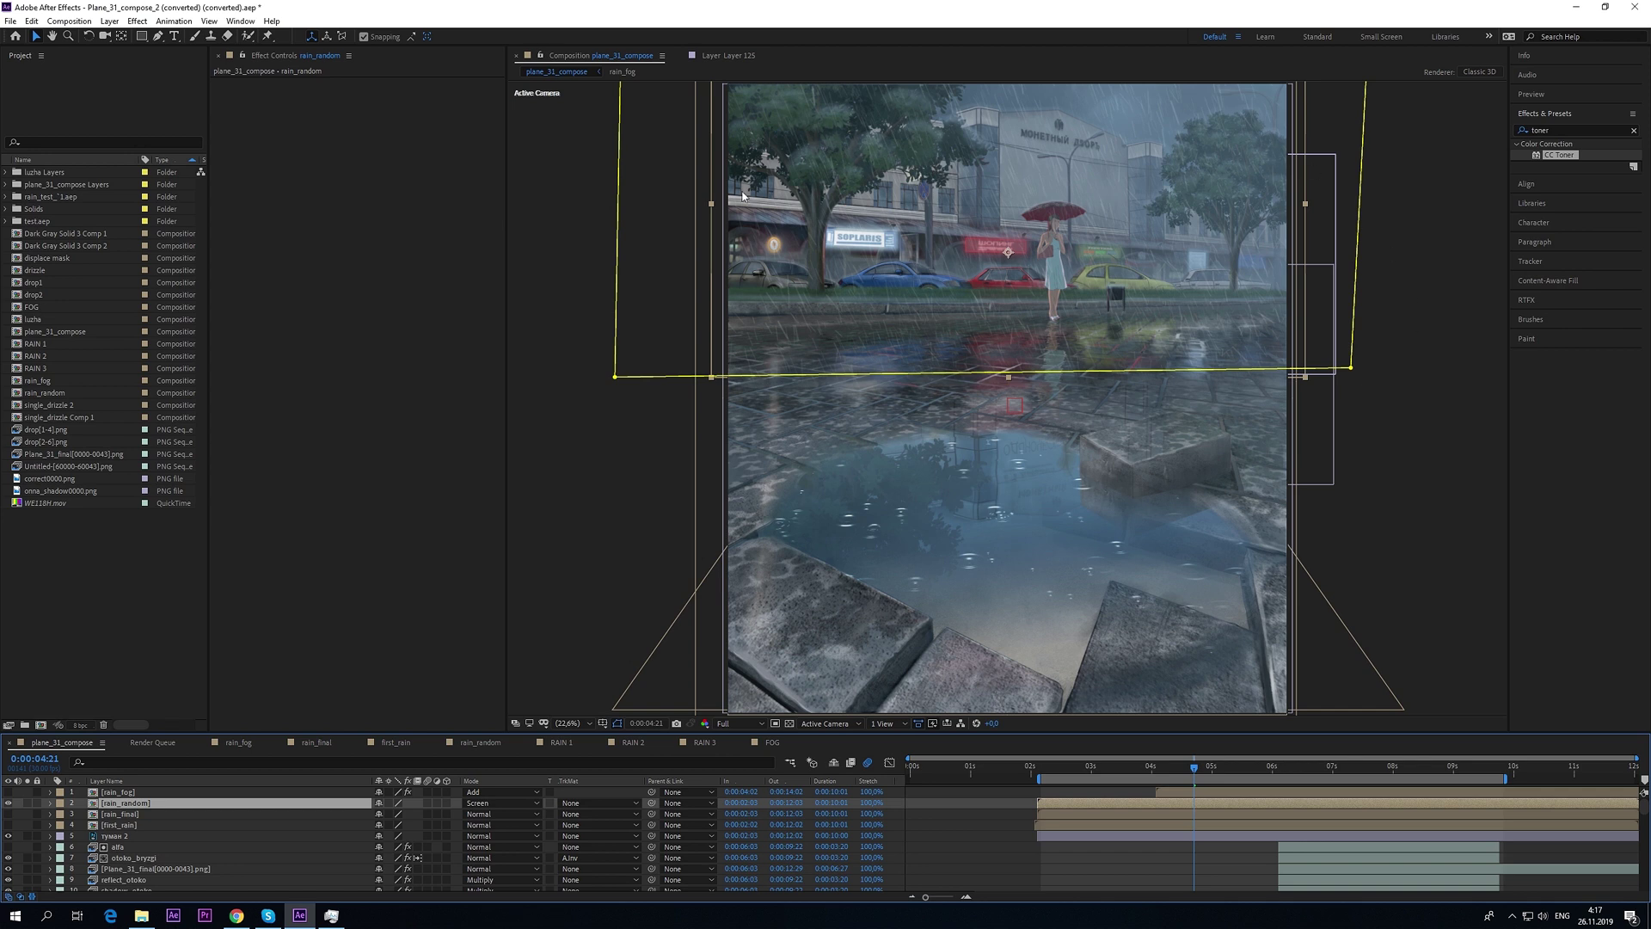
{"action": "left_click", "coordinate": [559, 744]}
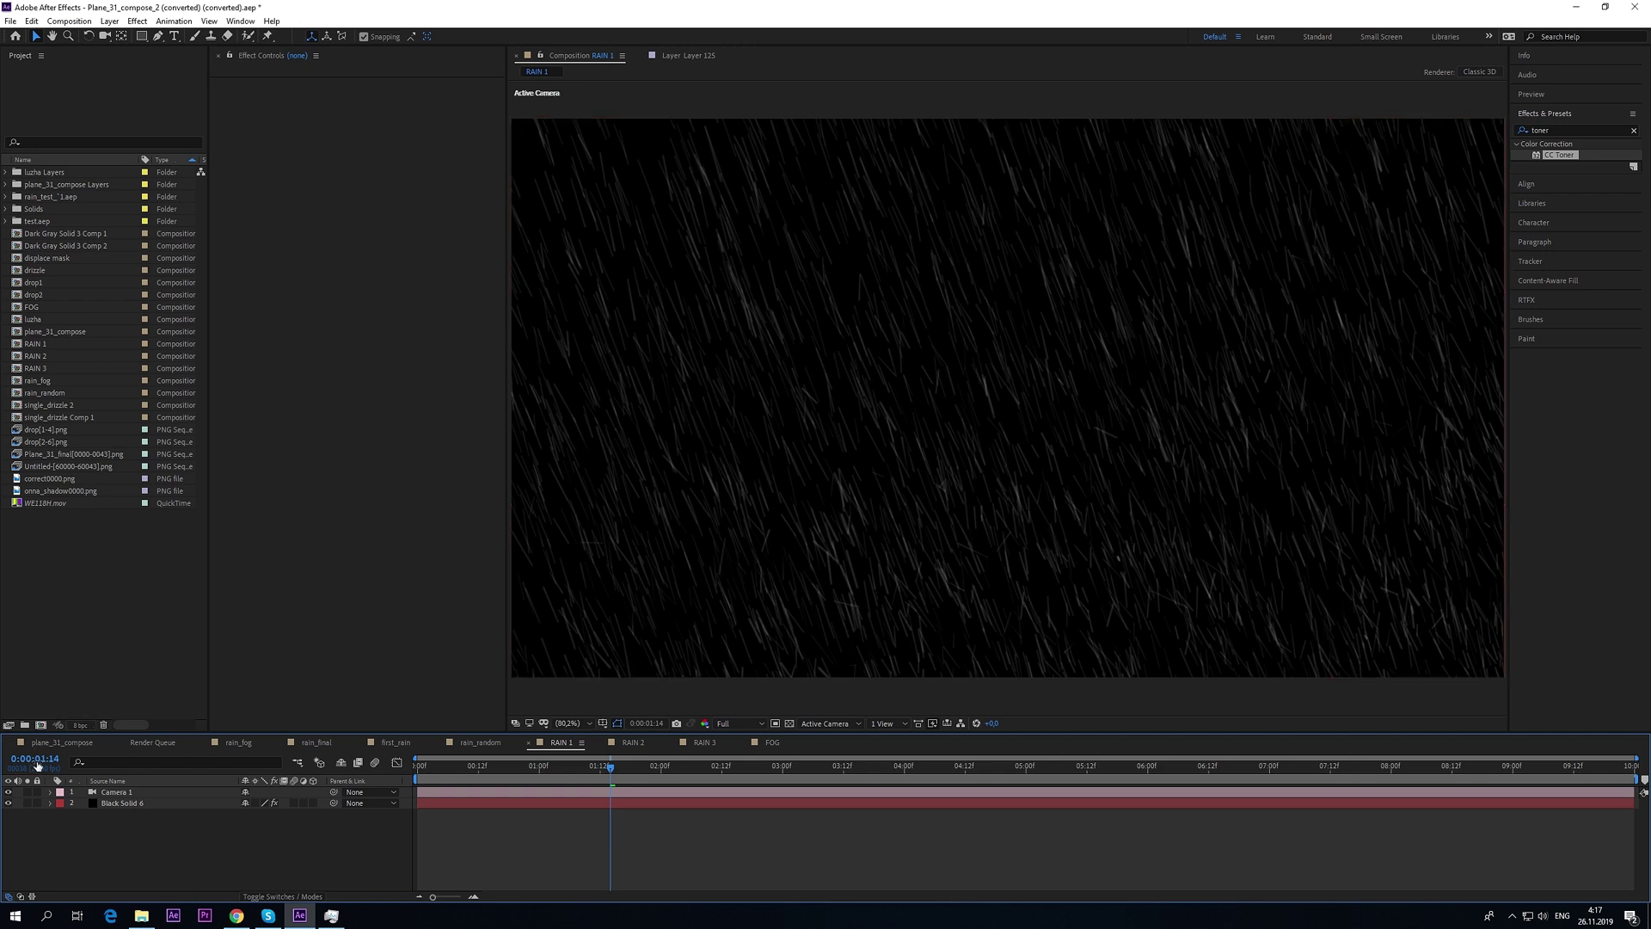
- Select first_rain in plane_31_compose, play RAIN 2 from near its start, then return to the composite
{"action": "left_click", "coordinate": [61, 742]}
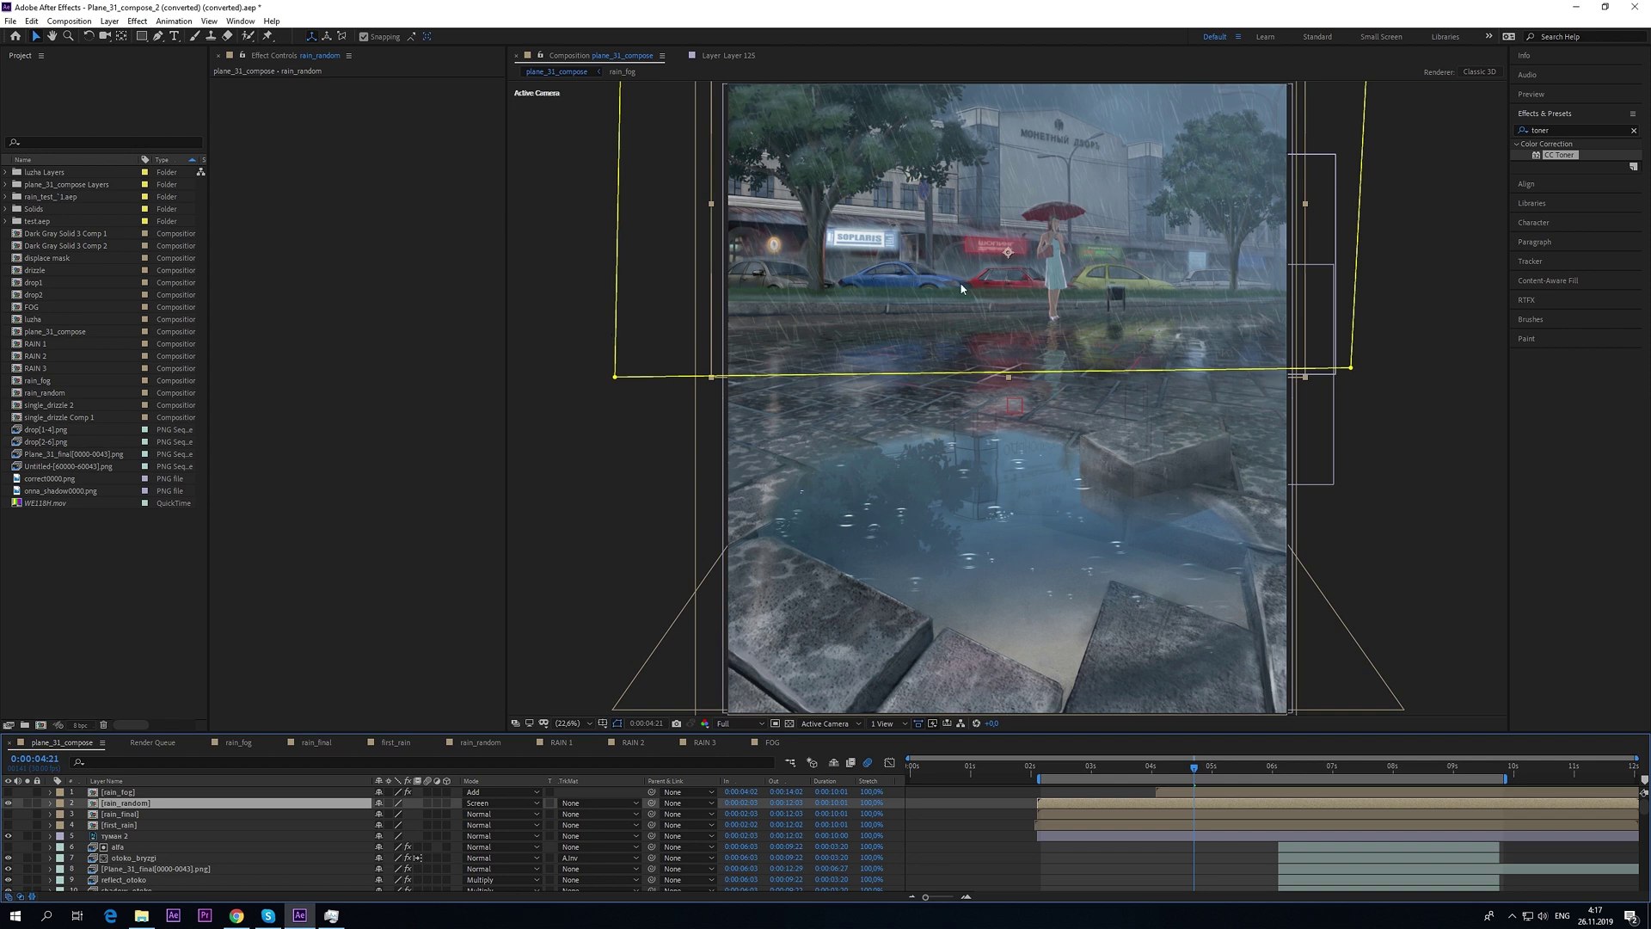
{"action": "left_click", "coordinate": [120, 824]}
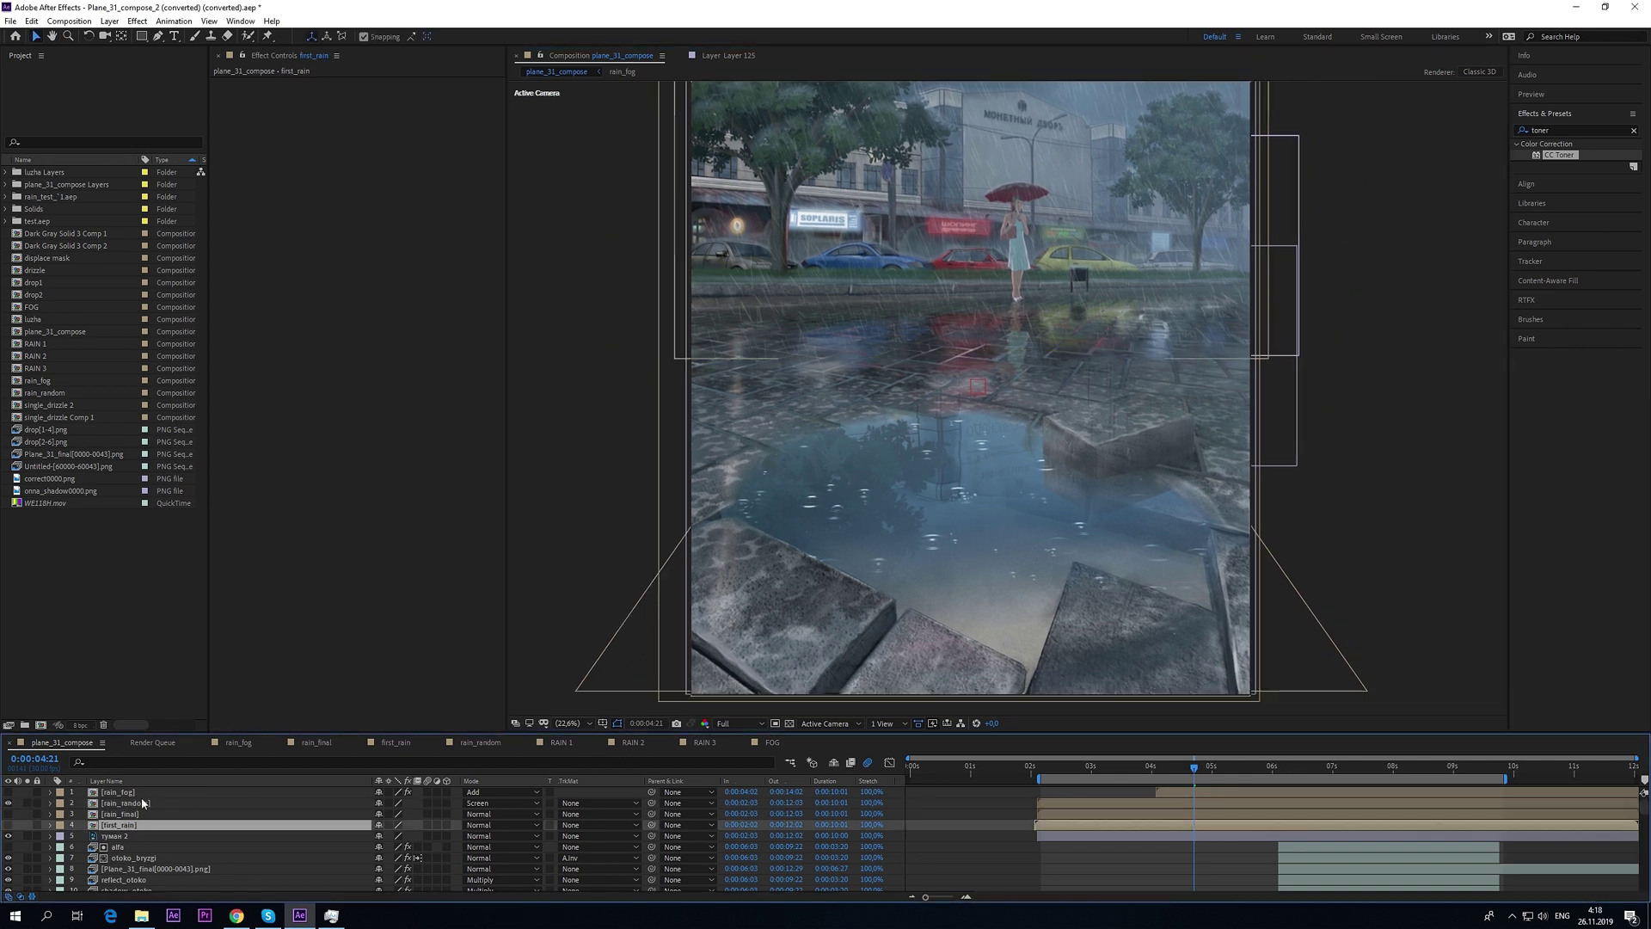
{"action": "left_click", "coordinate": [634, 744]}
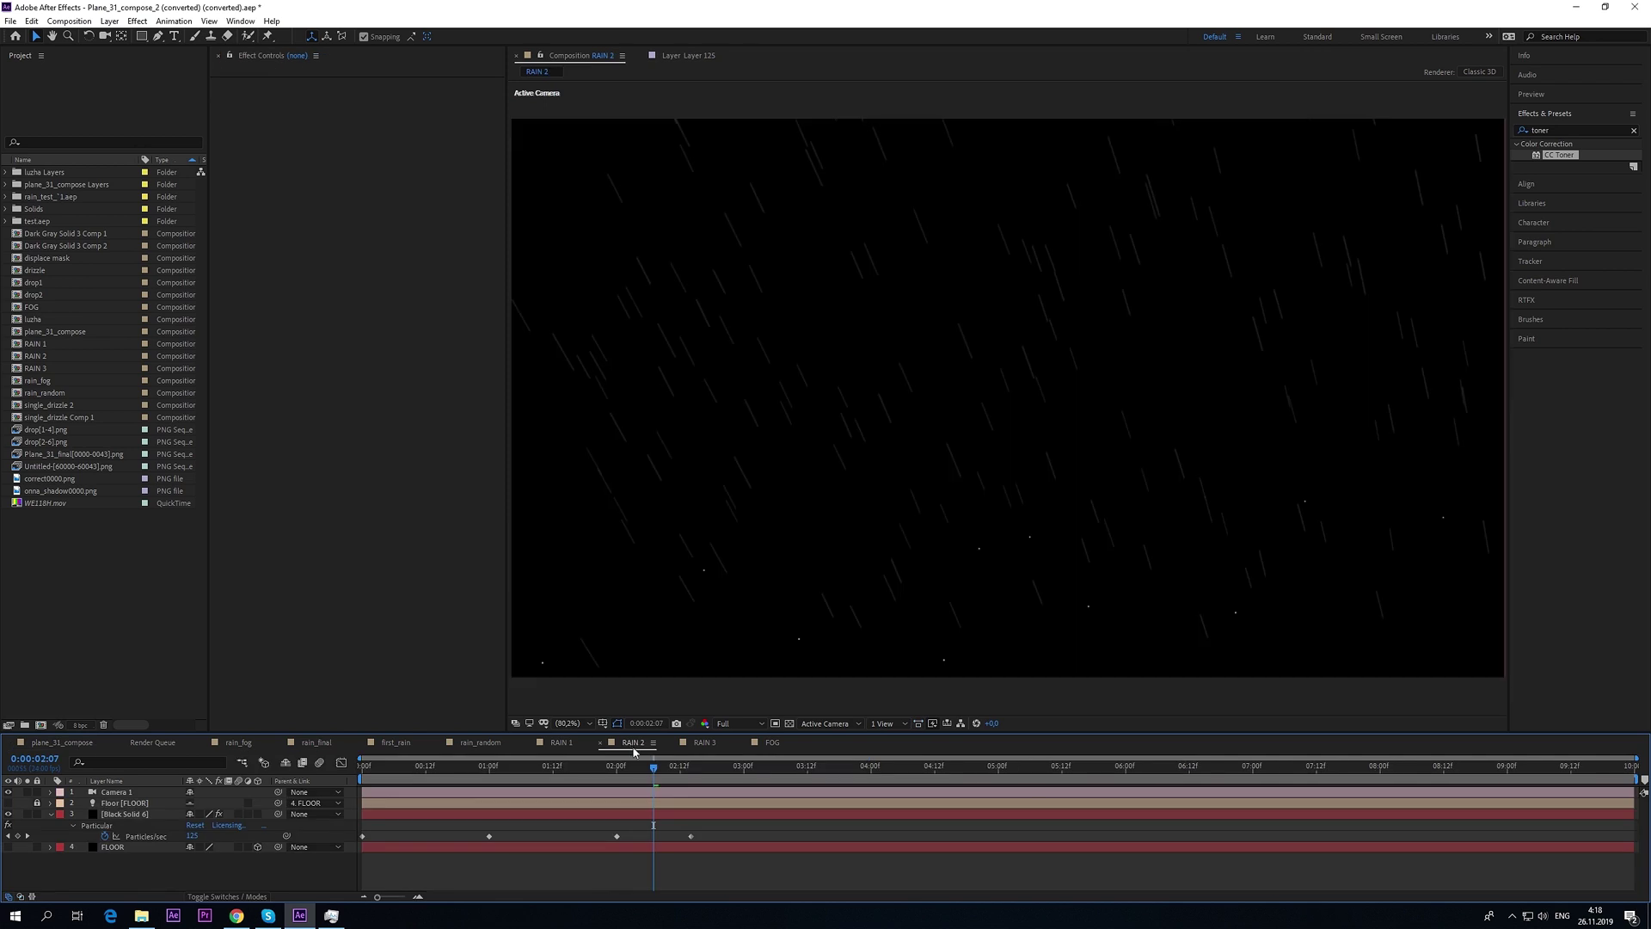
{"action": "mouse_move", "coordinate": [514, 768]}
{"action": "left_mouse_down"}
{"action": "mouse_move", "coordinate": [414, 770]}
{"action": "mouse_move", "coordinate": [526, 777]}
{"action": "left_mouse_up"}
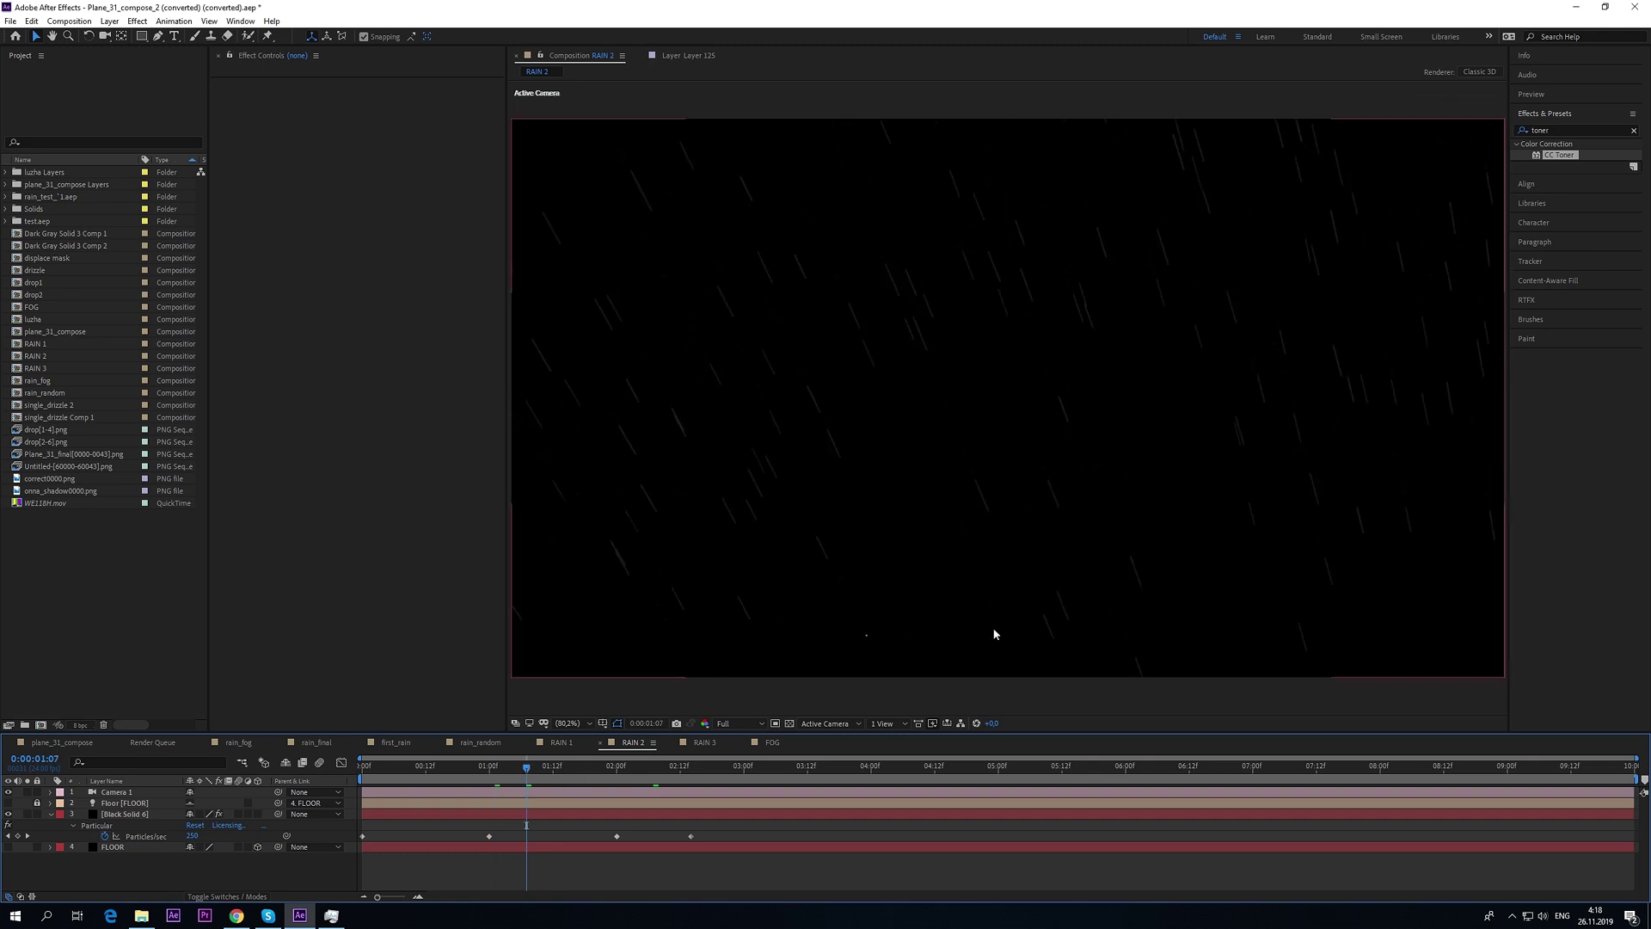
{"action": "key", "text": "space"}
{"action": "left_click", "coordinate": [68, 743]}
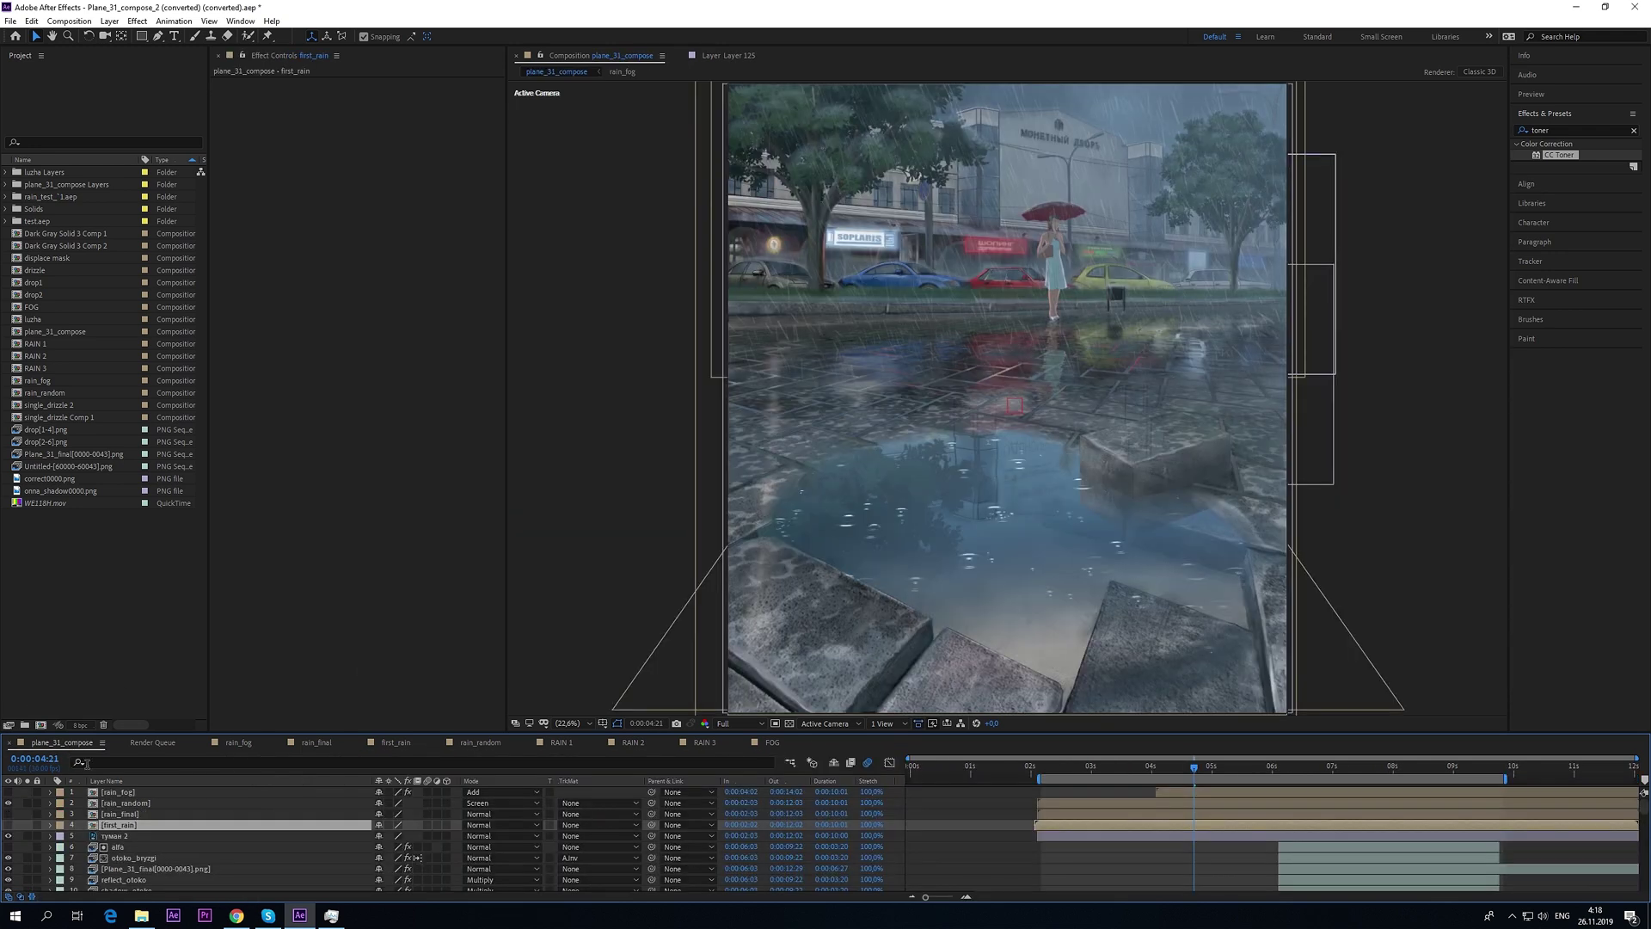
- Make the first_rain layer visible again in the street composite, then deselect it
{"action": "left_click", "coordinate": [8, 825]}
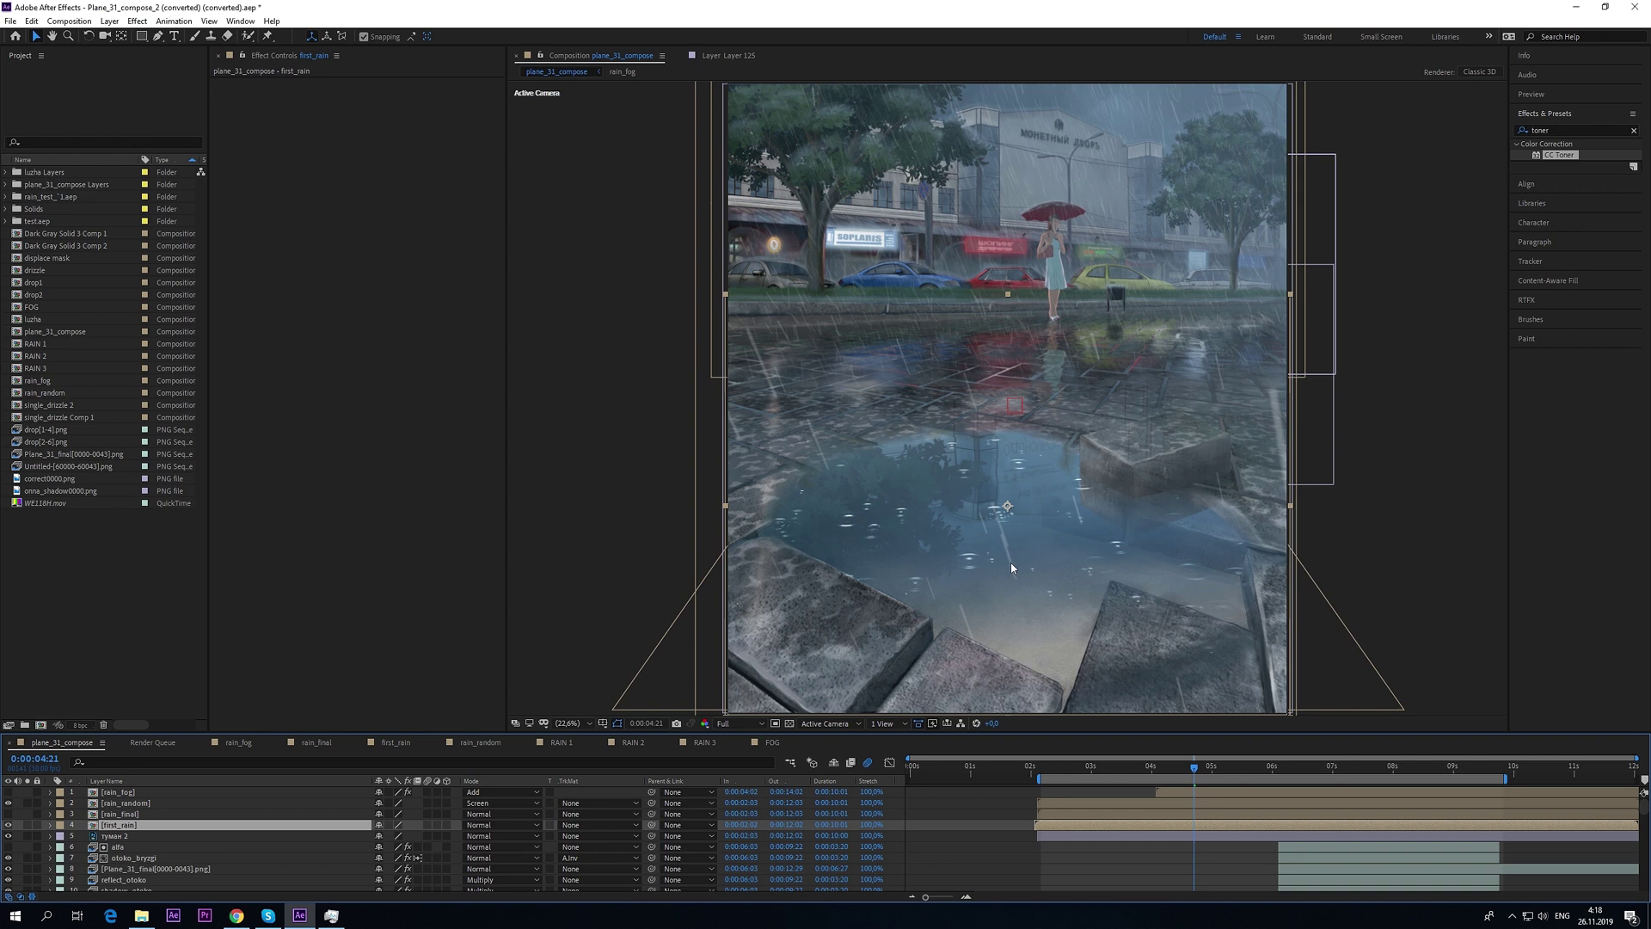
{"action": "left_click_drag", "start_coordinate": [993, 548], "coordinate": [978, 504]}
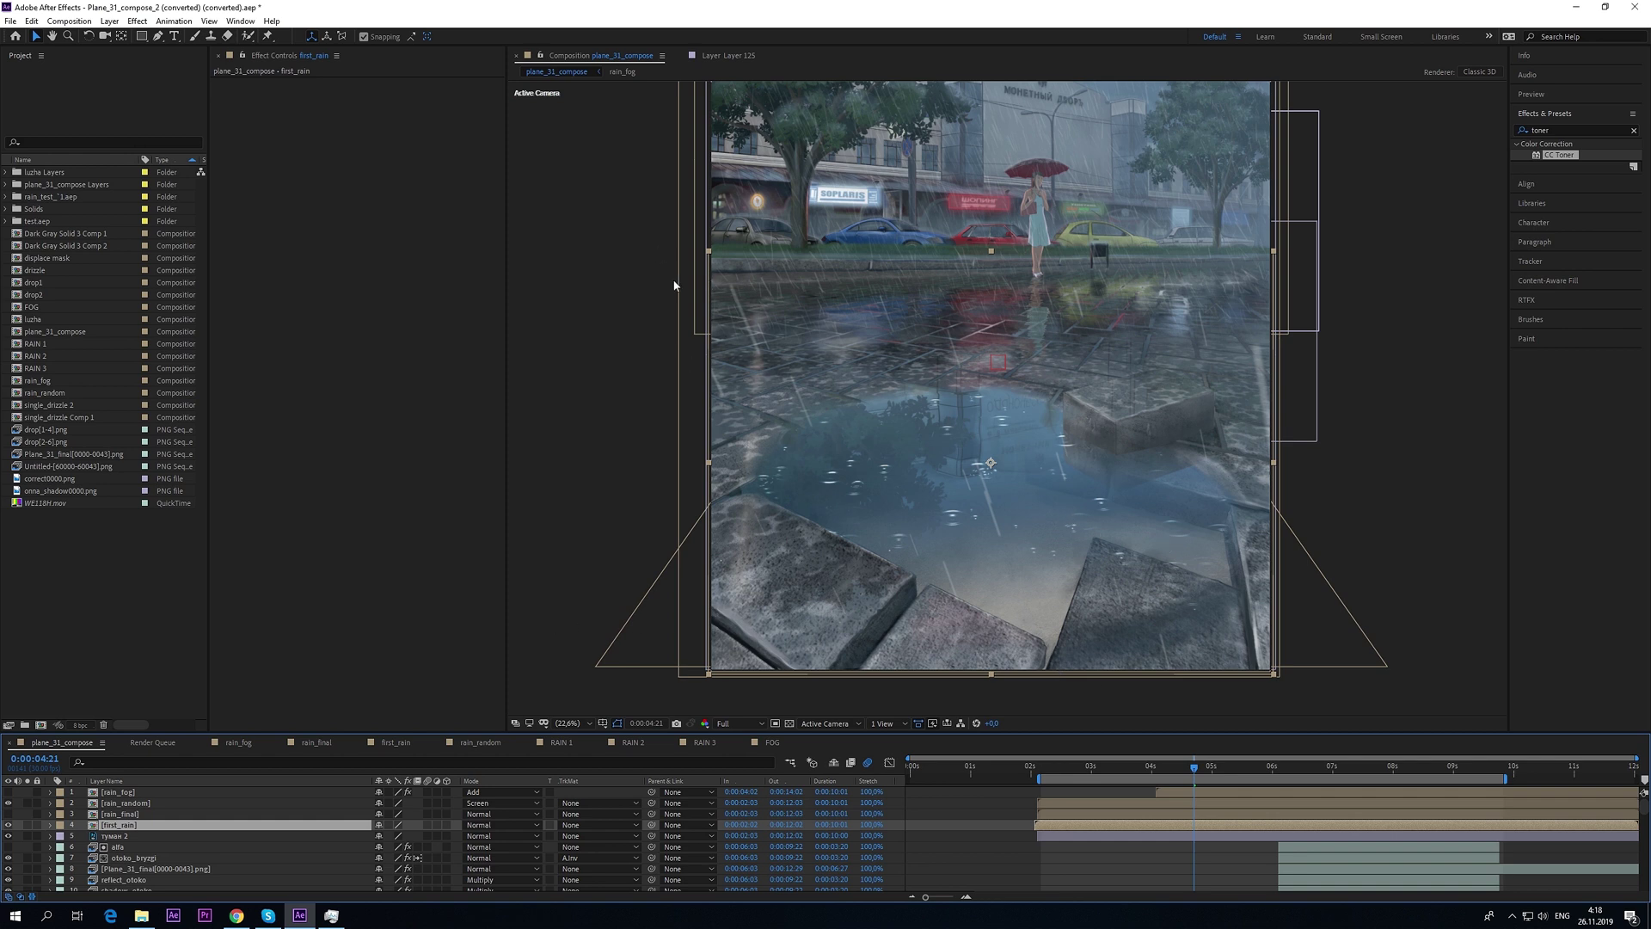
{"action": "left_click", "coordinate": [999, 539]}
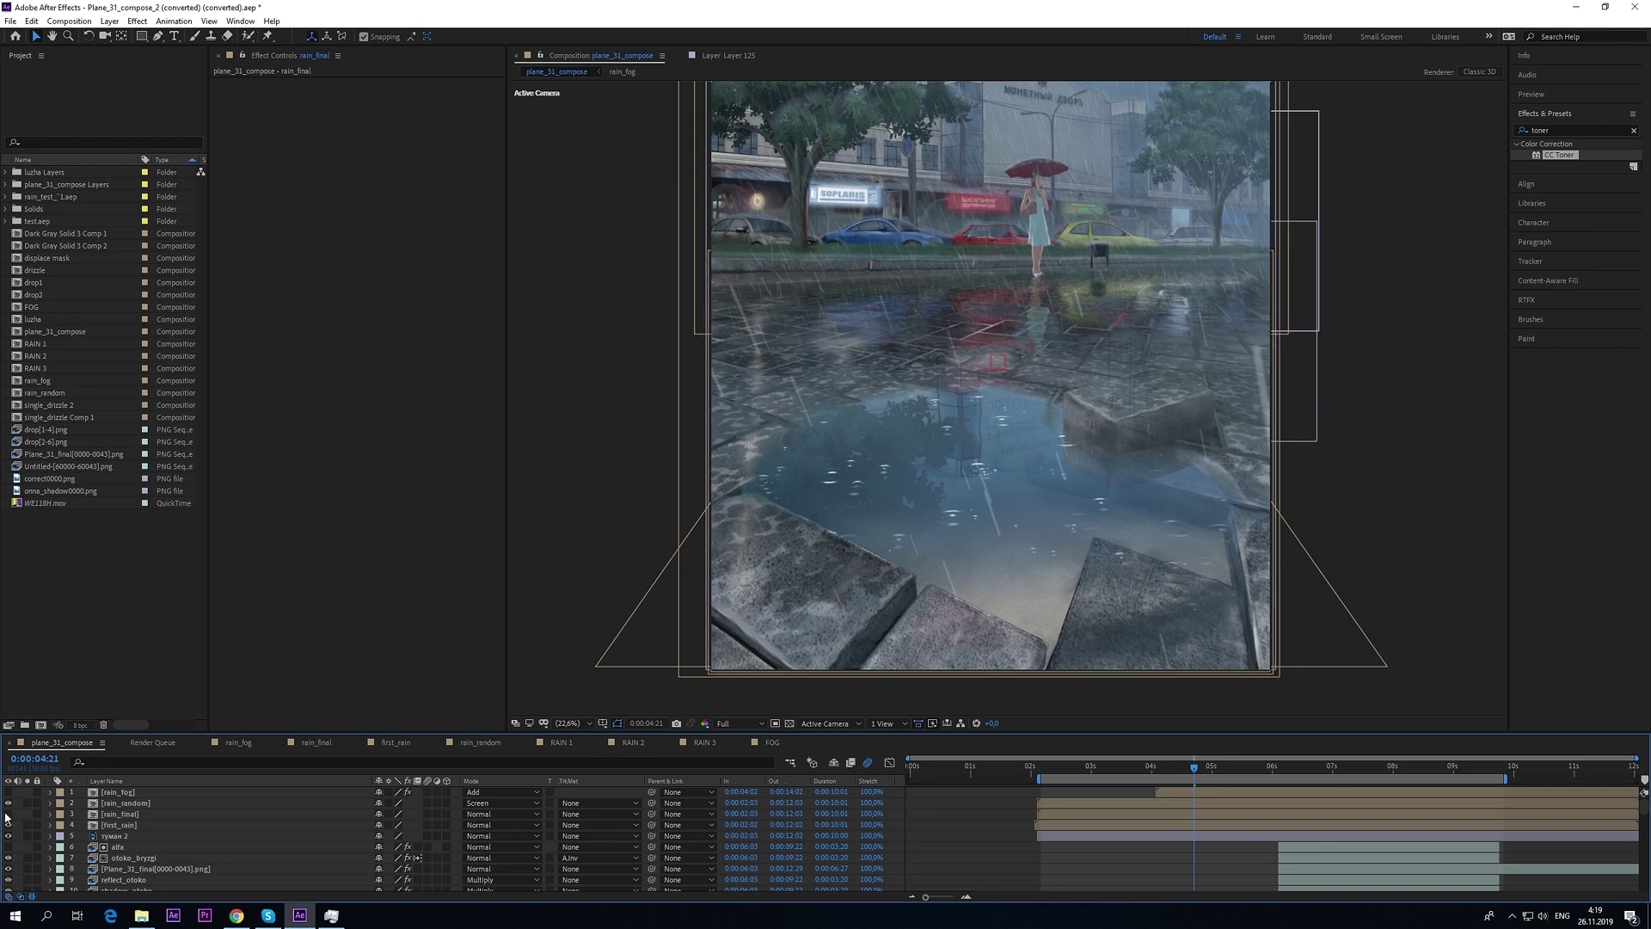
- Scrub the RAIN 3 rain back one frame, then return to plane_31_compose
{"action": "left_click", "coordinate": [703, 742]}
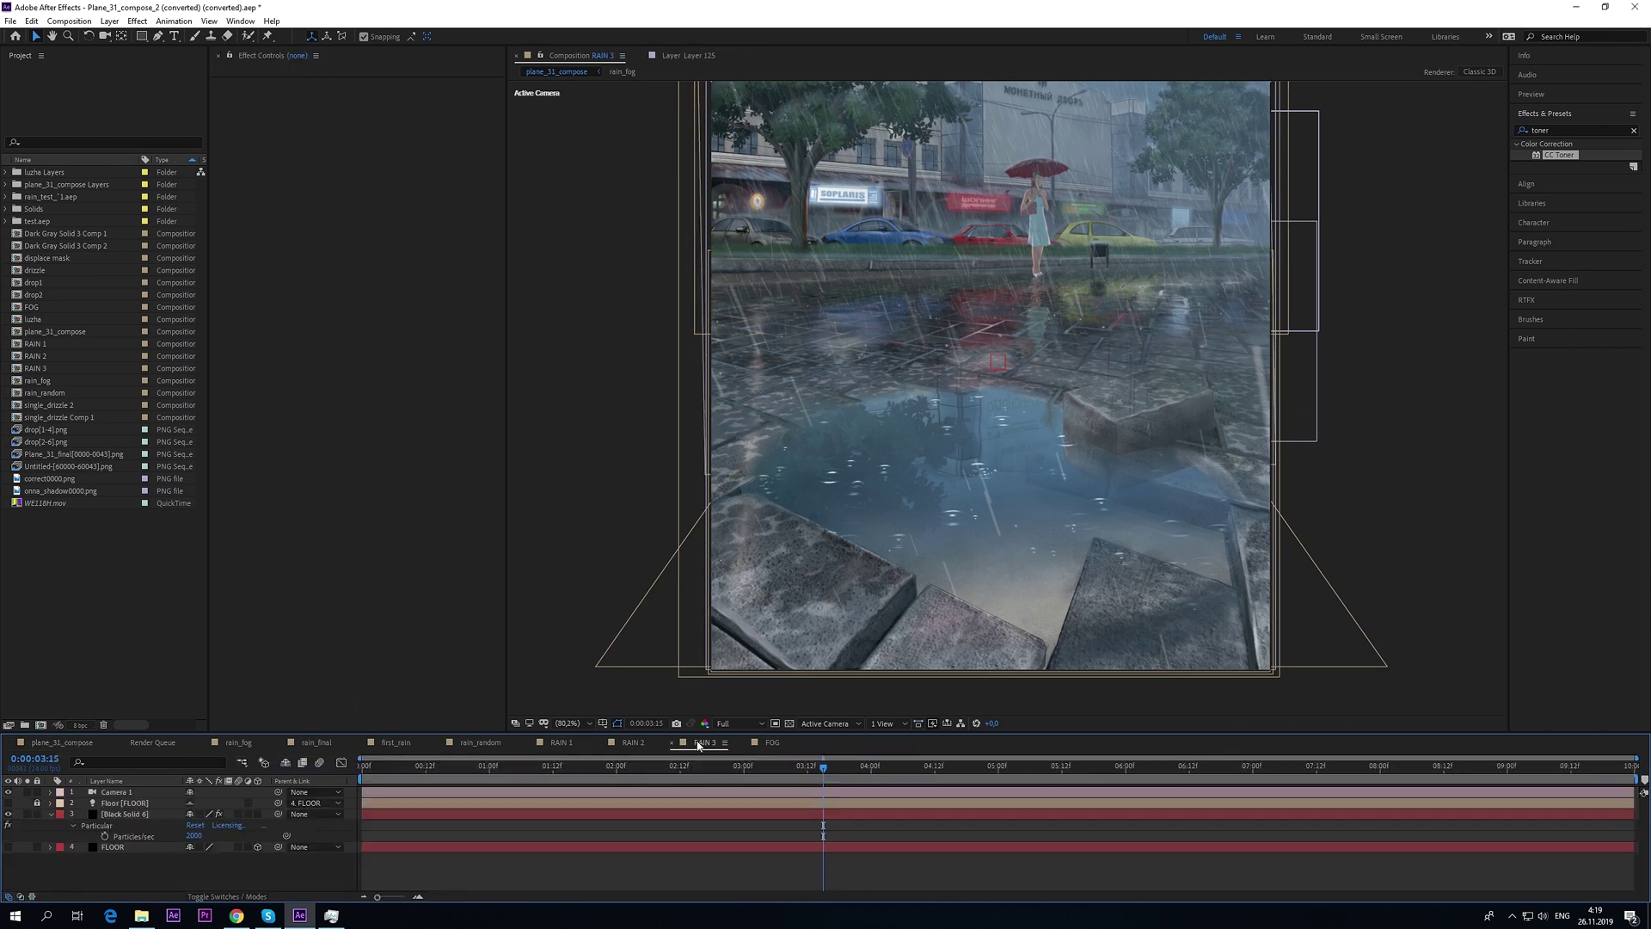
{"action": "left_click_drag", "start_coordinate": [748, 773], "coordinate": [817, 773]}
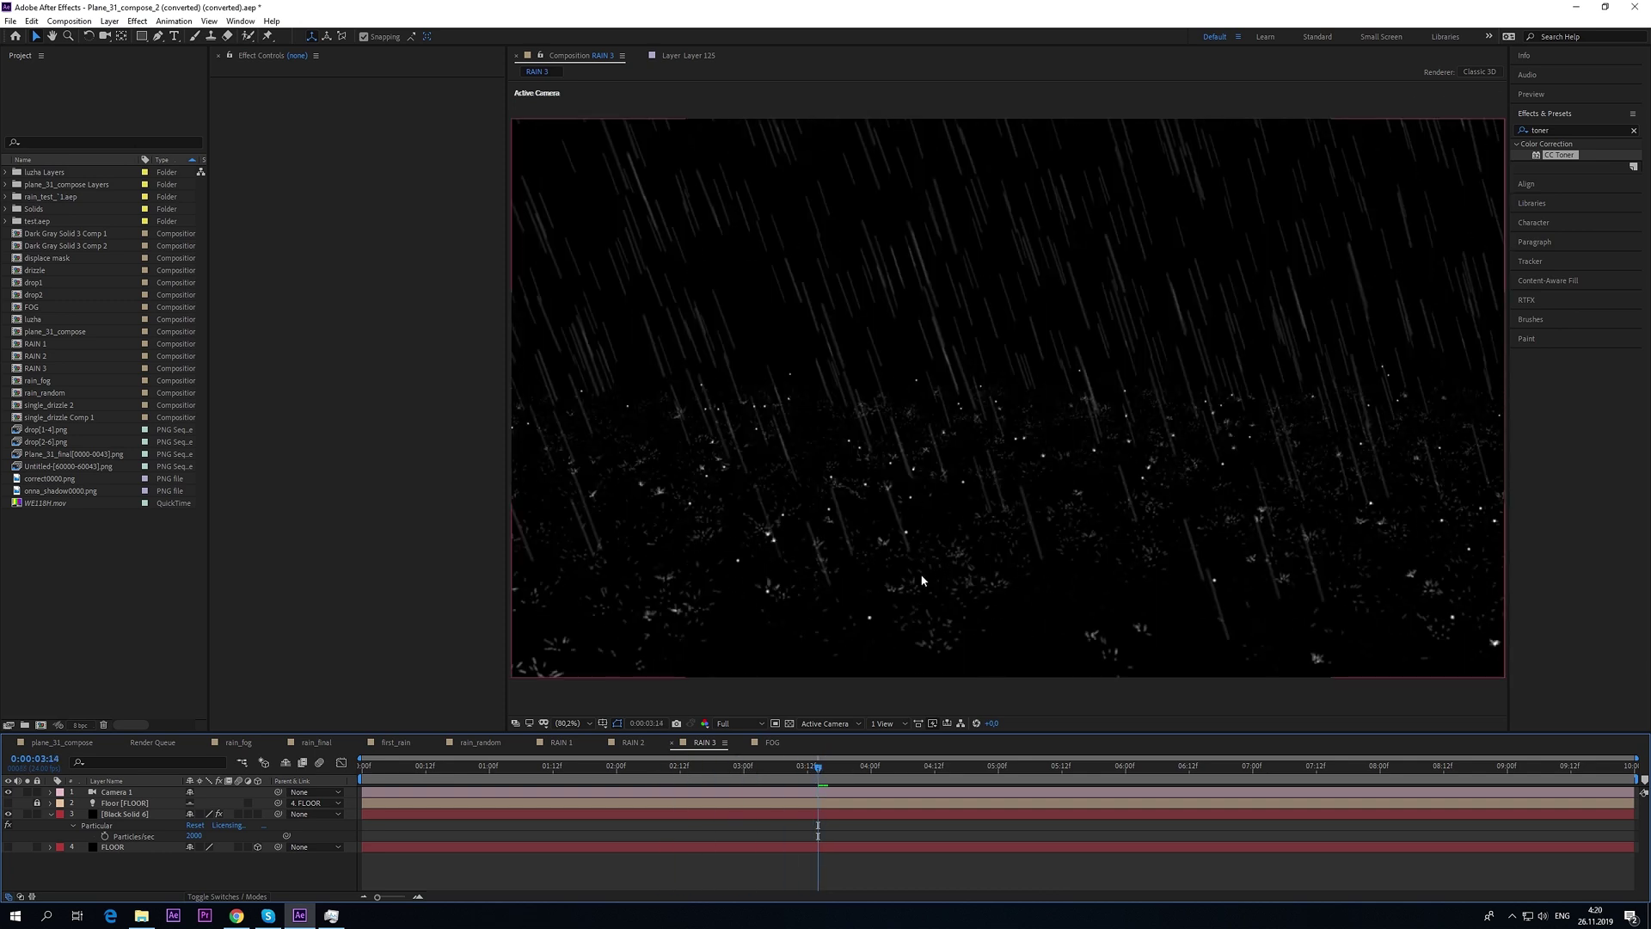
{"action": "left_click", "coordinate": [73, 746]}
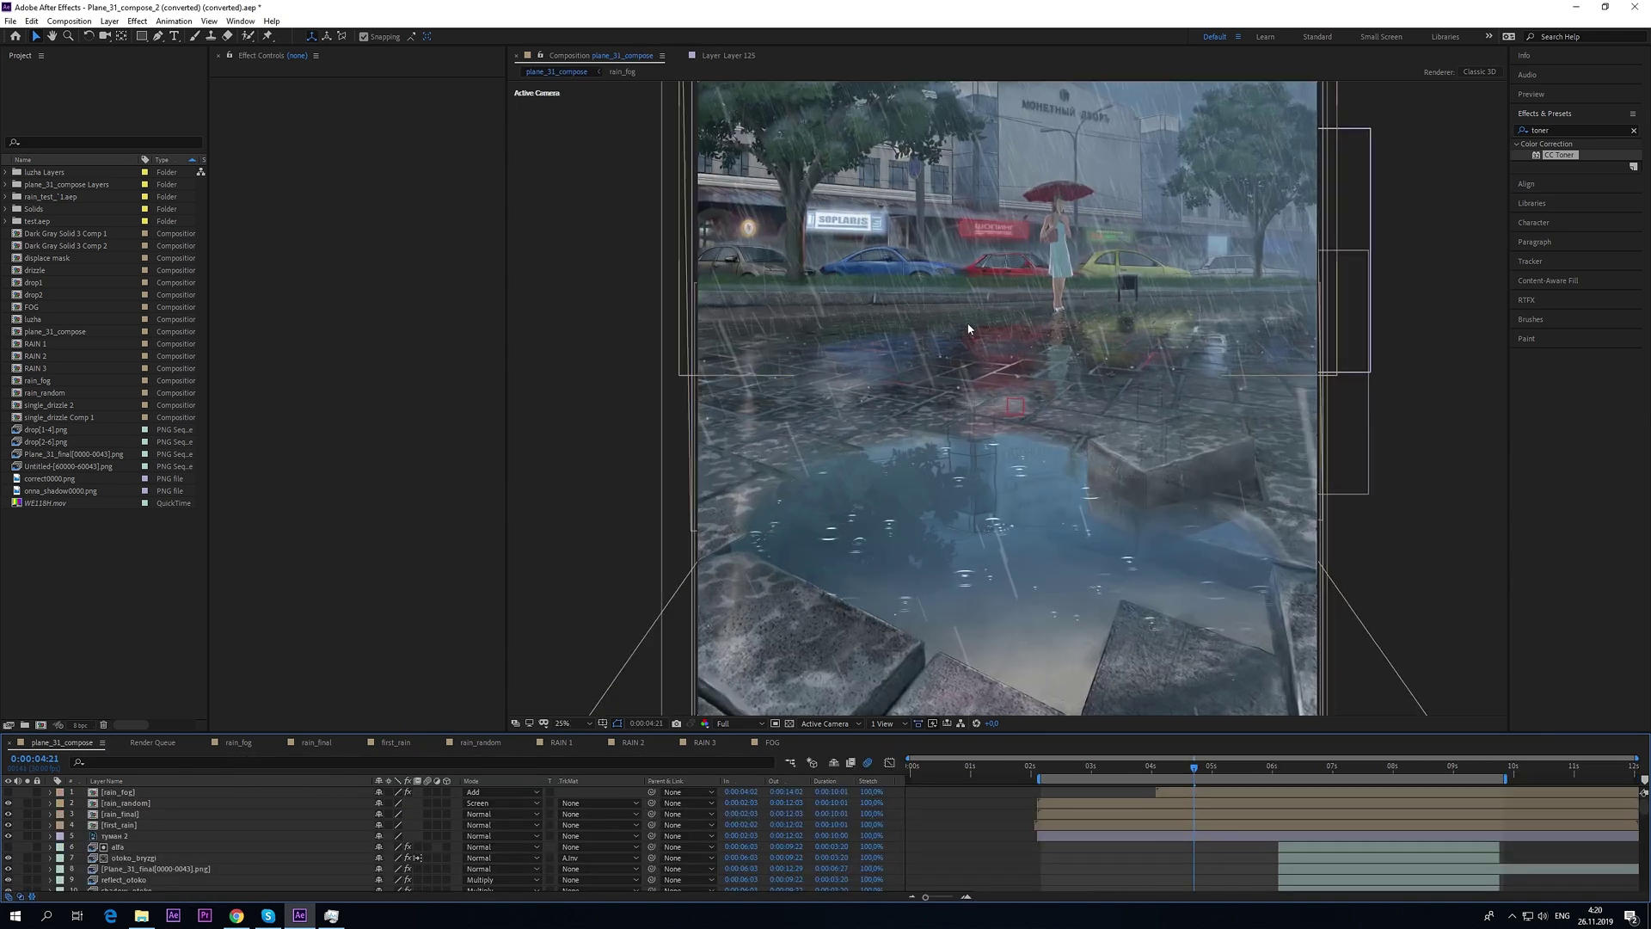
- Show only rain_fog's Opacity property (5%) with T, then select the rain_random layer
{"action": "key", "text": "period"}
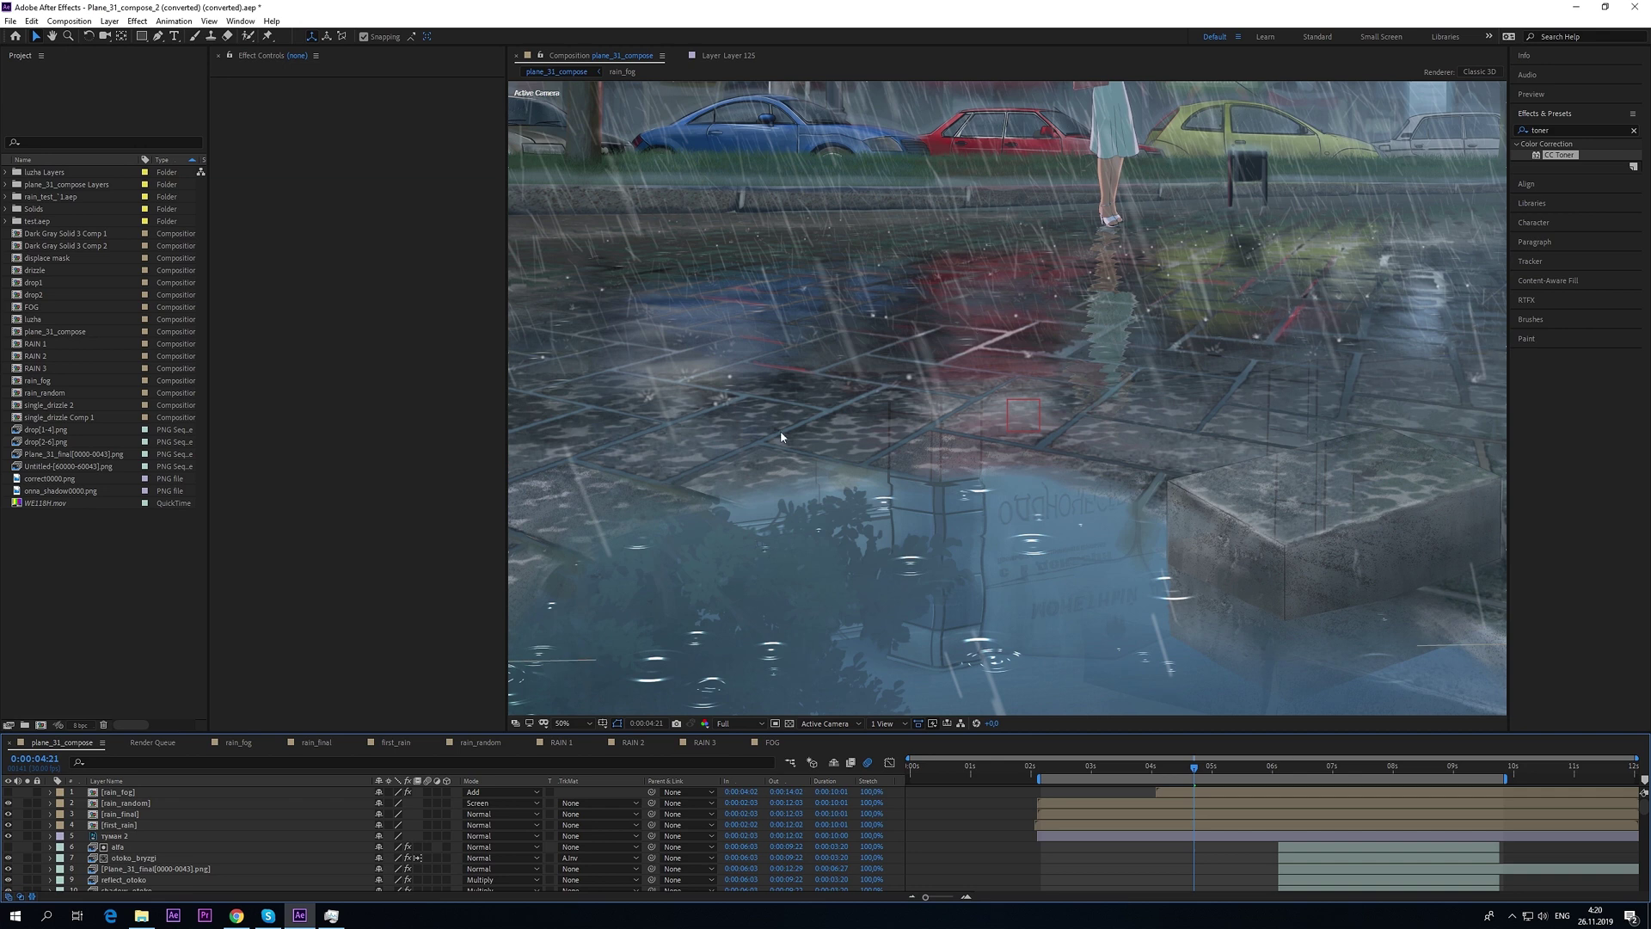
{"action": "key", "text": "comma"}
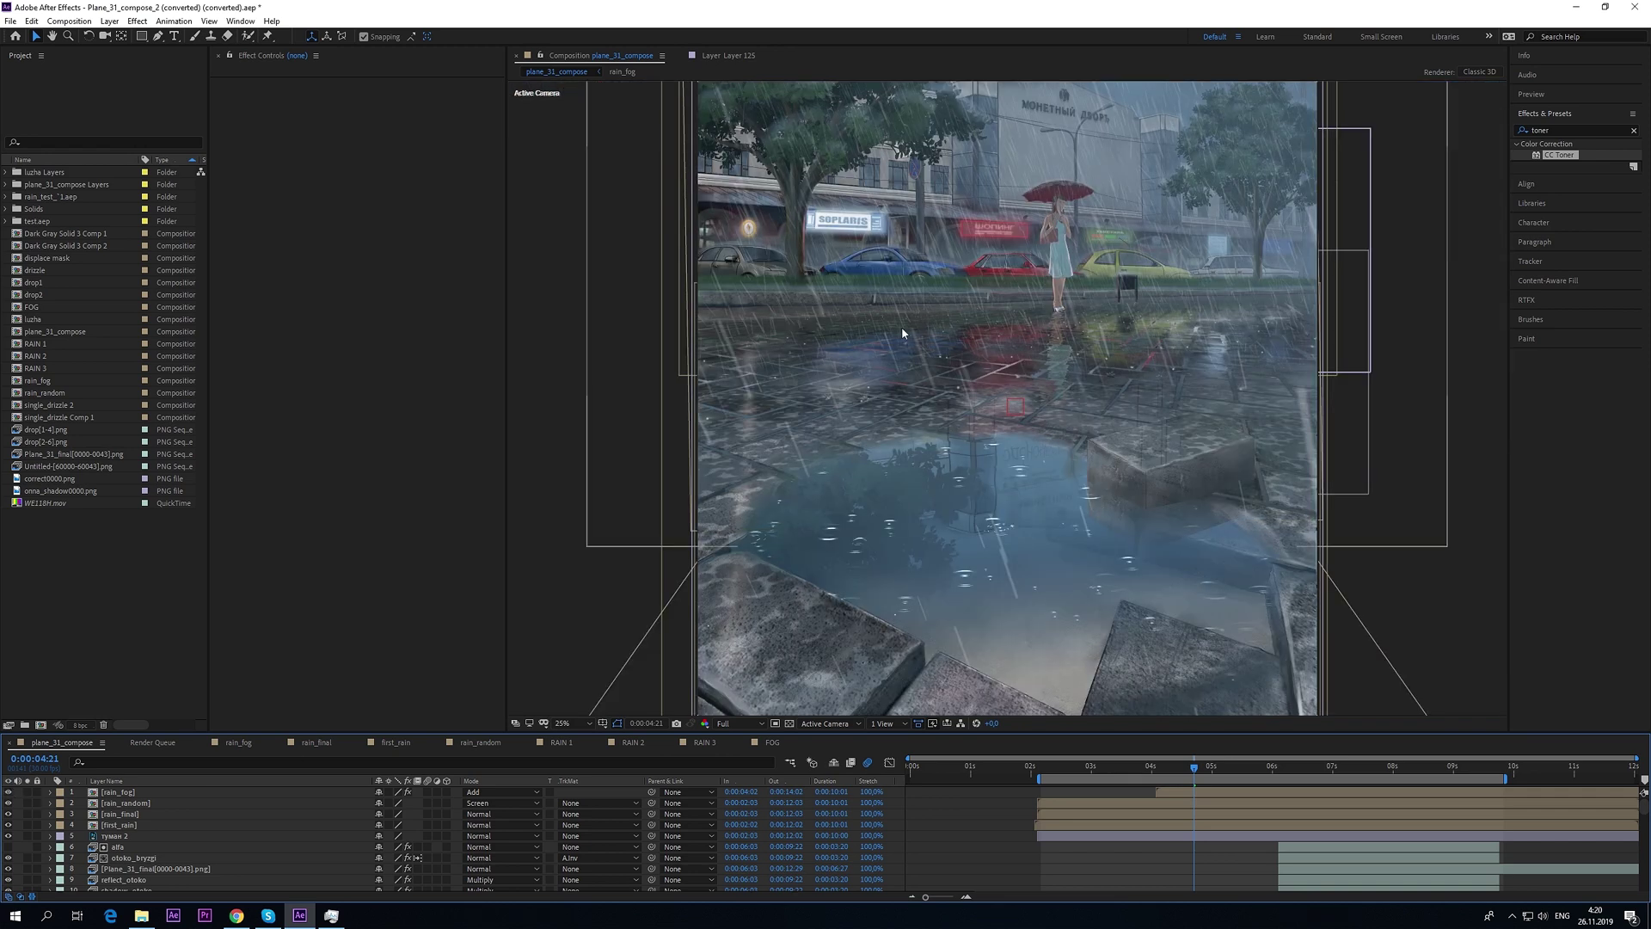
{"action": "left_click", "coordinate": [129, 791]}
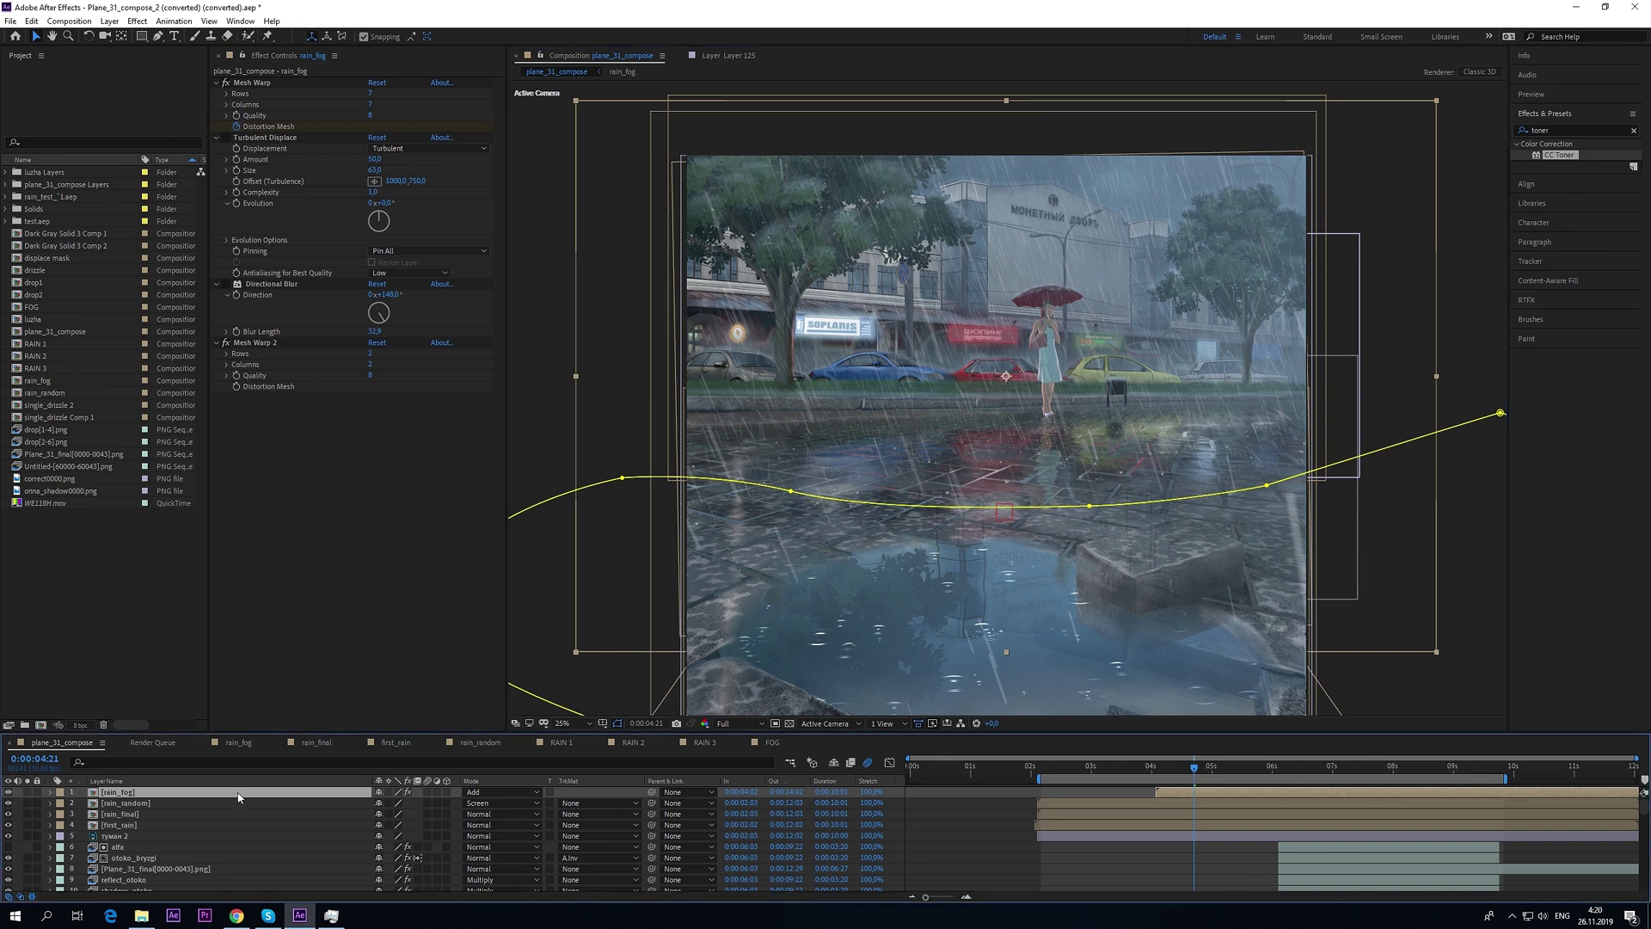
{"action": "key", "text": "t"}
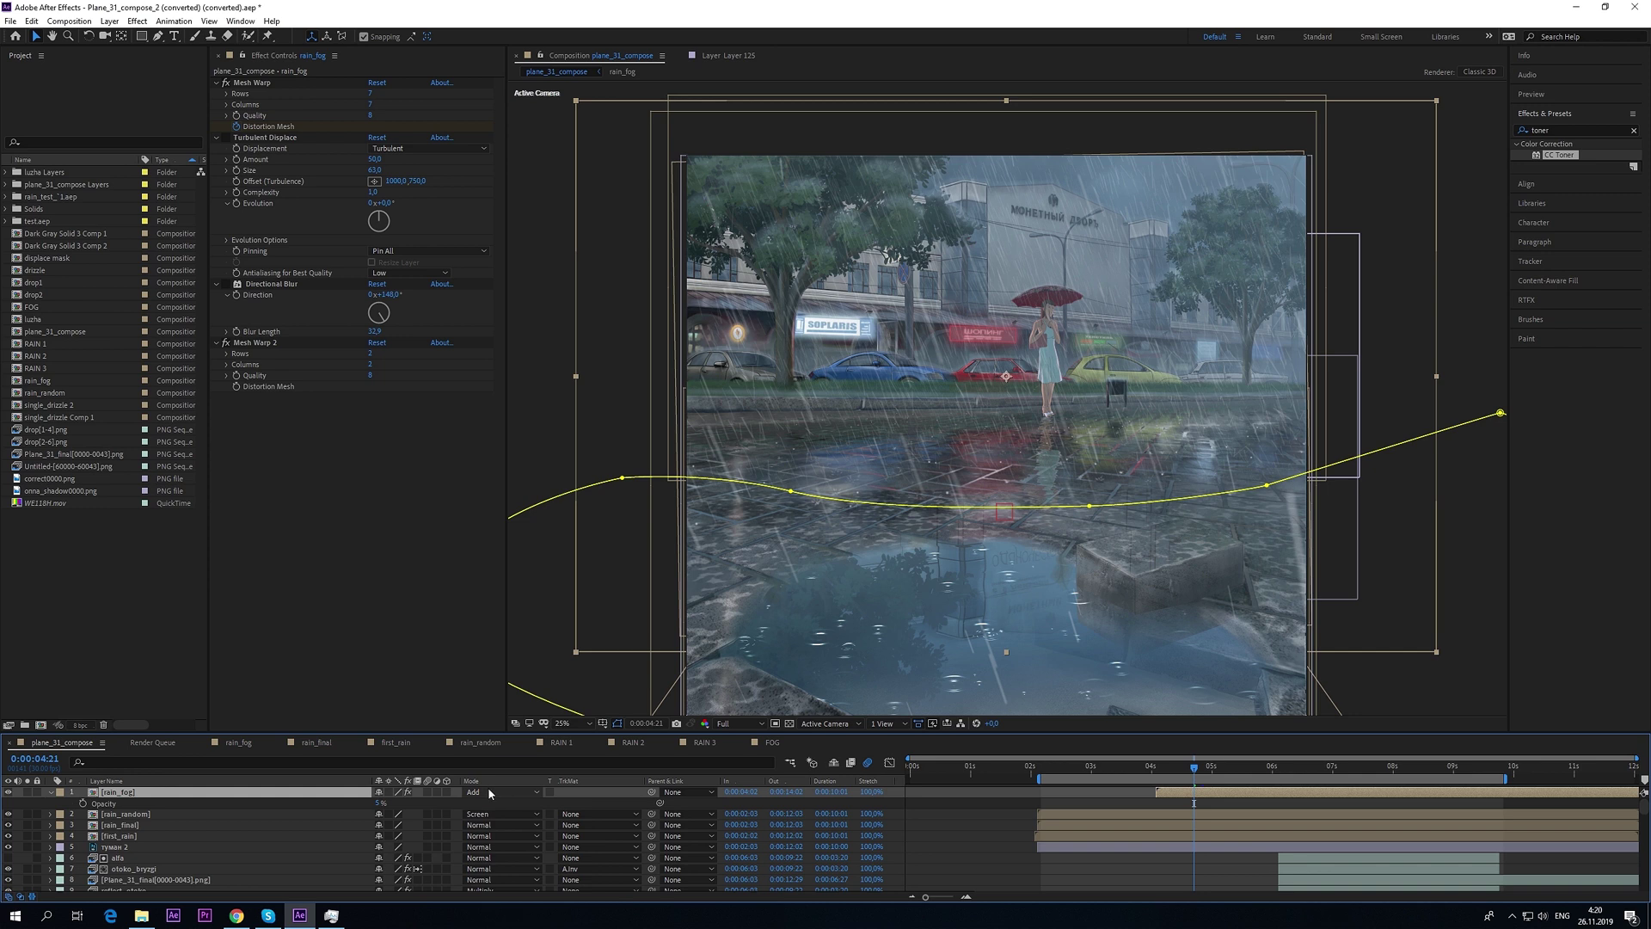
{"action": "left_click", "coordinate": [138, 814]}
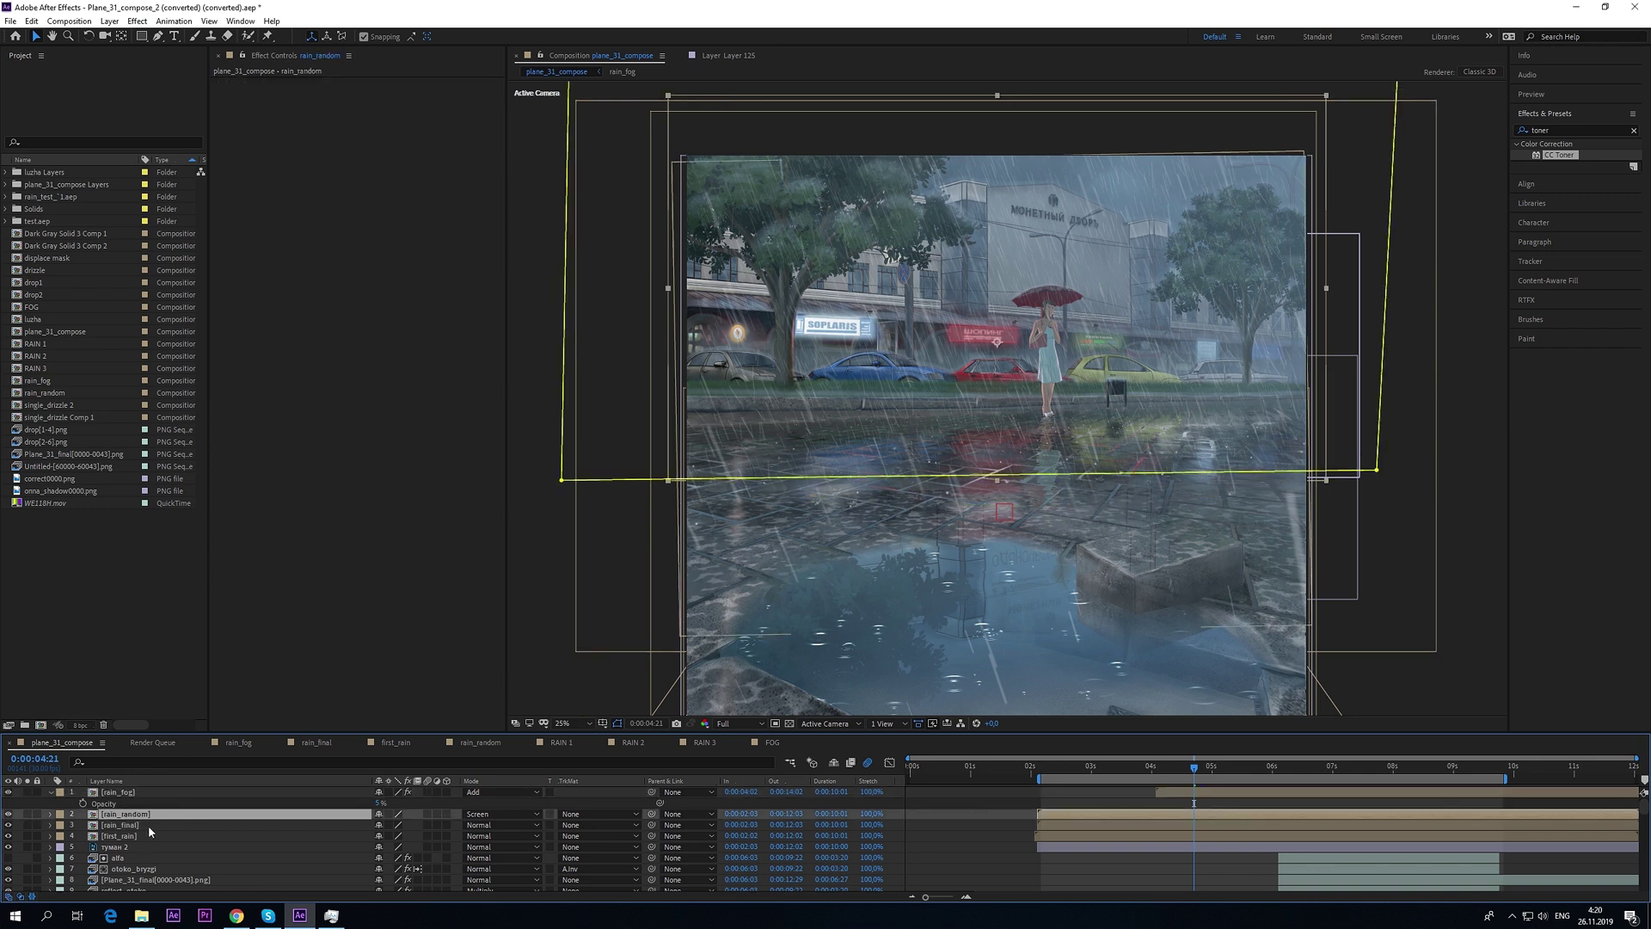